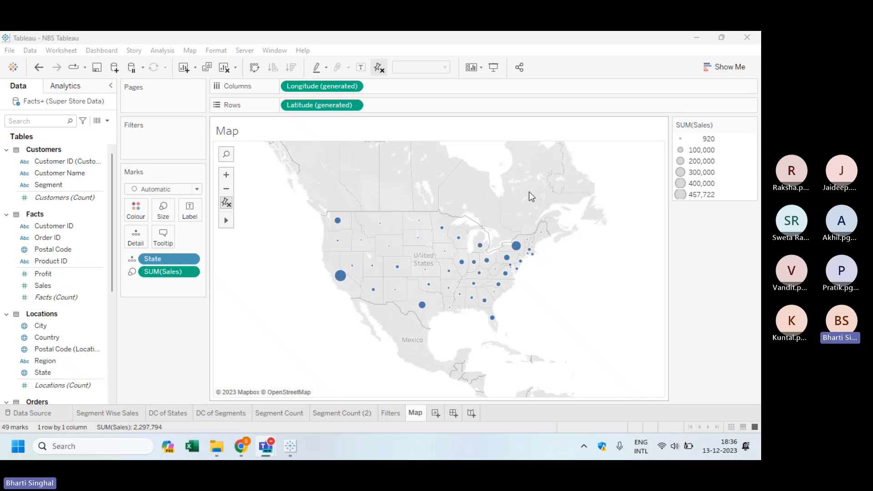
pyautogui.click(230, 223)
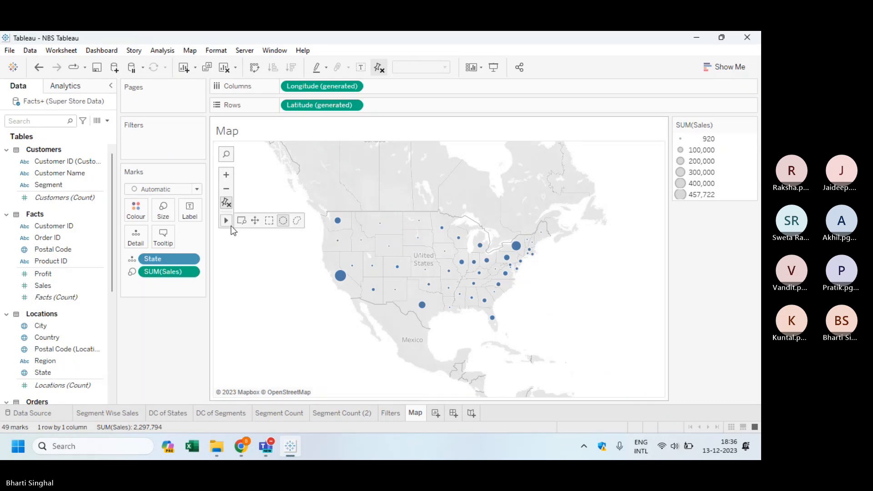
pyautogui.moveTo(225, 221)
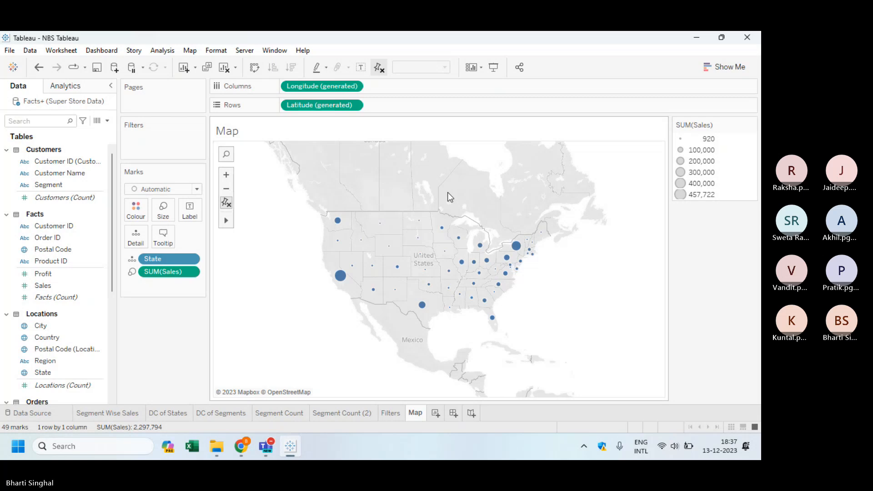
pyautogui.click(298, 47)
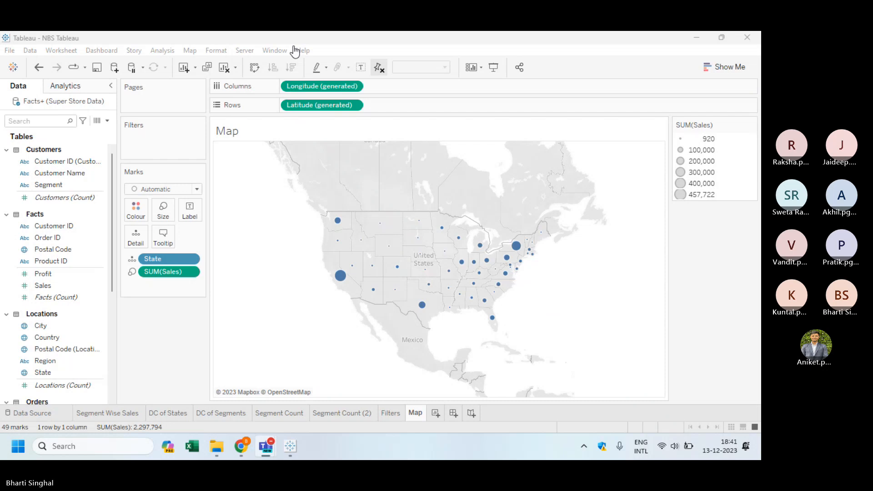
# Step: Delete the duplicate worksheet Segment Count (2) and return to the Map worksheet
pyautogui.click(333, 413)
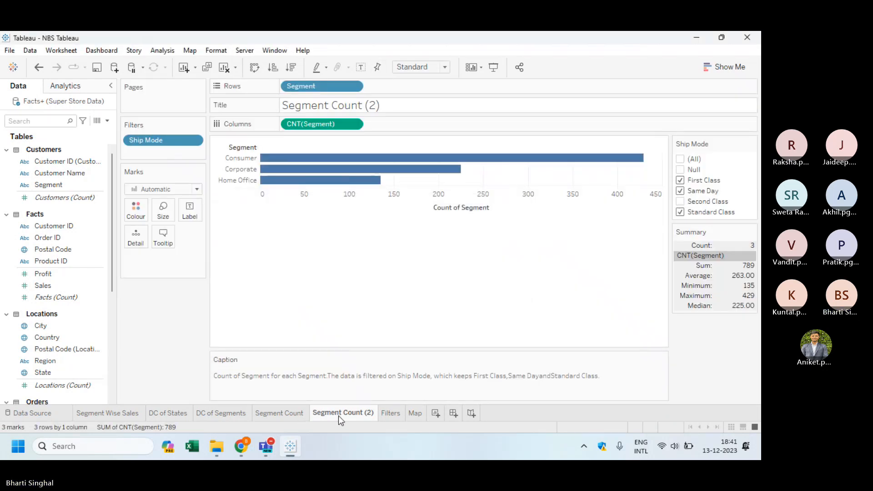
pyautogui.click(274, 408)
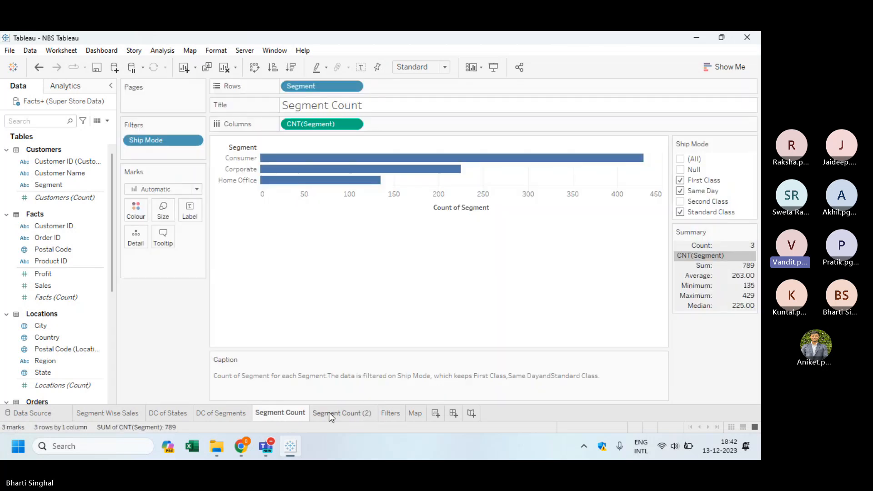
pyautogui.click(338, 415)
pyautogui.rightClick(339, 418)
pyautogui.click(372, 291)
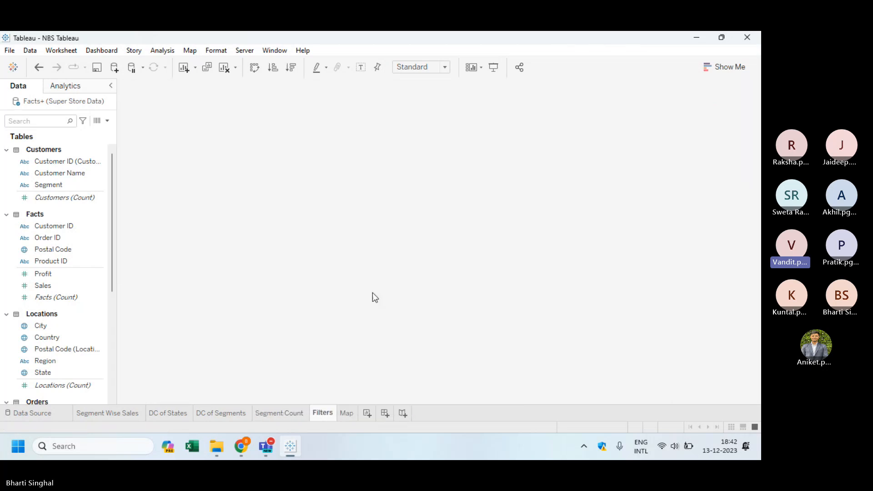
pyautogui.click(345, 414)
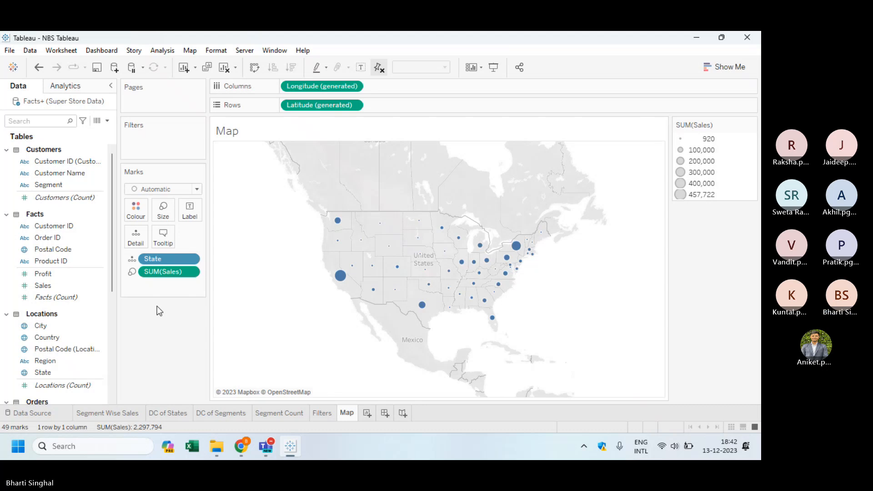
# Step: Colour the state marks on the map by the sum of Sales
pyautogui.click(43, 286)
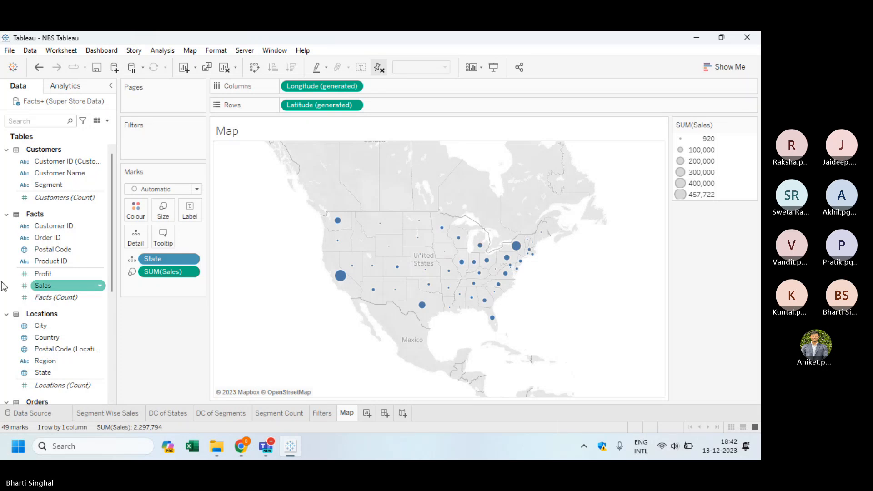
pyautogui.moveTo(44, 287); pyautogui.dragTo(133, 214)
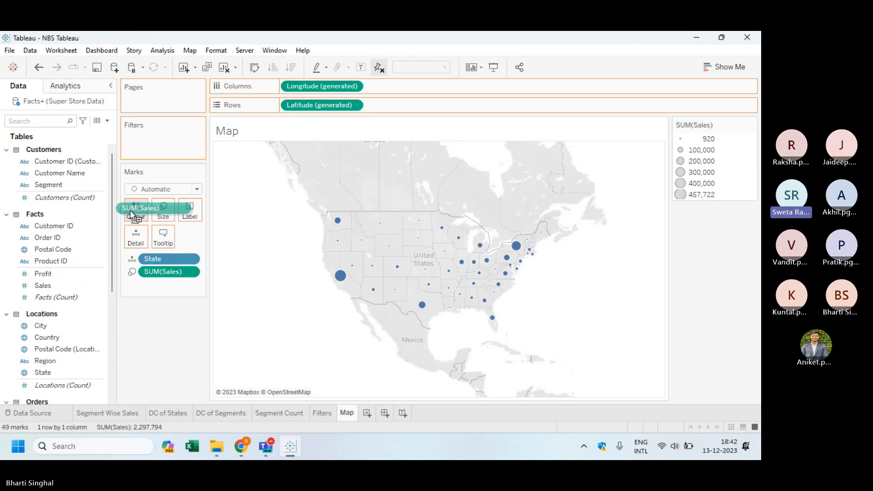
pyautogui.moveTo(130, 211); pyautogui.dragTo(131, 211)
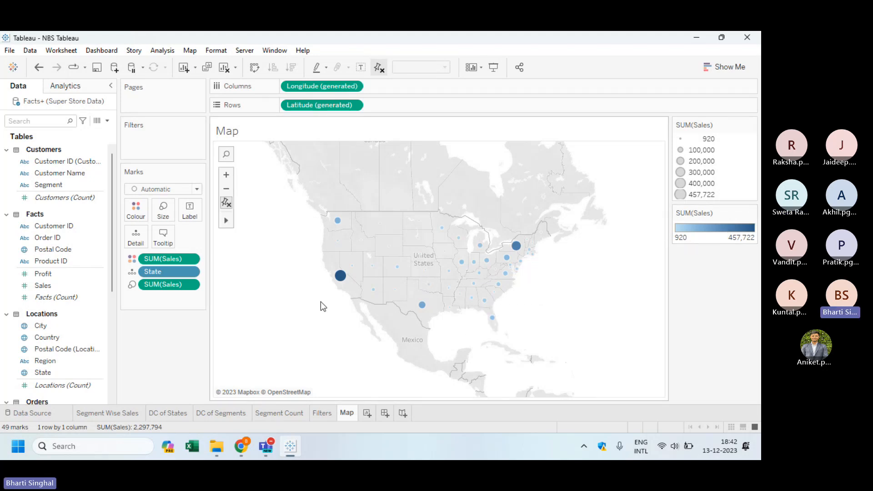
# Step: Switch the Sales colour legend to stepped colour with 4 steps
pyautogui.click(752, 212)
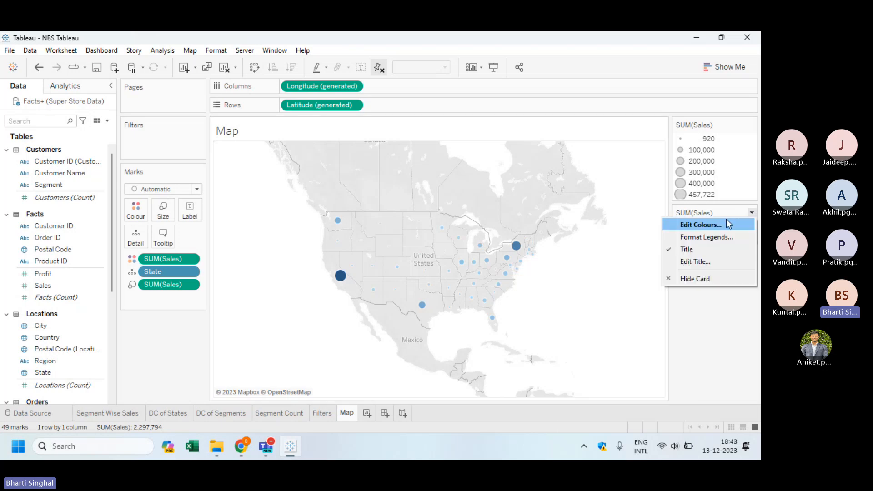
pyautogui.click(714, 226)
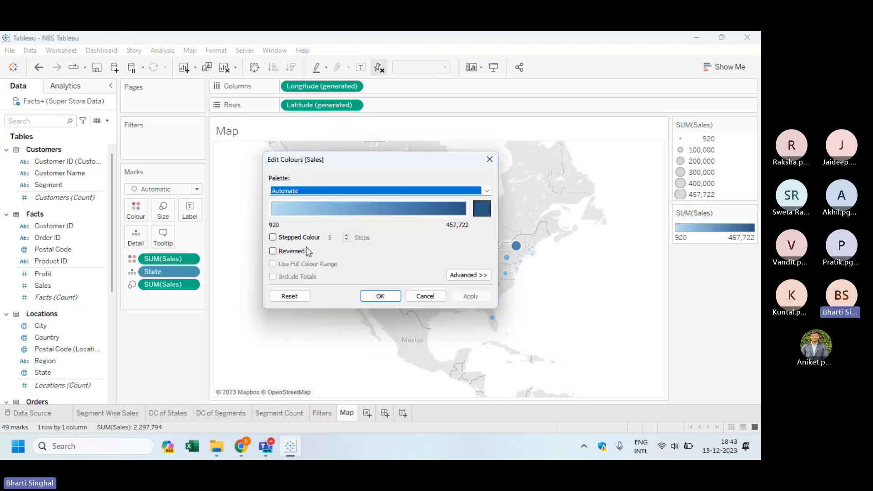
pyautogui.click(273, 238)
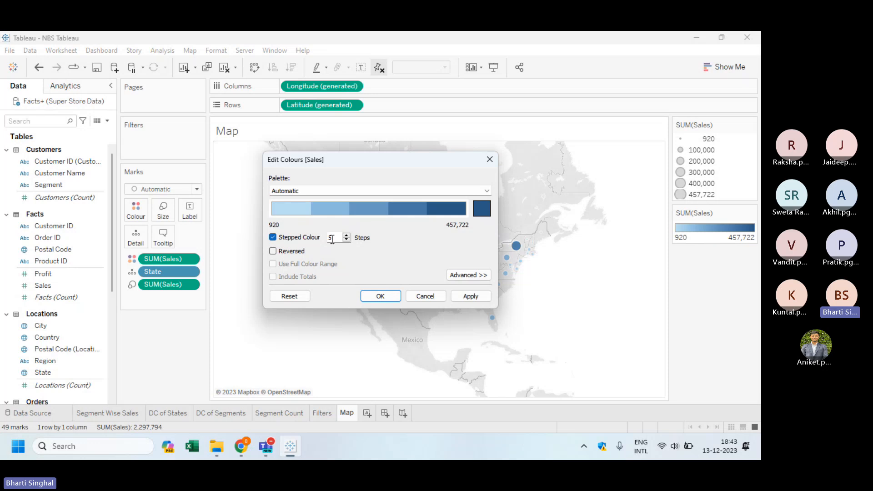
pyautogui.click(347, 240)
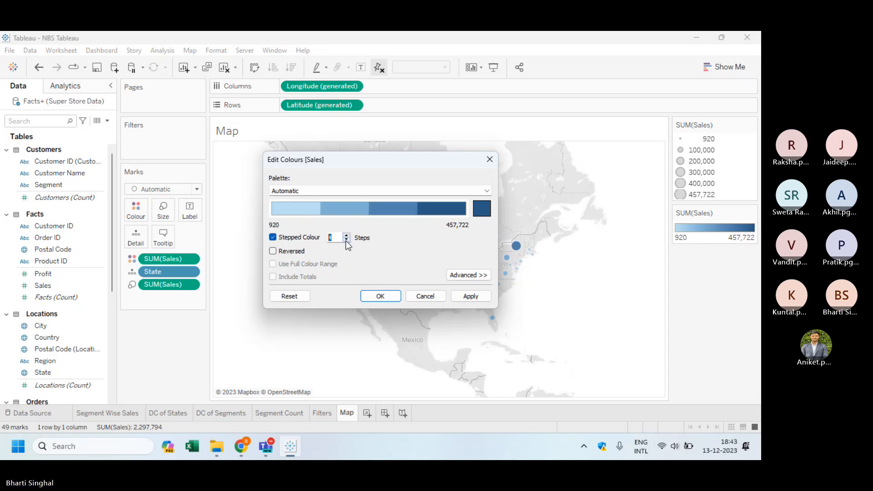
pyautogui.click(483, 209)
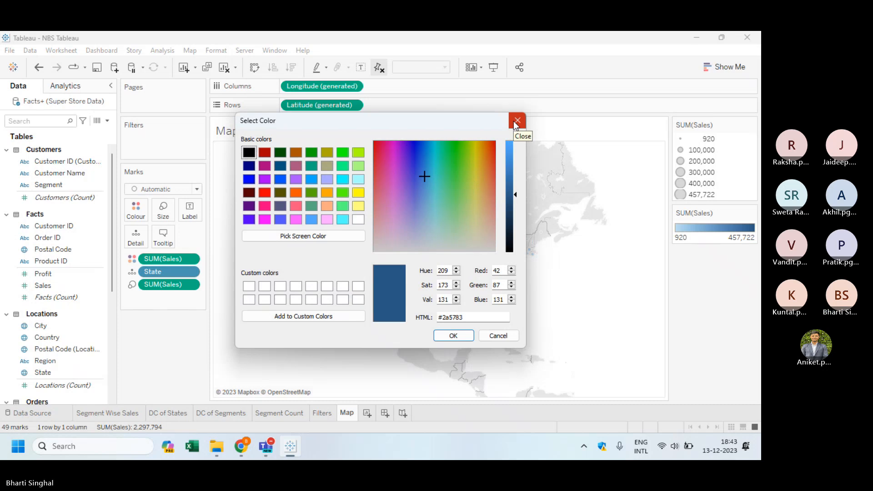
pyautogui.click(248, 287)
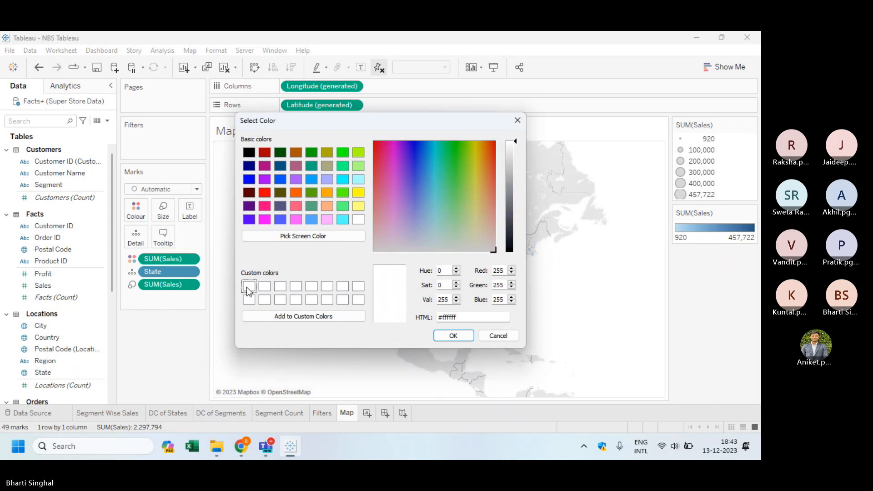
pyautogui.click(517, 121)
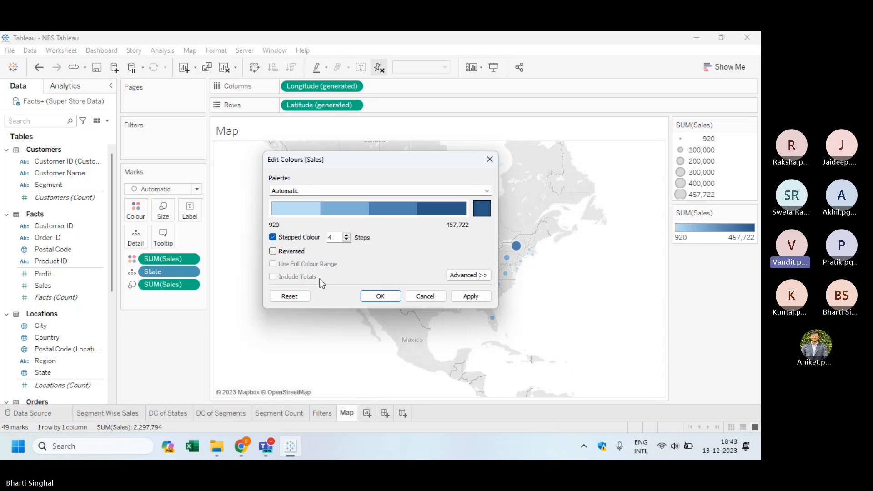
# Step: Show the advanced colour options and enable fixed Start, End and Centre values for the Sales colour range
pyautogui.click(469, 276)
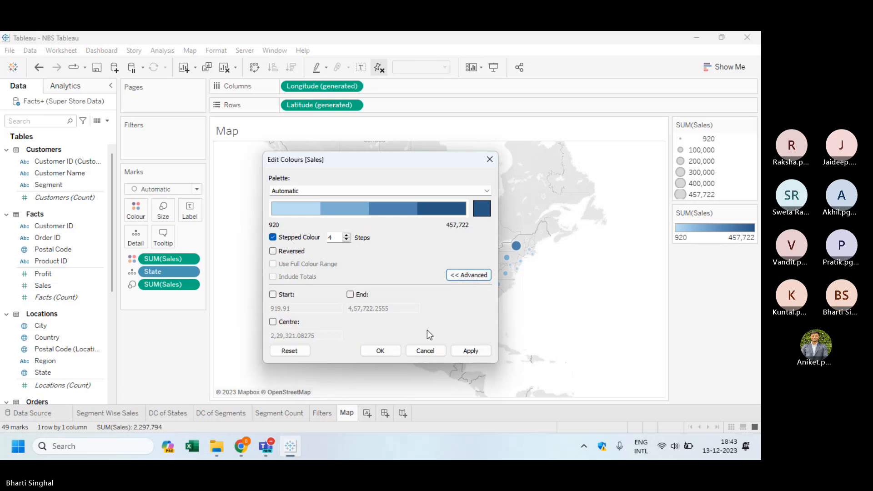
pyautogui.click(273, 295)
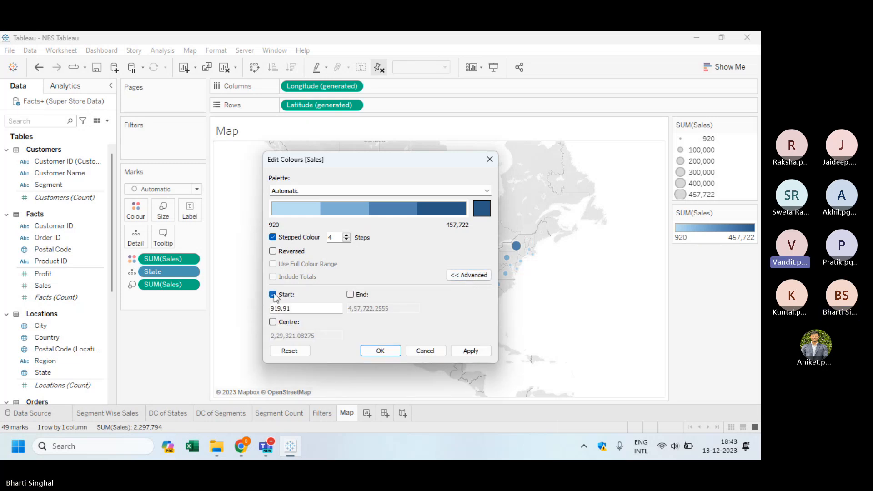
pyautogui.click(350, 295)
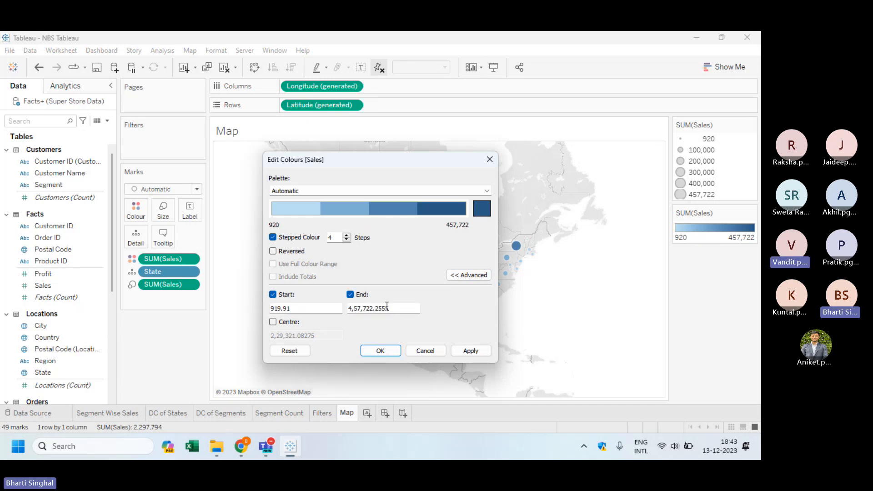
pyautogui.click(273, 322)
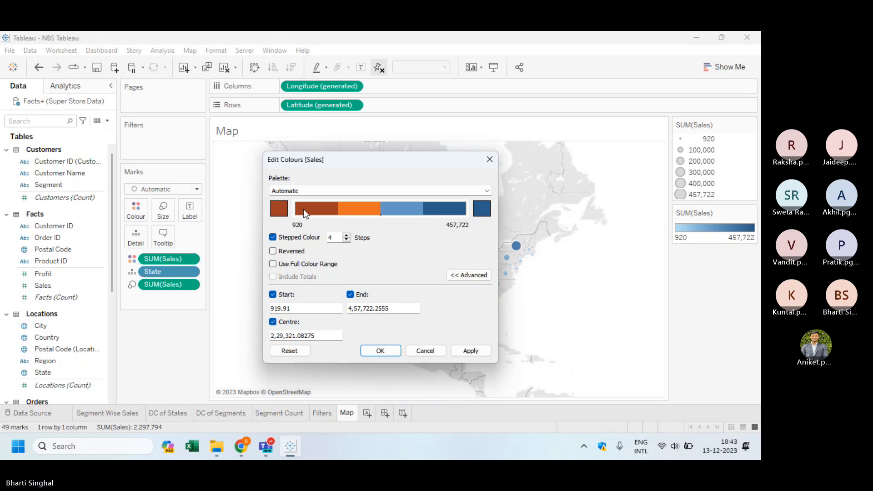
# Step: Set the Sales palette's low-end colour to red (#ff0000) and its high-end colour to green, and apply the palette to the map
pyautogui.click(280, 209)
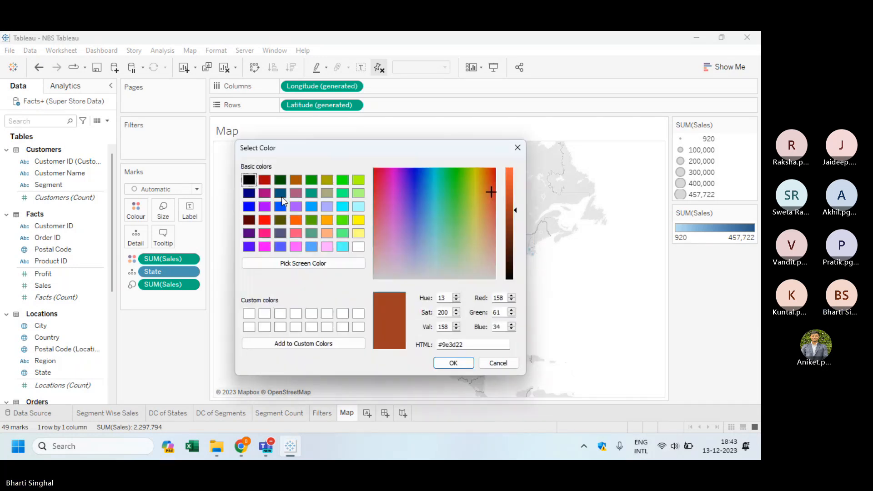
pyautogui.click(266, 221)
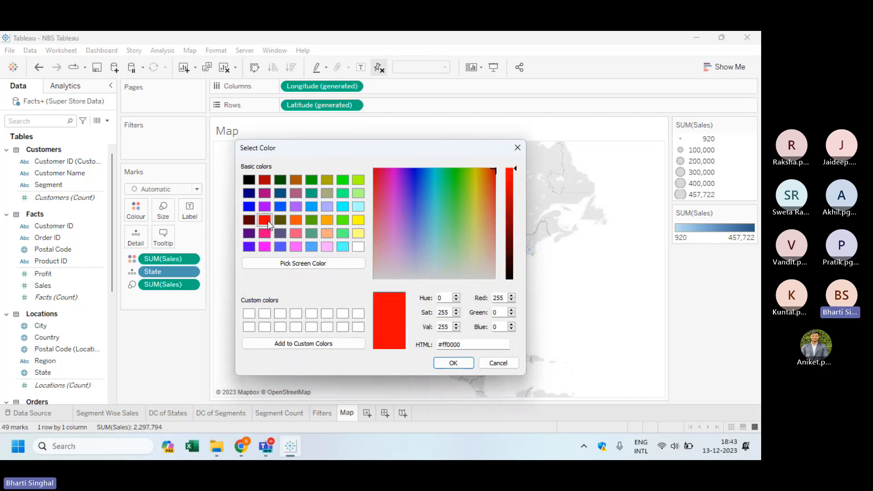
pyautogui.click(468, 366)
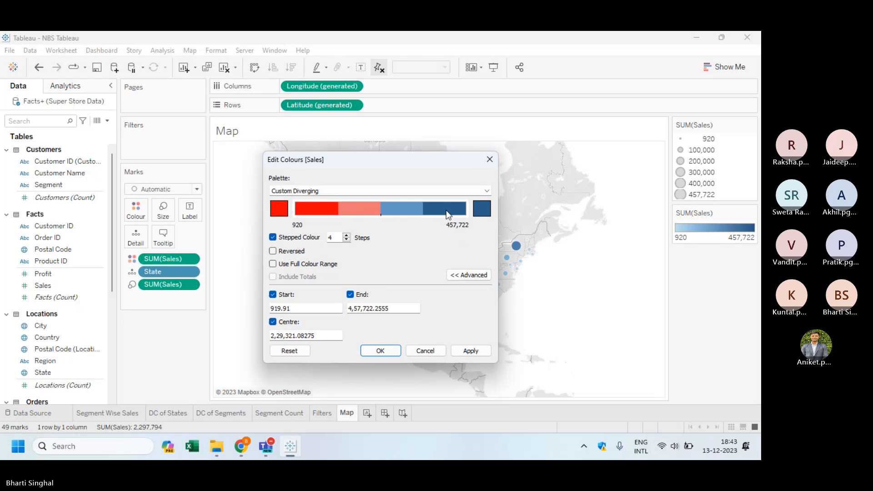
pyautogui.click(484, 208)
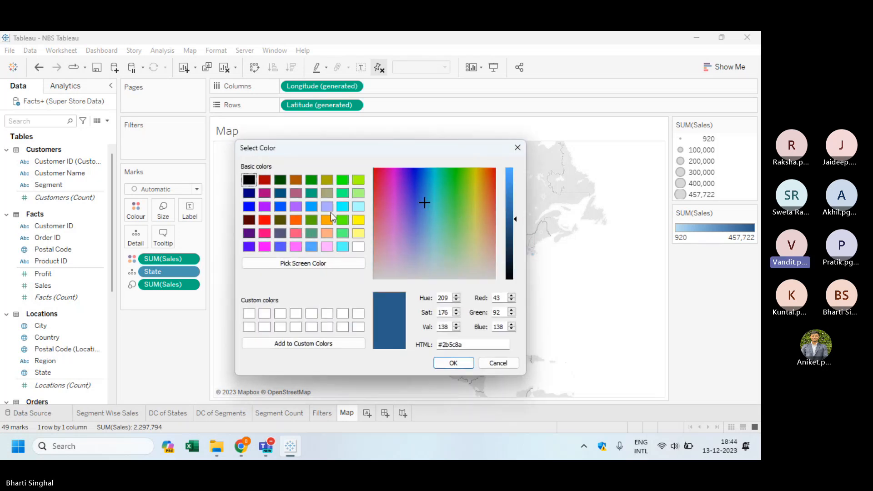
pyautogui.click(312, 180)
pyautogui.click(451, 362)
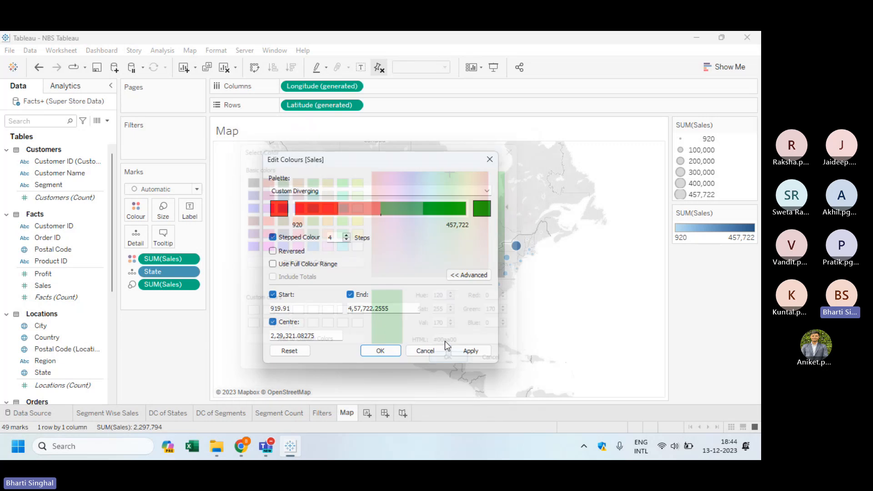
pyautogui.click(473, 351)
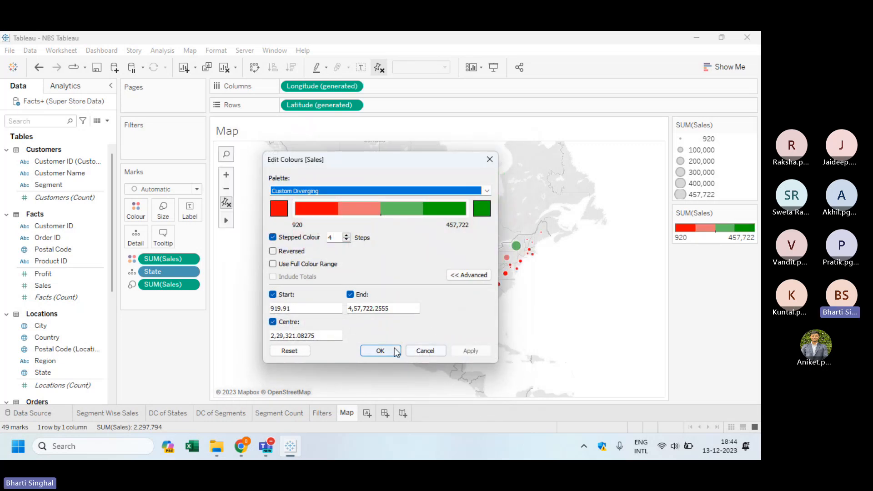
pyautogui.click(380, 351)
pyautogui.moveTo(353, 290)
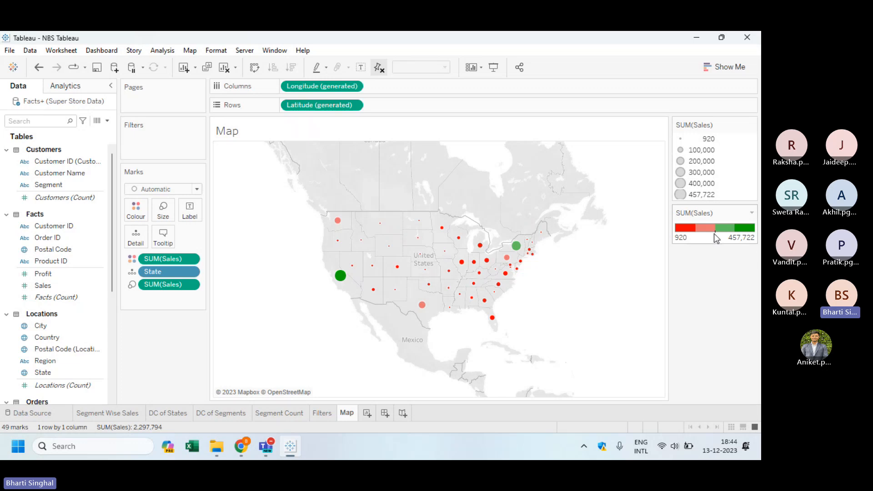
# Step: Review the colour settings of the Sales legend and close them without making changes
pyautogui.click(752, 213)
pyautogui.click(701, 224)
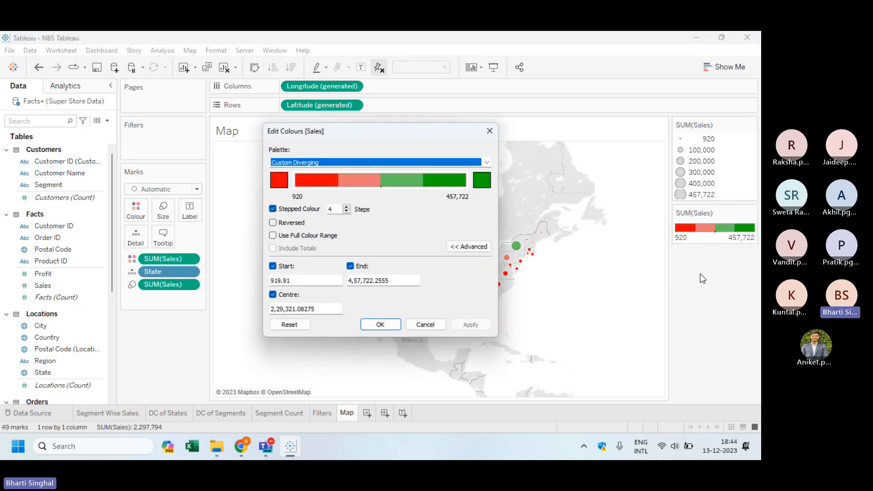
pyautogui.click(493, 136)
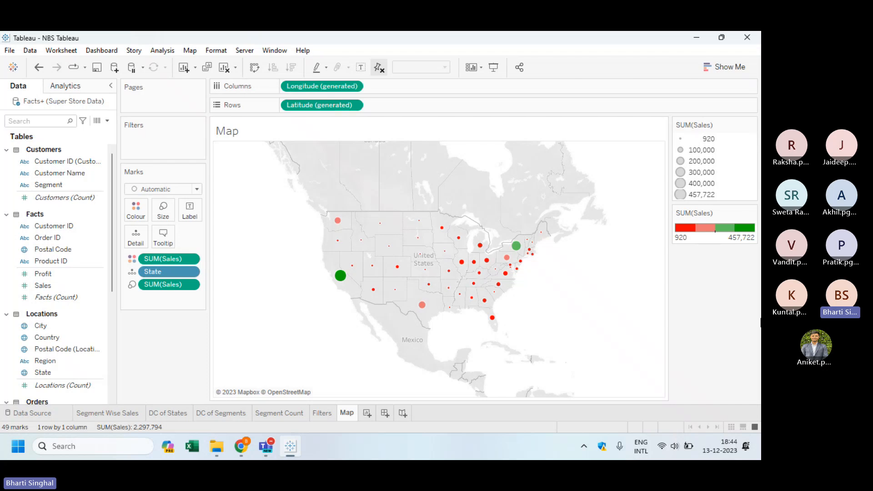
pyautogui.click(749, 451)
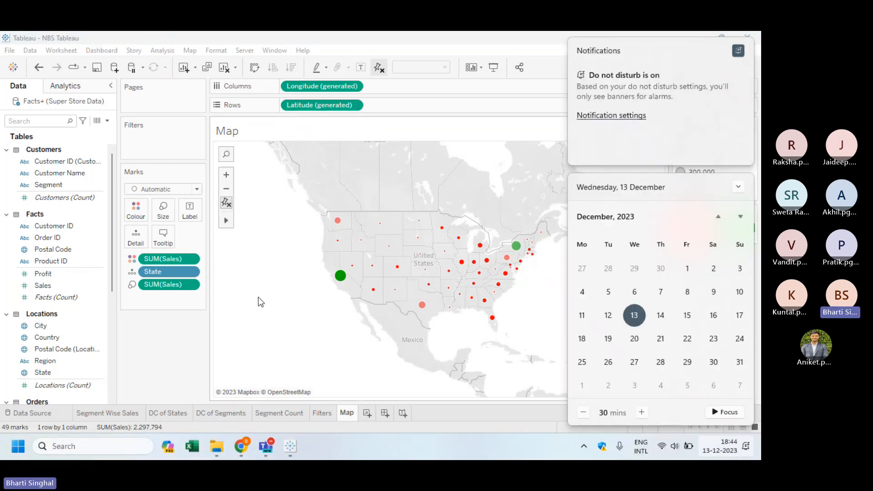
pyautogui.click(249, 313)
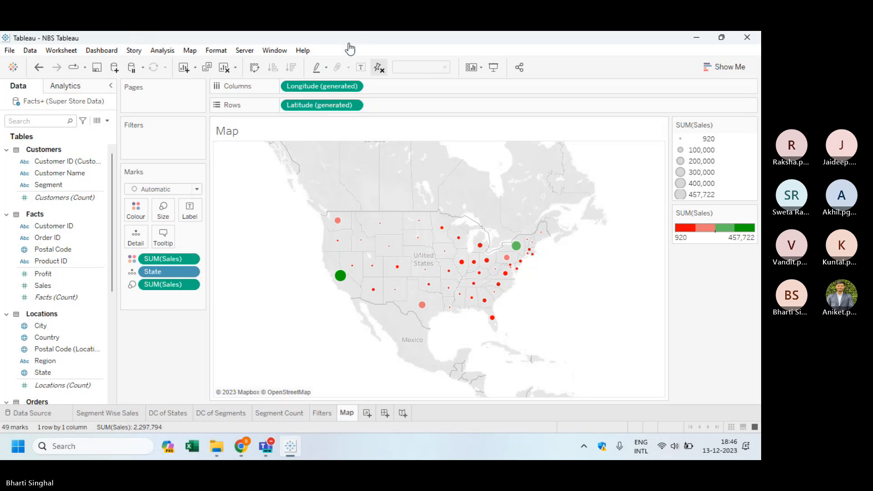
pyautogui.click(295, 49)
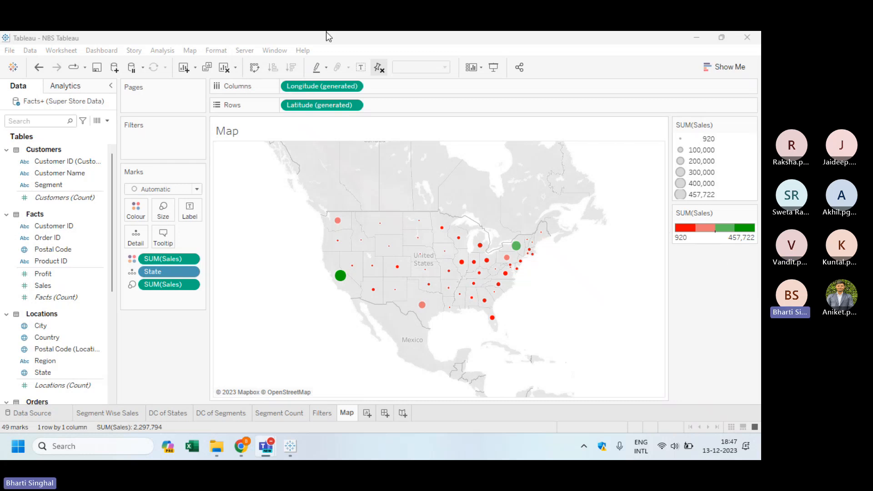
# Step: Switch to the Microsoft Teams meeting window for Data Visualisation Techniques using Tableau_Session 3
pyautogui.moveTo(266, 446)
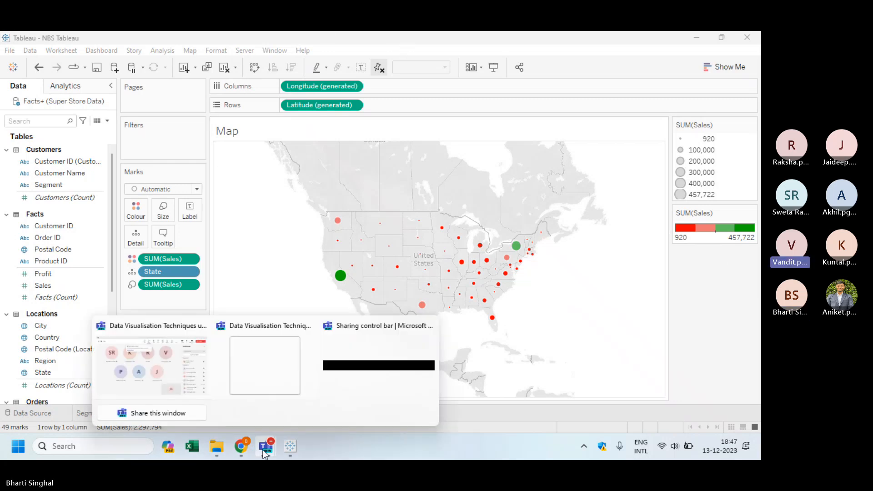
pyautogui.click(200, 368)
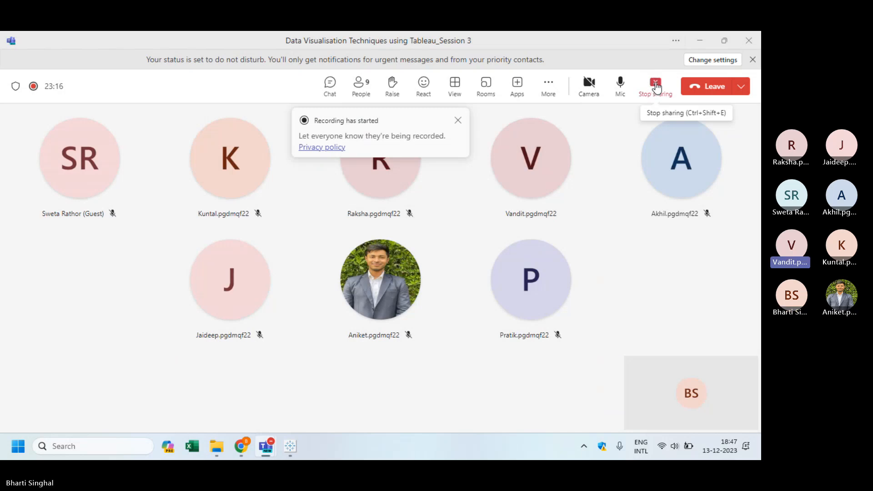
# Step: Stop sharing the screen in the Teams meeting
pyautogui.click(656, 87)
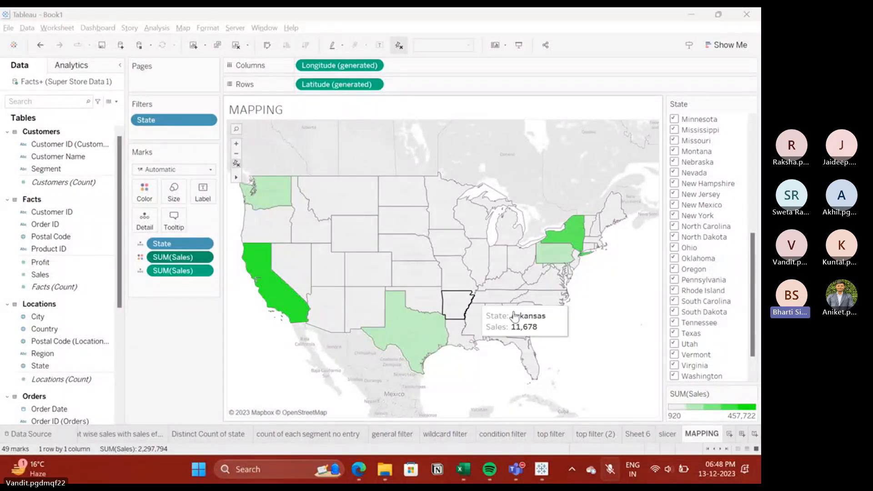
pyautogui.click(710, 300)
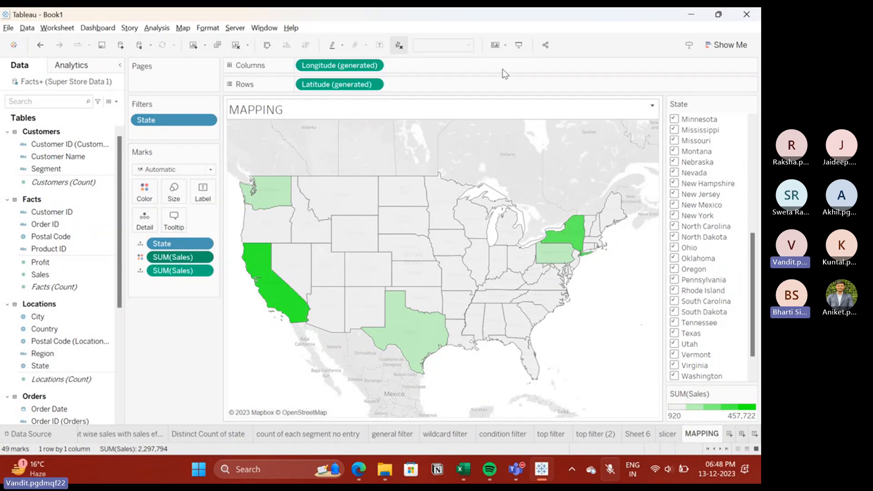
# Step: Convert the filled state map to a symbol map using Show Me, and dismiss the MyDell notifications
pyautogui.click(721, 51)
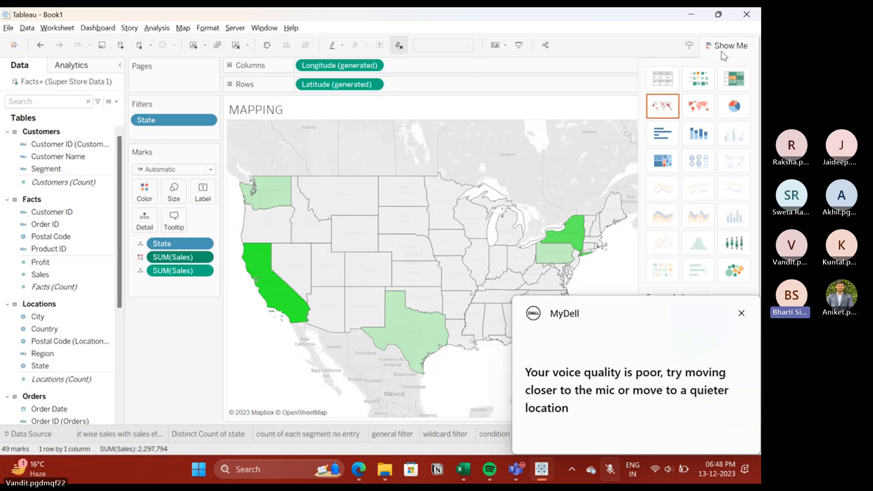
pyautogui.click(740, 313)
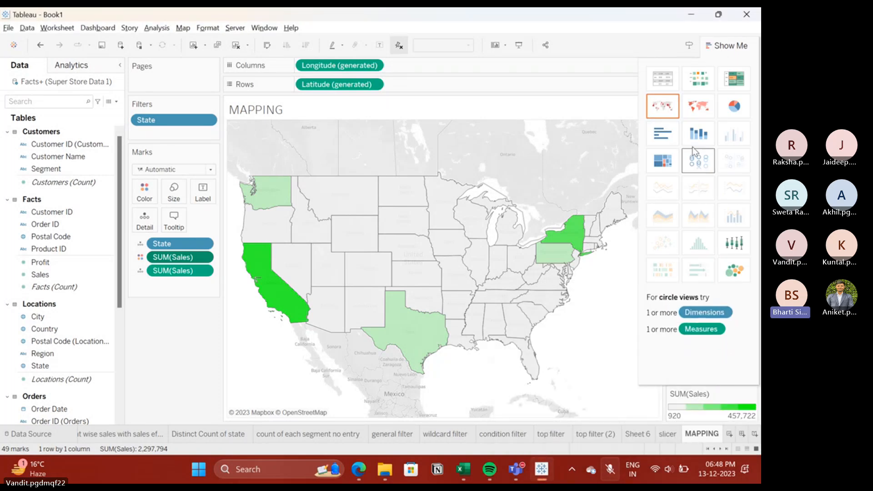
pyautogui.click(687, 112)
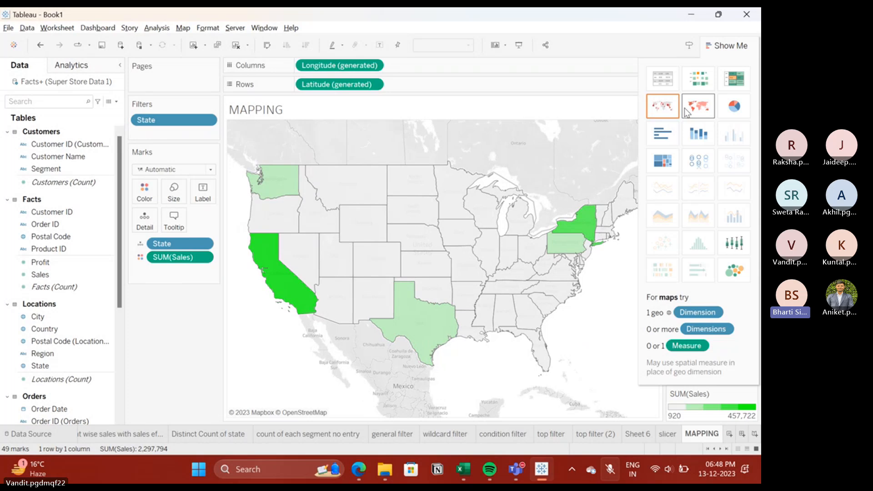
pyautogui.click(667, 112)
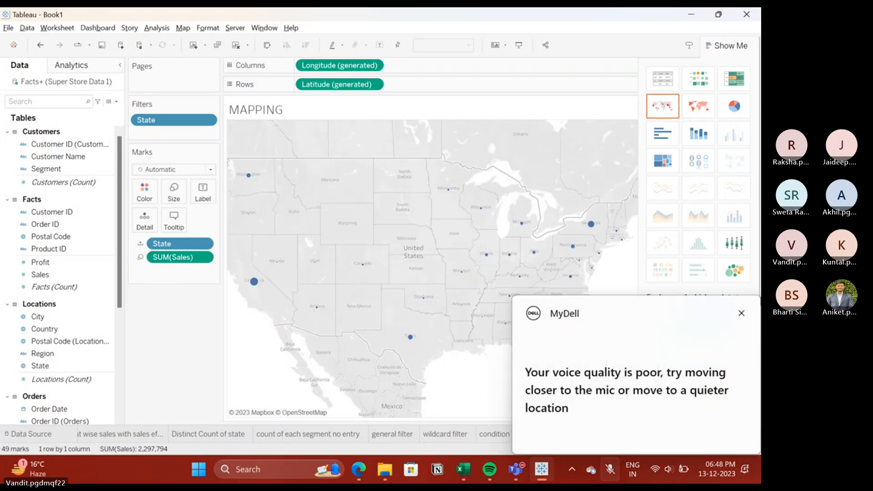
pyautogui.click(741, 313)
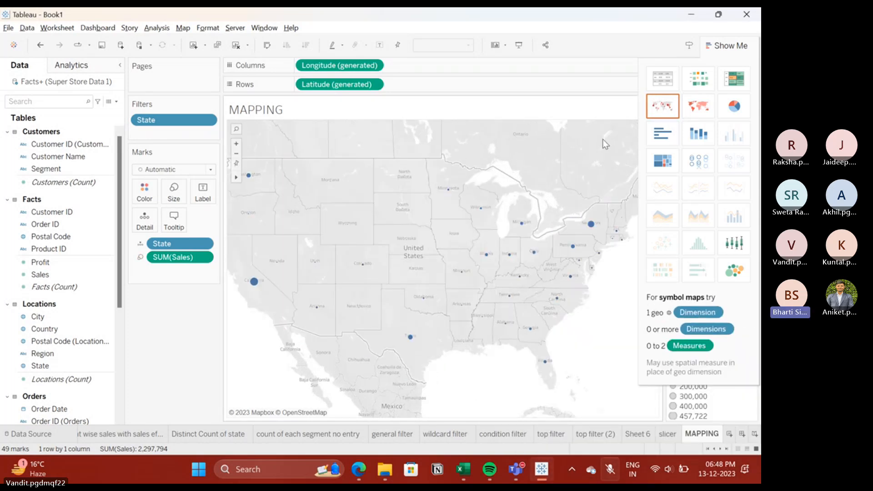
# Step: Switch SUM(Sales) on the symbol map back and forth between Color and Size, ending with Size
pyautogui.click(141, 257)
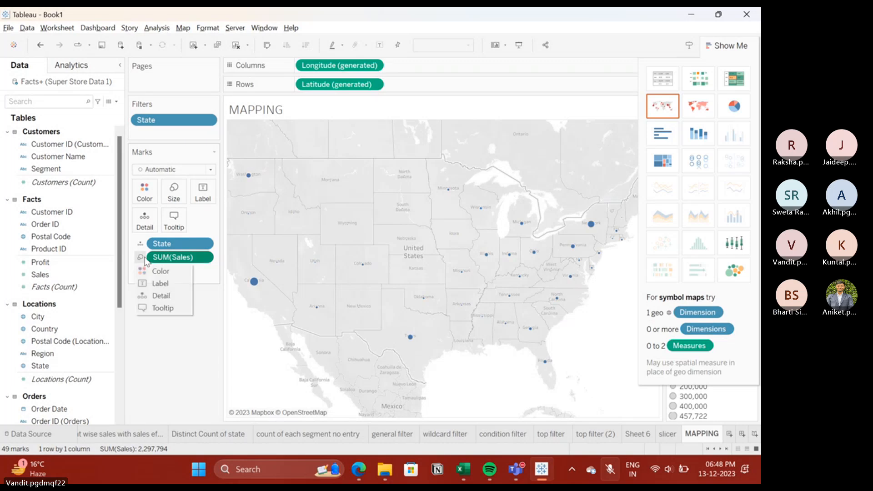
pyautogui.click(146, 271)
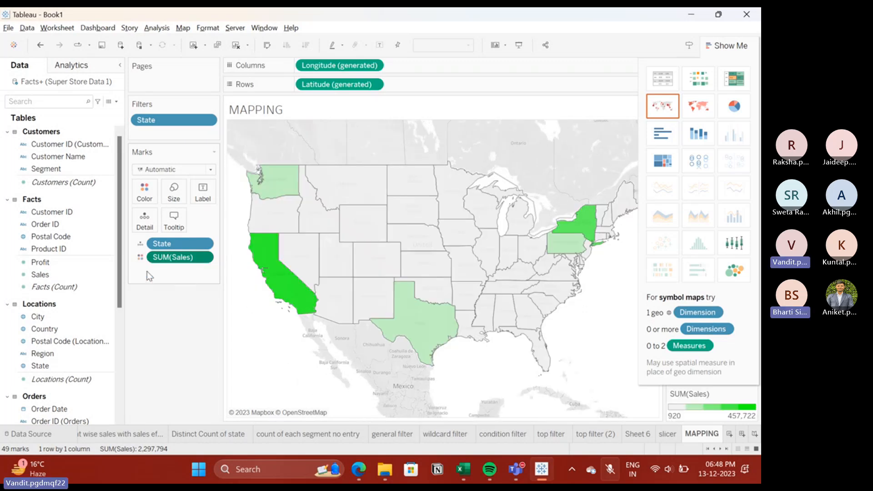
pyautogui.click(141, 259)
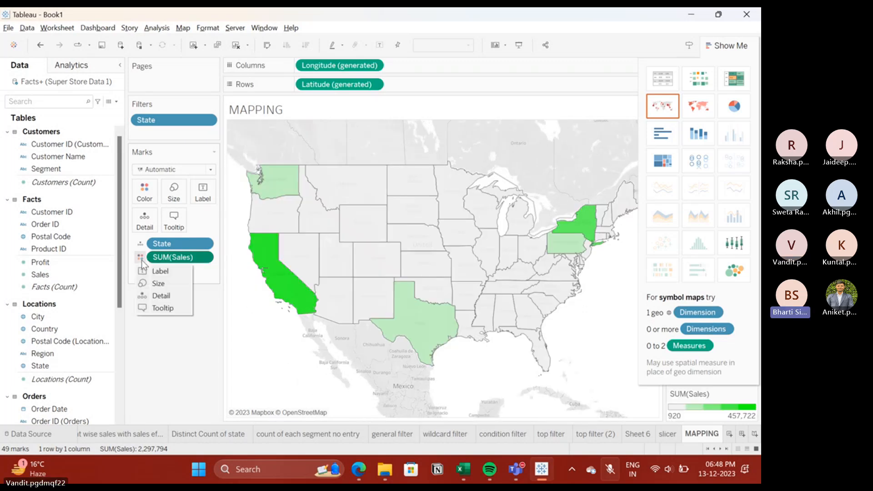
pyautogui.click(157, 284)
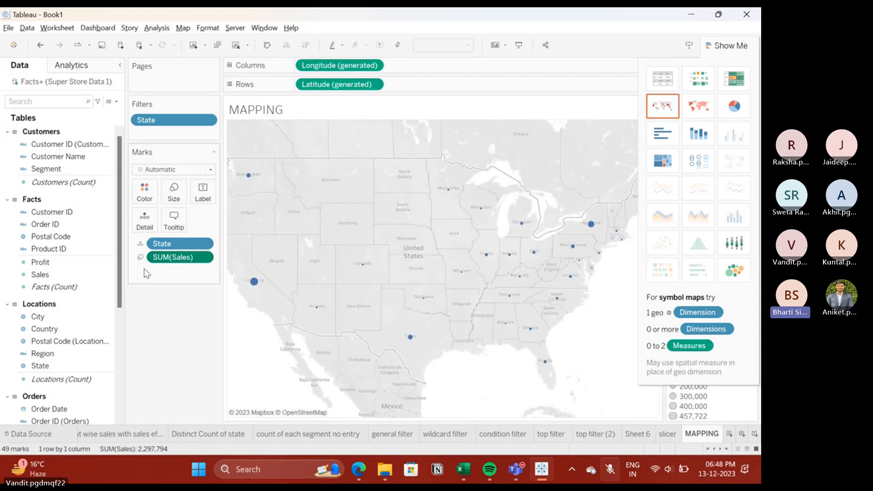
pyautogui.click(141, 258)
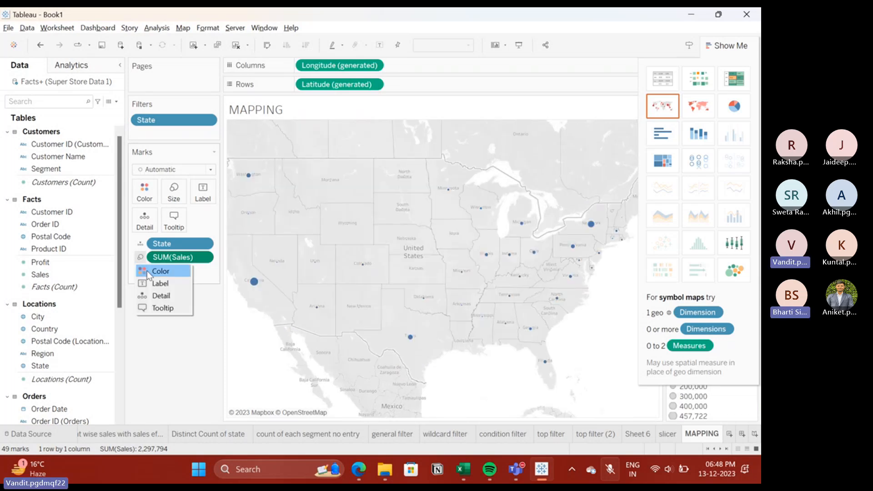
pyautogui.click(146, 271)
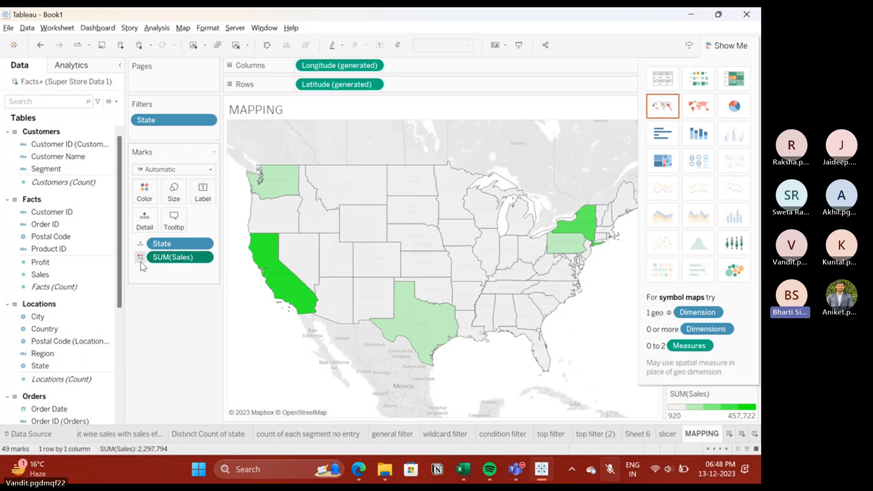
pyautogui.click(140, 258)
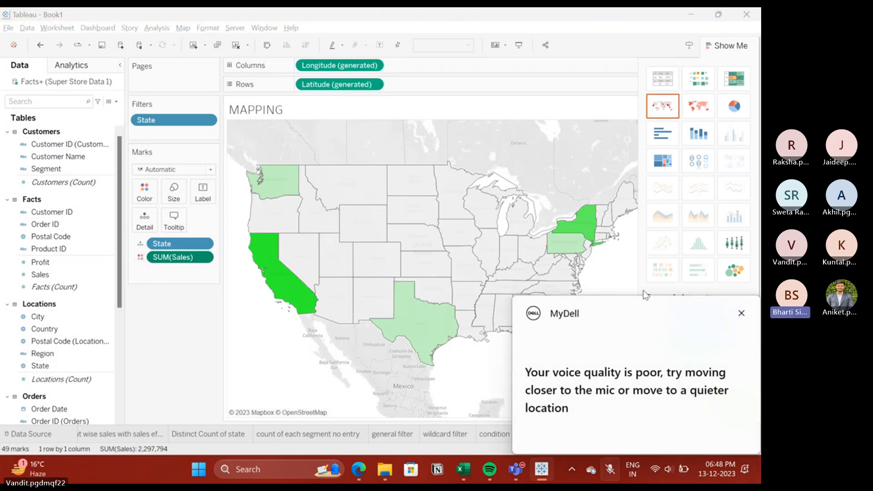
pyautogui.click(741, 313)
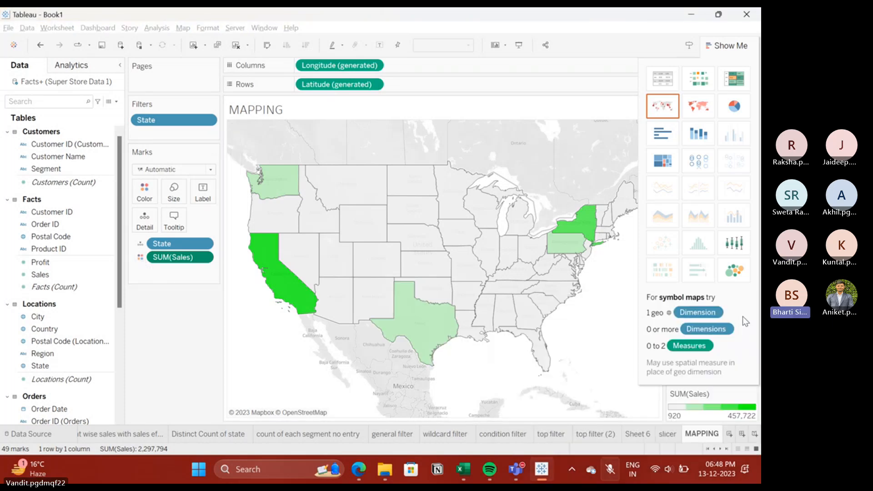
pyautogui.click(141, 258)
pyautogui.click(157, 283)
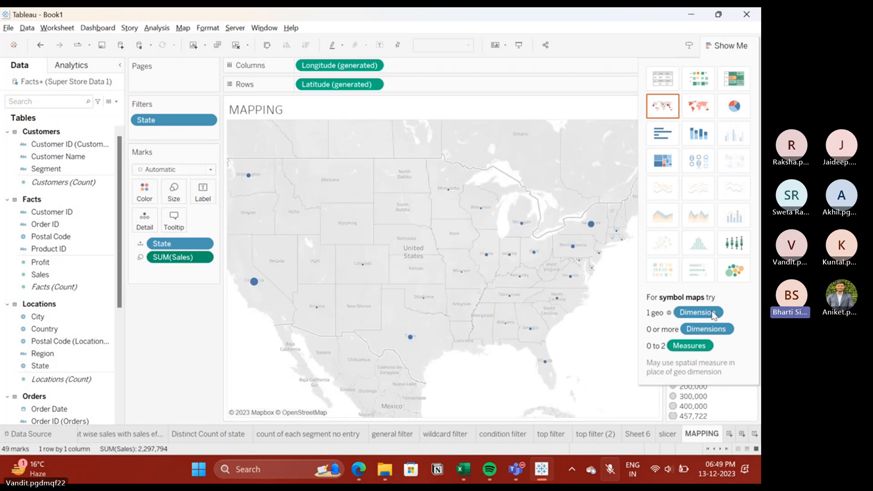
# Step: Close the Show Me chart choices and examine the options available for the SUM(Sales) size legend
pyautogui.click(728, 45)
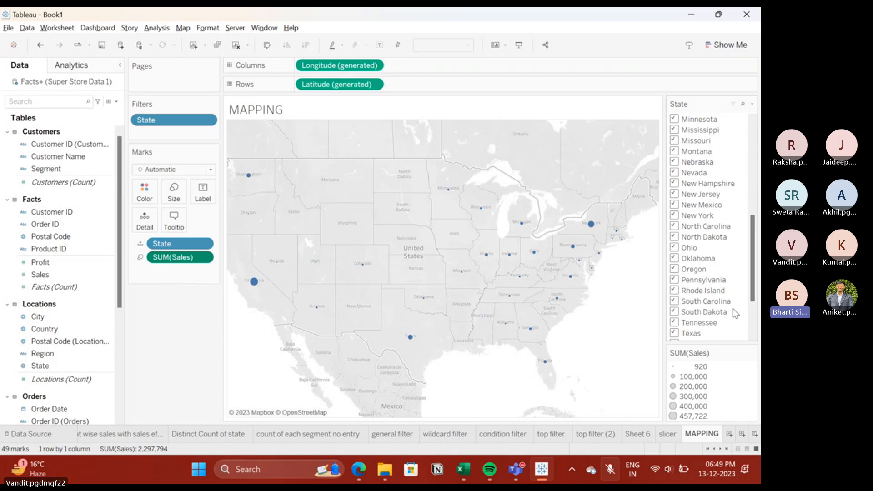
pyautogui.click(752, 354)
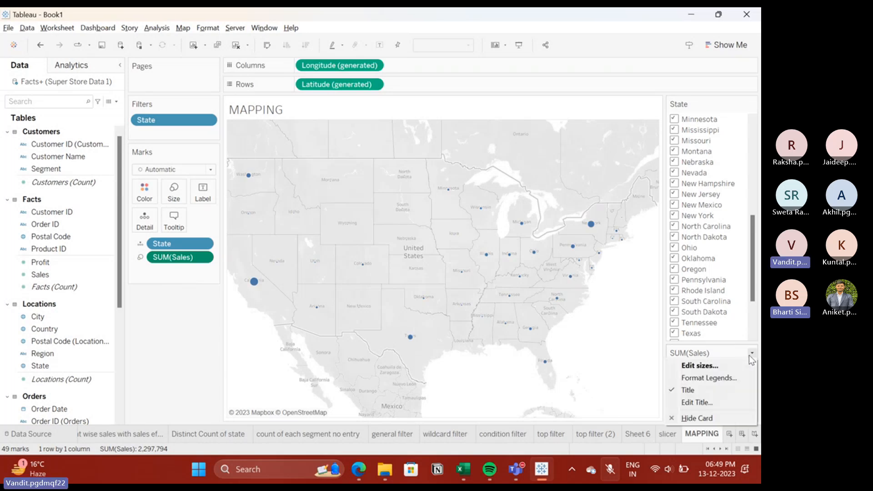
pyautogui.click(659, 360)
pyautogui.moveTo(753, 293); pyautogui.dragTo(758, 353)
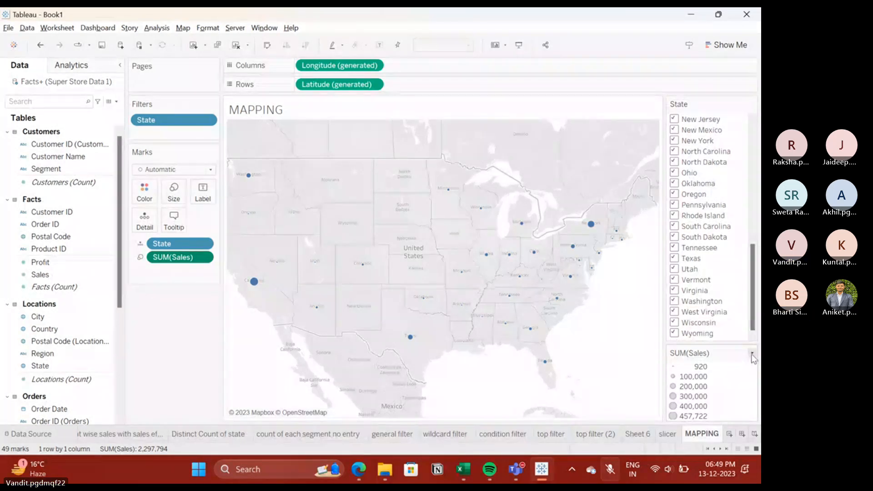
pyautogui.click(752, 354)
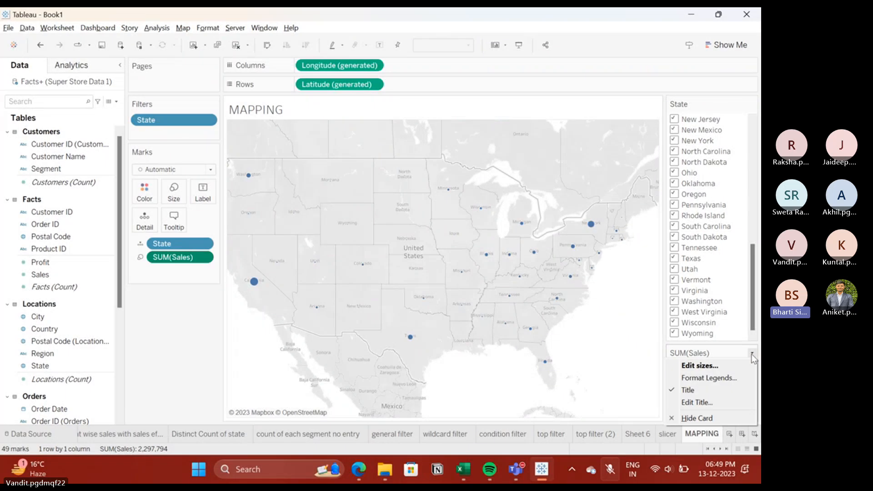
pyautogui.click(752, 354)
pyautogui.click(751, 354)
pyautogui.click(751, 354)
pyautogui.click(751, 354)
pyautogui.click(646, 374)
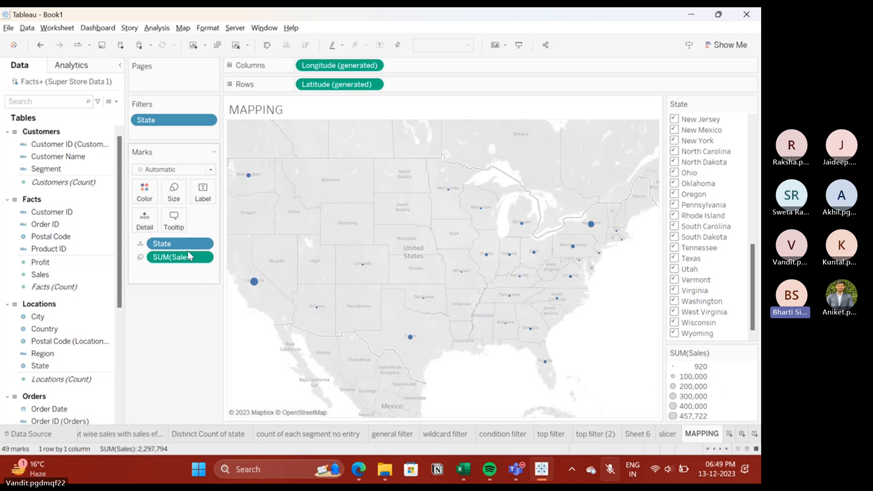
# Step: Remove SUM(Sales) from the map's marks and assign the Sales field to Color instead
pyautogui.rightClick(153, 259)
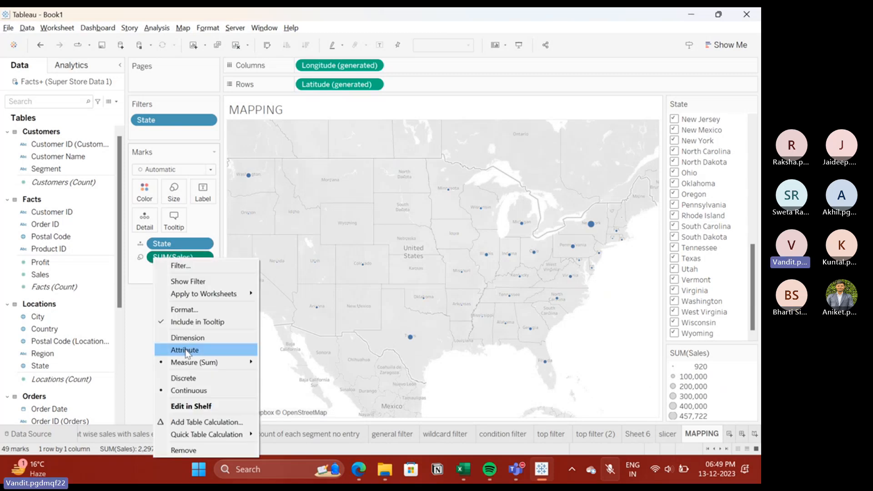
pyautogui.click(191, 450)
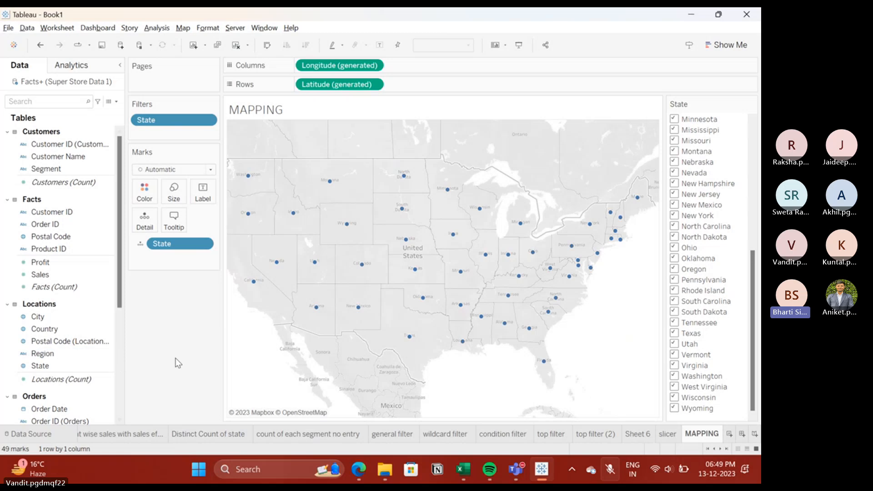
pyautogui.moveTo(40, 274)
pyautogui.mouseDown()
pyautogui.moveTo(114, 234)
pyautogui.moveTo(134, 196)
pyautogui.mouseUp()
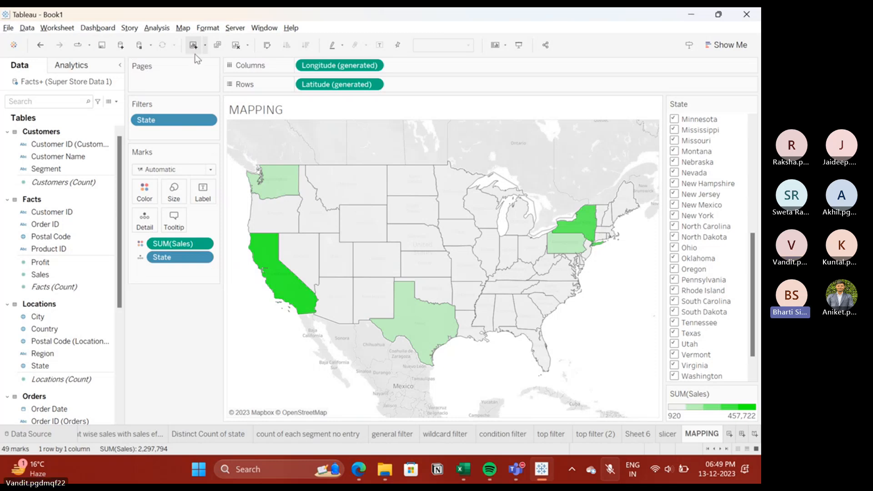
# Step: Clear the MAPPING sheet and build a bar chart of Sales by State, with State also added as Detail
pyautogui.click(233, 48)
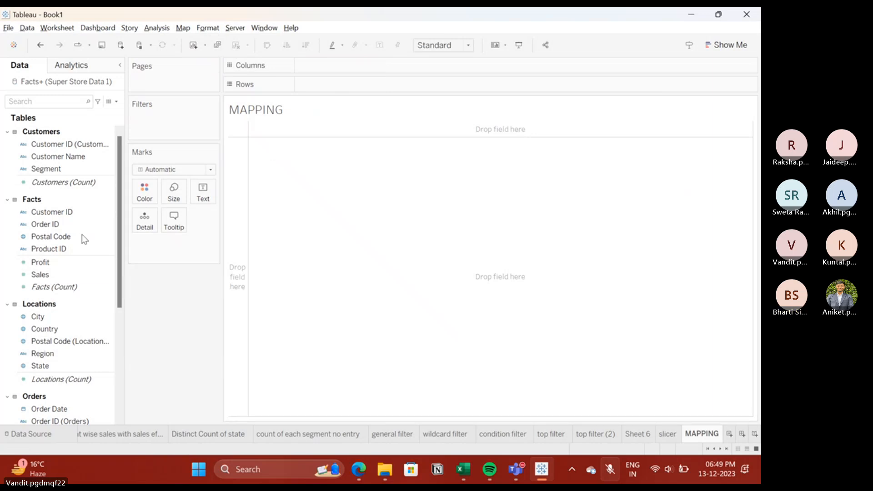
pyautogui.click(45, 275)
pyautogui.doubleClick(45, 275)
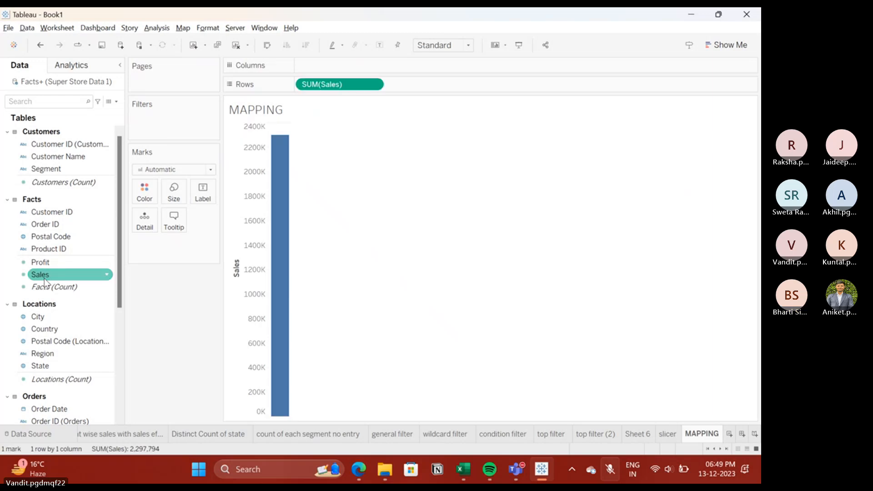
pyautogui.click(50, 236)
pyautogui.click(53, 262)
pyautogui.click(59, 182)
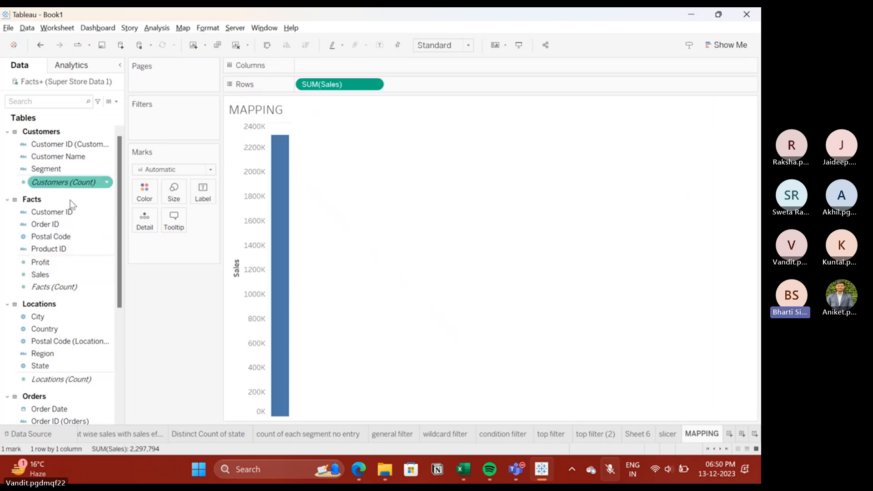
pyautogui.click(51, 366)
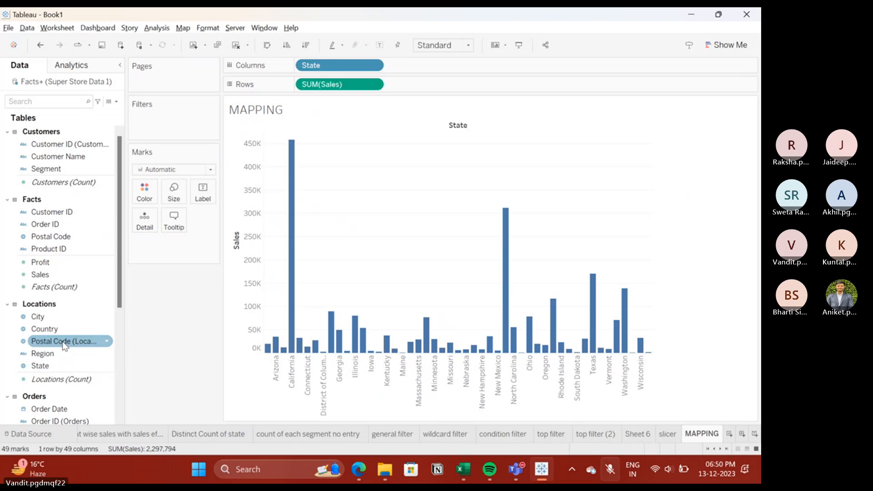
pyautogui.moveTo(56, 368); pyautogui.dragTo(159, 259)
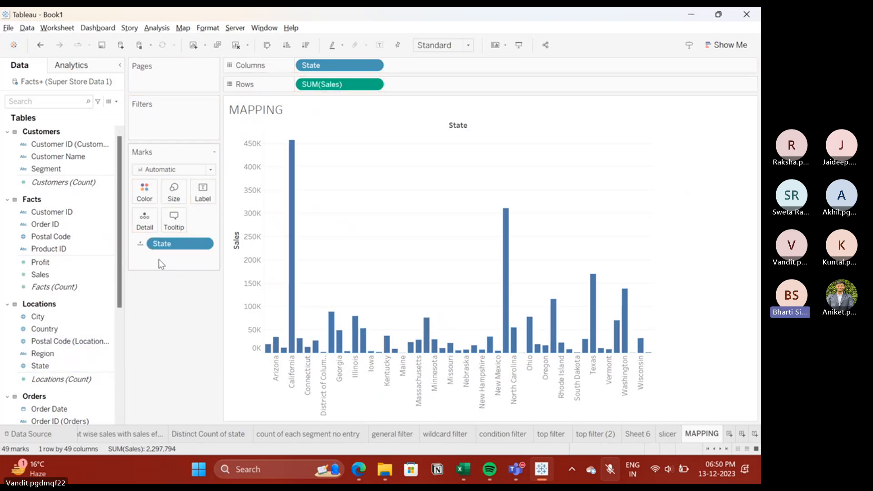
# Step: Convert the bar chart to a symbol map using Show Me and change SUM(Sales) from Size to Color
pyautogui.click(723, 44)
pyautogui.click(664, 109)
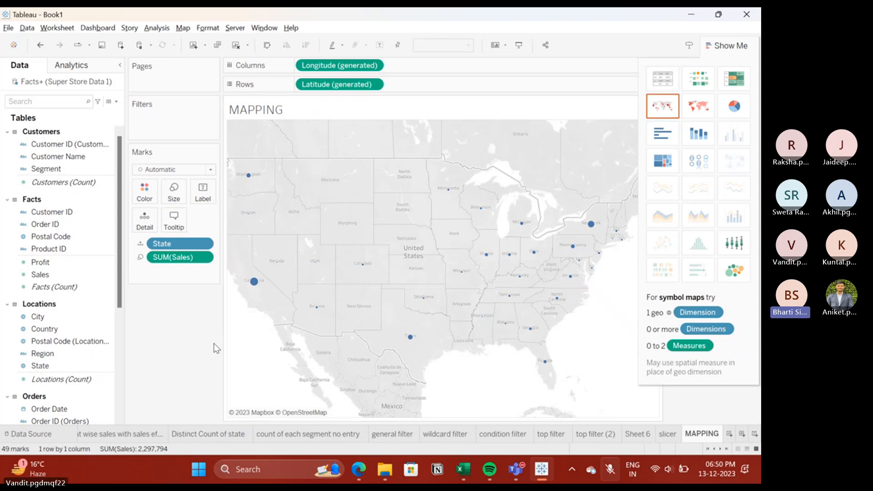
pyautogui.click(144, 258)
pyautogui.click(150, 269)
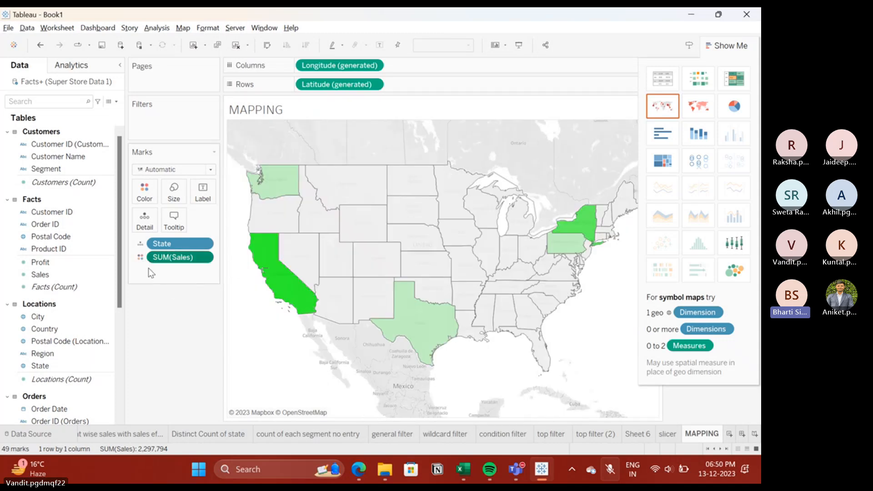
# Step: Change SUM(Sales) back to Size and add the Sales field a second time as Color
pyautogui.click(139, 258)
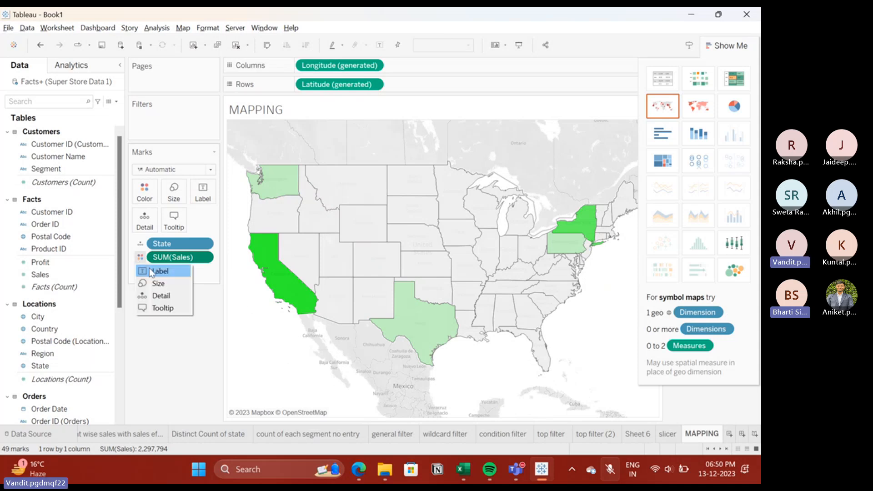
pyautogui.click(154, 283)
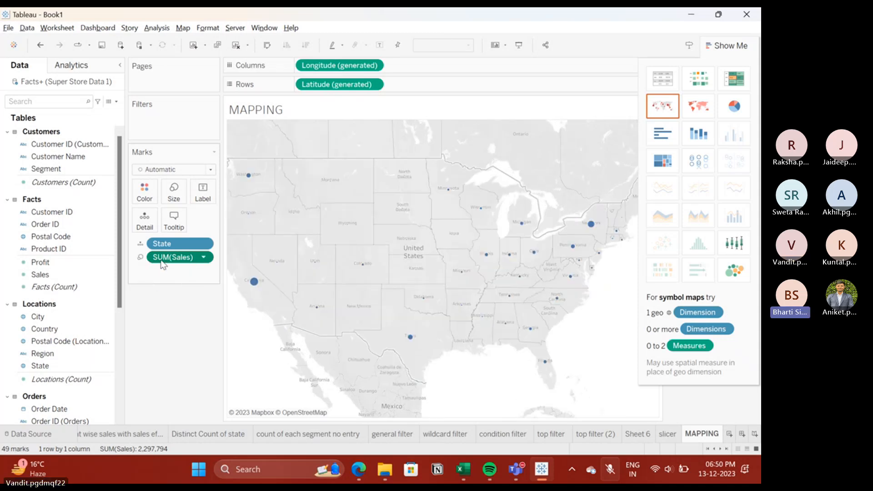
pyautogui.moveTo(163, 257)
pyautogui.mouseDown()
pyautogui.moveTo(151, 213)
pyautogui.moveTo(169, 229)
pyautogui.moveTo(166, 263)
pyautogui.mouseUp()
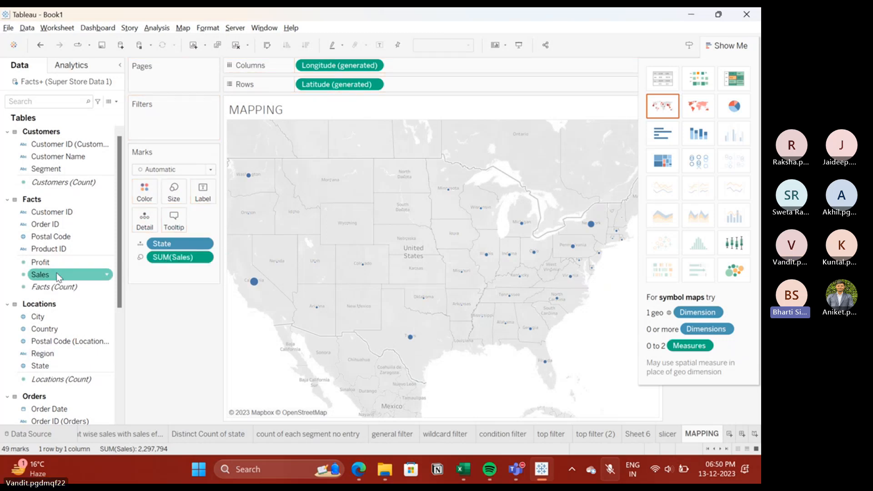
pyautogui.moveTo(61, 275); pyautogui.dragTo(139, 195)
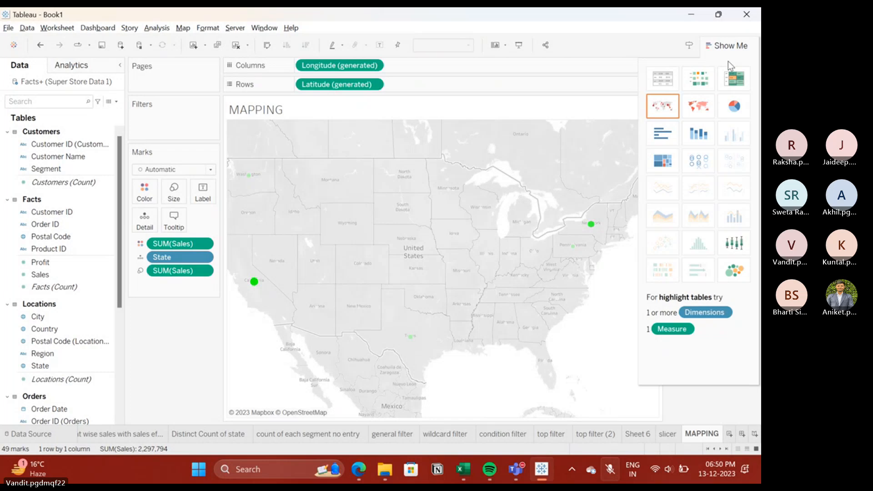
# Step: Close Show Me and open the Edit Colors settings for the SUM(Sales) colour legend
pyautogui.click(727, 45)
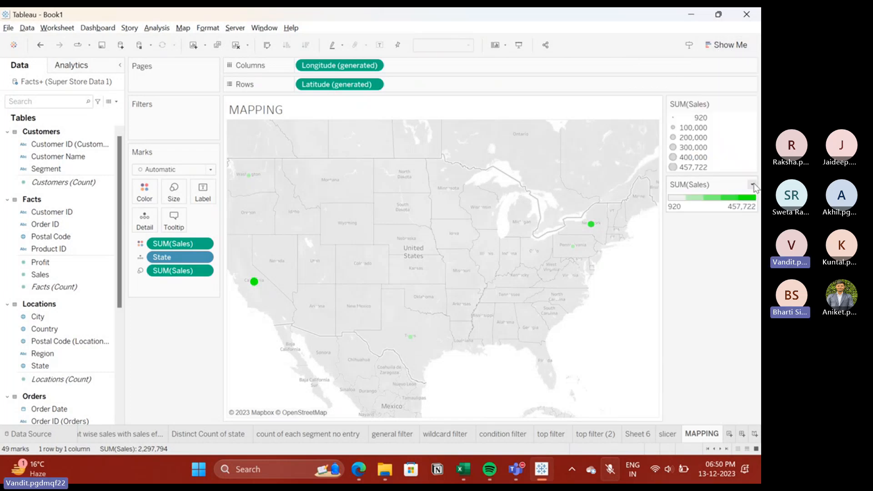
pyautogui.click(752, 185)
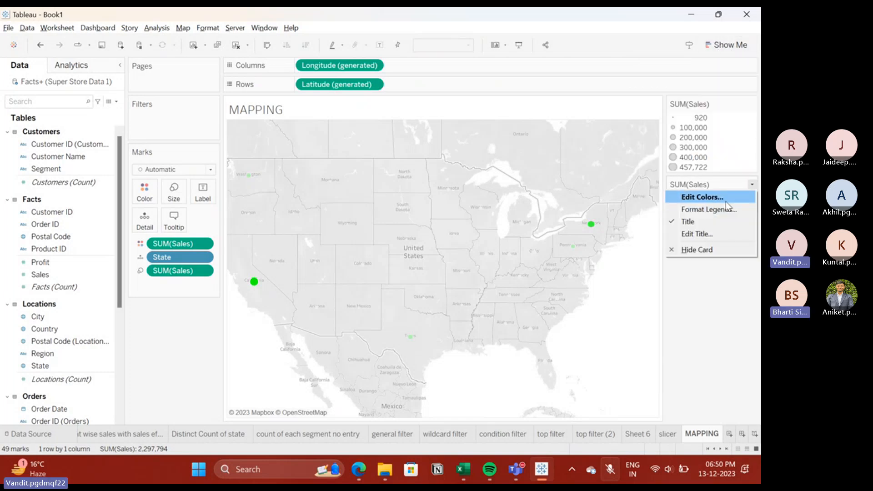
pyautogui.click(708, 197)
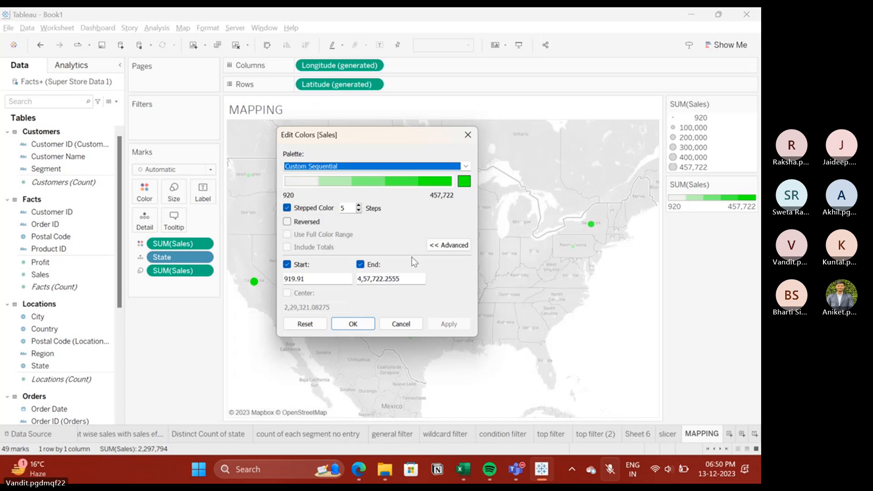
pyautogui.click(441, 245)
pyautogui.click(441, 247)
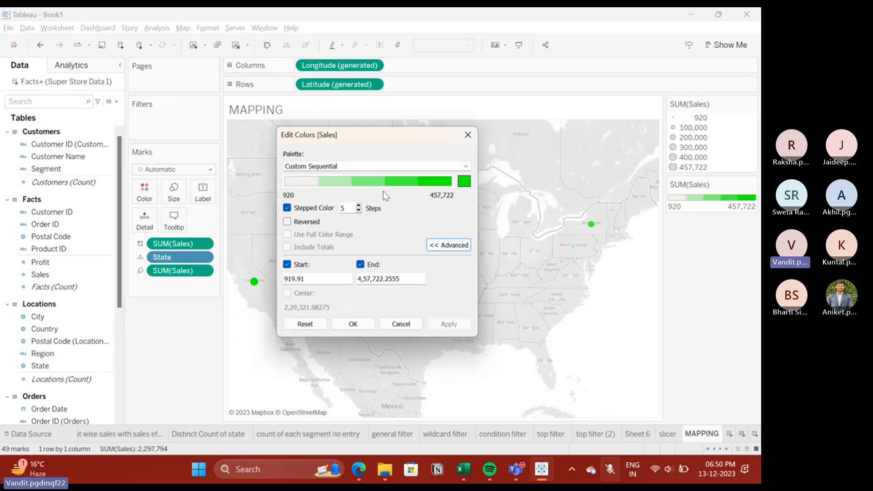
# Step: Try a higher number of colour steps for the Sales palette and return it to 5
pyautogui.click(359, 205)
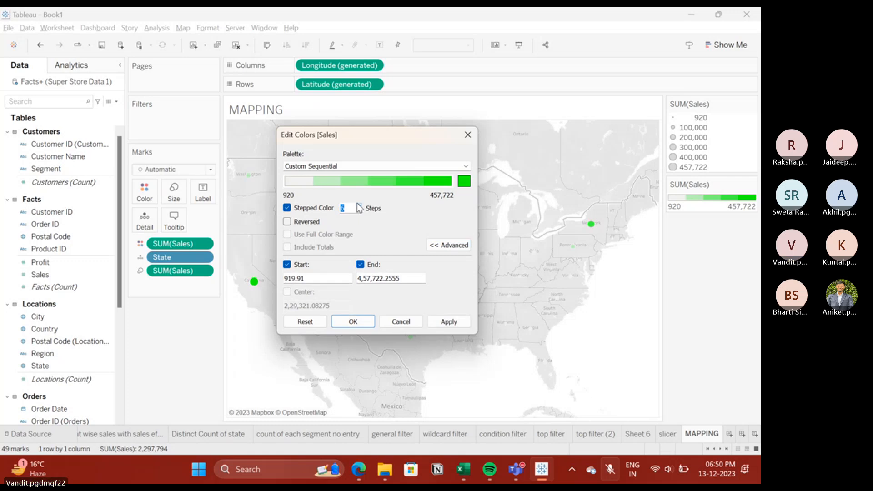
pyautogui.click(358, 205)
pyautogui.click(359, 211)
pyautogui.click(360, 211)
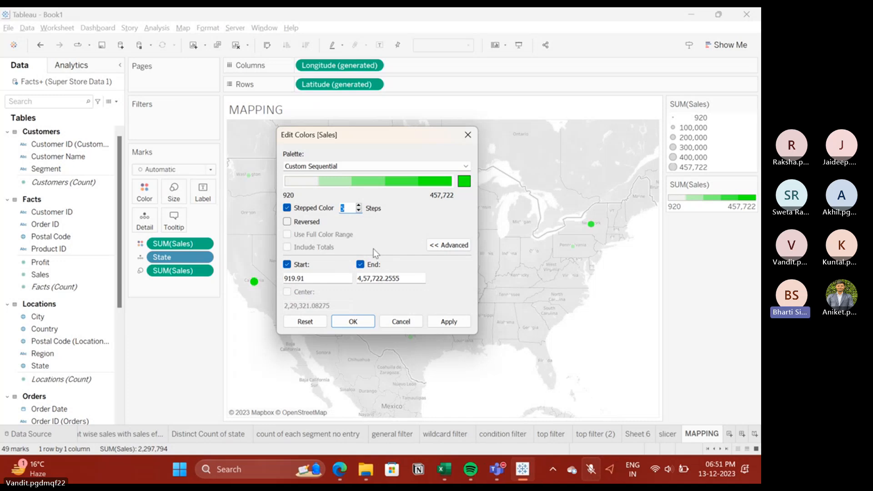
# Step: Reset the Sales colours to the Automatic palette, enable Stepped Color with 5 steps, and enable the fixed Start and End values
pyautogui.click(317, 321)
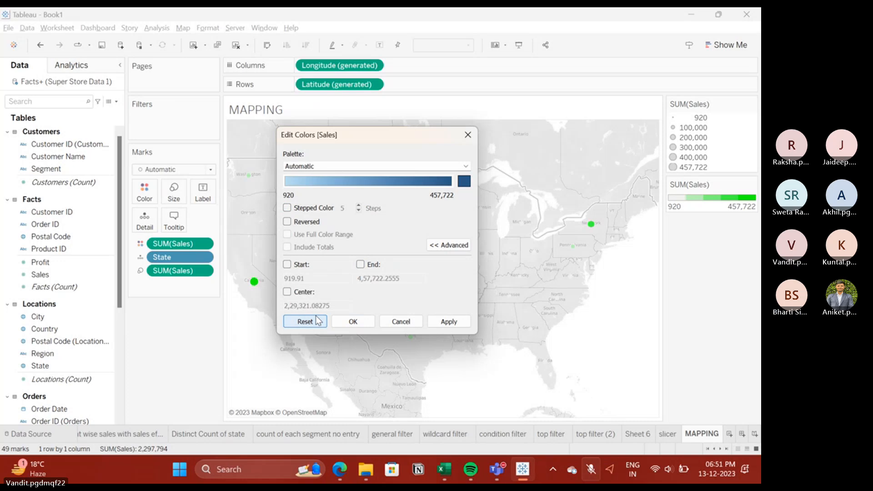
pyautogui.click(305, 209)
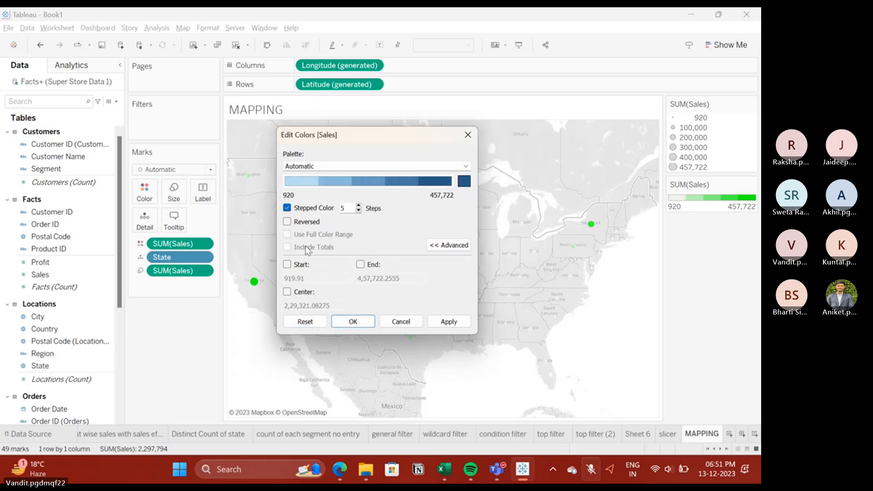
pyautogui.click(300, 265)
pyautogui.click(361, 265)
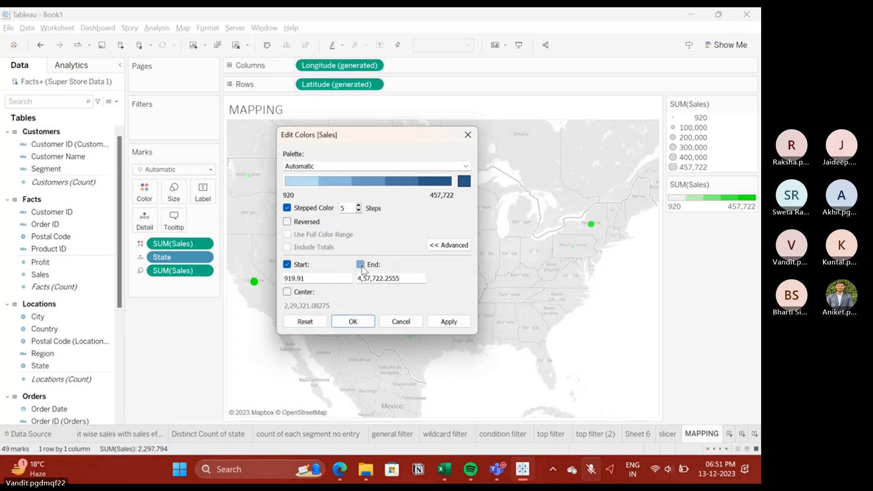
pyautogui.click(303, 293)
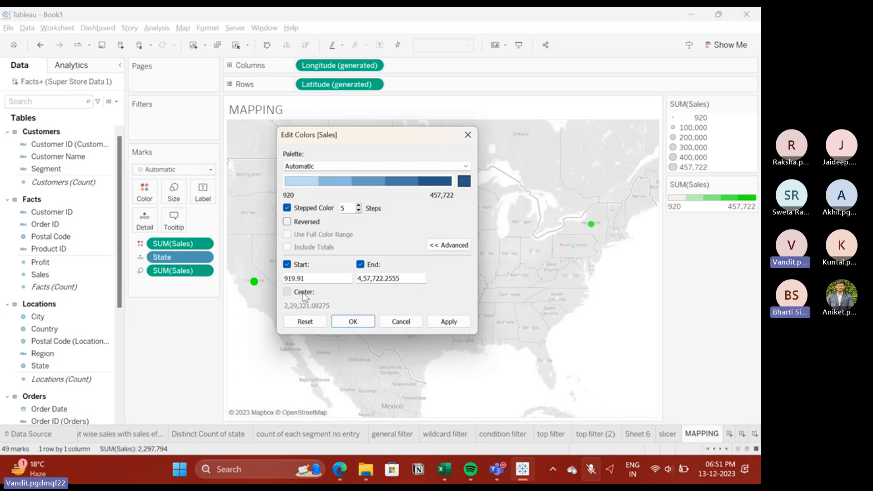
pyautogui.click(290, 181)
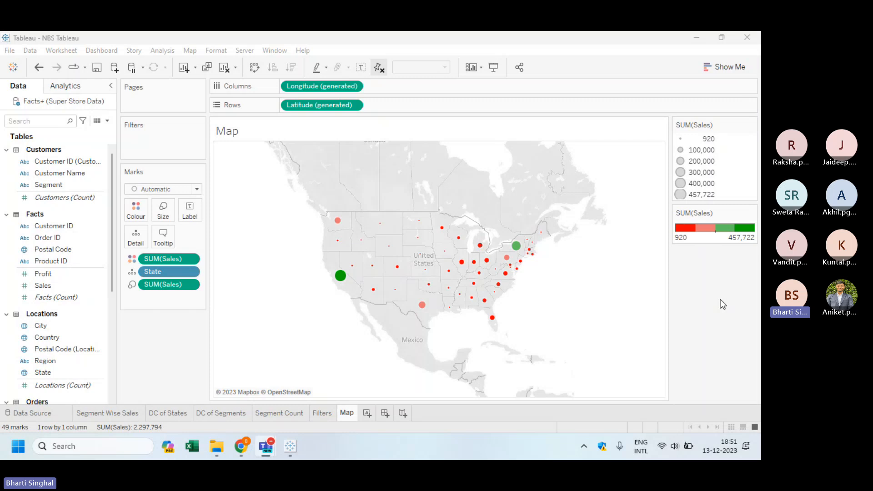
# Step: Switch to the Tableau topic list in Google Sheets, review the Line Chart & Drill Down (Date Hierarchies) topic, and return to Tableau
pyautogui.click(248, 445)
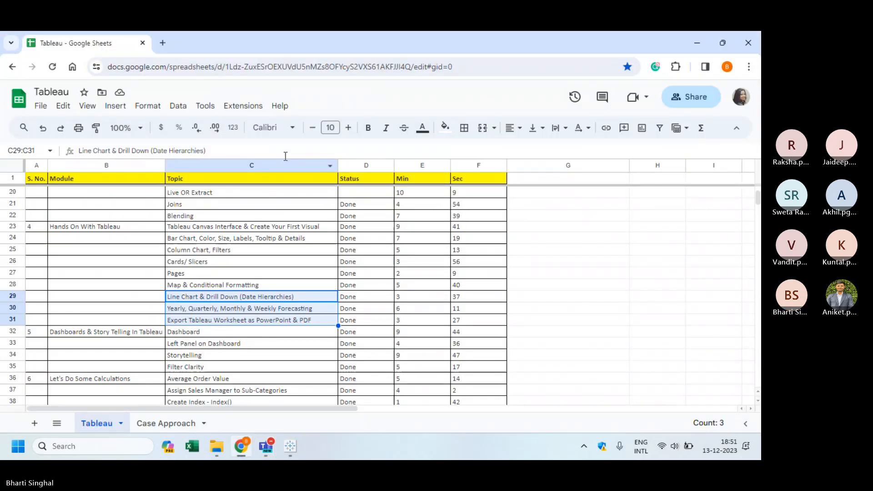
pyautogui.click(253, 309)
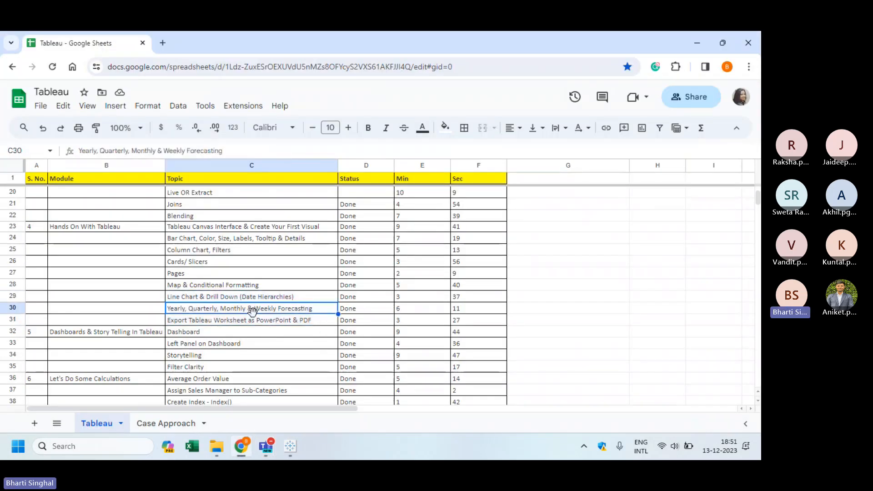
pyautogui.press('Up')
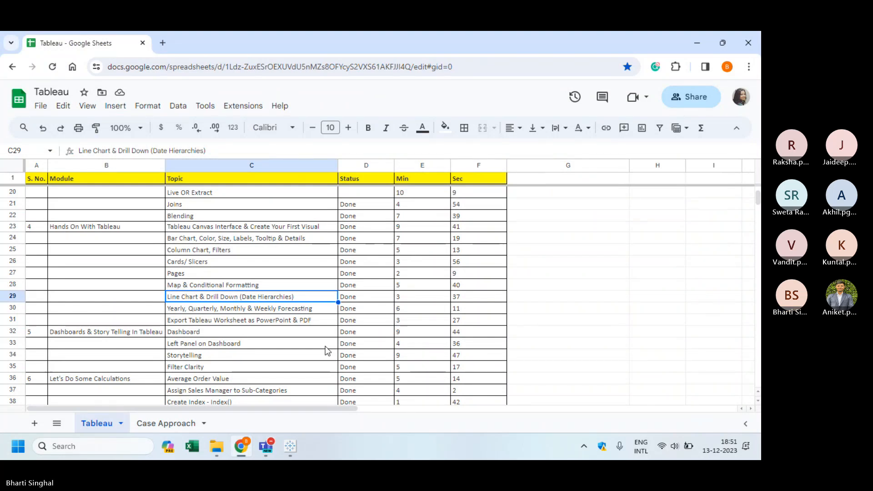
pyautogui.moveTo(290, 446)
pyautogui.click(310, 389)
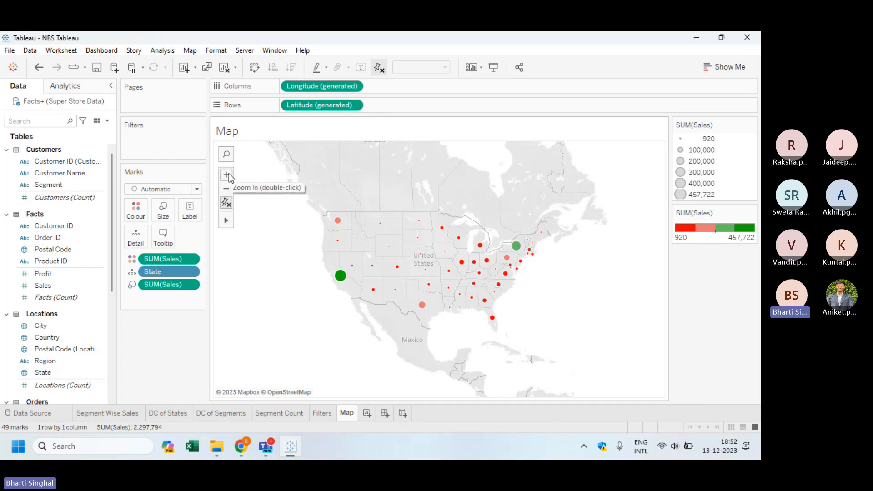
# Step: Examine the Map sheet's sales marks by selecting the eastern, western and northeastern state groups in turn
pyautogui.click(229, 174)
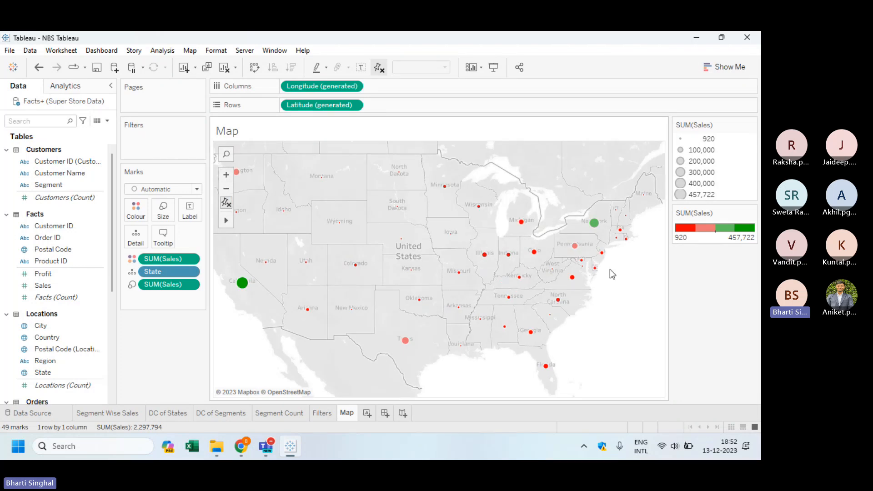
pyautogui.moveTo(520, 234); pyautogui.dragTo(530, 314)
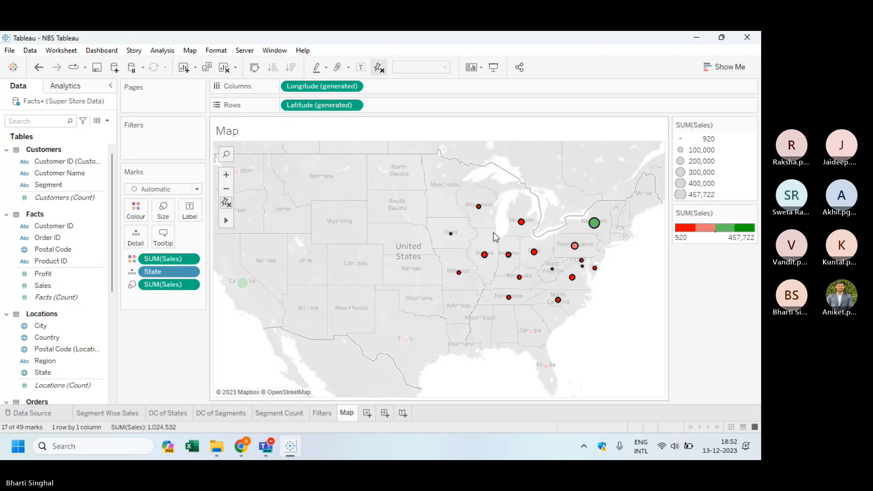
pyautogui.moveTo(344, 204); pyautogui.dragTo(274, 272)
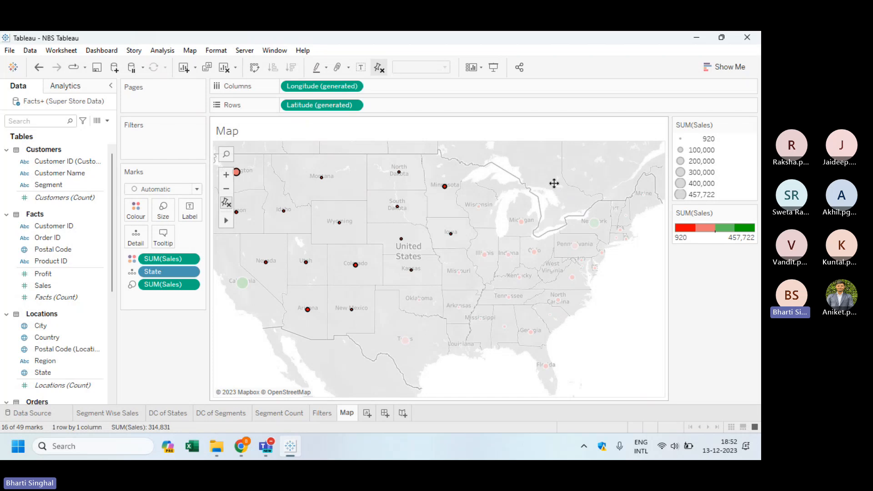
pyautogui.moveTo(554, 184); pyautogui.dragTo(434, 304)
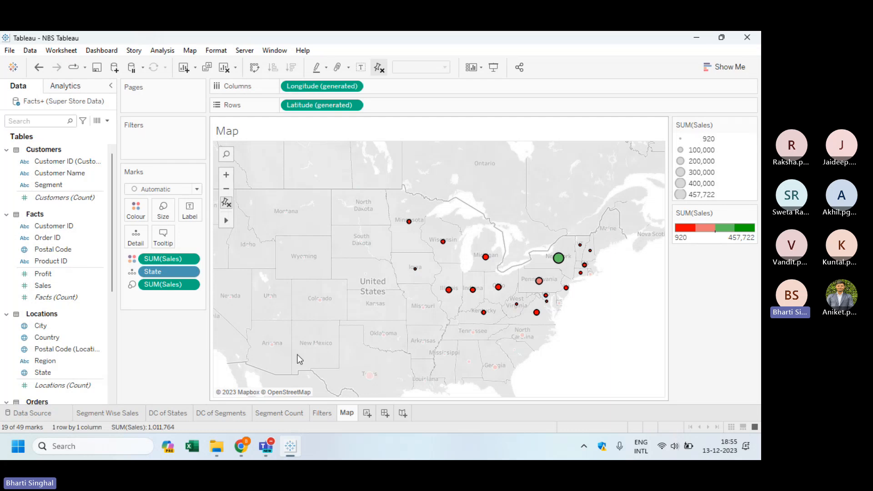
pyautogui.moveTo(593, 255)
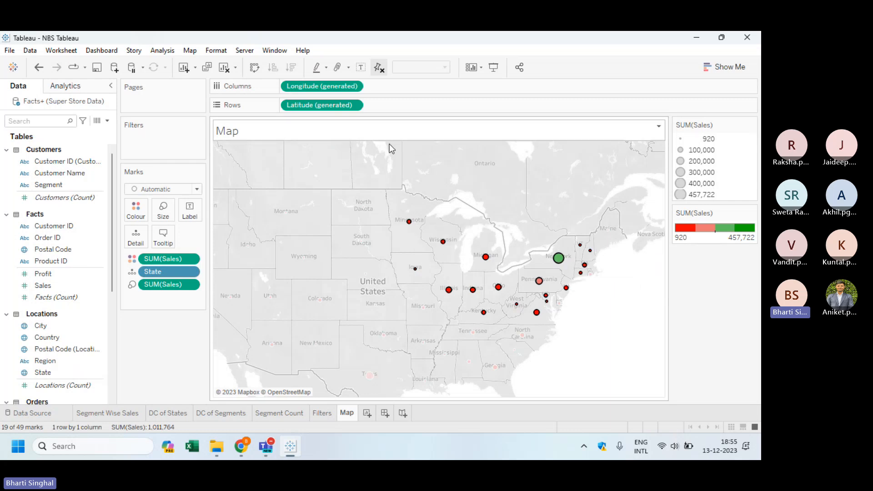
pyautogui.moveTo(560, 260)
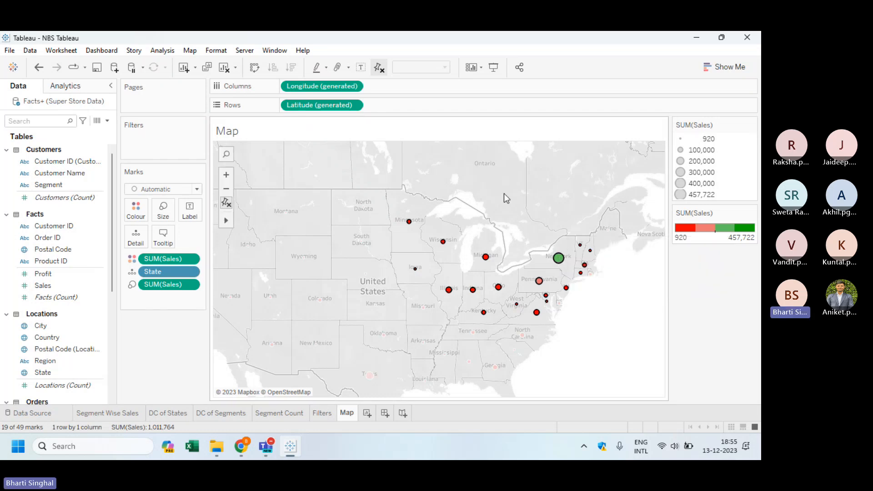
# Step: Select the western state marks on the full map and inspect California's sales tooltip
pyautogui.click(224, 189)
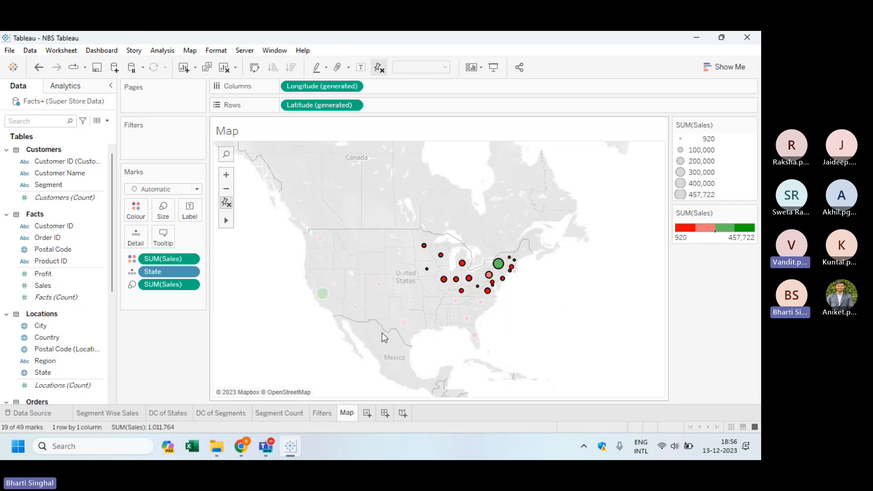
pyautogui.moveTo(324, 294)
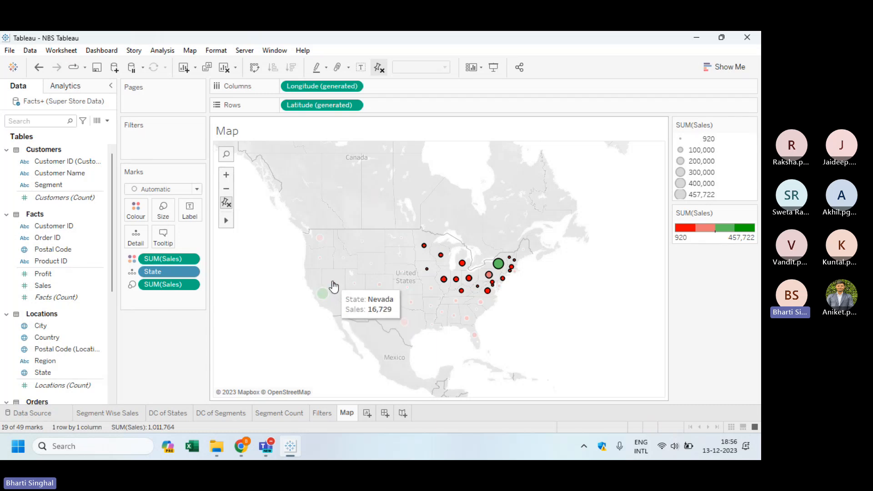
pyautogui.moveTo(326, 270); pyautogui.dragTo(357, 316)
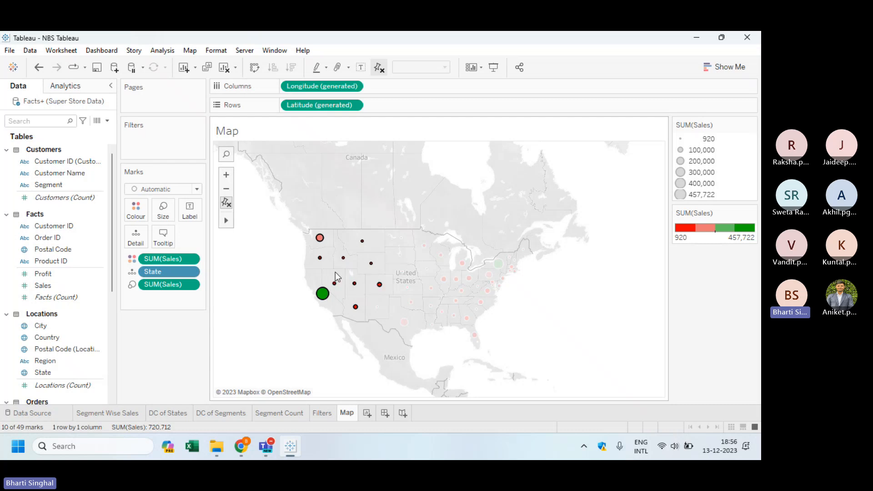
pyautogui.moveTo(322, 293)
pyautogui.moveTo(345, 277)
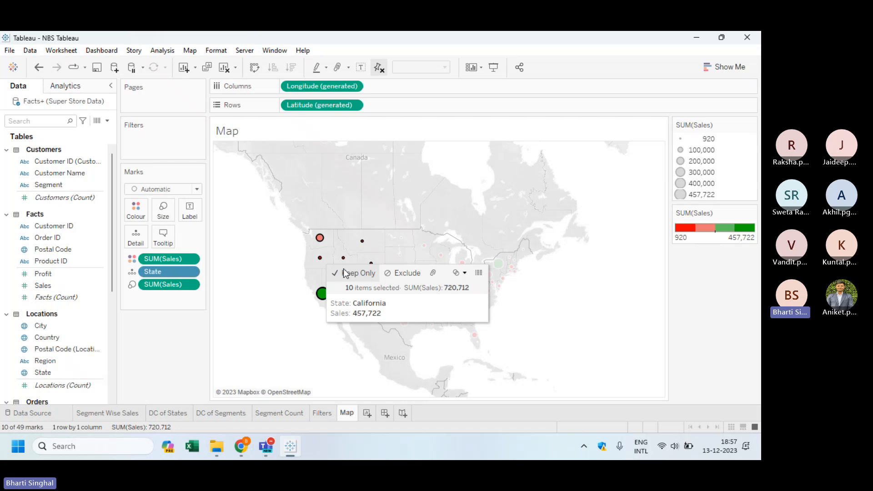
pyautogui.moveTo(226, 177)
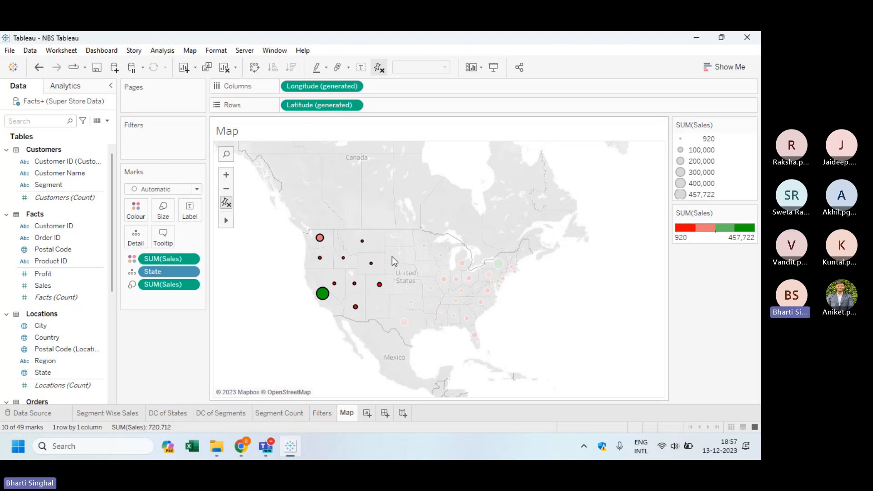
# Step: Select the central states, Maine and the northeastern states in turn to examine their sales, and clear the selection
pyautogui.moveTo(393, 257); pyautogui.dragTo(424, 303)
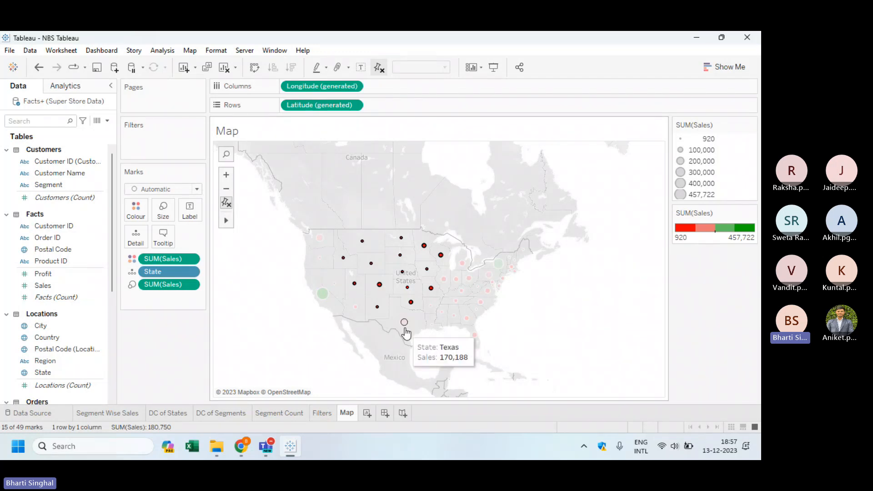
pyautogui.moveTo(415, 305)
pyautogui.moveTo(425, 247)
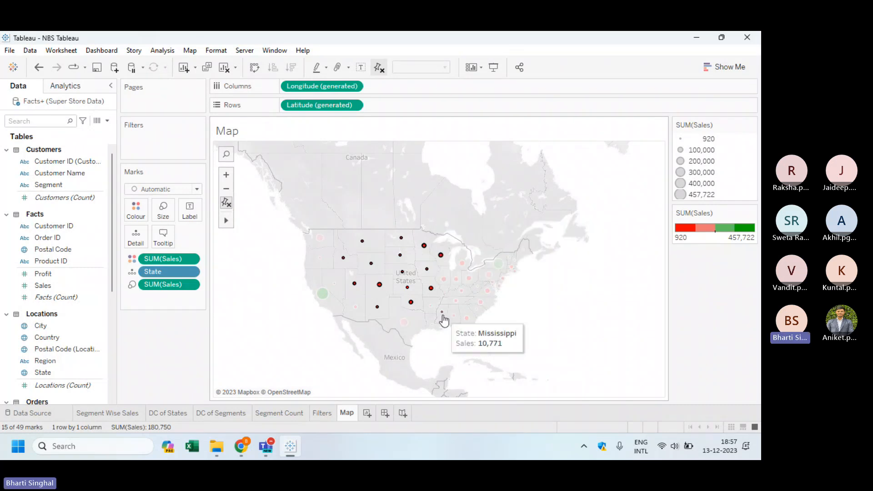
pyautogui.moveTo(515, 181); pyautogui.dragTo(558, 256)
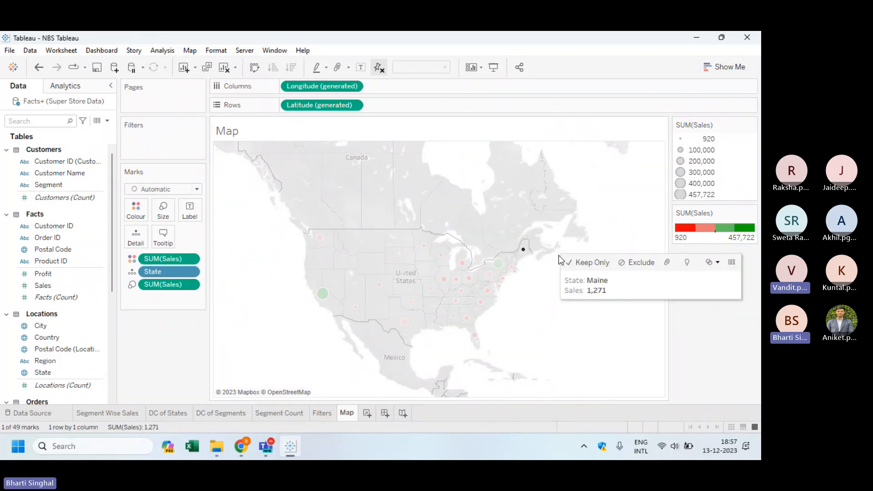
pyautogui.moveTo(414, 270); pyautogui.dragTo(473, 321)
pyautogui.moveTo(493, 264); pyautogui.dragTo(512, 278)
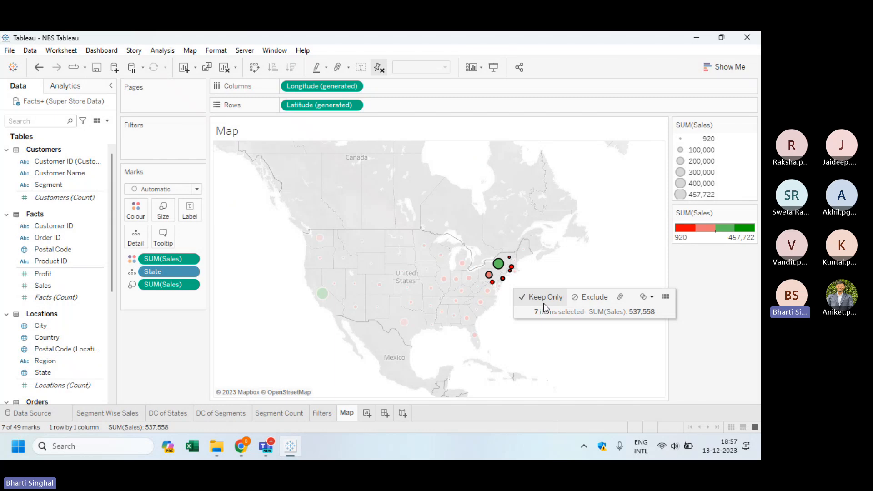
pyautogui.click(404, 291)
pyautogui.click(248, 269)
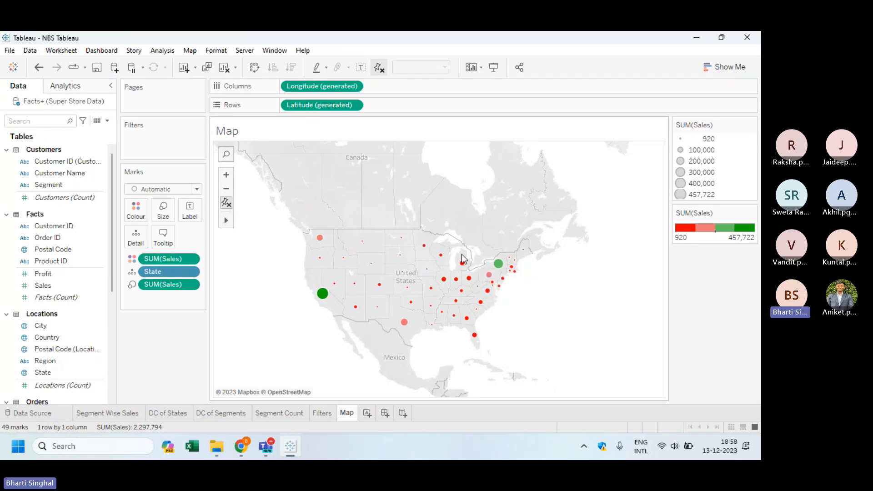
# Step: Select the northwestern marks and a large western and central group in turn, clearing each selection
pyautogui.moveTo(313, 237); pyautogui.dragTo(346, 269)
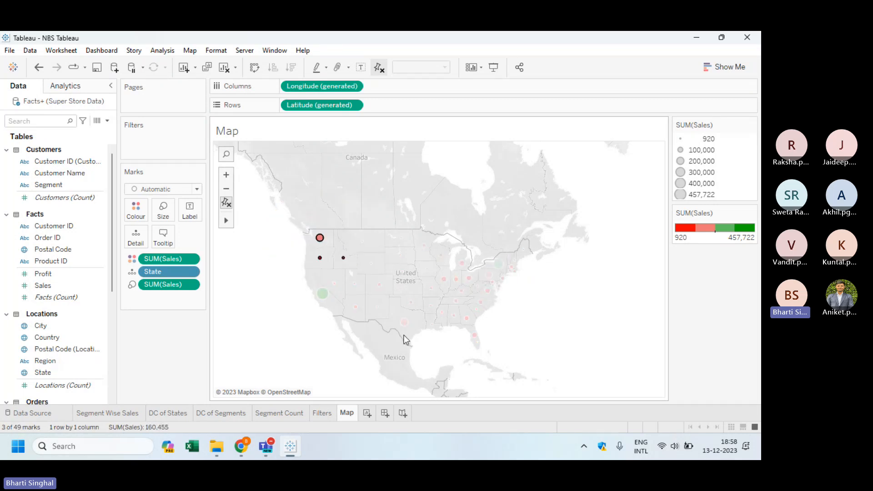
pyautogui.click(263, 297)
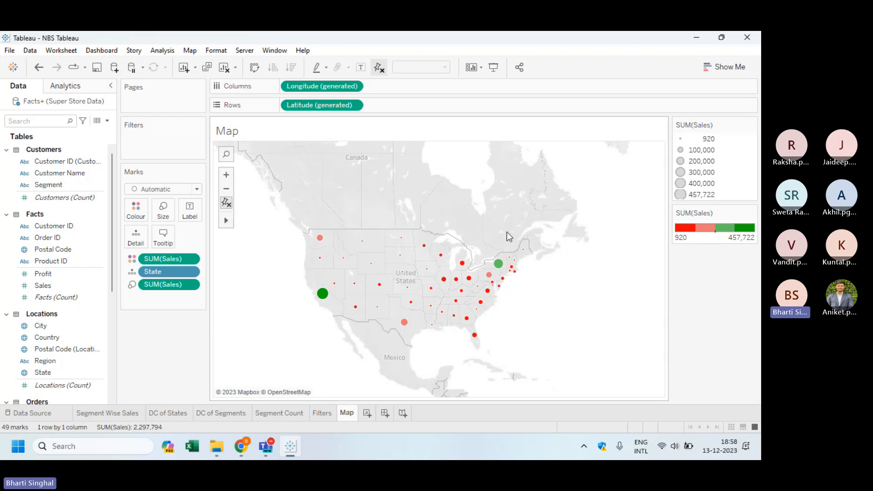
pyautogui.moveTo(505, 183); pyautogui.dragTo(537, 225)
pyautogui.moveTo(409, 282); pyautogui.dragTo(460, 354)
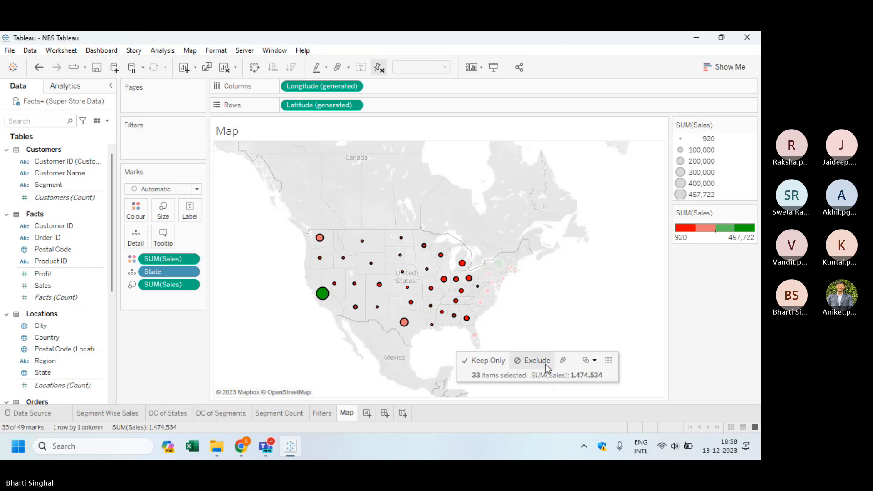
pyautogui.click(508, 202)
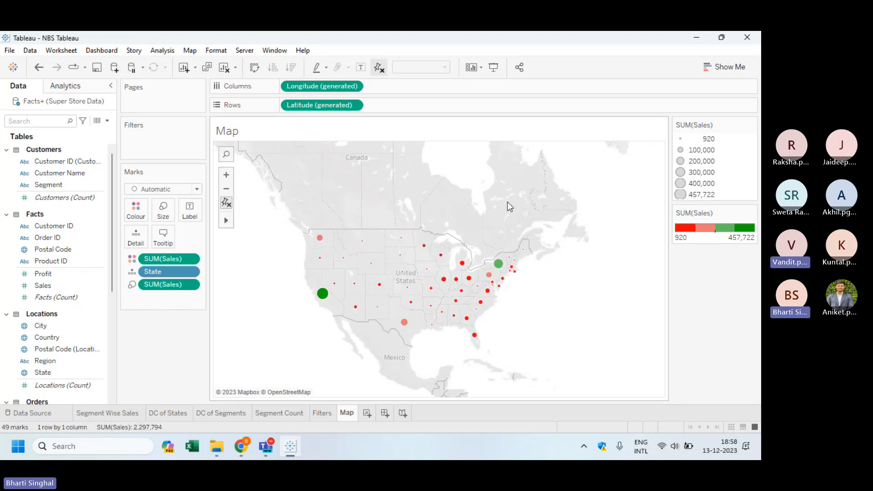
# Step: Exclude the New York and California marks from the sales map
pyautogui.rightClick(498, 267)
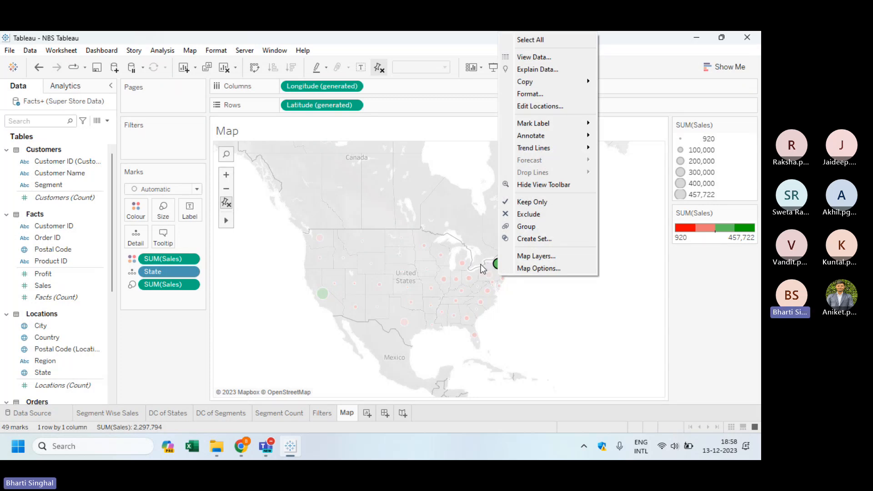
pyautogui.click(545, 315)
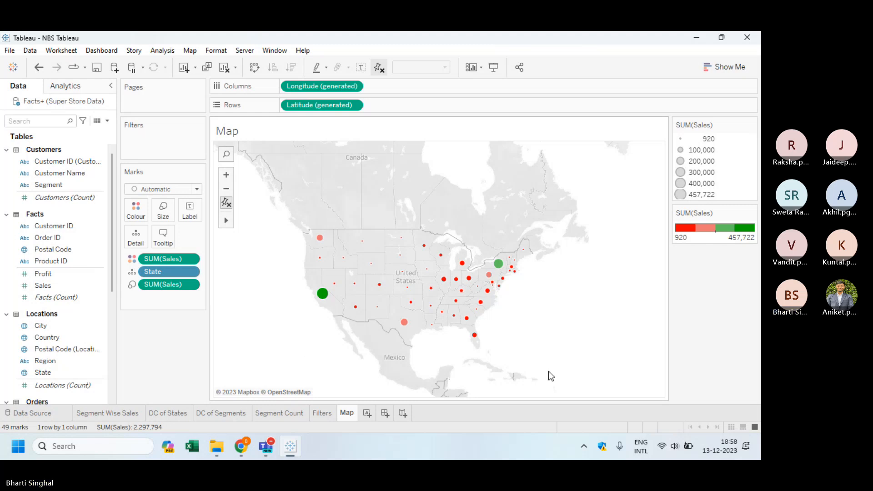
pyautogui.moveTo(493, 269)
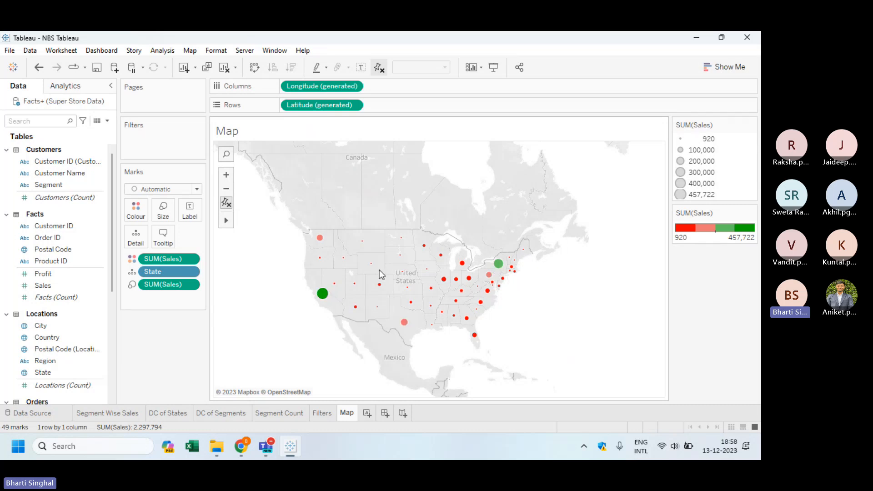
pyautogui.moveTo(396, 267)
pyautogui.rightClick(500, 266)
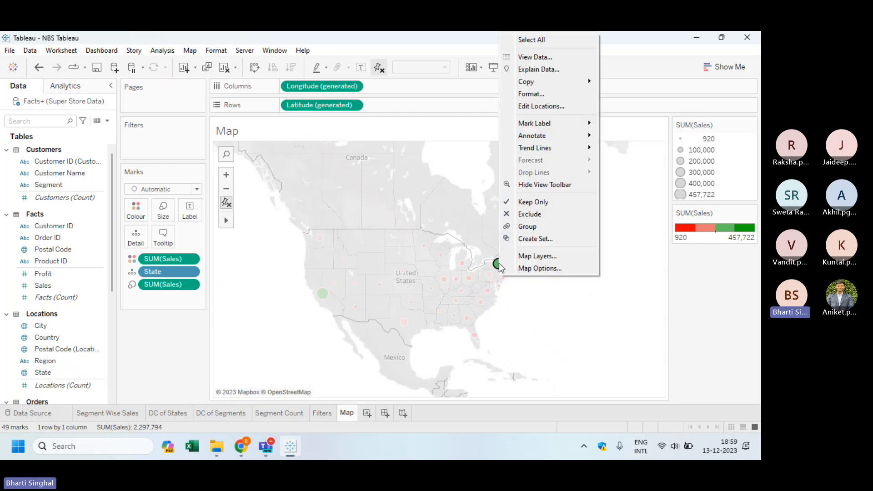
pyautogui.click(544, 214)
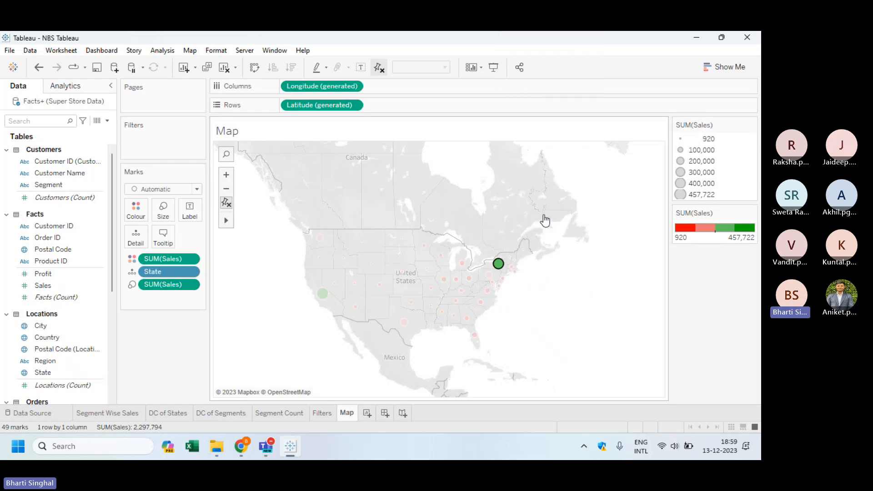
pyautogui.rightClick(324, 296)
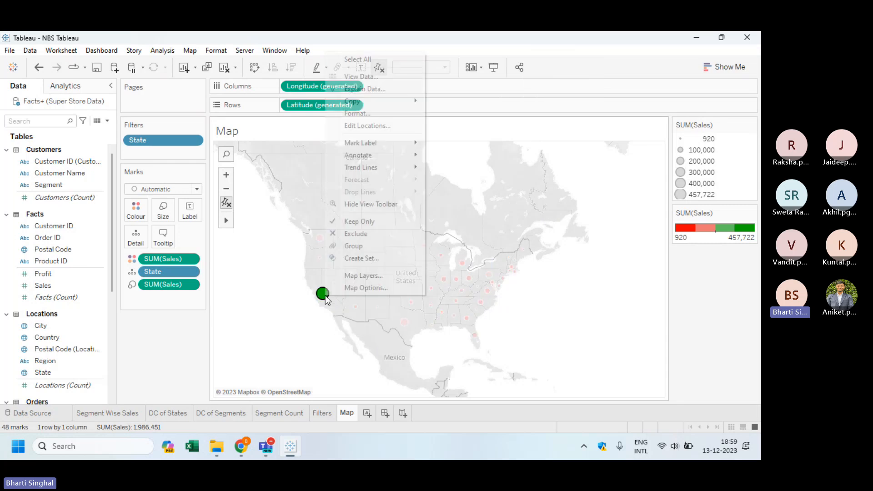
pyautogui.click(357, 234)
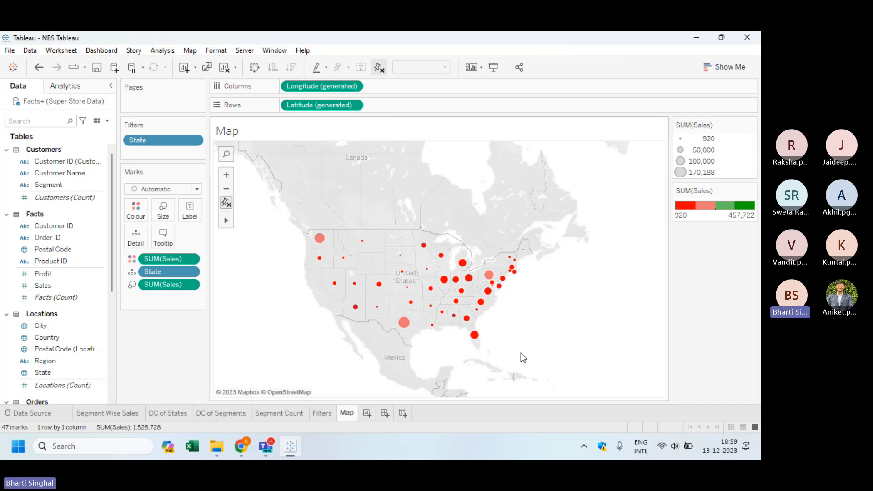
# Step: Undo the exclusions of New York and California on the map
pyautogui.rightClick(463, 263)
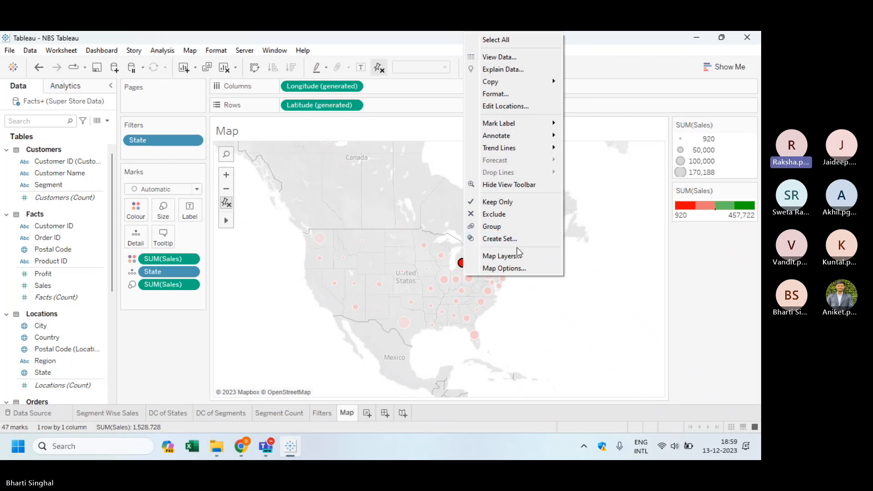
pyautogui.click(559, 317)
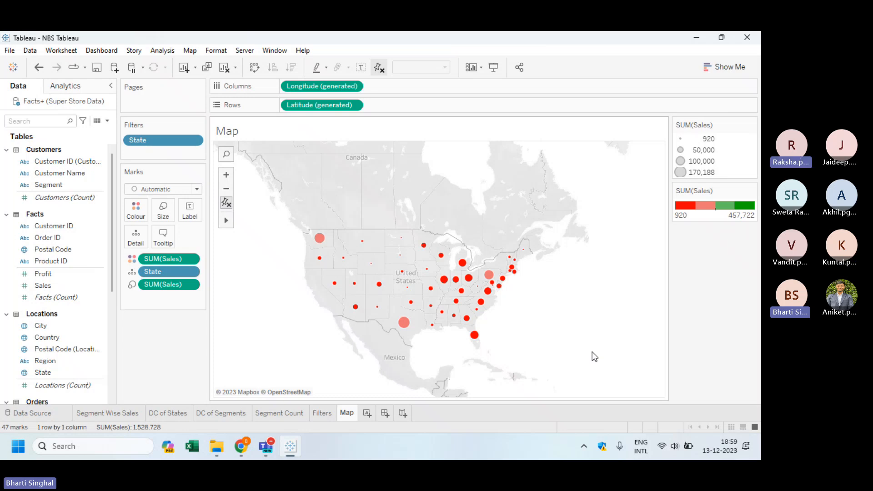
pyautogui.hotkey('ctrl', 'z')
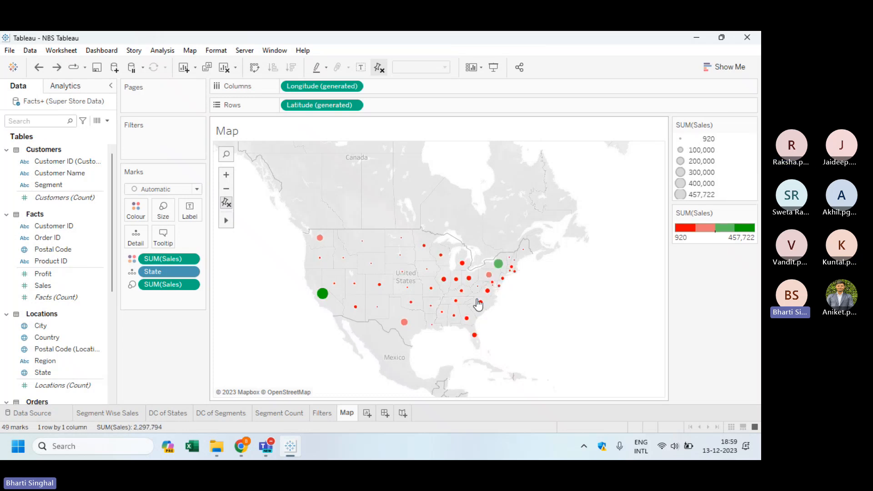
# Step: Inspect the sales tooltips of individual state marks, including Washington, California and New York
pyautogui.moveTo(460, 268)
pyautogui.moveTo(327, 295)
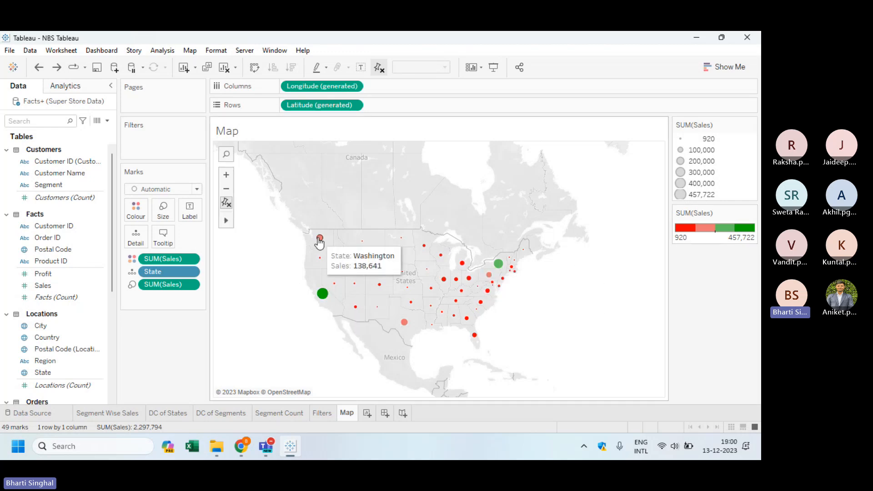
pyautogui.moveTo(490, 291)
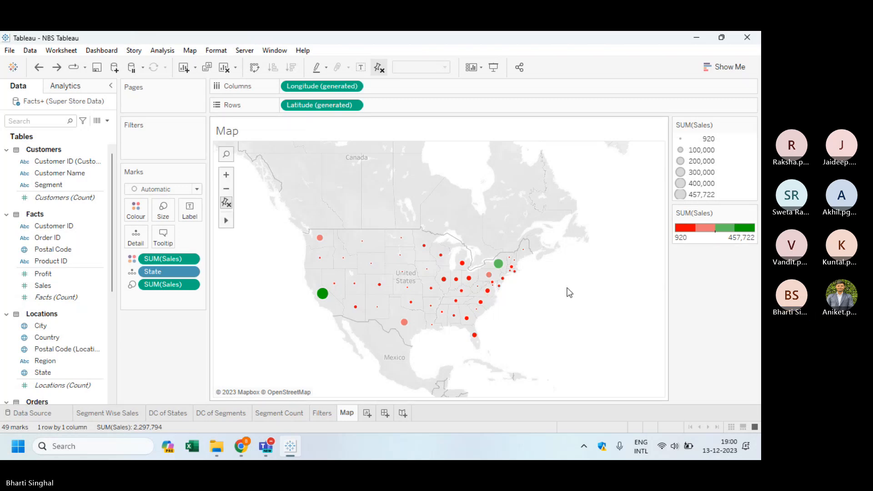
pyautogui.moveTo(324, 294)
pyautogui.moveTo(498, 266)
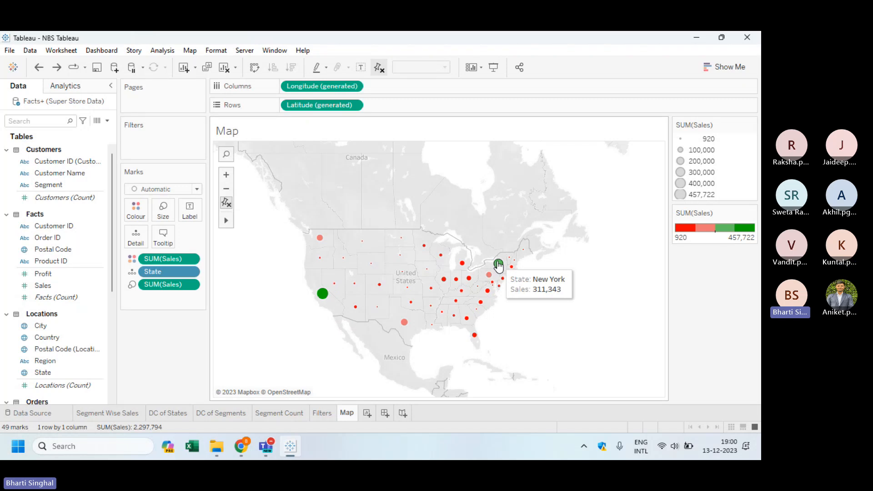
pyautogui.moveTo(459, 263)
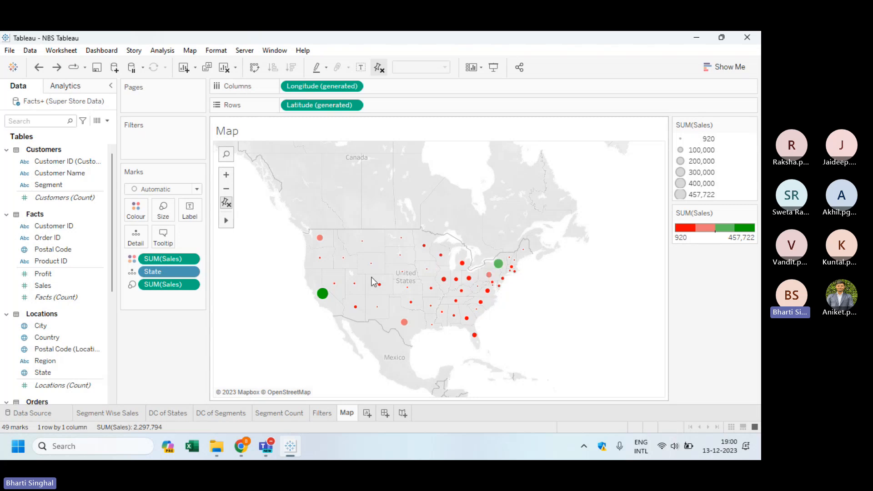
pyautogui.rightClick(321, 239)
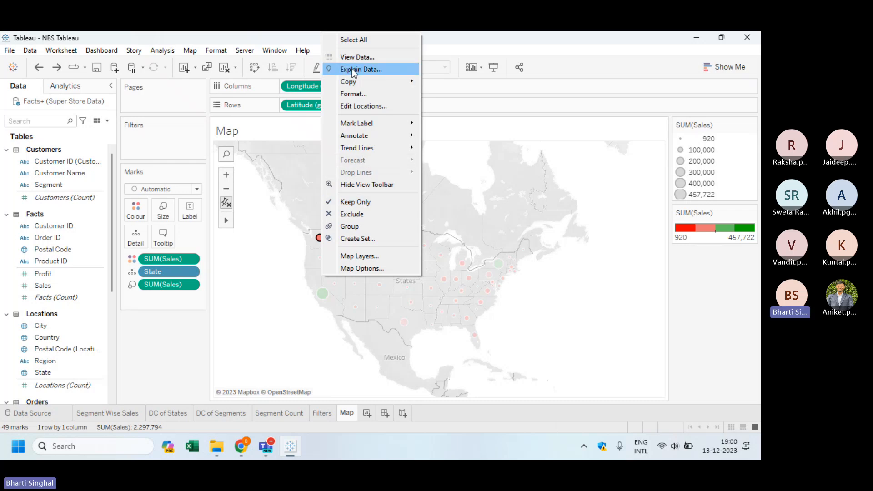
pyautogui.click(558, 296)
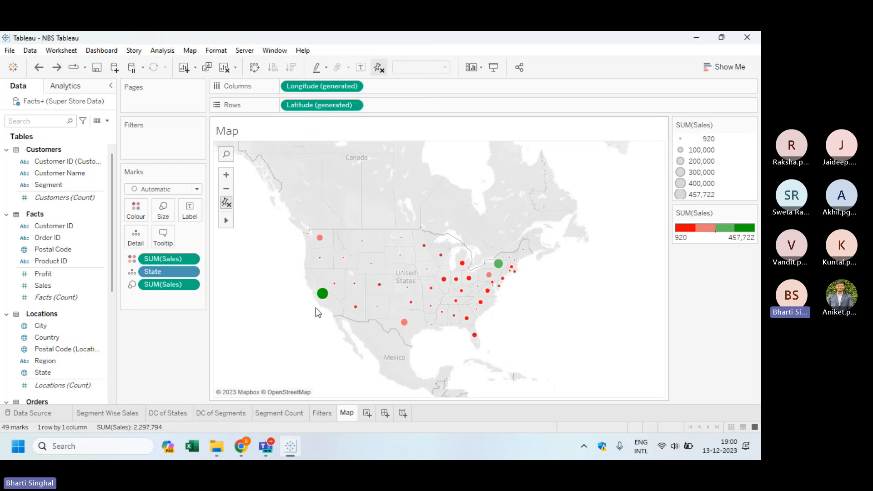
# Step: Run Explain Data on the California mark, view its unique attributes, and close the explanation
pyautogui.rightClick(322, 294)
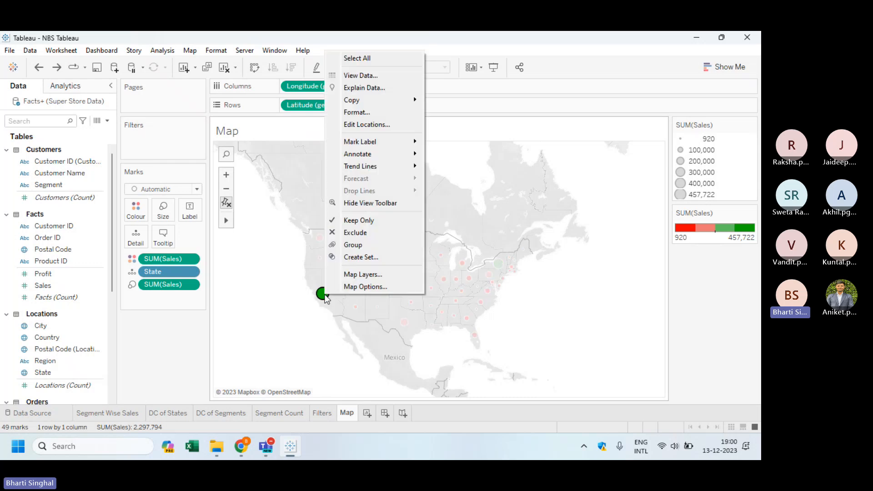
pyautogui.click(382, 91)
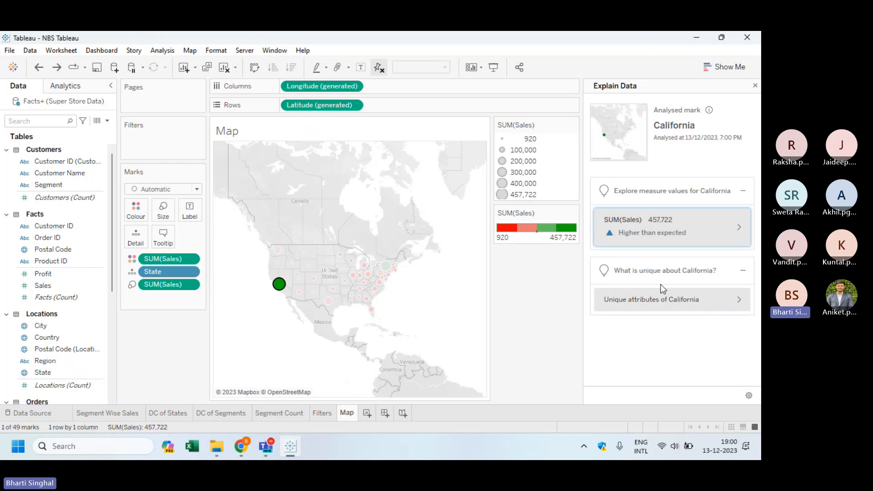
pyautogui.click(733, 301)
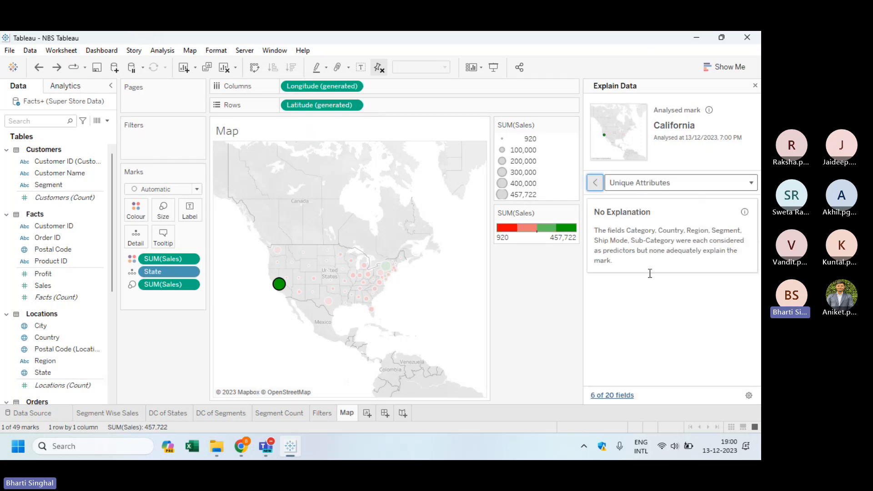
pyautogui.click(755, 85)
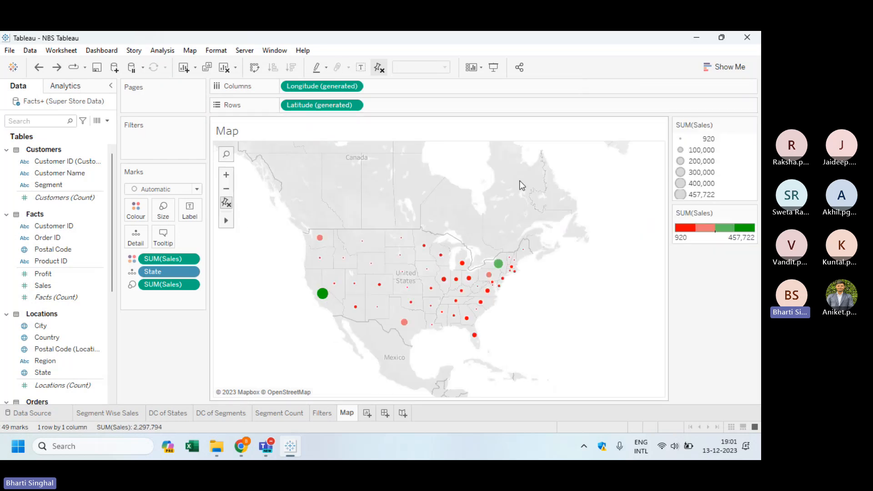
# Step: View the summary data behind the California mark, close it, and clear the selection
pyautogui.rightClick(324, 292)
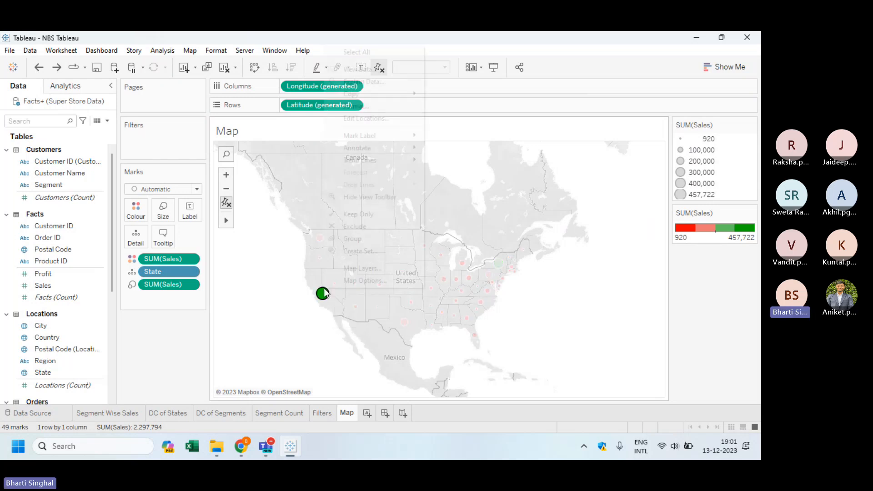
pyautogui.click(368, 71)
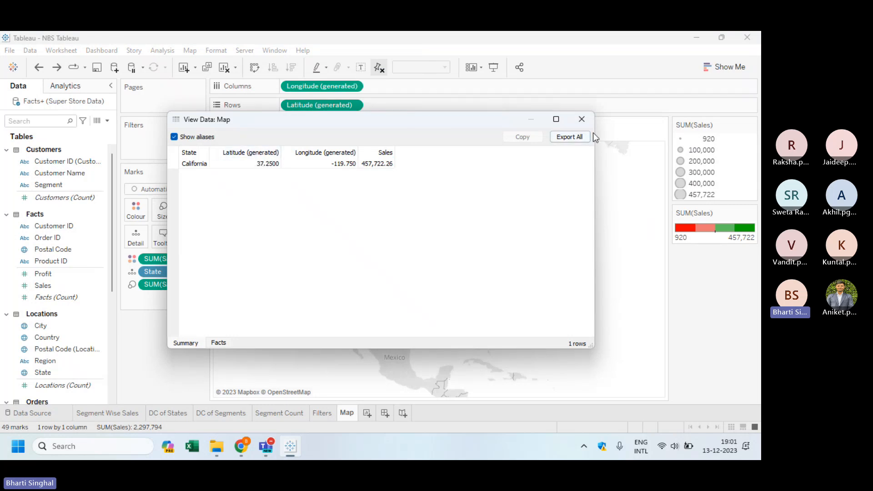
pyautogui.click(587, 117)
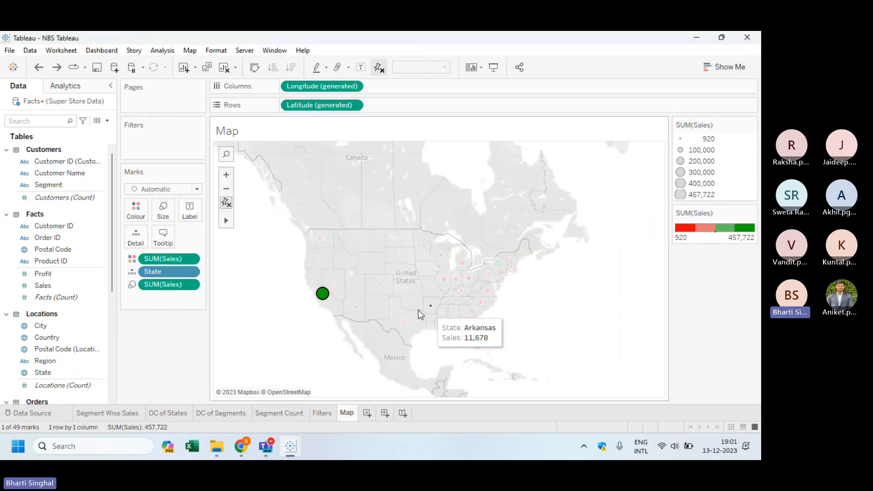
pyautogui.click(291, 290)
pyautogui.rightClick(321, 295)
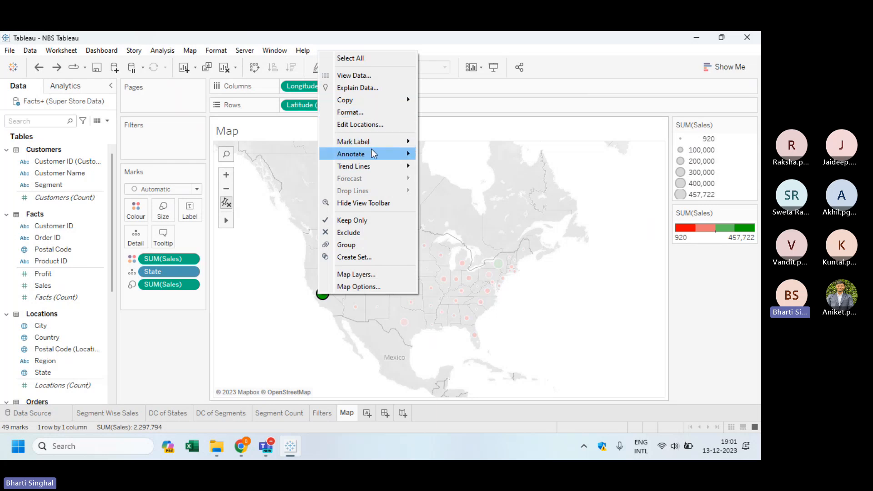
pyautogui.moveTo(379, 141)
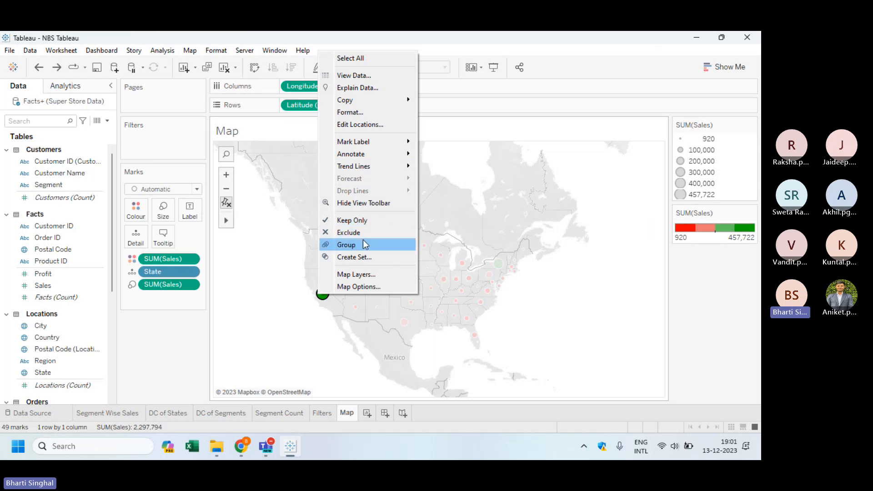
pyautogui.click(536, 336)
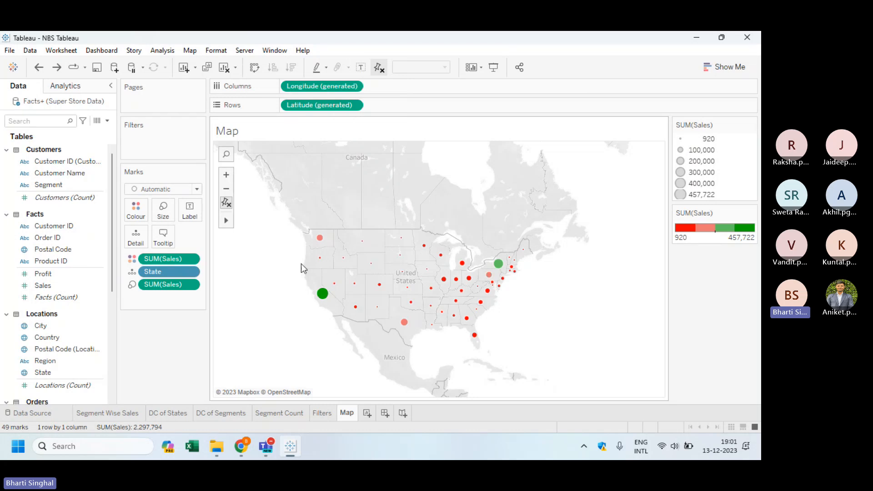
# Step: Select the western and north-central state marks together to examine their combined sales, and clear the selection
pyautogui.click(354, 89)
pyautogui.click(412, 113)
pyautogui.moveTo(356, 229); pyautogui.dragTo(407, 303)
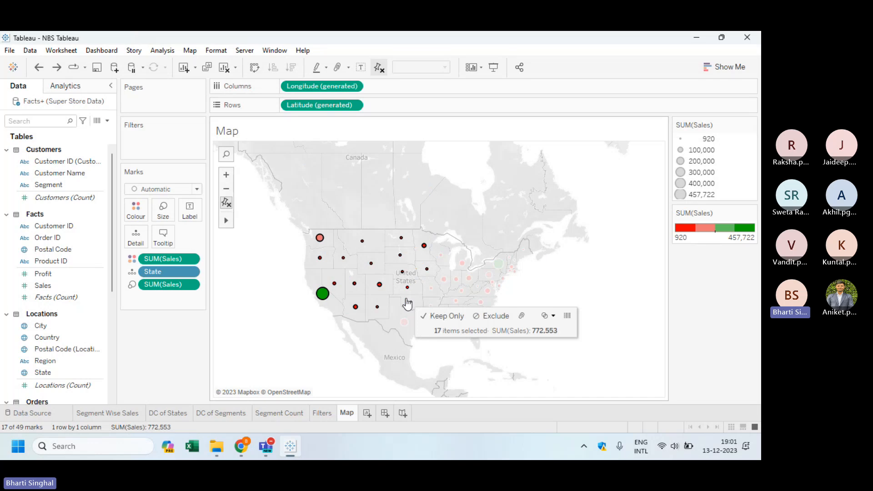
pyautogui.click(226, 175)
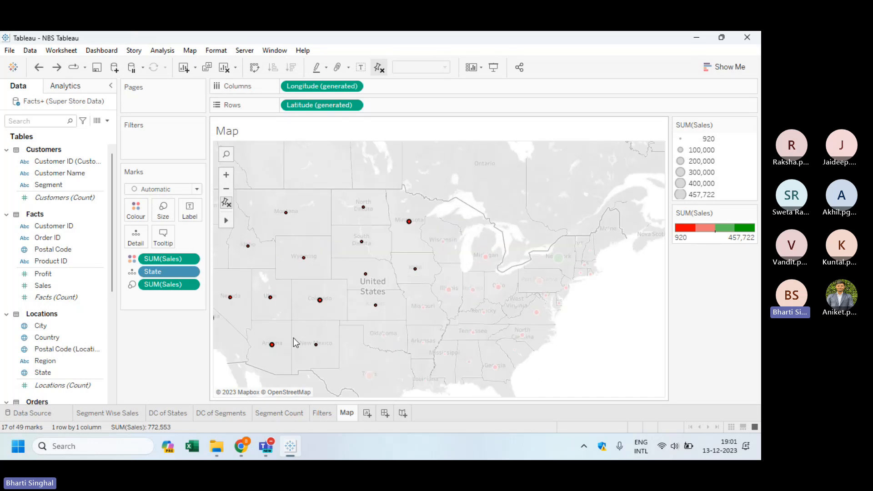
pyautogui.click(226, 188)
pyautogui.click(261, 337)
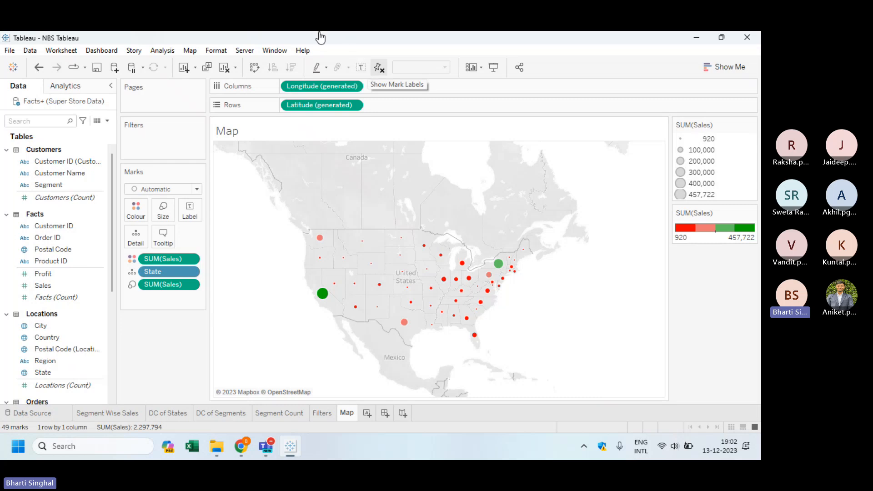
pyautogui.click(295, 43)
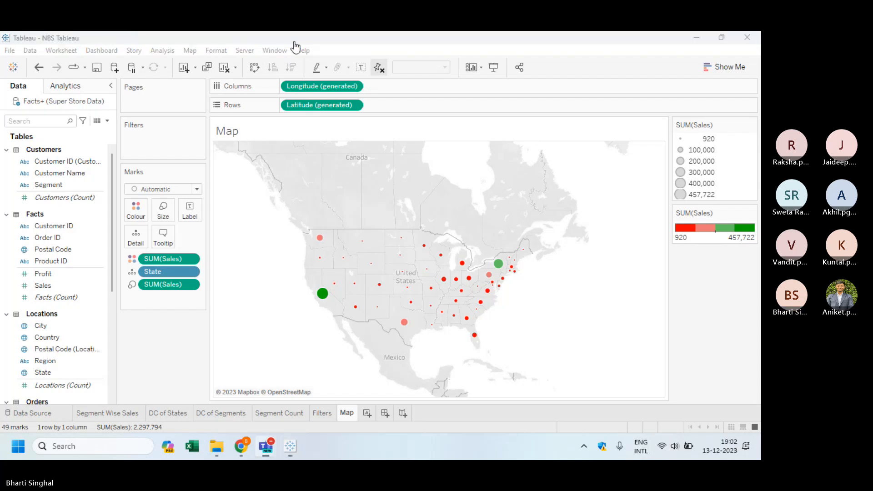
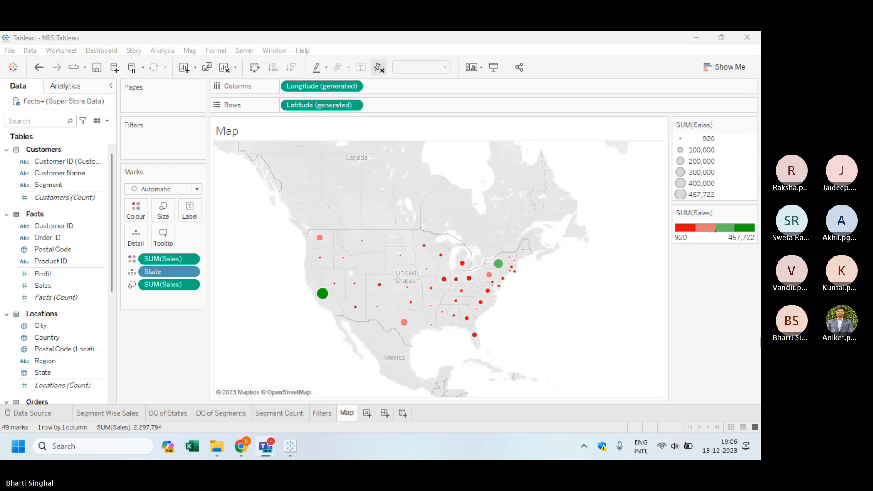
pyautogui.click(726, 446)
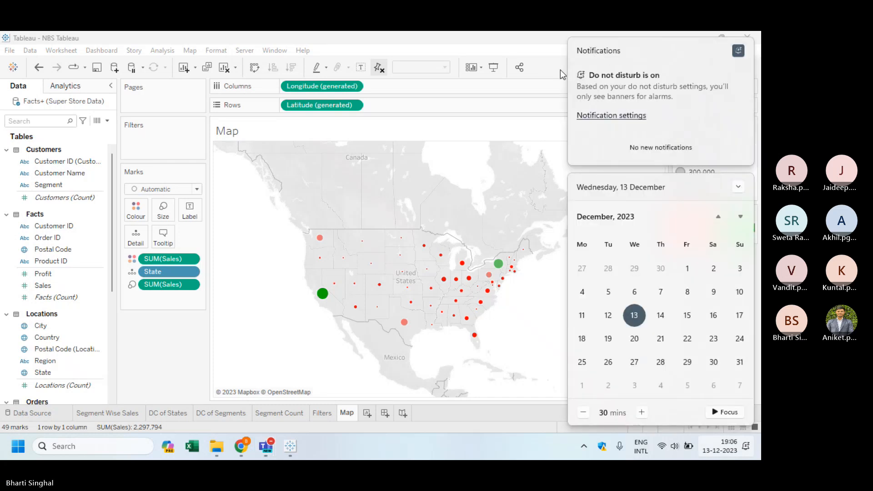
pyautogui.click(536, 418)
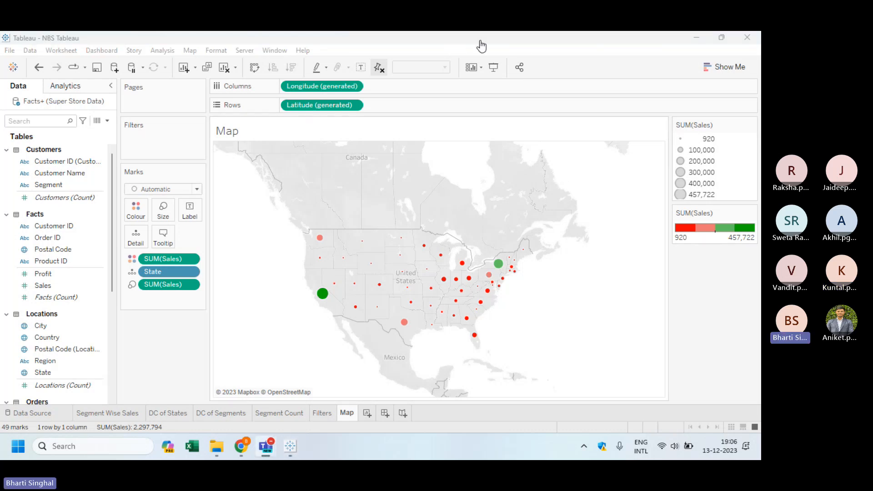
# Step: Switch to the Microsoft Teams meeting window and look through its participants list
pyautogui.click(456, 53)
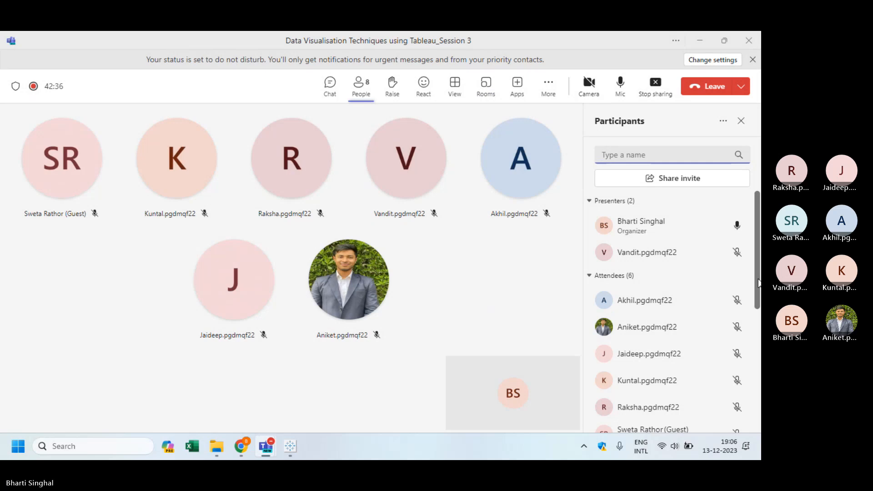
pyautogui.moveTo(759, 296); pyautogui.dragTo(759, 313)
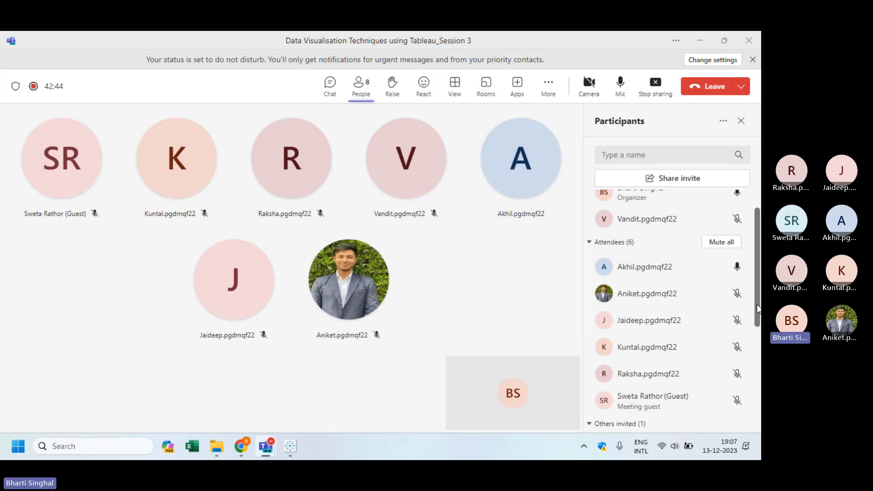
# Step: Look through the rest of the Microsoft Teams participants list and switch back to the Tableau workbook
pyautogui.scroll(-1, 760, 314)
pyautogui.moveTo(759, 312); pyautogui.dragTo(758, 290)
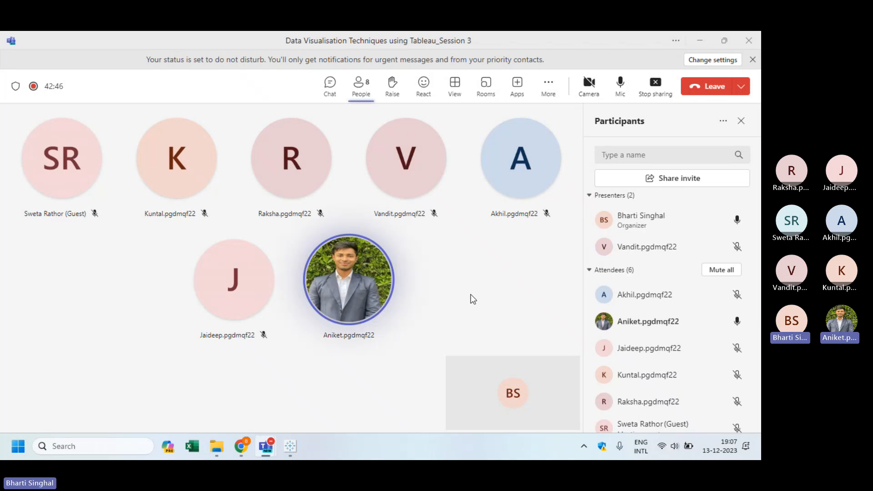
pyautogui.moveTo(208, 458)
pyautogui.click(291, 447)
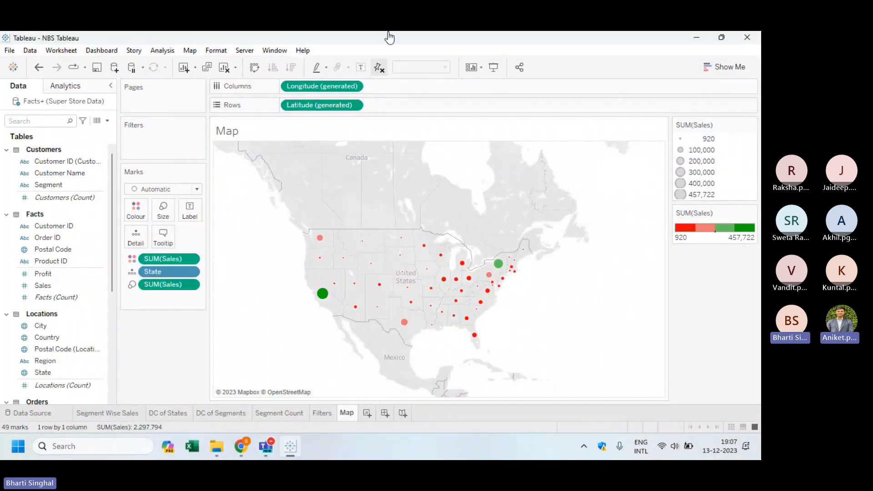
# Step: Create a new worksheet that shows the sum of Sales for each year of Order Date as a text table
pyautogui.click(368, 414)
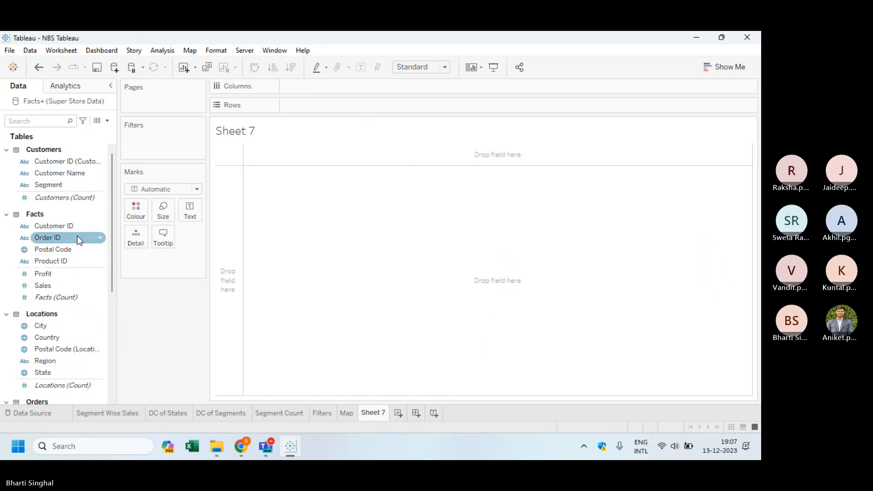
pyautogui.moveTo(111, 250); pyautogui.dragTo(111, 270)
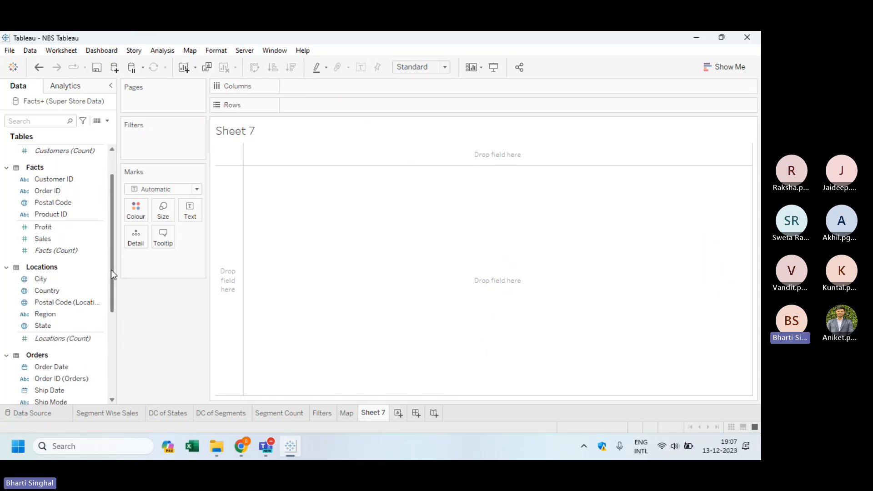
pyautogui.doubleClick(58, 366)
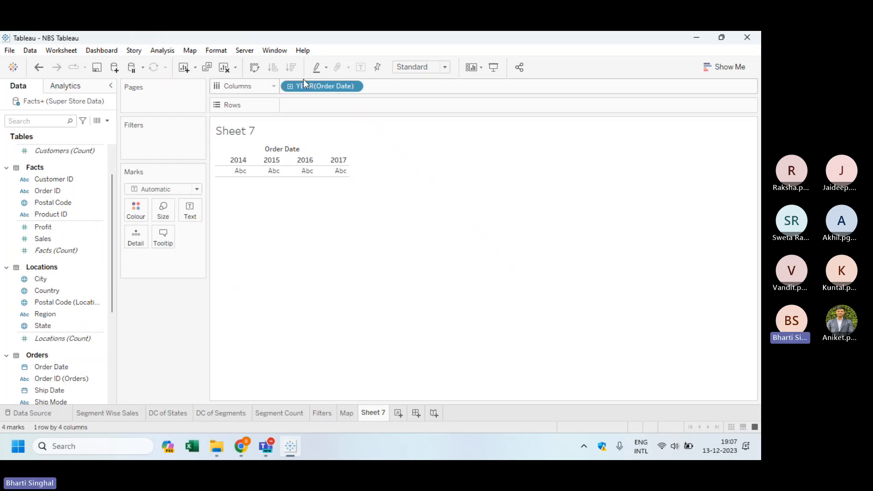
pyautogui.click(59, 240)
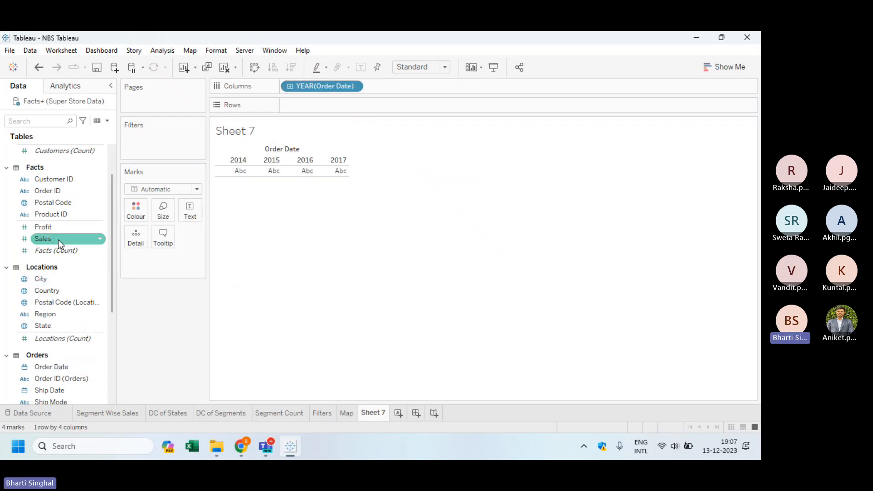
pyautogui.doubleClick(59, 239)
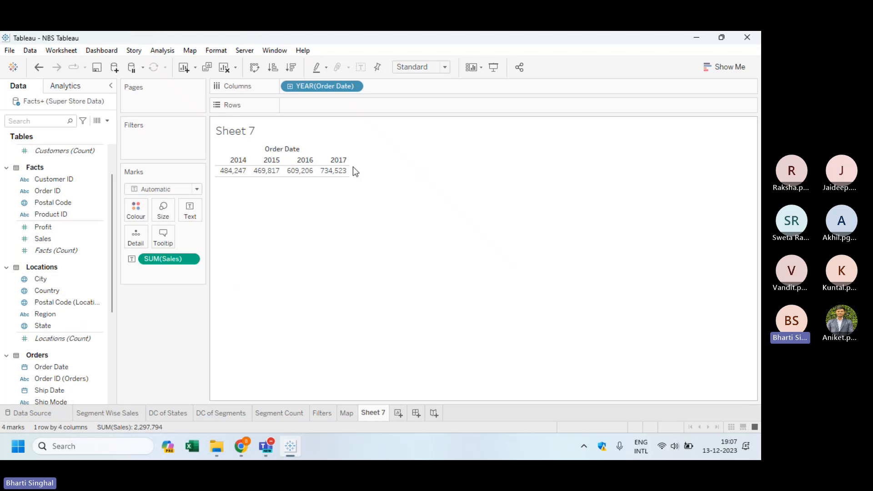
# Step: Convert the yearly sales table into a continuous line chart using Show Me
pyautogui.click(740, 69)
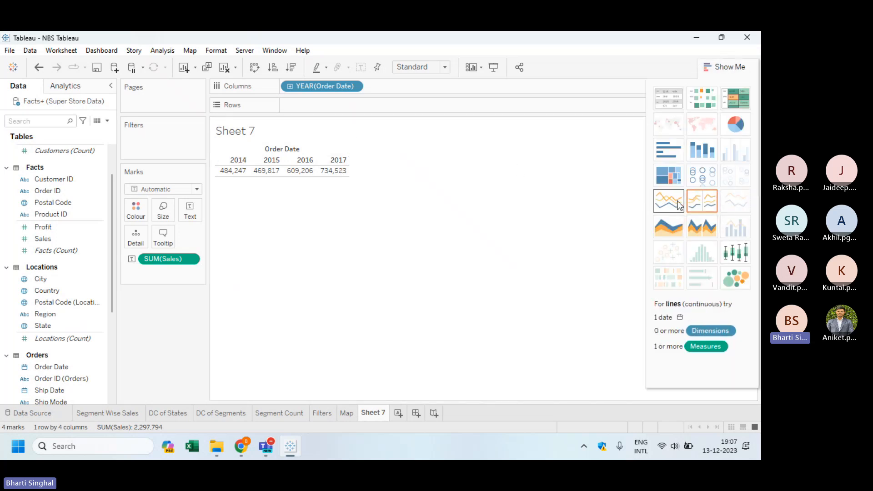
pyautogui.click(678, 204)
pyautogui.click(735, 73)
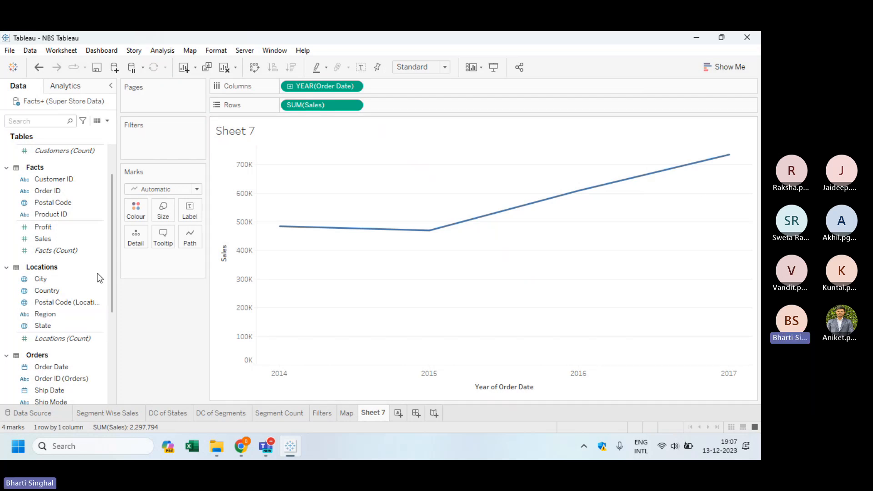
# Step: Look through the options available for the Order Date field in the Orders table and close them
pyautogui.moveTo(110, 269); pyautogui.dragTo(112, 307)
pyautogui.click(58, 302)
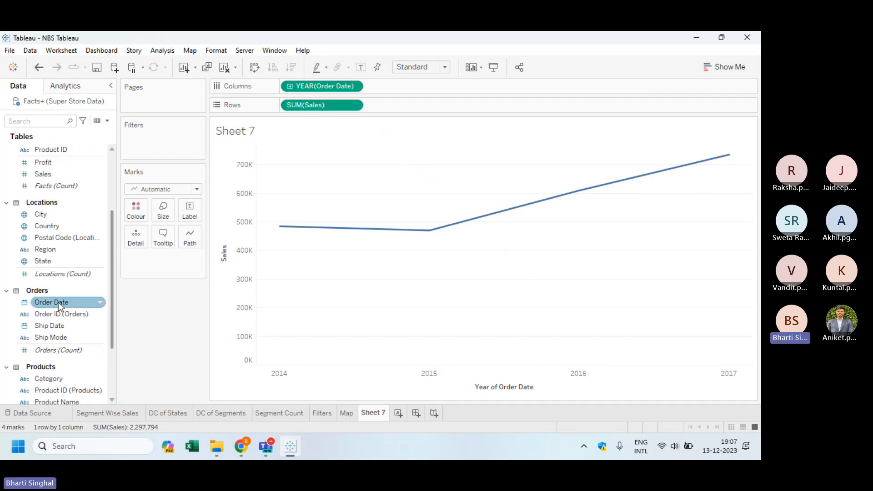
pyautogui.click(100, 303)
pyautogui.click(86, 305)
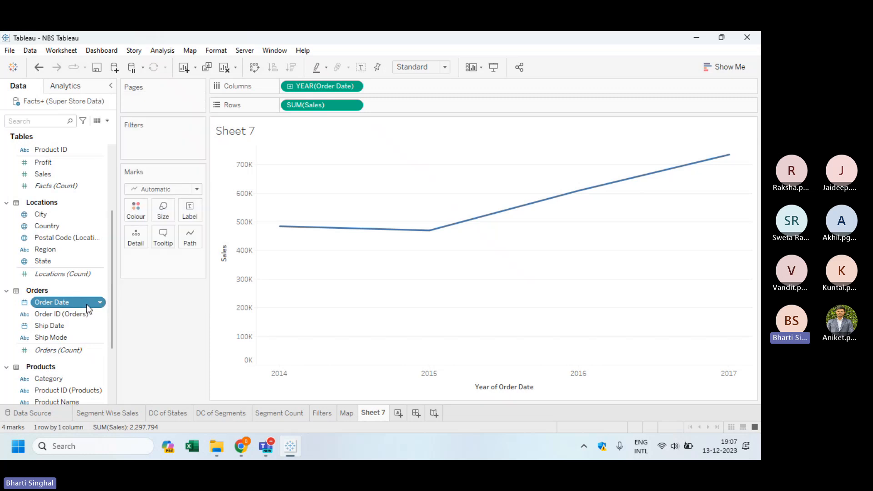
pyautogui.click(99, 303)
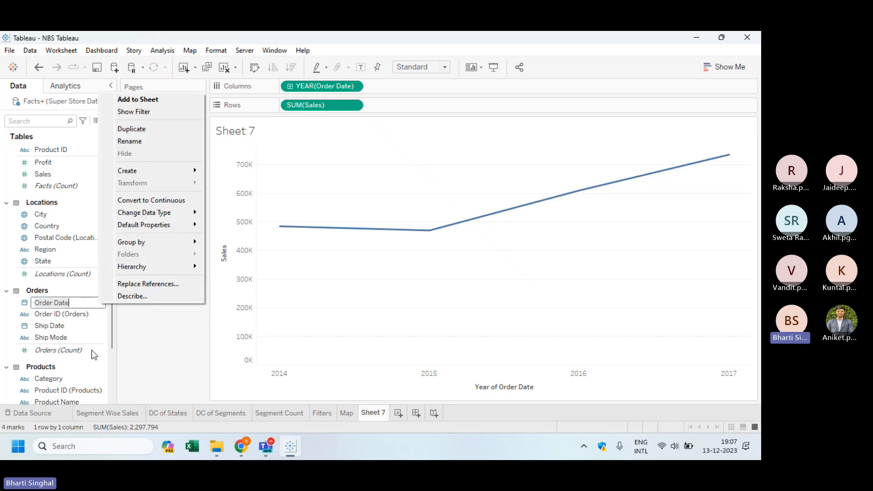
pyautogui.click(6, 331)
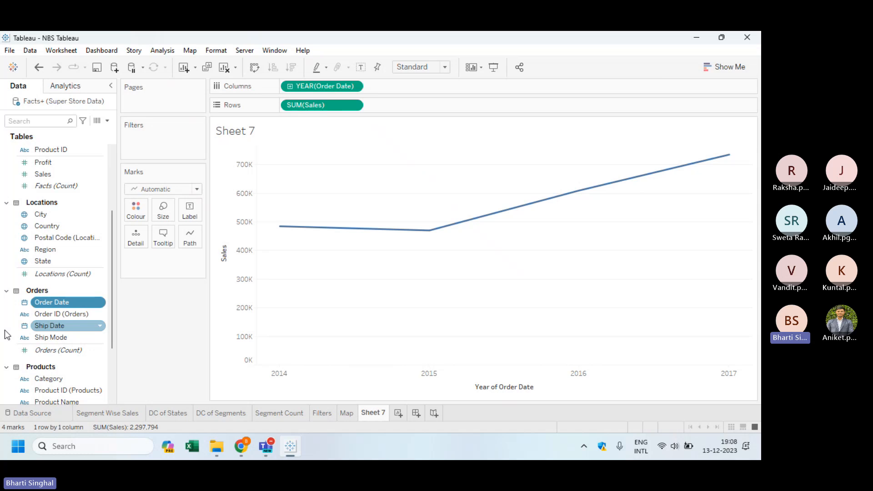
# Step: Review the date-level options of the Order Date field on Columns and close them without choosing one
pyautogui.click(354, 86)
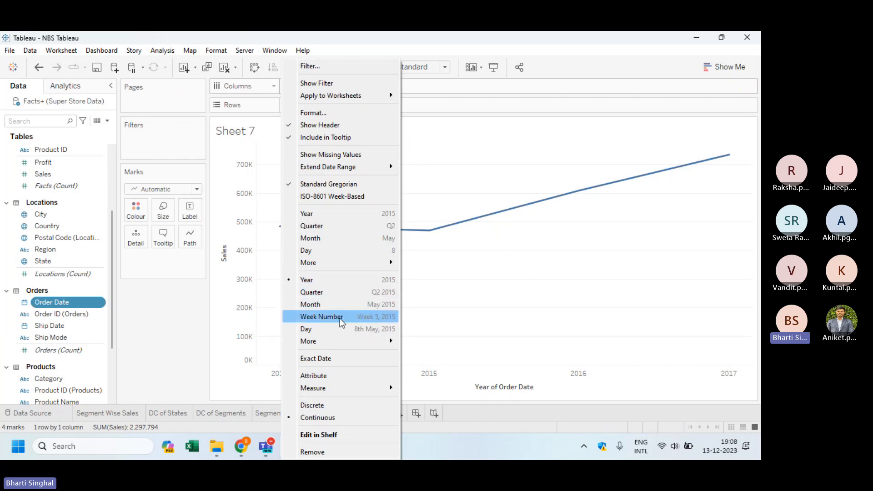
pyautogui.moveTo(337, 342)
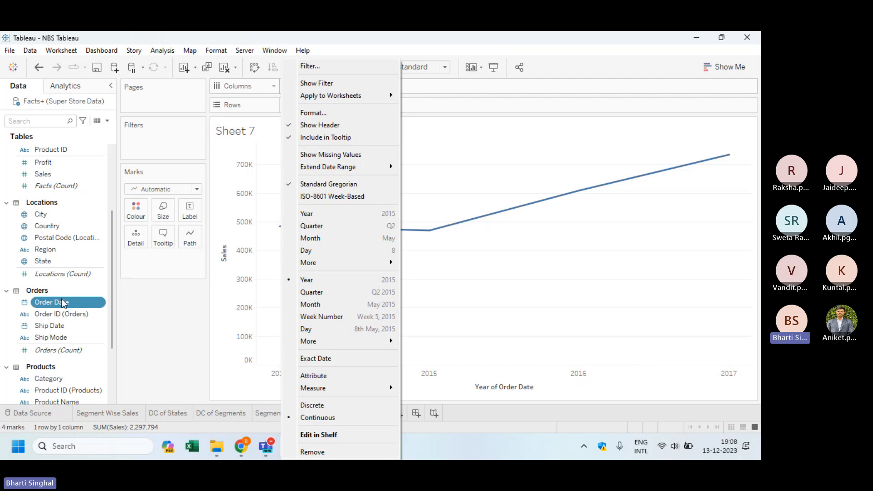
pyautogui.click(150, 333)
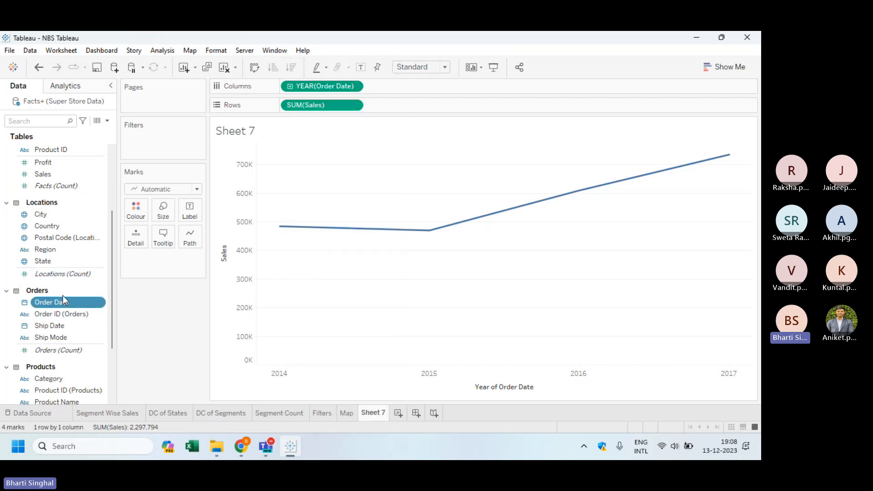
pyautogui.moveTo(66, 302); pyautogui.dragTo(311, 374)
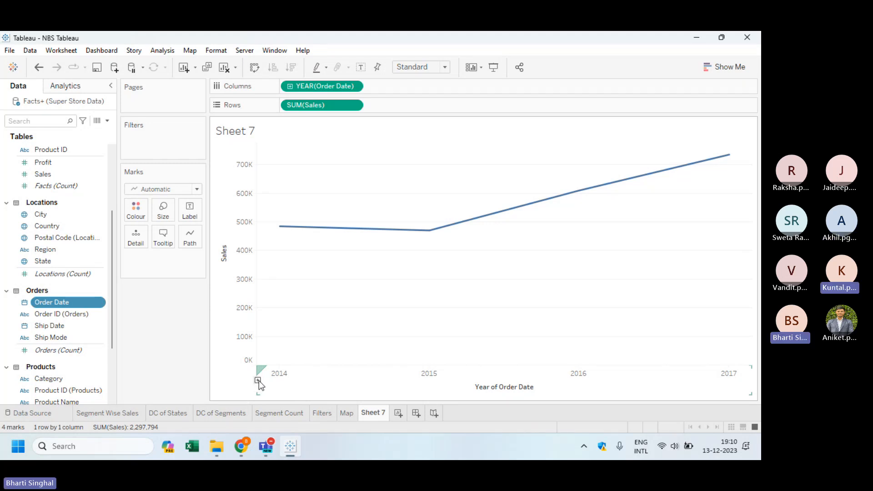
# Step: Drill the Order Date axis down from year to quarter and inspect the sales at several quarterly points
pyautogui.click(258, 381)
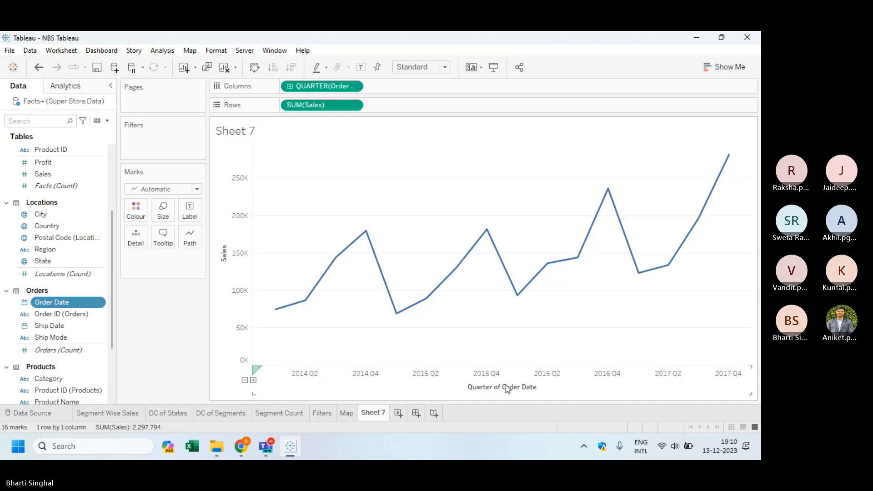
pyautogui.moveTo(276, 313)
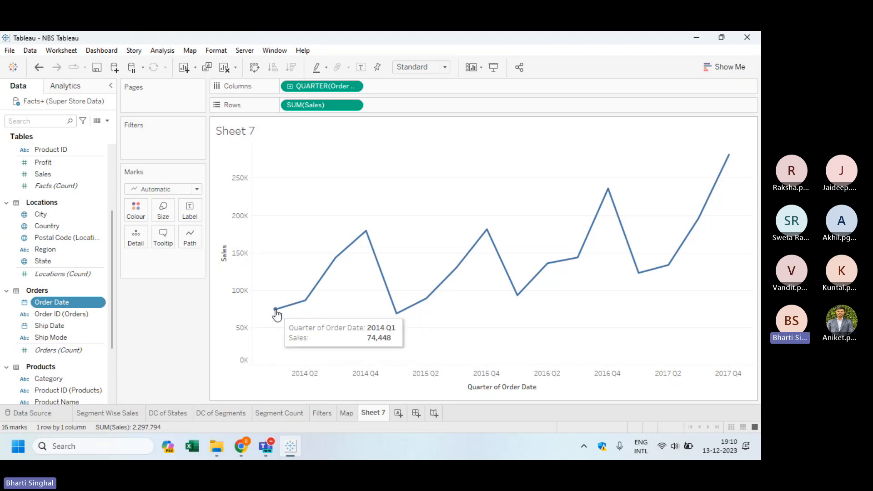
pyautogui.moveTo(304, 306)
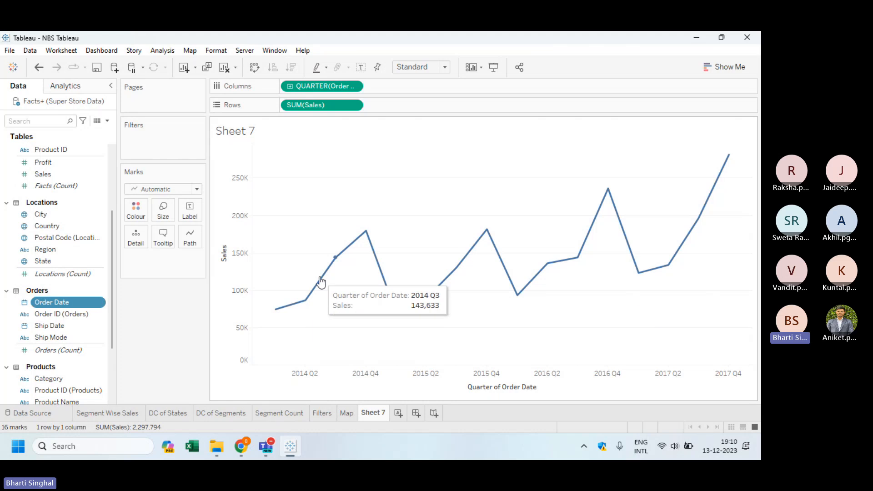
pyautogui.moveTo(335, 260)
pyautogui.moveTo(366, 235)
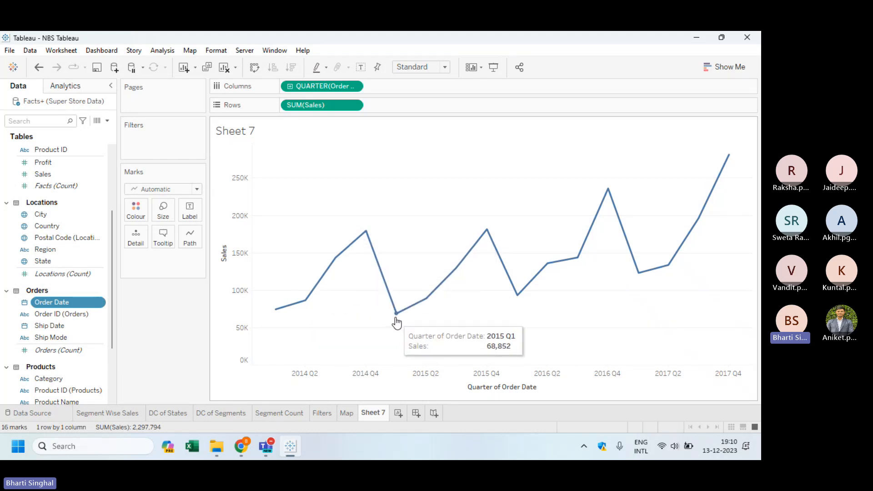
pyautogui.moveTo(427, 300)
pyautogui.moveTo(490, 230)
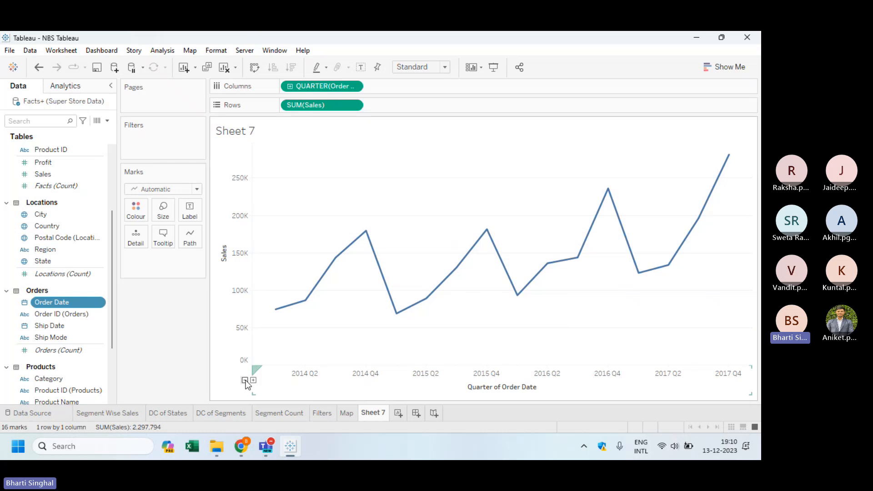
# Step: Drill the Order Date axis further down through month and week to day level
pyautogui.click(254, 381)
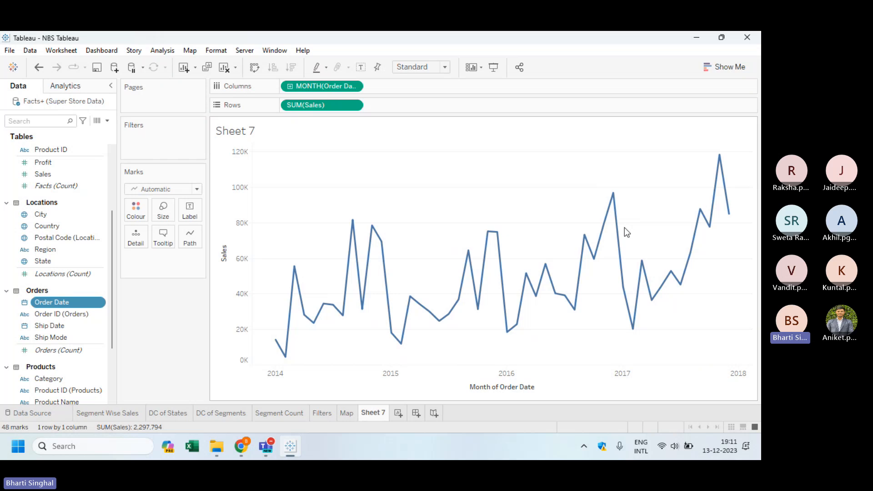
pyautogui.click(254, 381)
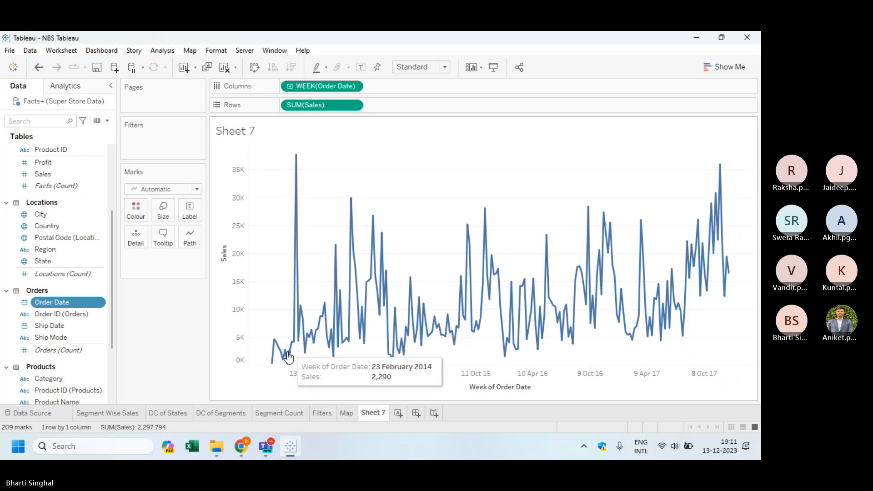
pyautogui.click(250, 381)
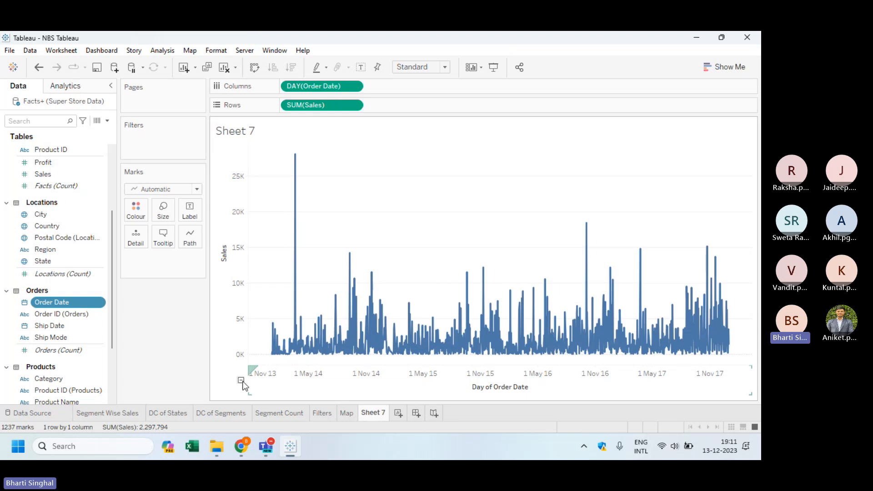
# Step: Roll the Order Date axis back up from day to year level
pyautogui.click(242, 381)
pyautogui.click(242, 381)
pyautogui.click(245, 381)
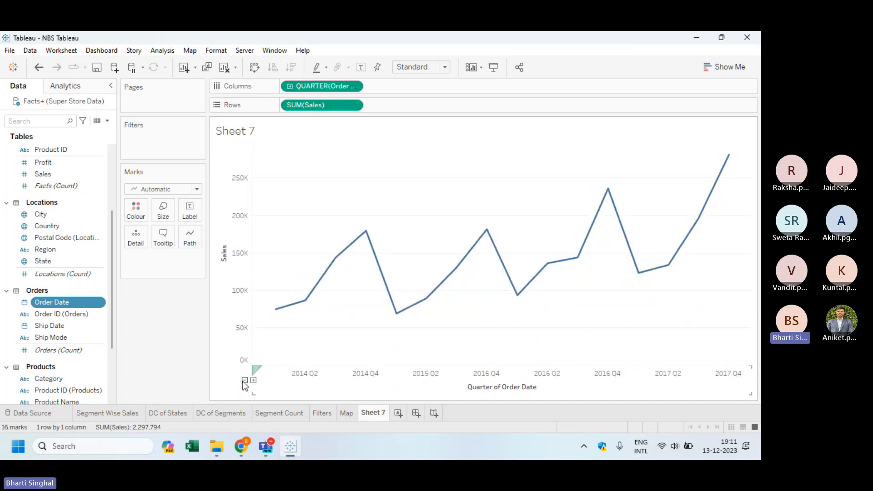
pyautogui.click(244, 381)
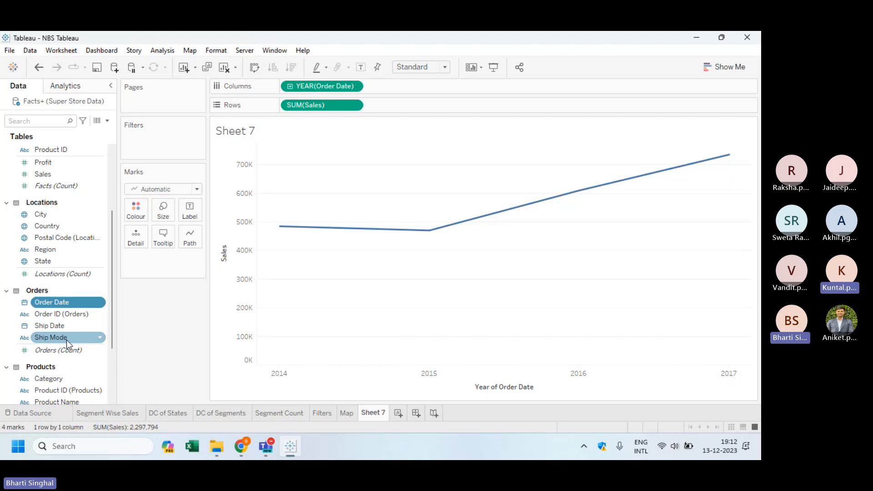
# Step: View the Quick Table Calculation options for SUM(Sales) on Rows and close them without applying one
pyautogui.click(356, 106)
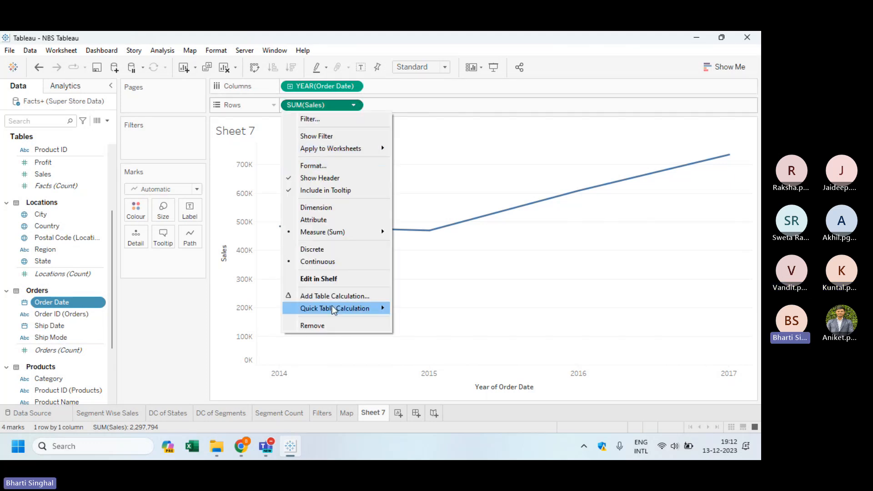
pyautogui.moveTo(333, 308)
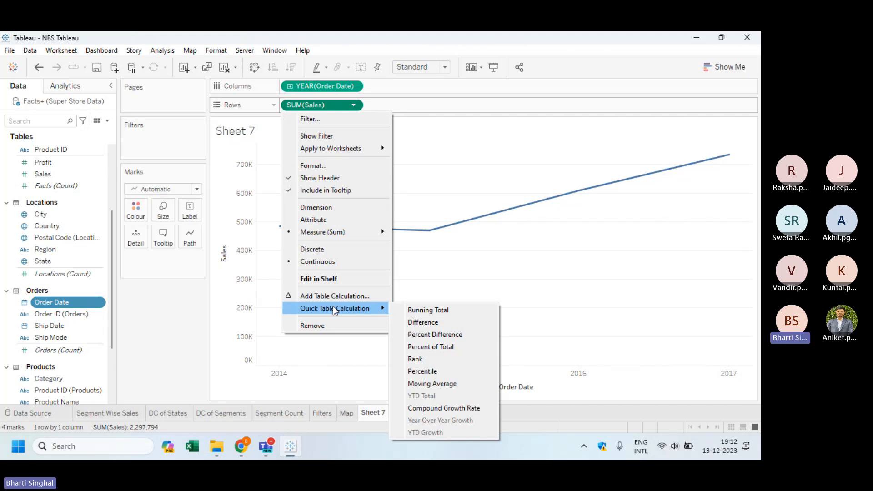
pyautogui.click(180, 294)
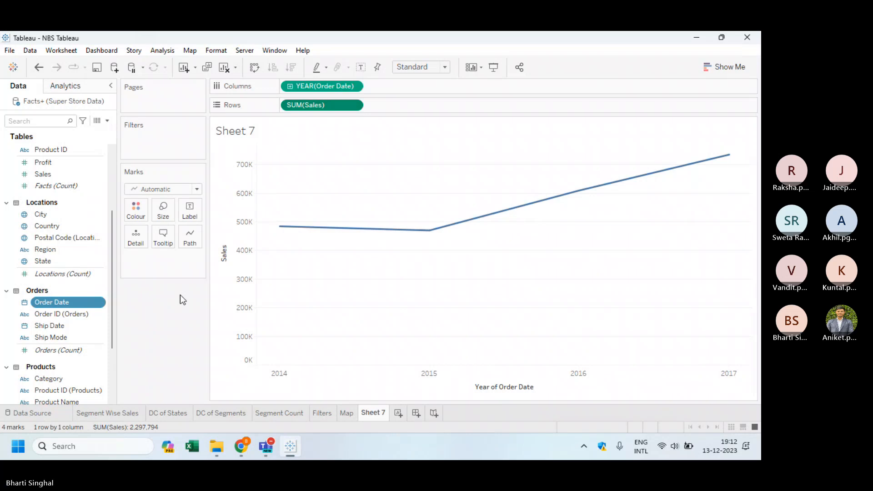
# Step: View the Measure options for YEAR(Order Date) on Columns and close them without choosing one
pyautogui.click(358, 86)
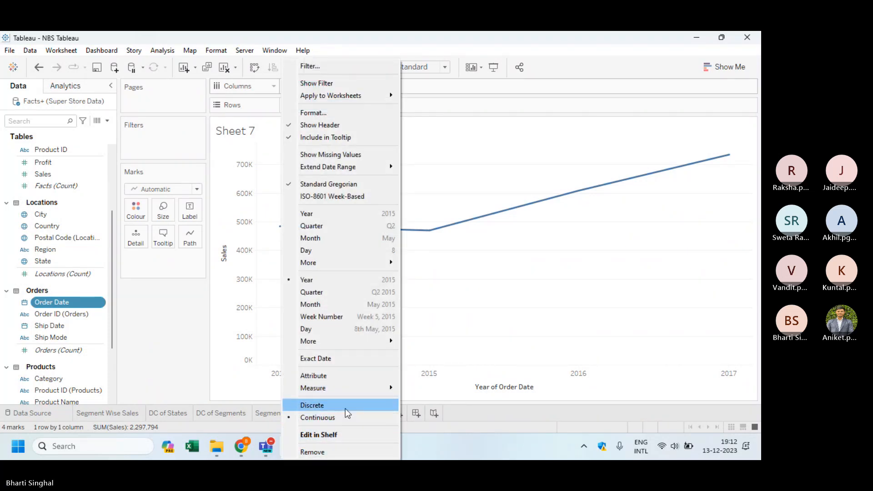
pyautogui.moveTo(362, 390)
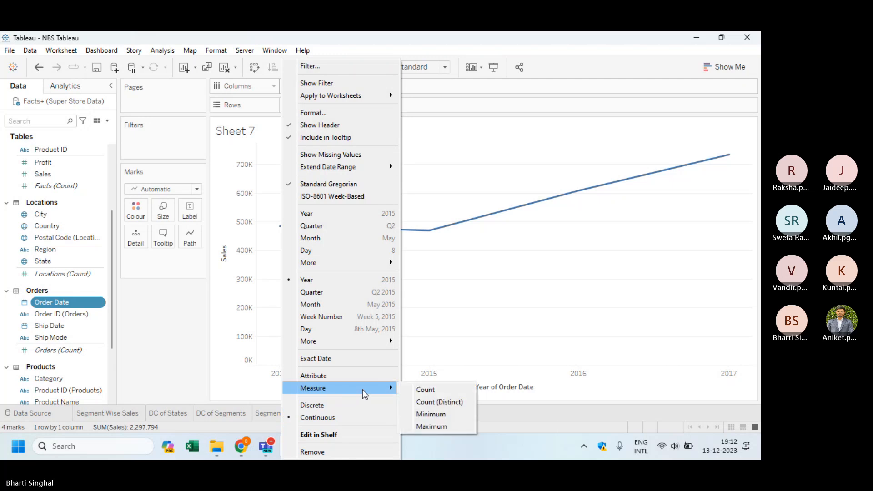
pyautogui.click(172, 355)
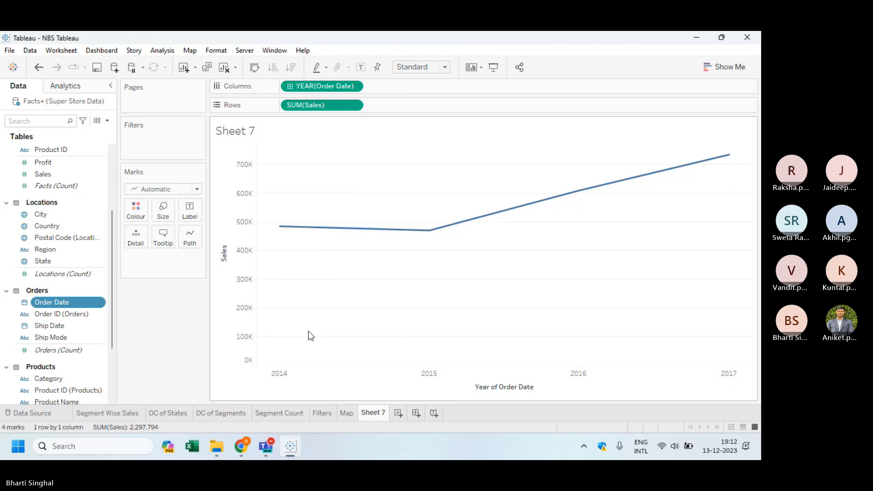
# Step: Add a forecast to the yearly sales line chart and remove the Forecast indicator from its colour marks
pyautogui.moveTo(303, 232)
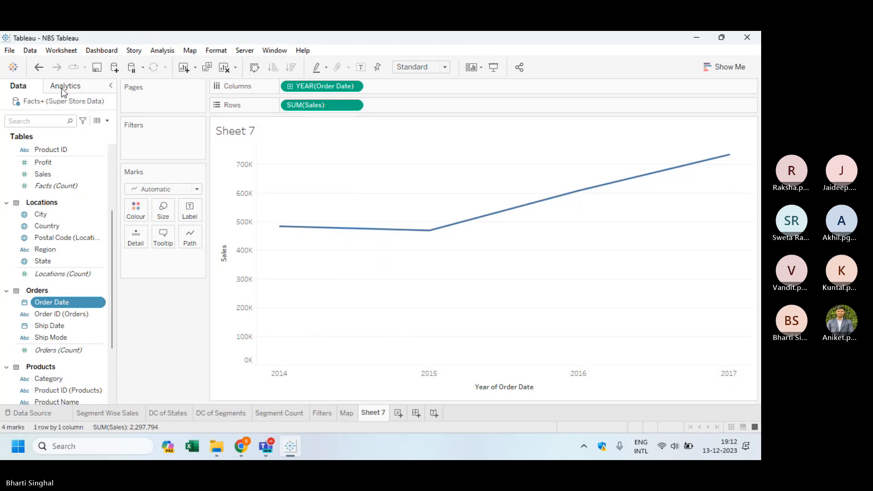
pyautogui.click(80, 86)
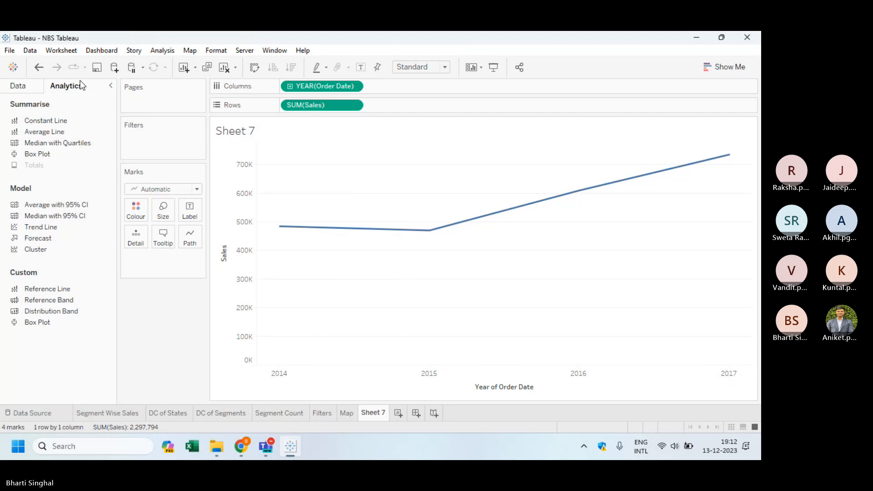
pyautogui.doubleClick(44, 241)
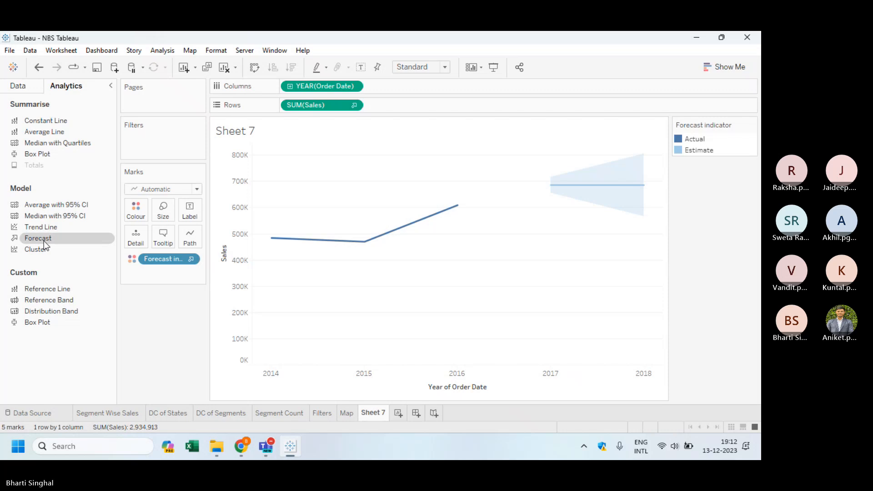
pyautogui.click(193, 259)
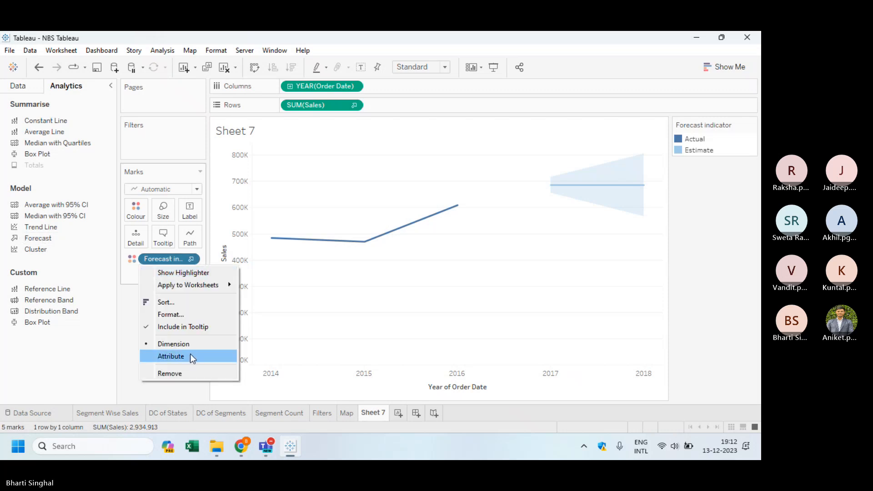
pyautogui.click(195, 373)
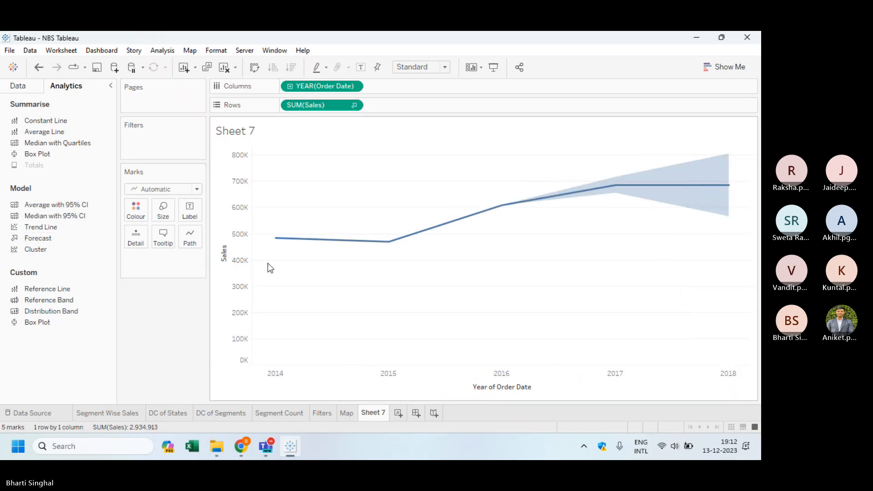
# Step: Undo the removal of the Forecast indicator and the forecast itself
pyautogui.click(34, 89)
pyautogui.hotkey('ctrl', 'z')
pyautogui.hotkey('ctrl', 'z')
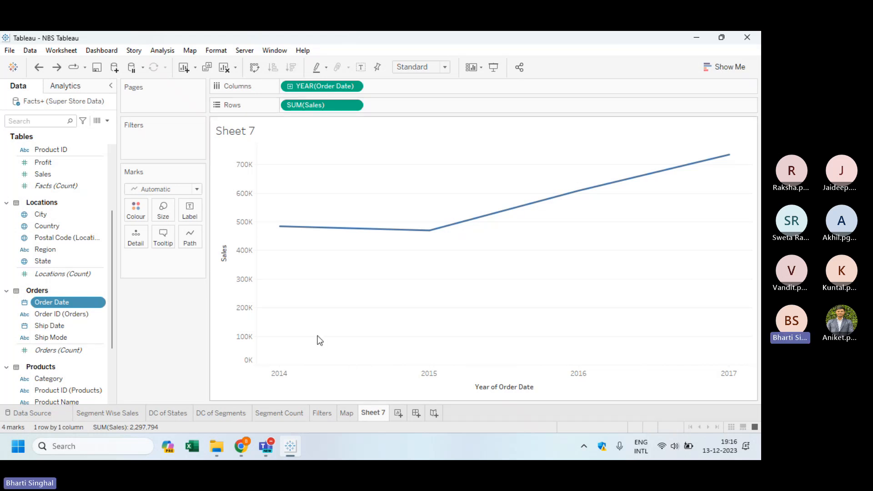
# Step: Add a forecast to the yearly sales line and set the Forecast indicator colouring it to Attribute
pyautogui.moveTo(285, 231)
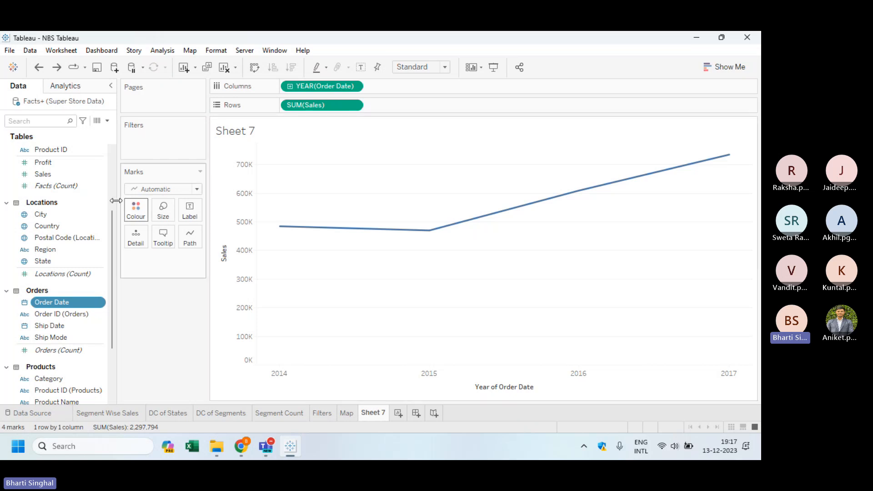
pyautogui.click(70, 85)
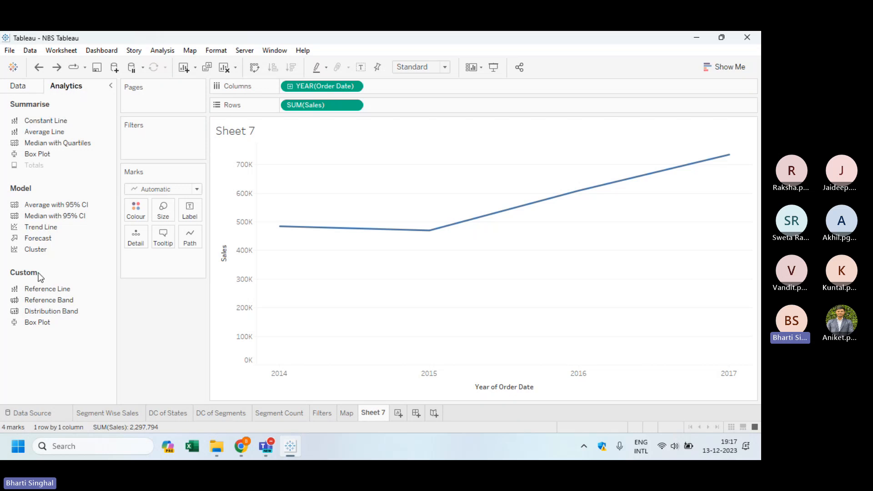
pyautogui.doubleClick(37, 238)
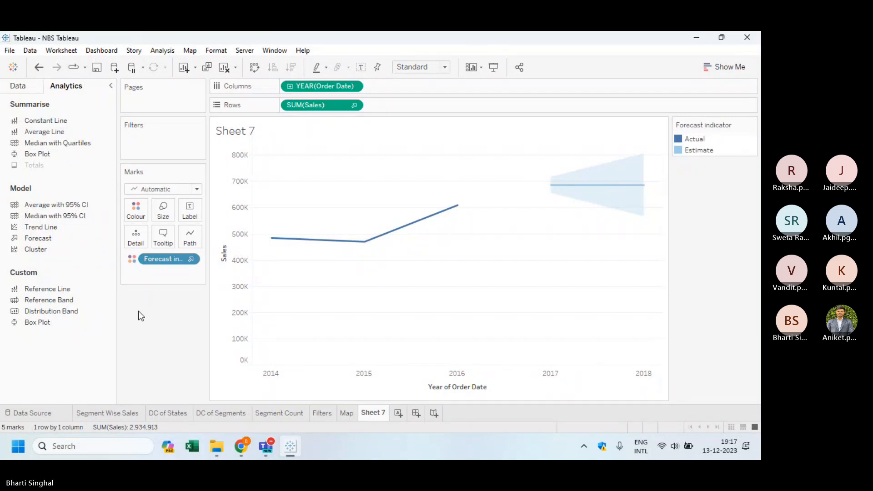
pyautogui.click(191, 259)
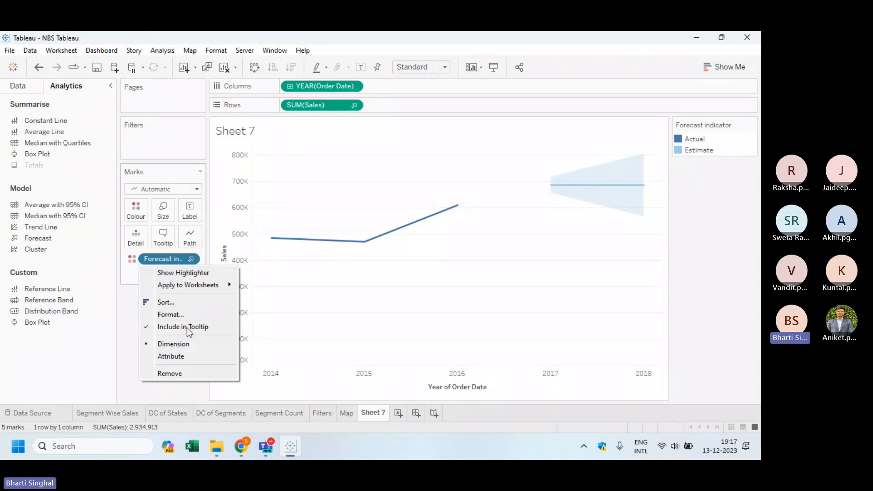
pyautogui.moveTo(207, 287)
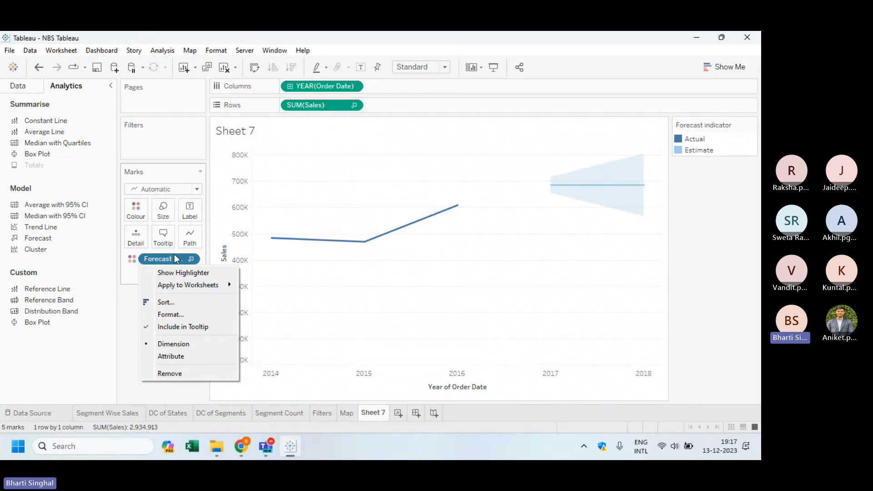
pyautogui.click(187, 356)
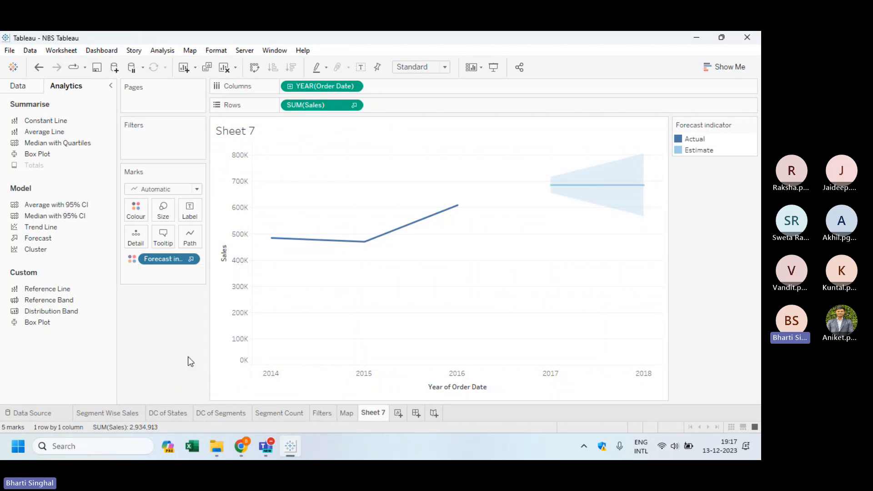
pyautogui.click(195, 259)
pyautogui.click(119, 343)
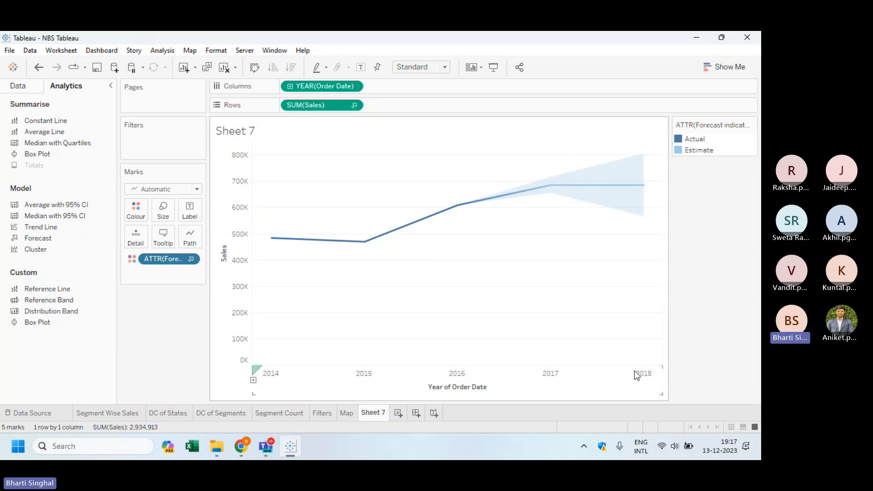
# Step: Inspect the estimated marks from 2017 to 2018 and the Forecast indicator's options, then close them
pyautogui.moveTo(553, 186)
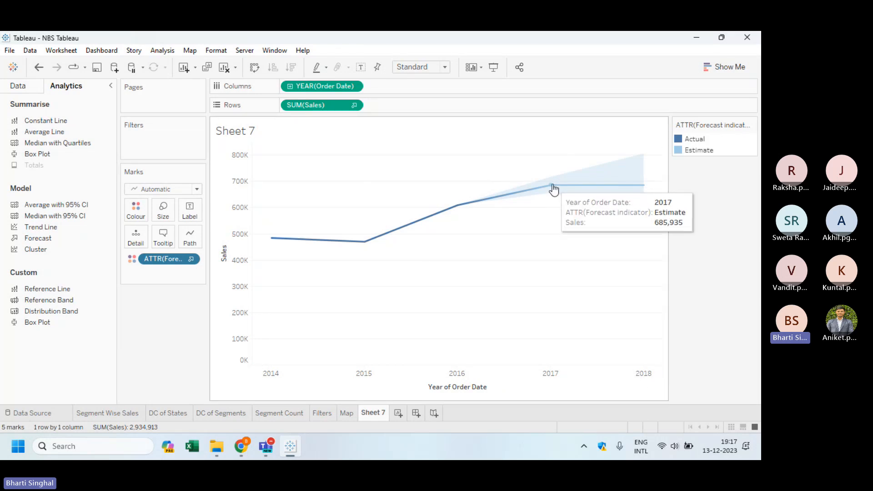
pyautogui.moveTo(623, 187)
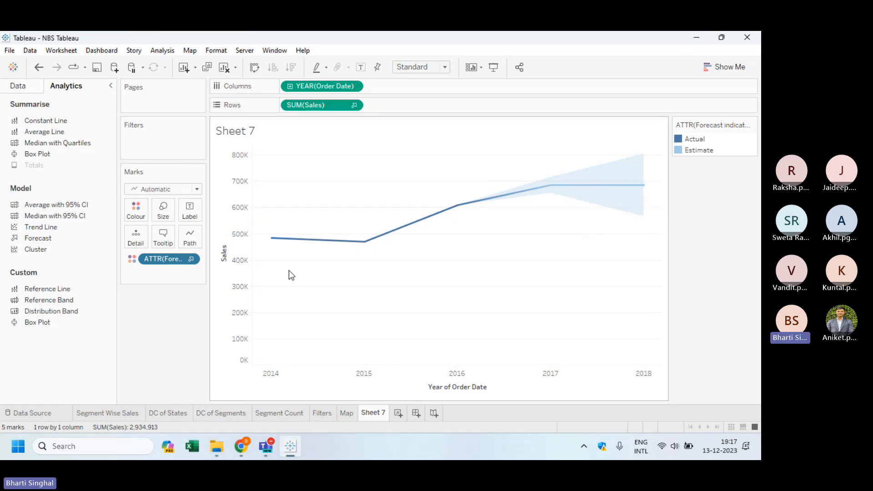
pyautogui.click(196, 258)
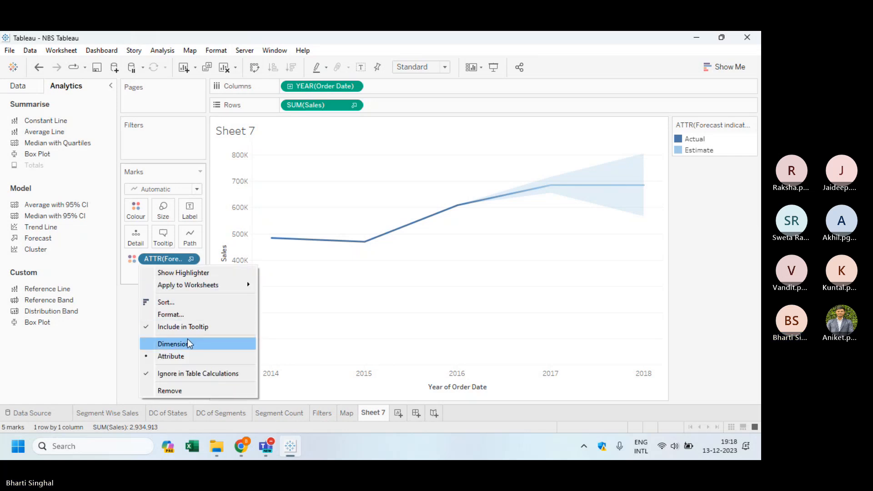
pyautogui.click(356, 108)
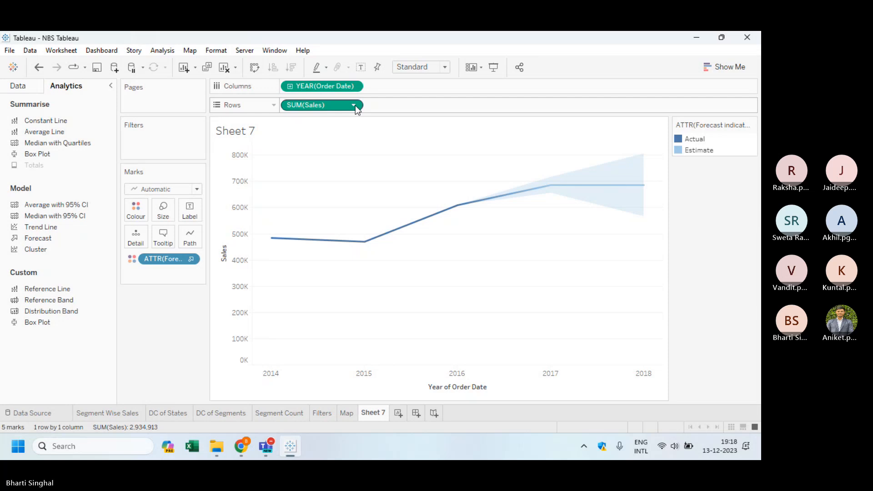
# Step: Set the forecast result of SUM(Sales) on Rows to Actual & Forecast
pyautogui.click(354, 106)
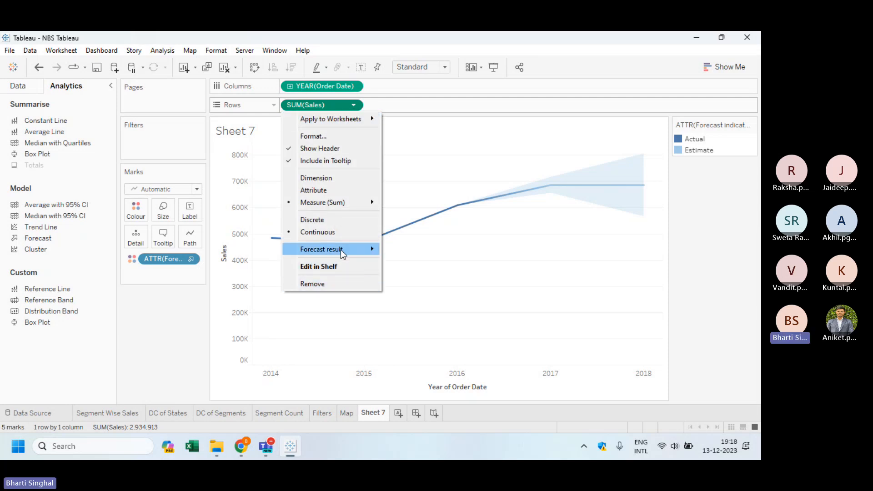
pyautogui.moveTo(342, 253)
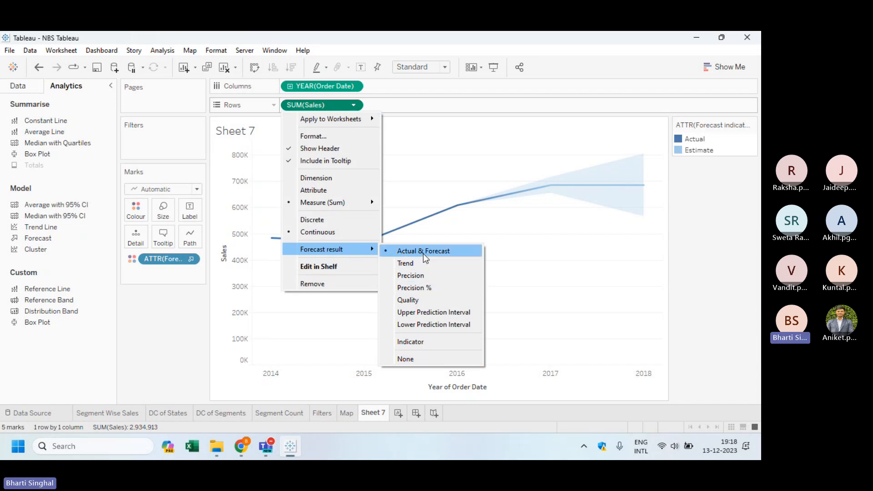
pyautogui.click(457, 252)
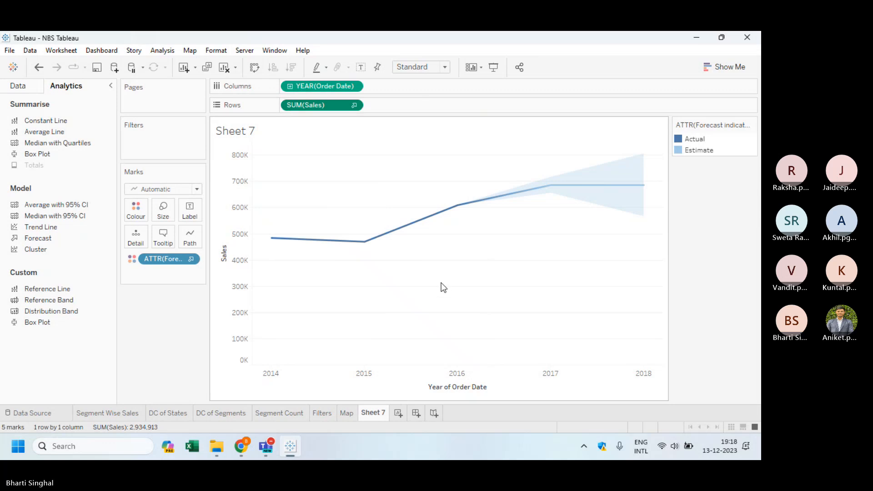
# Step: View the SUM(Sales) formatting settings and the Forecast indicator's options without changing any of them
pyautogui.click(354, 106)
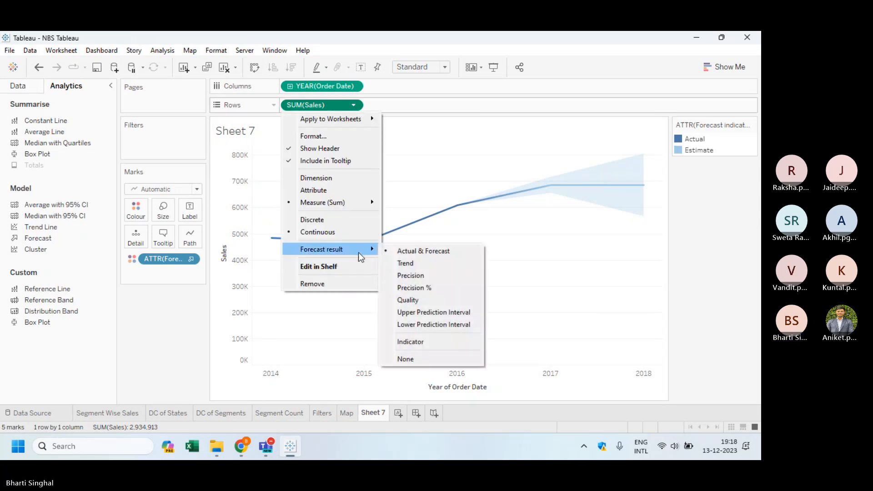
pyautogui.click(352, 137)
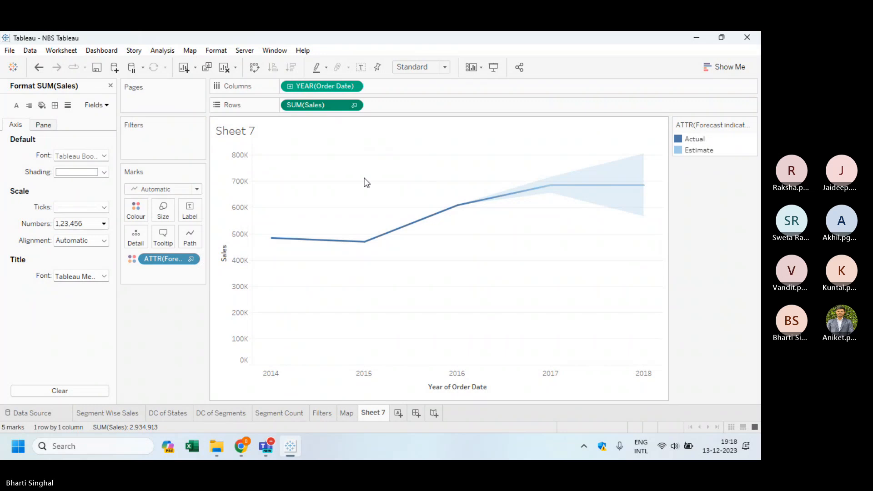
pyautogui.click(196, 259)
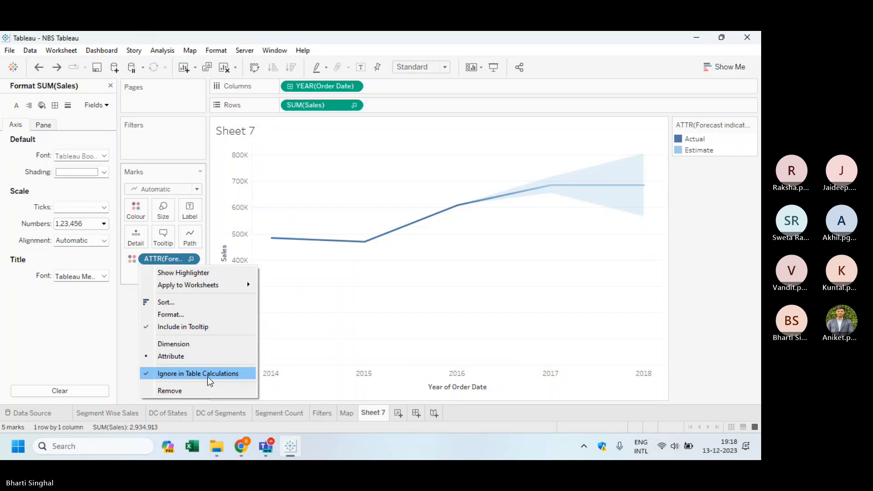
pyautogui.click(287, 250)
# Step: Open the YEAR(Order Date) formula on Columns for in-shelf editing and close it without changes
pyautogui.click(359, 89)
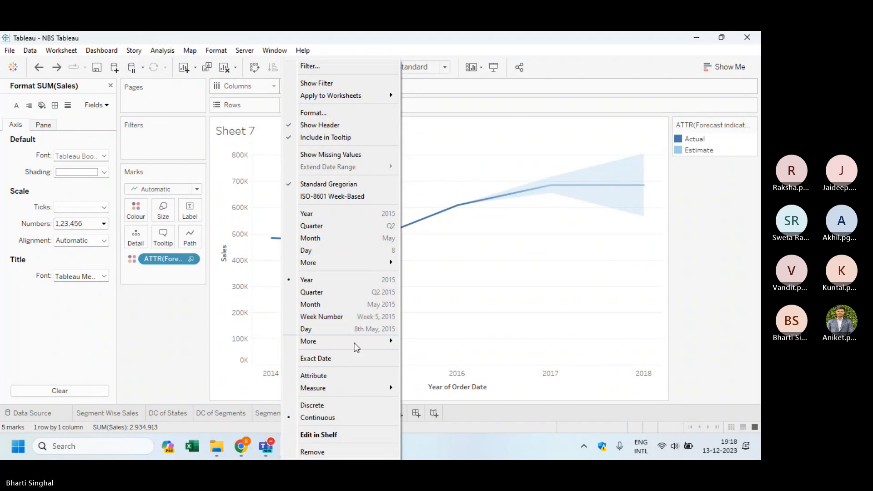
pyautogui.click(332, 434)
pyautogui.press('Return')
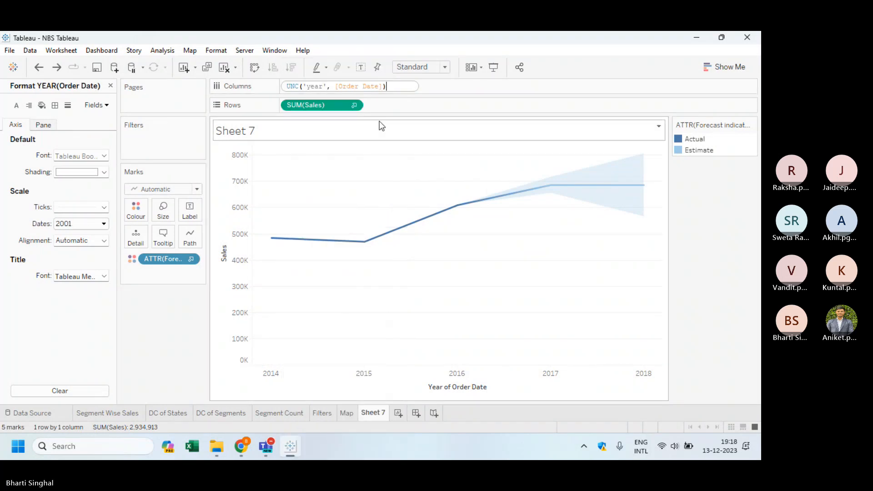
# Step: View the Forecast result options for SUM(Sales) on Rows and close them without choosing one
pyautogui.click(353, 105)
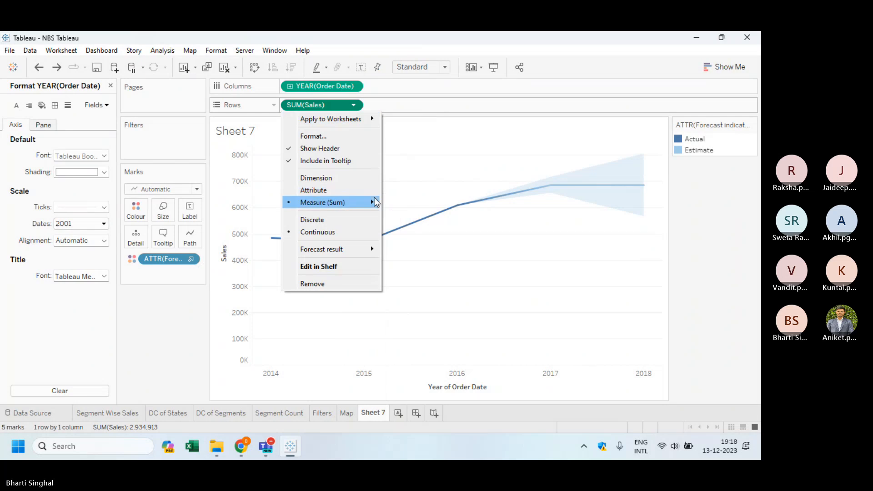
pyautogui.moveTo(367, 251)
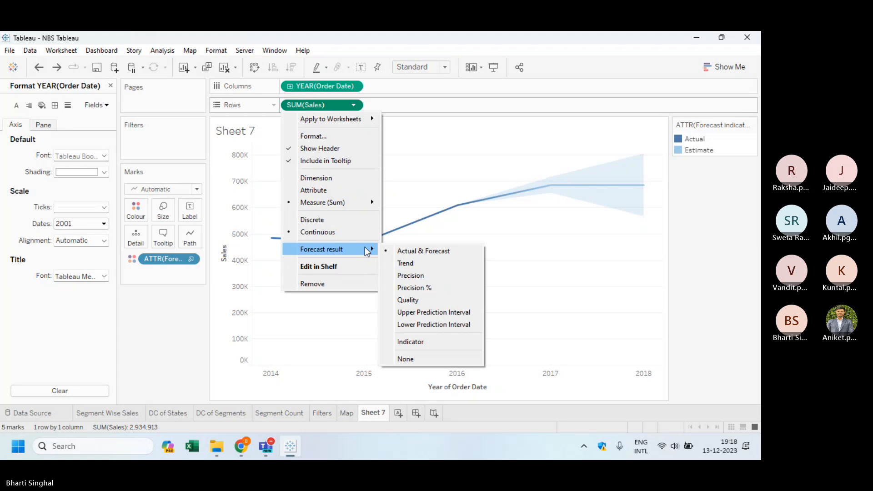
pyautogui.moveTo(373, 207)
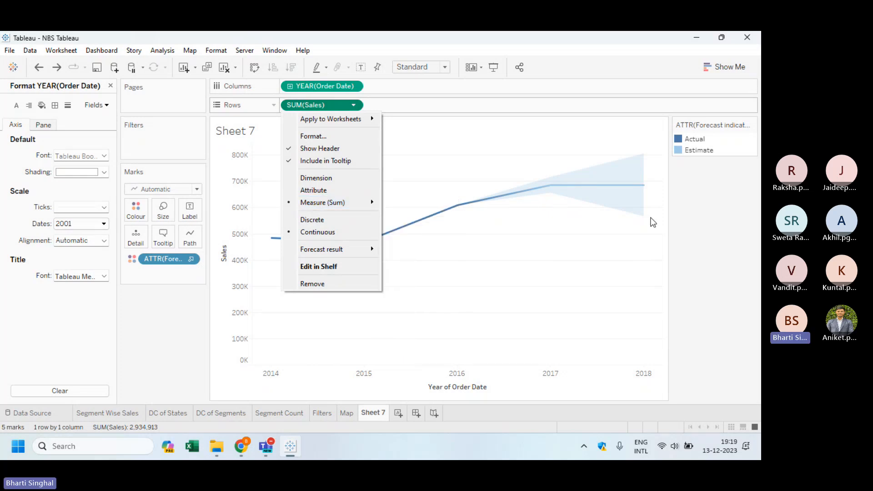
pyautogui.click(642, 228)
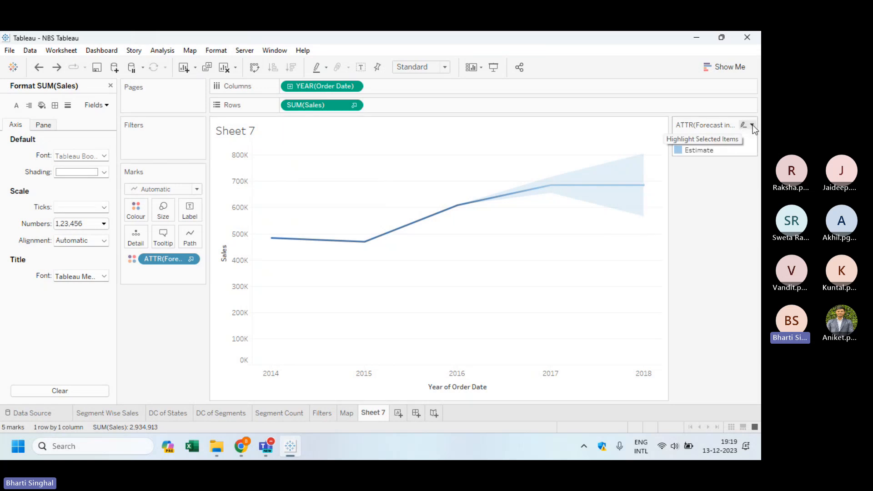
# Step: View the Forecast indicator colour legend's options without choosing one, and close the SUM(Sales) formatting settings
pyautogui.click(752, 124)
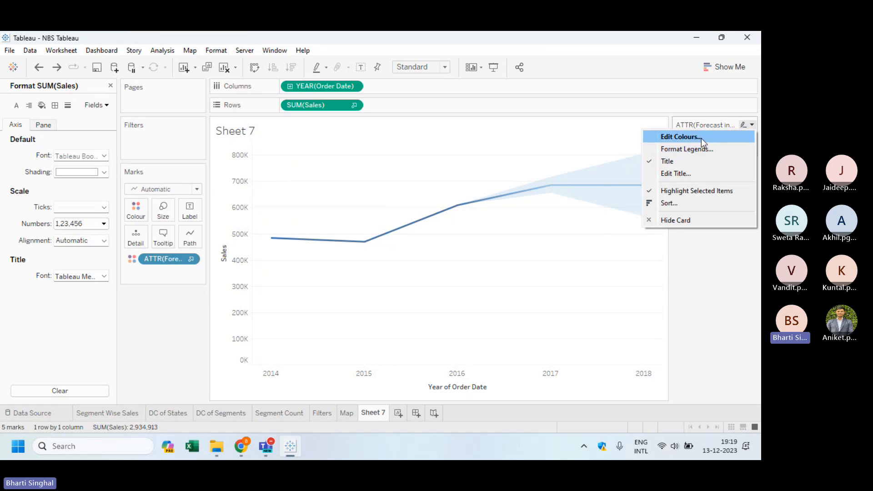
pyautogui.click(707, 296)
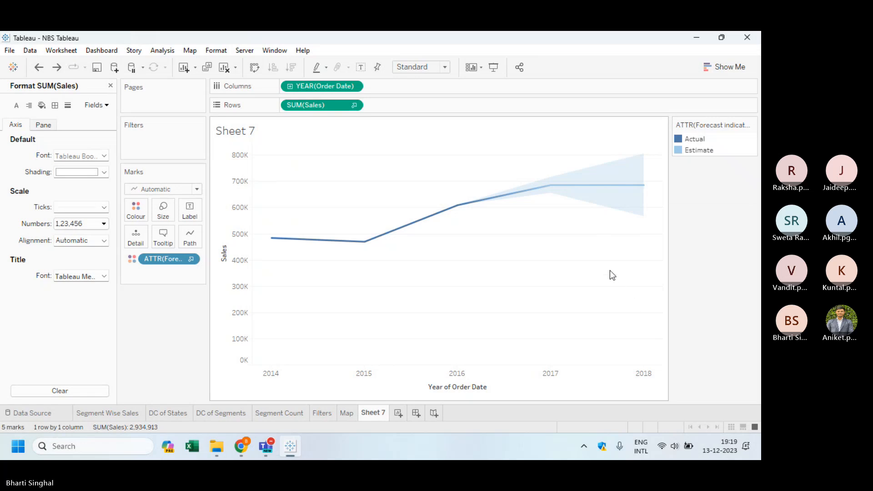
pyautogui.click(110, 87)
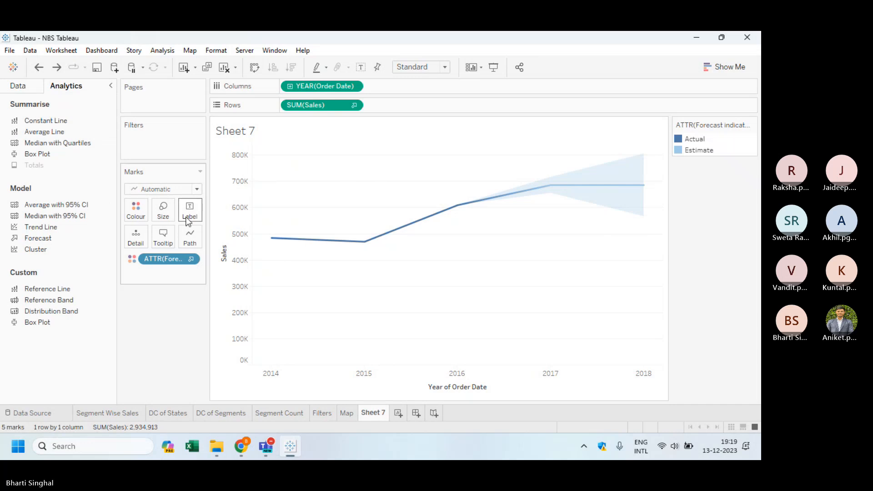
# Step: Show the highlighter for the Forecast indicator colour field and turn off its Ignore in Table Calculations option
pyautogui.rightClick(192, 264)
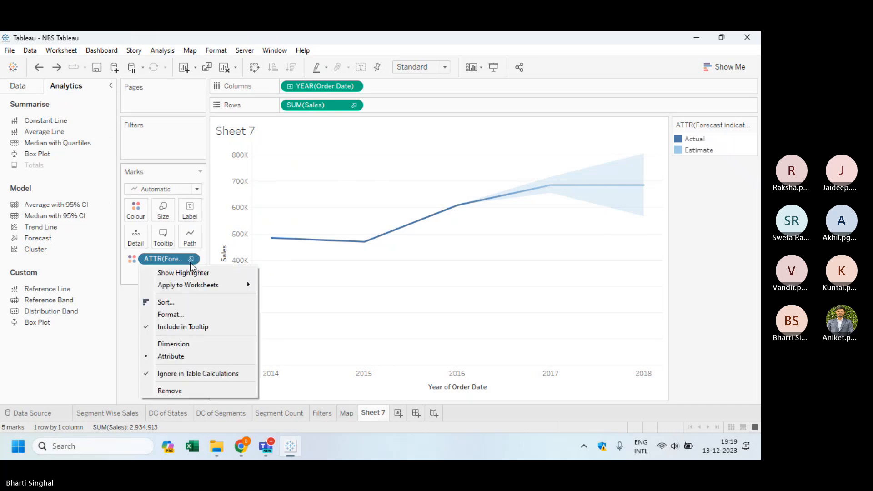
pyautogui.click(195, 272)
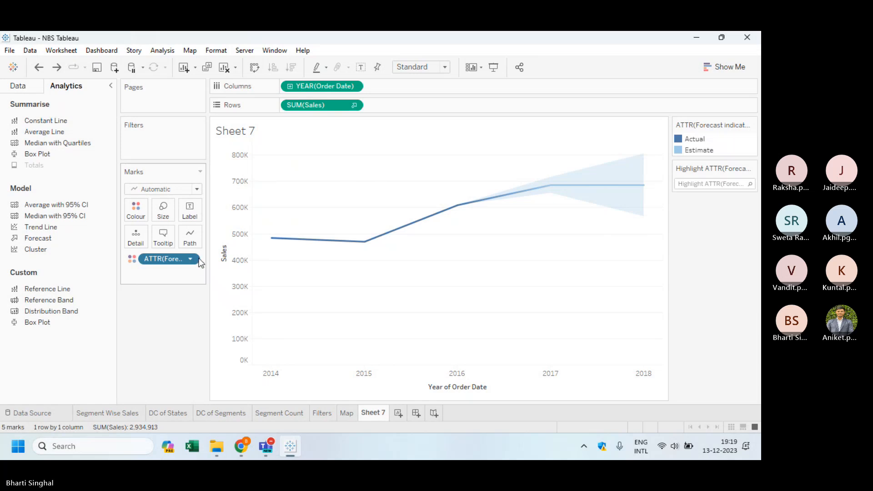
pyautogui.rightClick(196, 262)
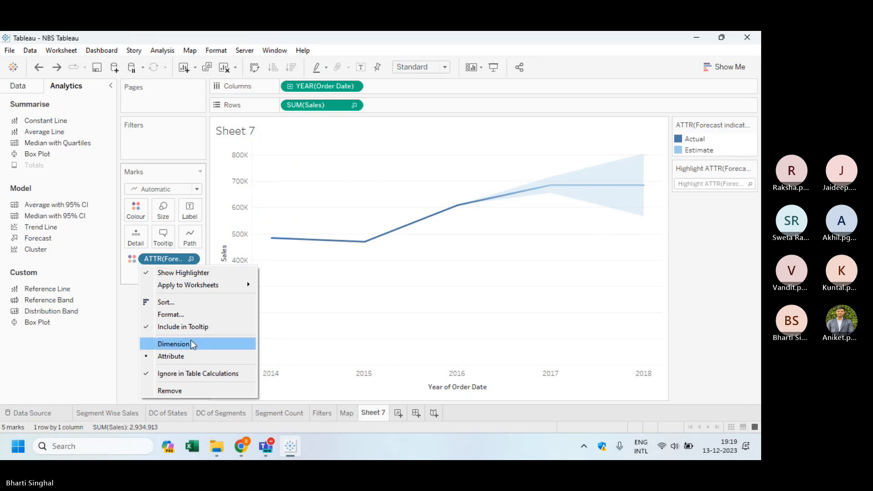
pyautogui.click(187, 377)
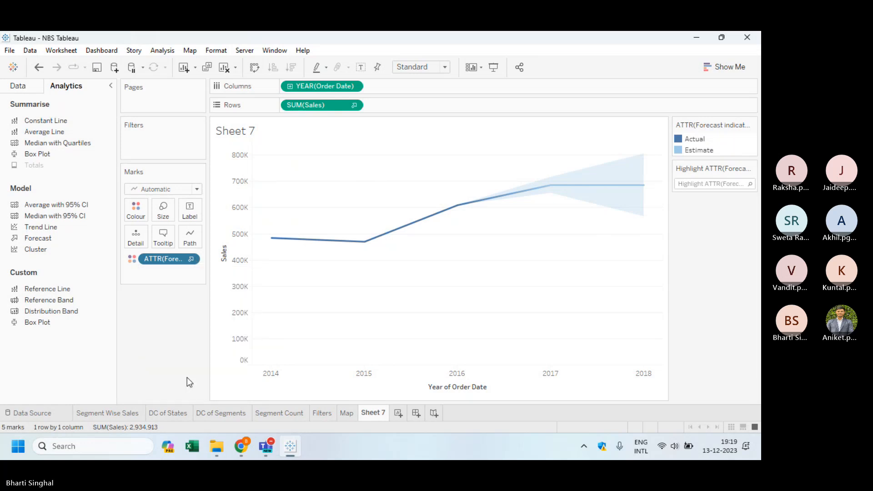
# Step: Open the SUM(Sales) formula on Rows for in-shelf editing and close it without changes
pyautogui.click(354, 106)
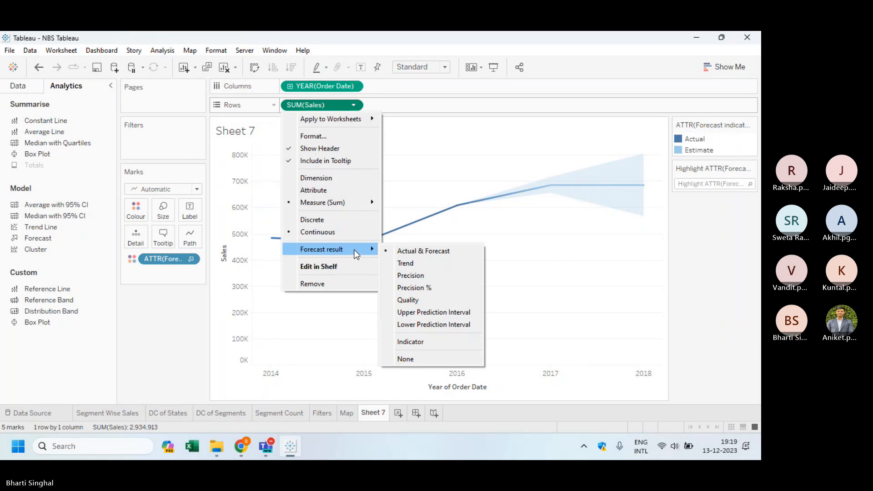
pyautogui.click(370, 269)
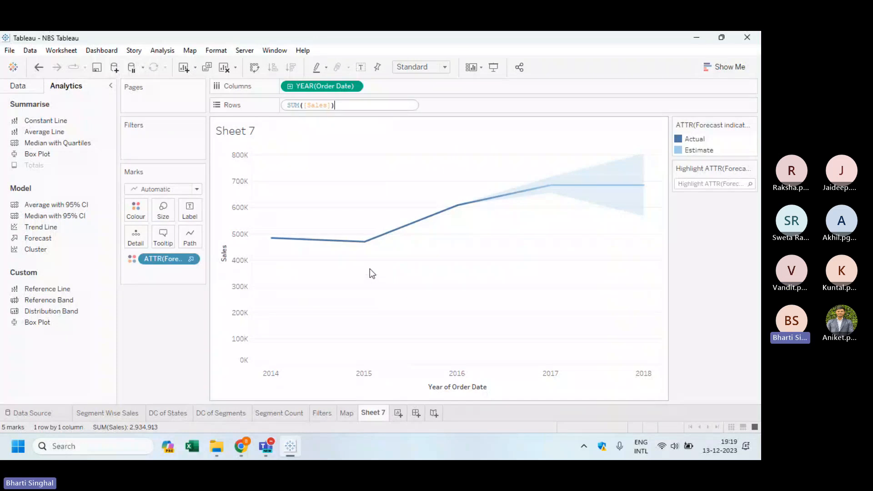
pyautogui.click(432, 106)
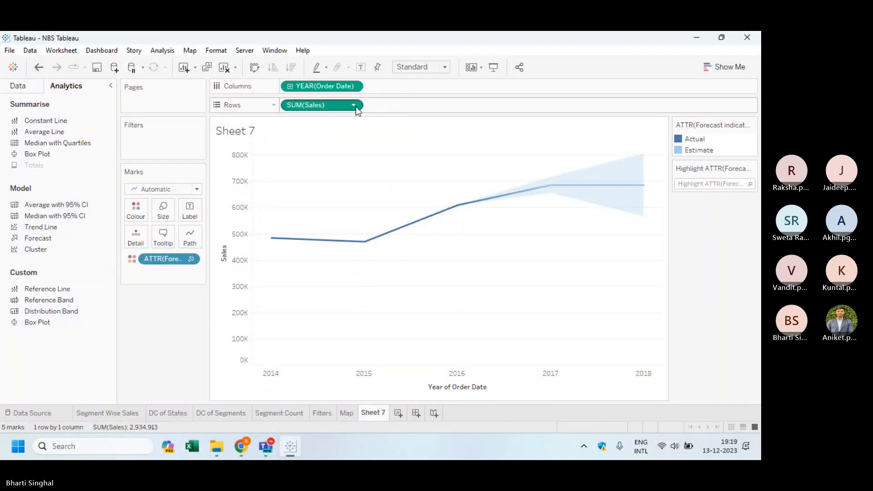
# Step: View the worksheet, measure aggregation and forecast result choices for SUM(Sales) on Rows, and close them without choosing one
pyautogui.click(354, 105)
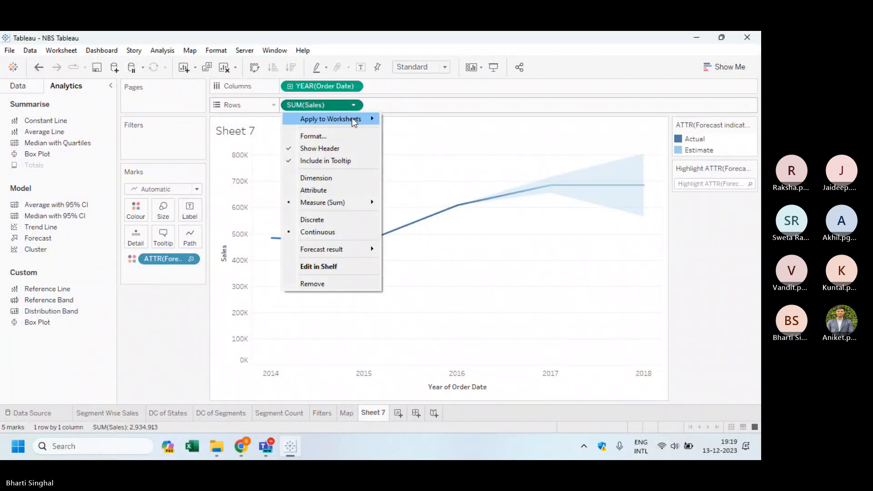
pyautogui.moveTo(354, 121)
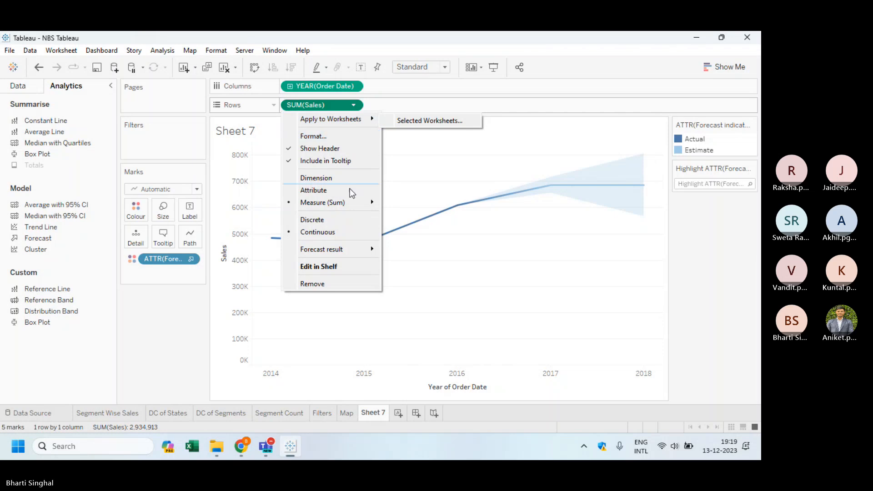
pyautogui.moveTo(351, 209)
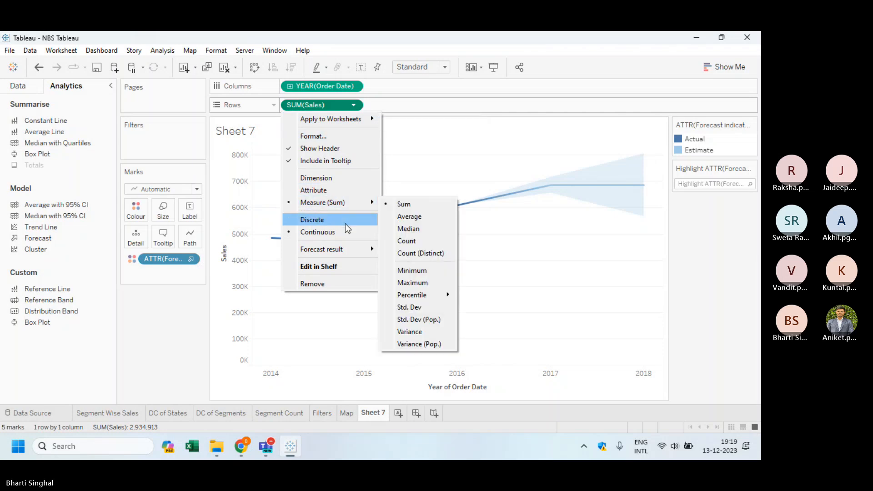
pyautogui.moveTo(363, 251)
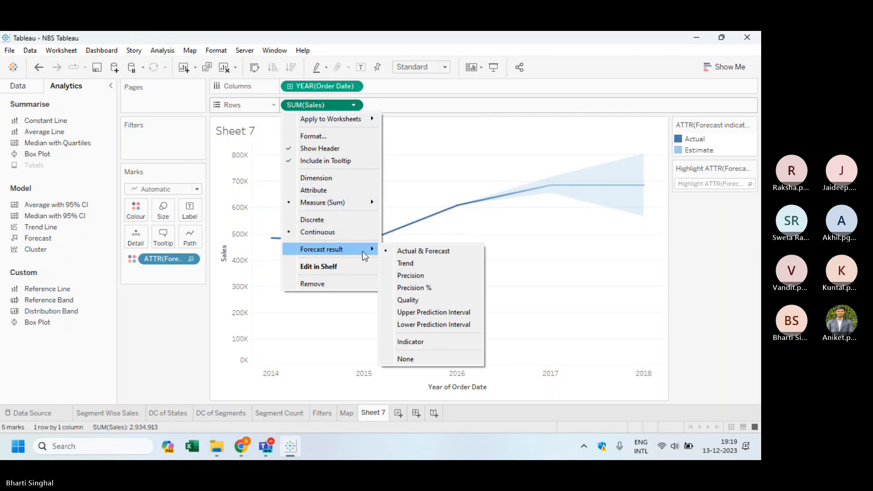
pyautogui.click(633, 184)
# Step: View the forecast options and the available commands for the 2018 estimate mark, closing both without changes
pyautogui.moveTo(631, 185)
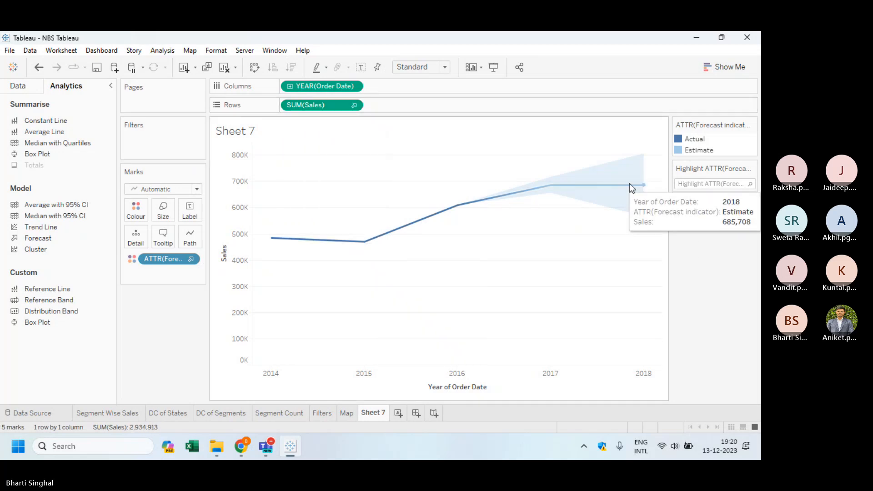
pyautogui.click(629, 184)
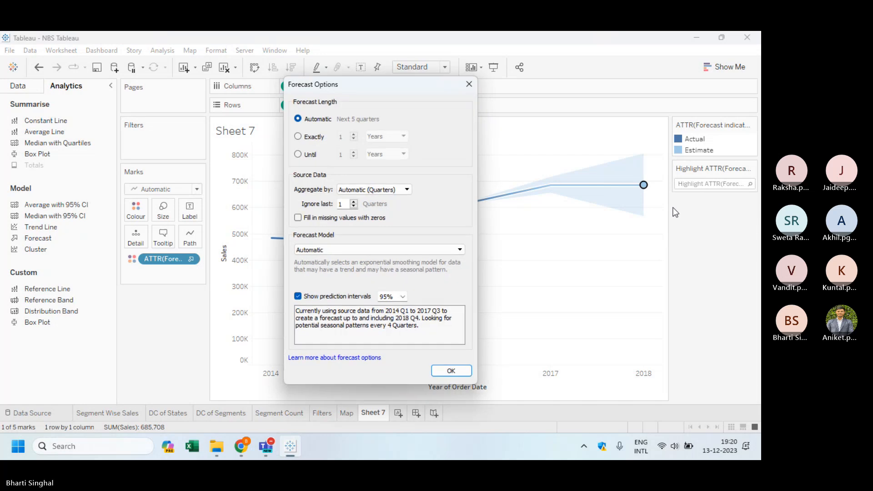
pyautogui.click(471, 86)
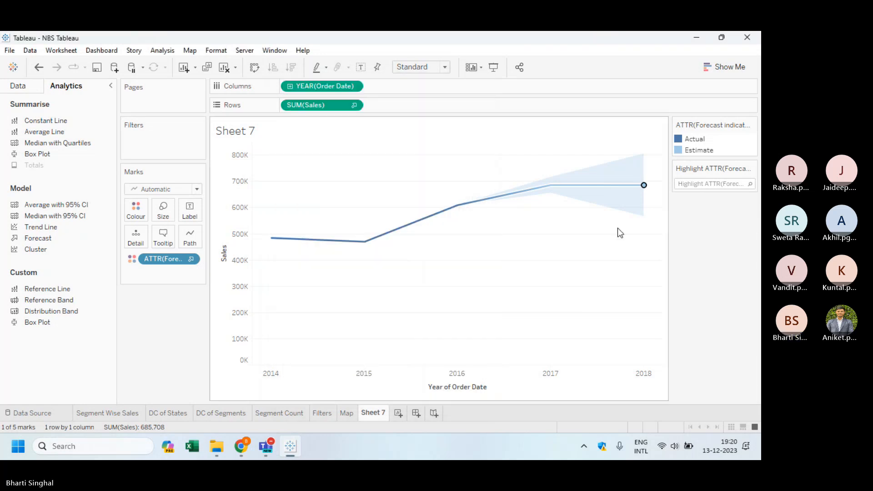
pyautogui.rightClick(612, 187)
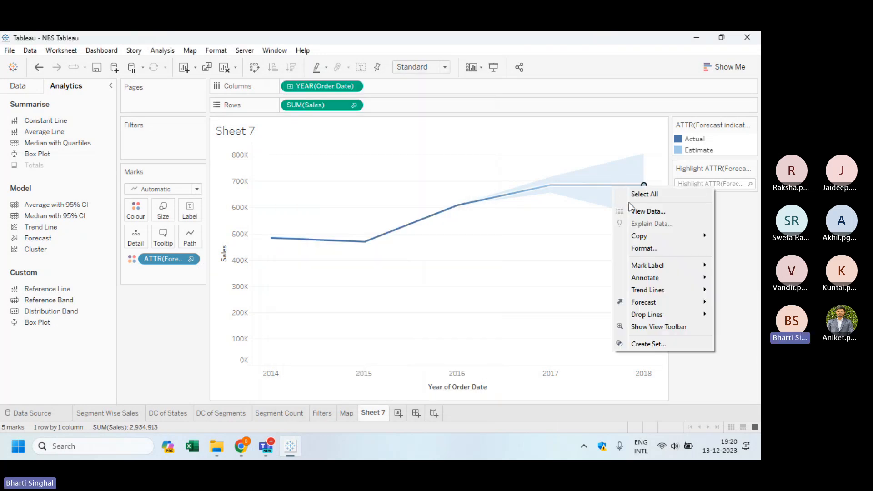
pyautogui.click(610, 185)
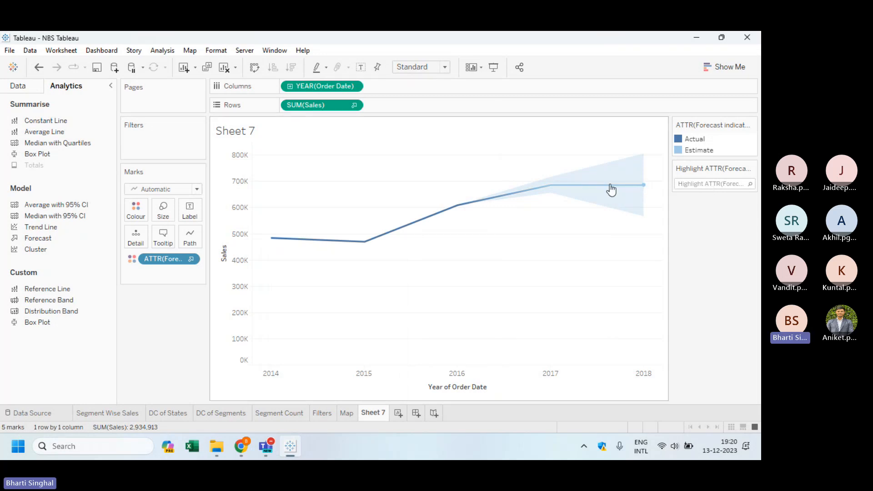
# Step: Edit the forecast from the 2018 estimate mark and set the forecast length to exactly 3 years
pyautogui.click(610, 185)
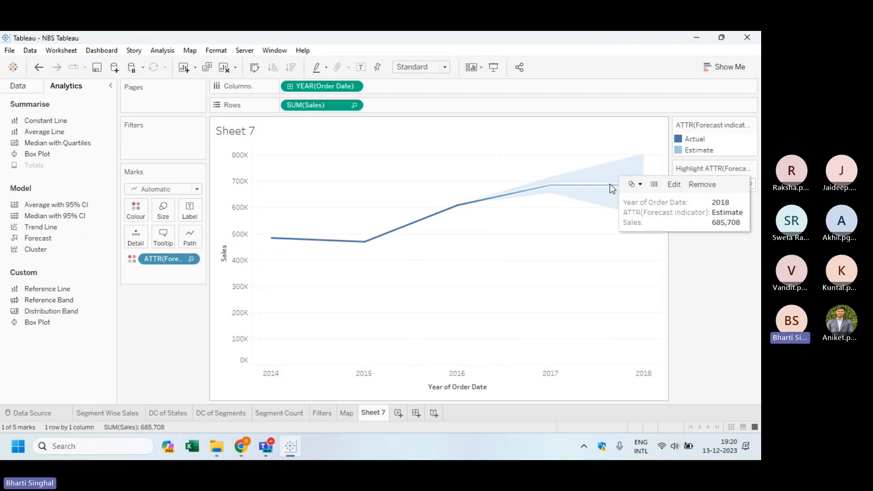
pyautogui.click(674, 185)
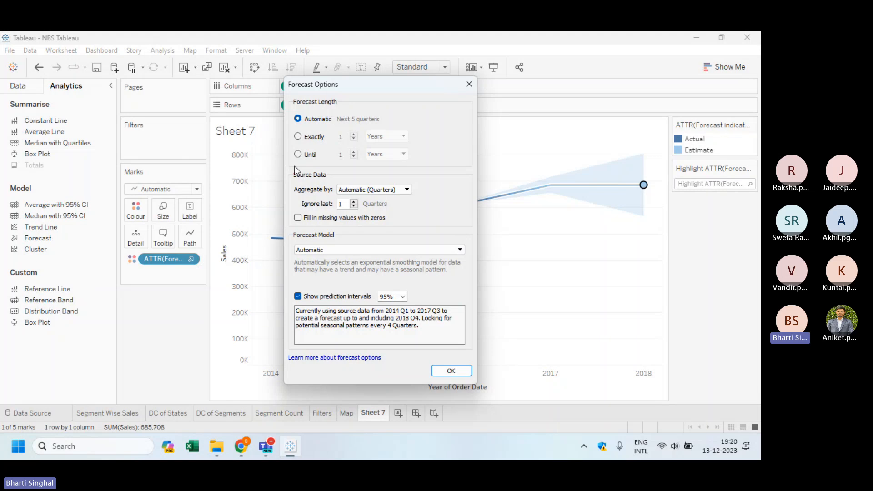
pyautogui.click(298, 137)
pyautogui.click(354, 135)
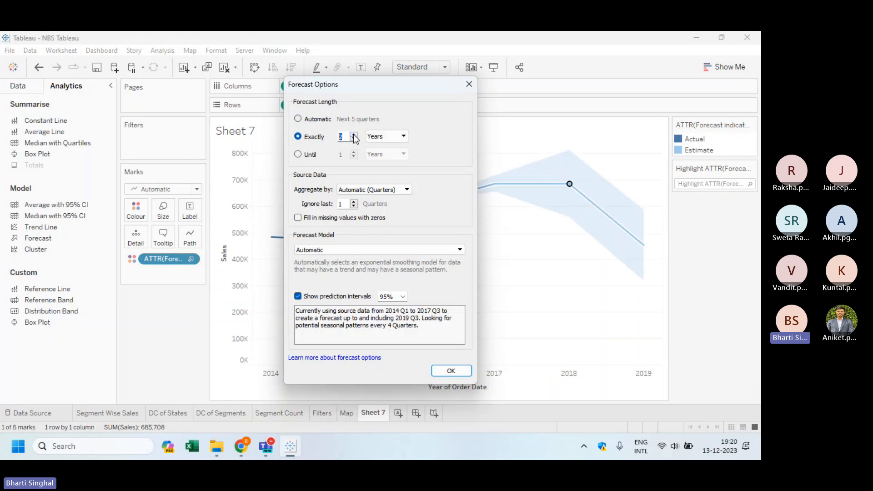
pyautogui.click(353, 136)
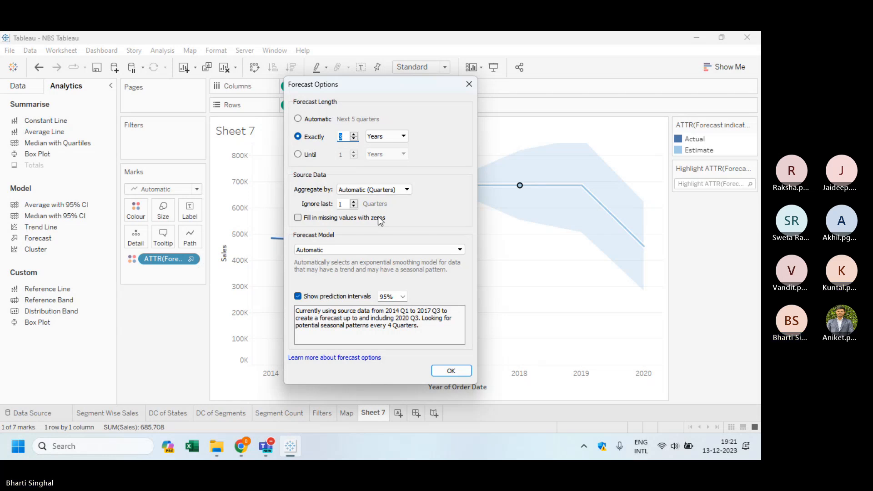
# Step: Aggregate the forecast's source data by years, ignoring the last 2 periods and filling in missing values with zeros
pyautogui.click(406, 190)
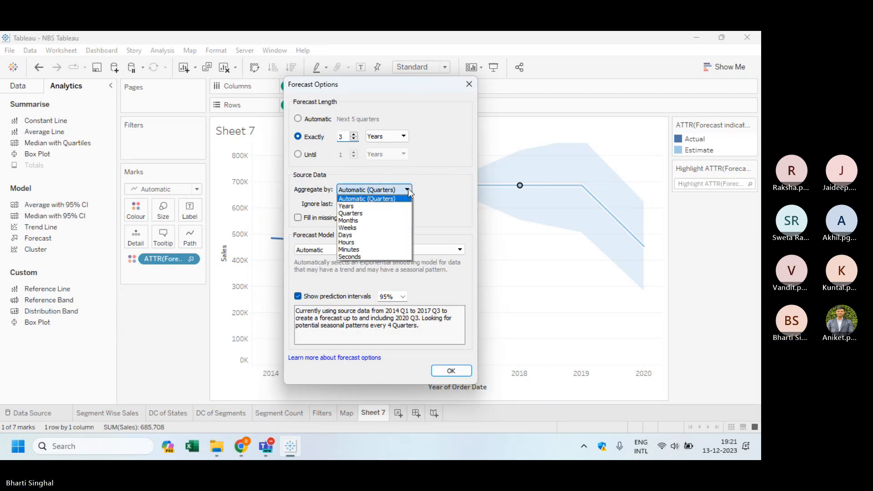
pyautogui.click(349, 207)
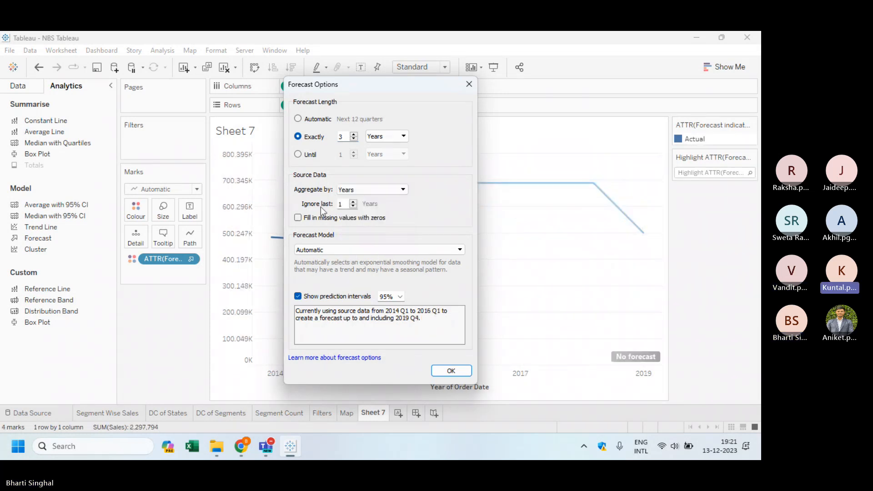
pyautogui.click(354, 207)
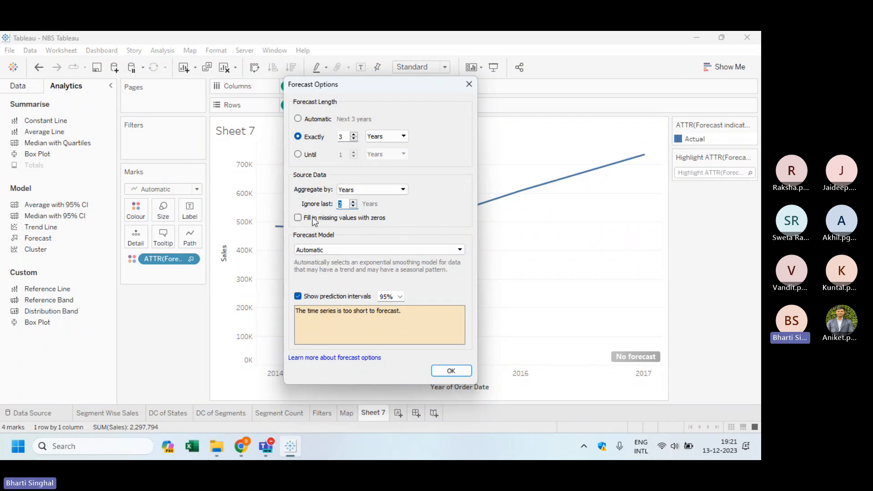
pyautogui.click(298, 218)
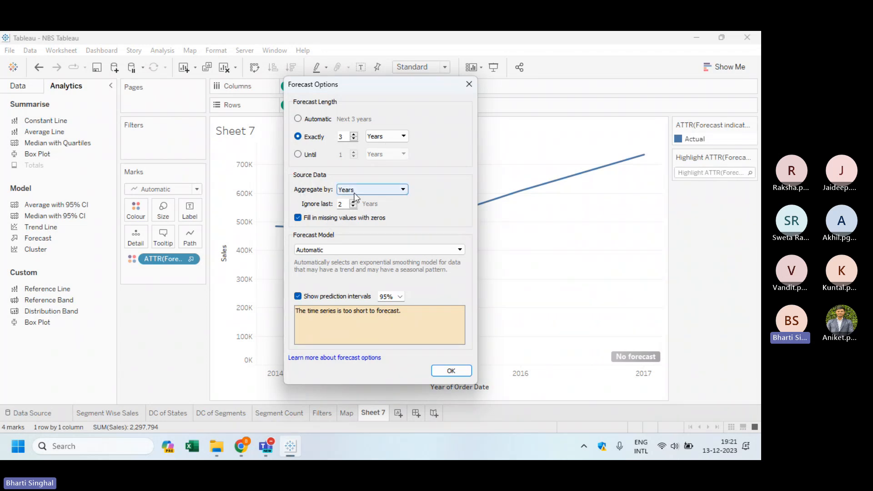
# Step: Review the source data aggregation choices and set the forecast to aggregate by quarters
pyautogui.click(385, 190)
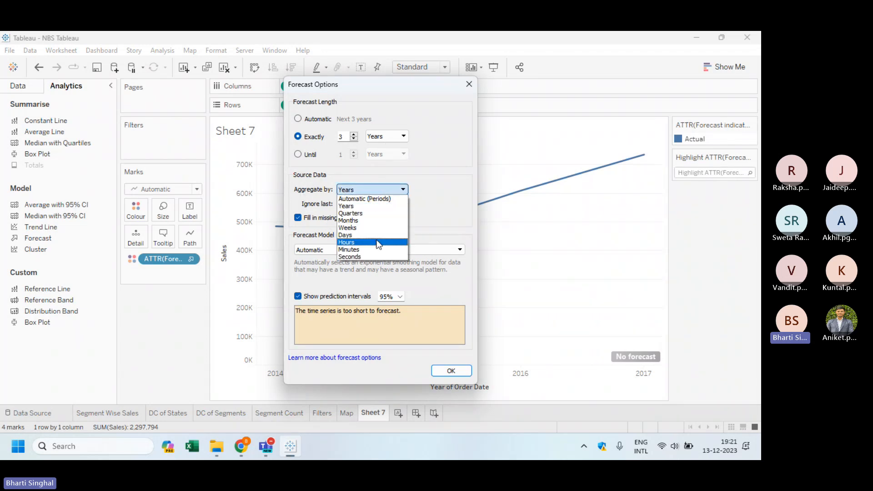
pyautogui.click(369, 211)
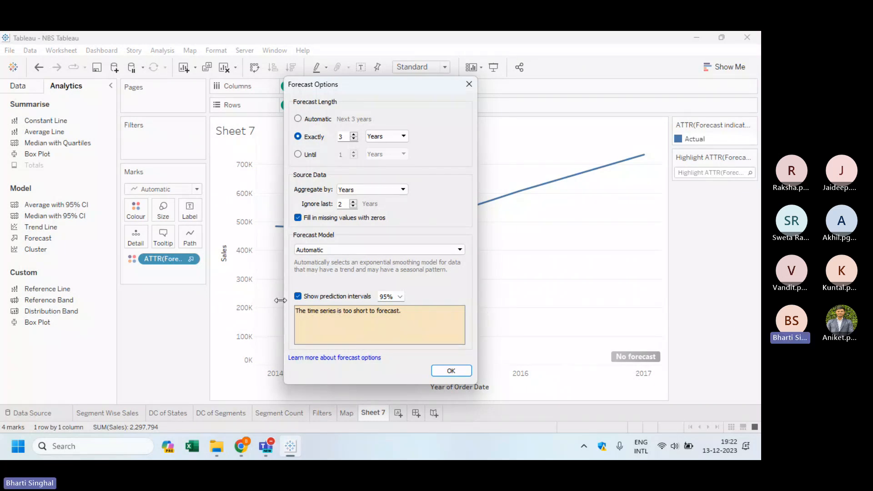
pyautogui.click(385, 190)
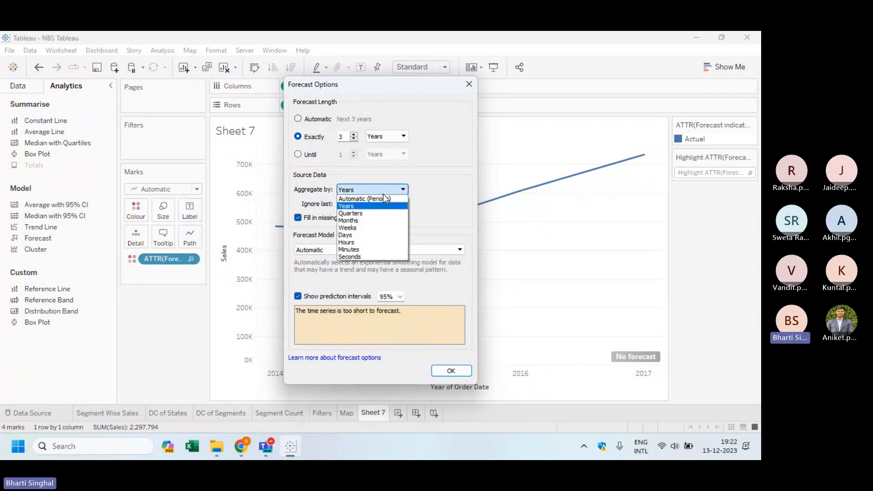
pyautogui.click(359, 214)
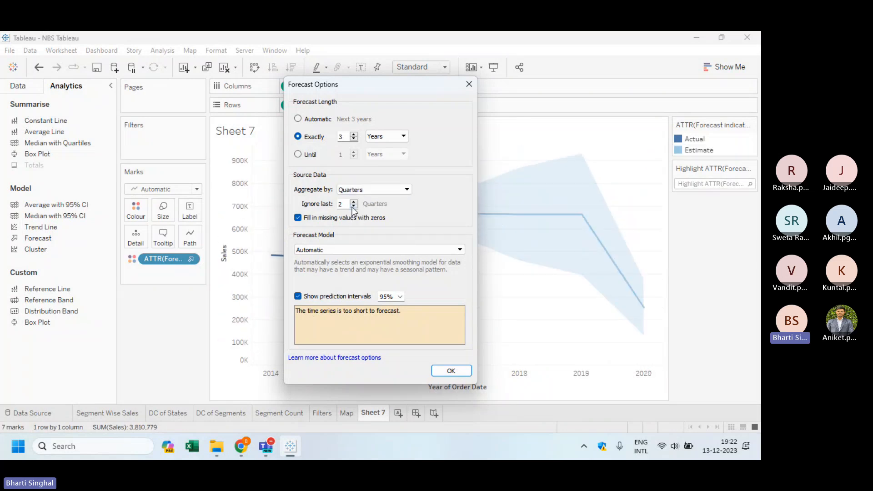
# Step: Set the forecast's source data to ignore the last 0 quarters and apply the forecast options
pyautogui.click(354, 207)
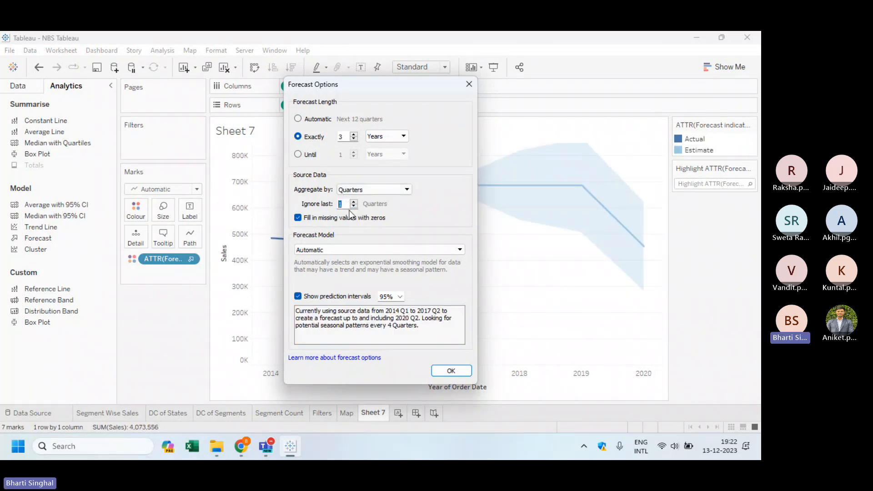
pyautogui.click(272, 300)
pyautogui.click(357, 206)
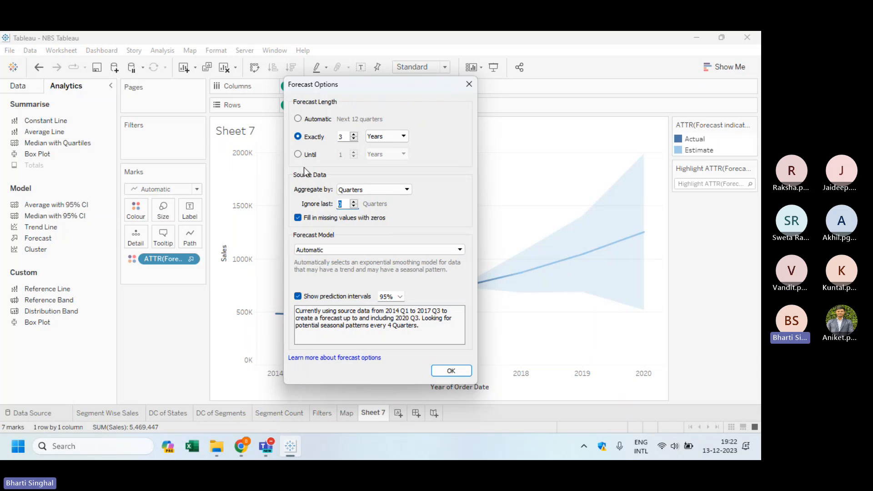
pyautogui.click(451, 371)
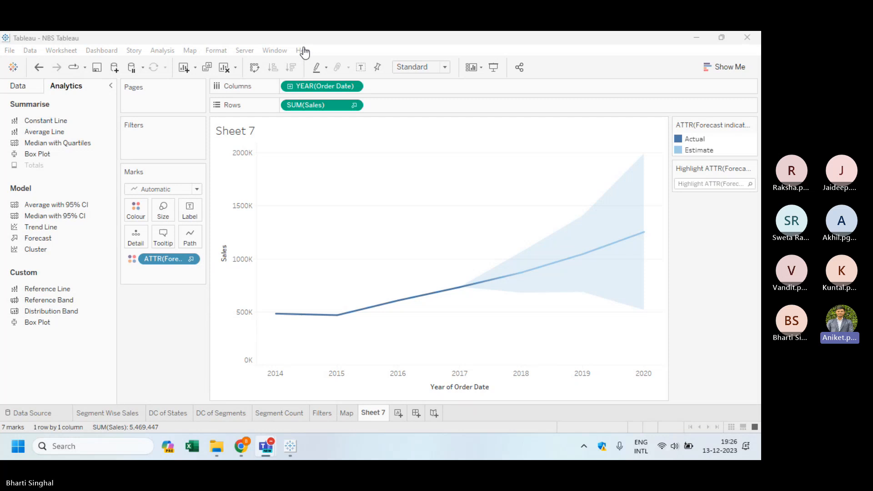
# Step: Convert the forecast indicator on the colour mark to a dimension and back to an attribute
pyautogui.click(195, 259)
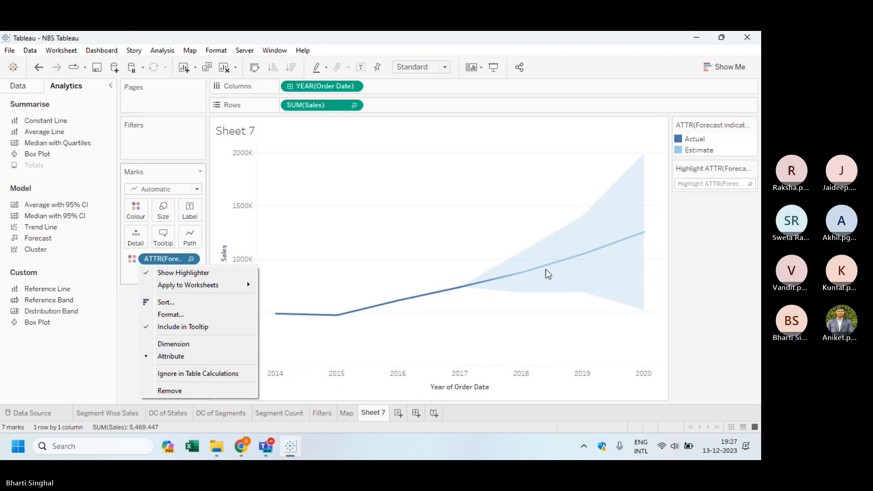
pyautogui.click(173, 344)
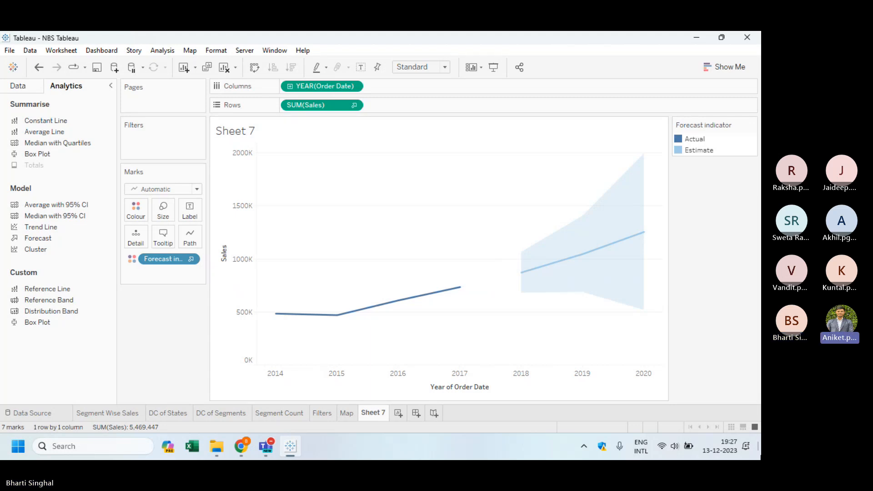
pyautogui.click(194, 259)
pyautogui.click(184, 354)
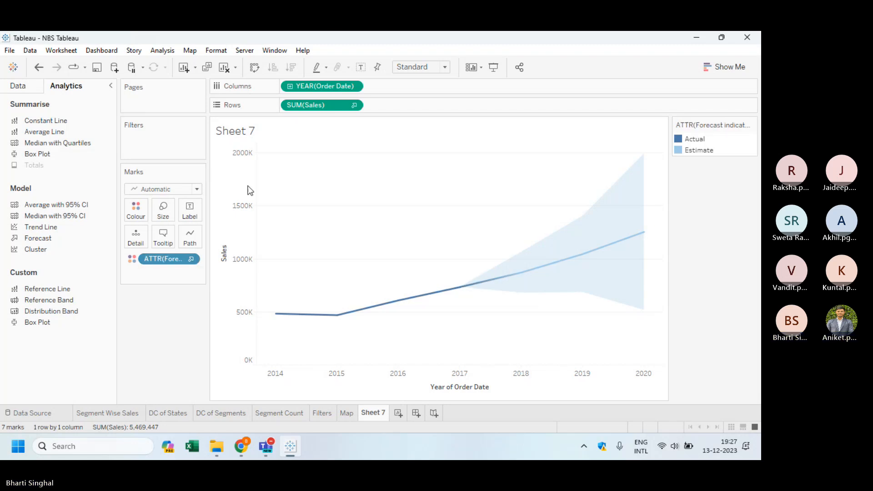
# Step: Drill the Order Date axis down from years through quarters to months
pyautogui.click(300, 48)
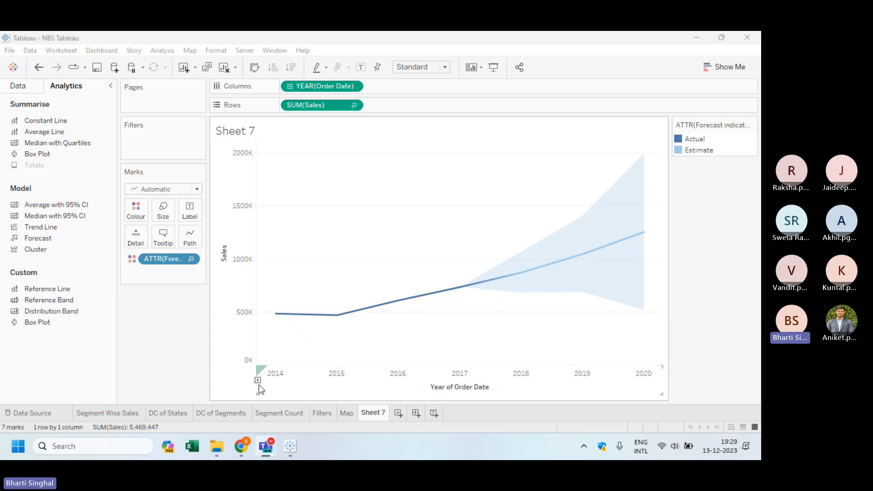
pyautogui.click(258, 381)
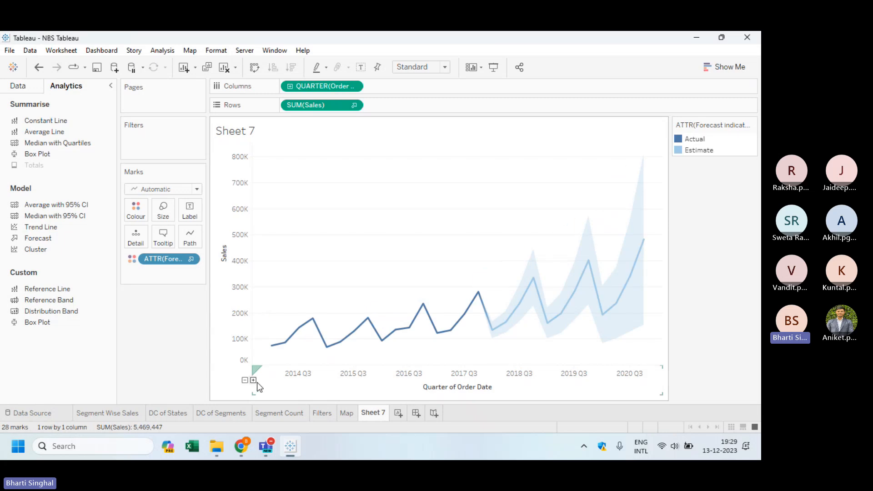
pyautogui.click(258, 382)
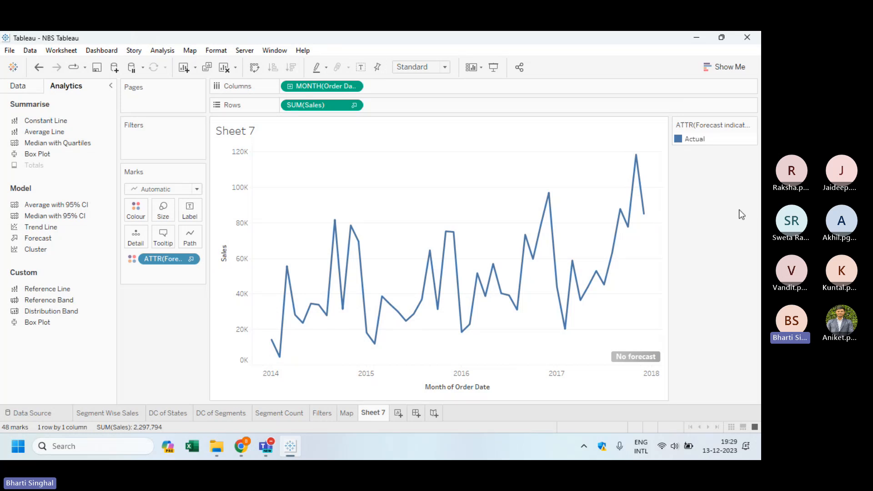
pyautogui.click(354, 105)
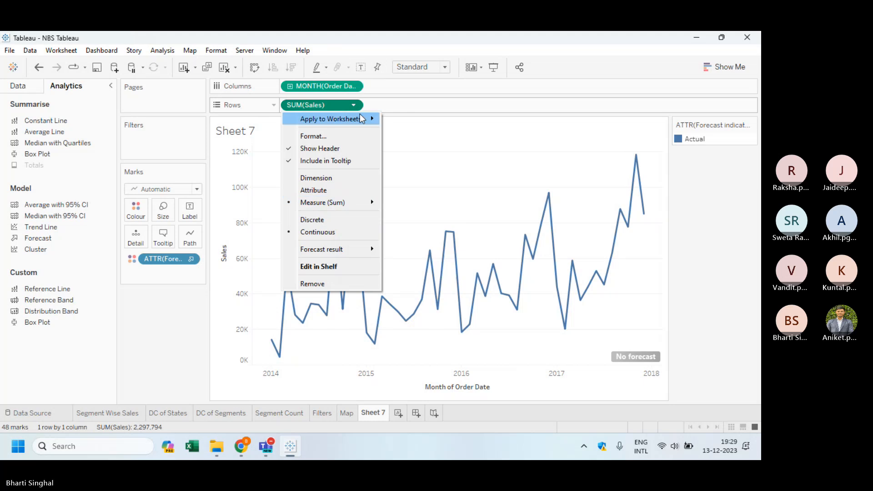
pyautogui.click(355, 88)
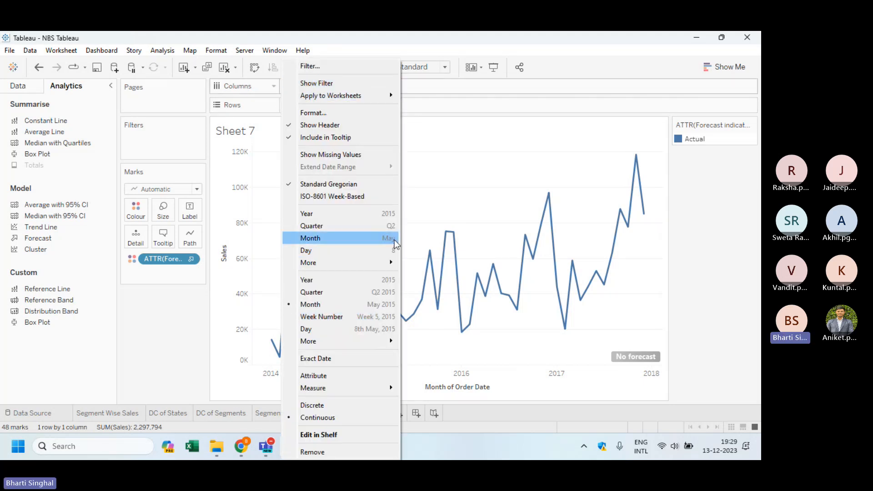
pyautogui.click(189, 261)
pyautogui.click(192, 260)
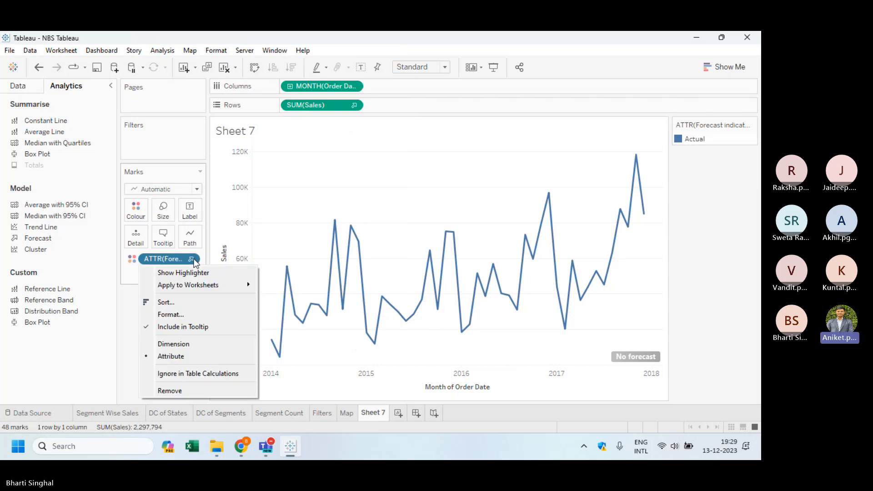
pyautogui.click(128, 323)
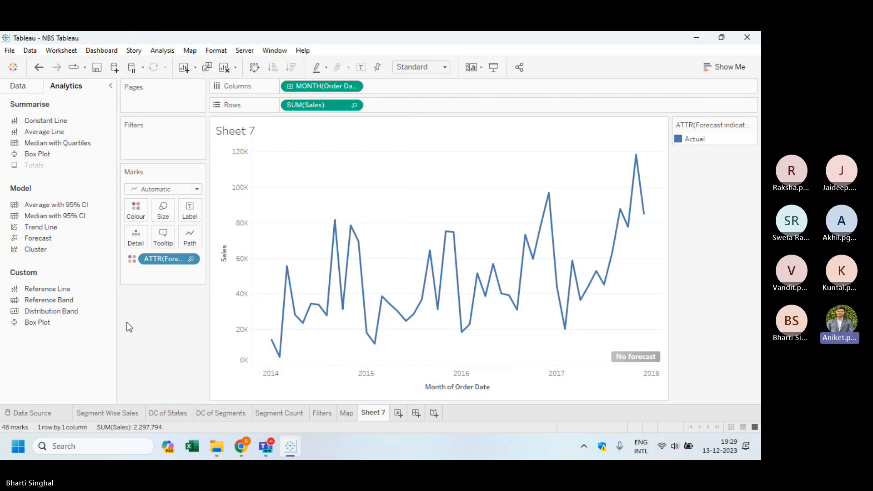
pyautogui.click(354, 105)
pyautogui.click(427, 103)
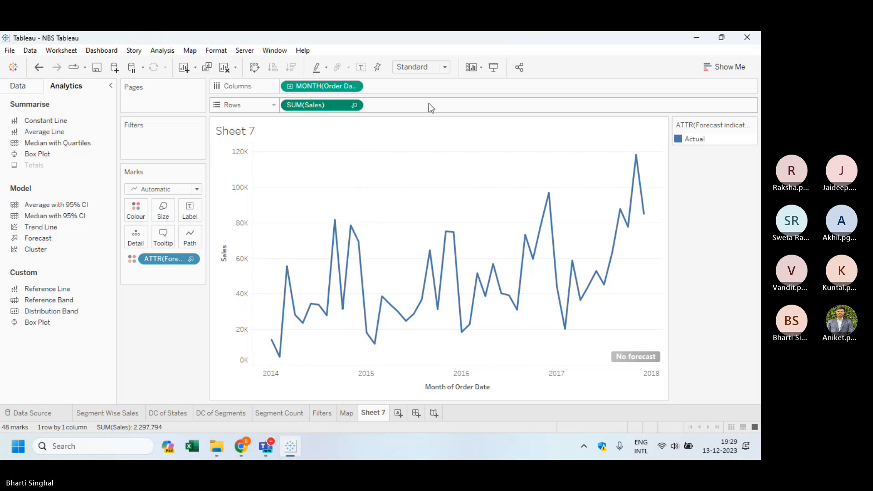
# Step: Undo both Order Date drill-downs and the forecast indicator's last conversion to an attribute
pyautogui.hotkey('ctrl', 'z')
pyautogui.hotkey('ctrl', 'z')
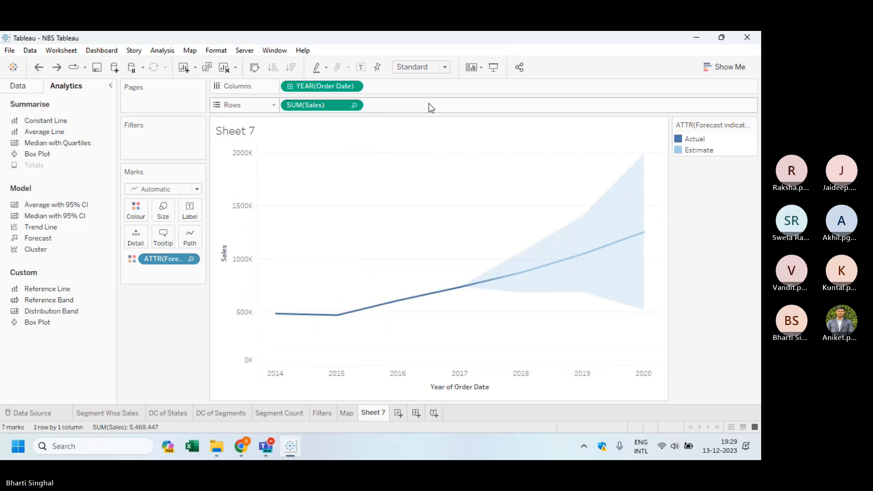
pyautogui.hotkey('ctrl', 'z')
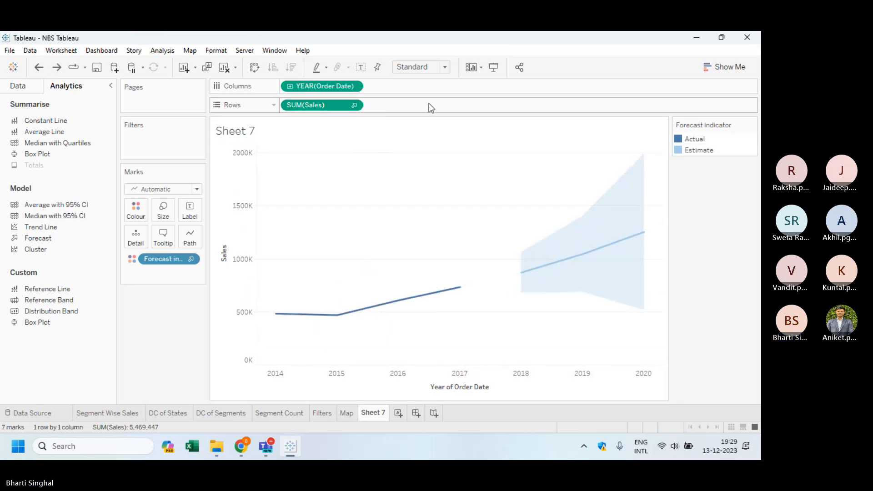
# Step: Set the forecast indicator on the colour mark to Attribute so the actual and estimate lines connect
pyautogui.click(191, 259)
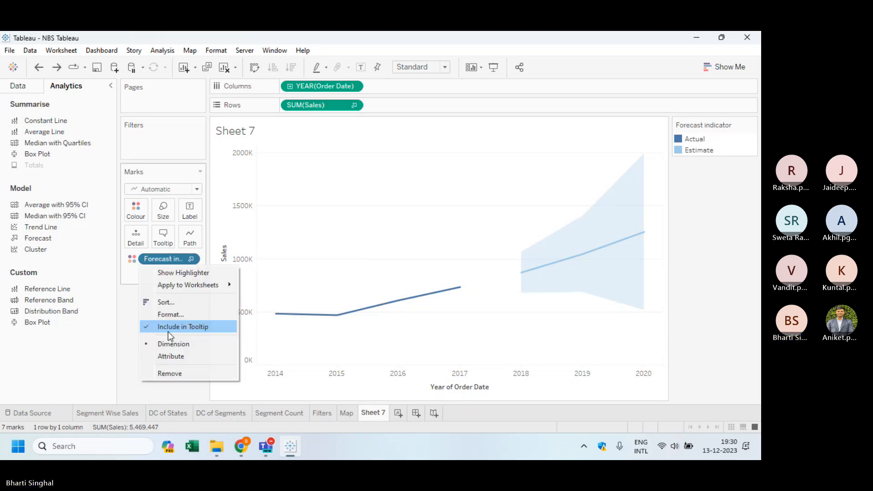
pyautogui.click(242, 340)
pyautogui.click(191, 259)
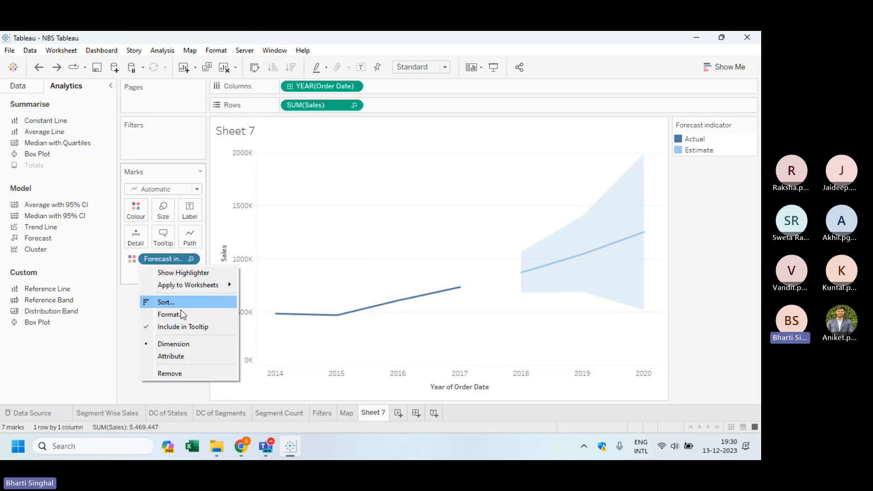
pyautogui.click(177, 356)
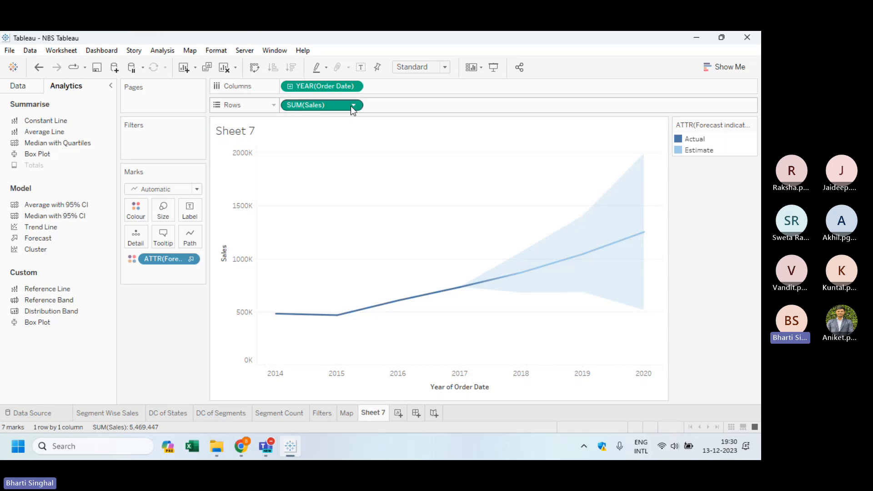
# Step: Edit the forecast from its line and set the forecast length to exactly 3 quarters
pyautogui.click(594, 254)
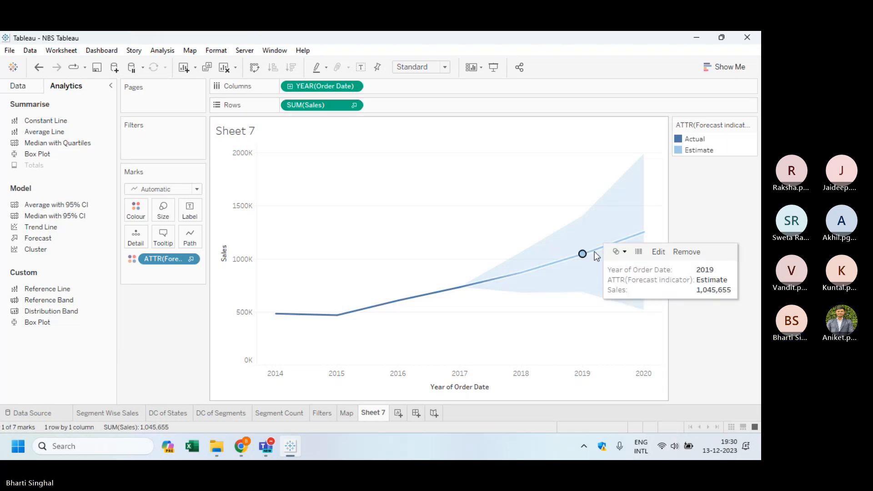
pyautogui.click(655, 252)
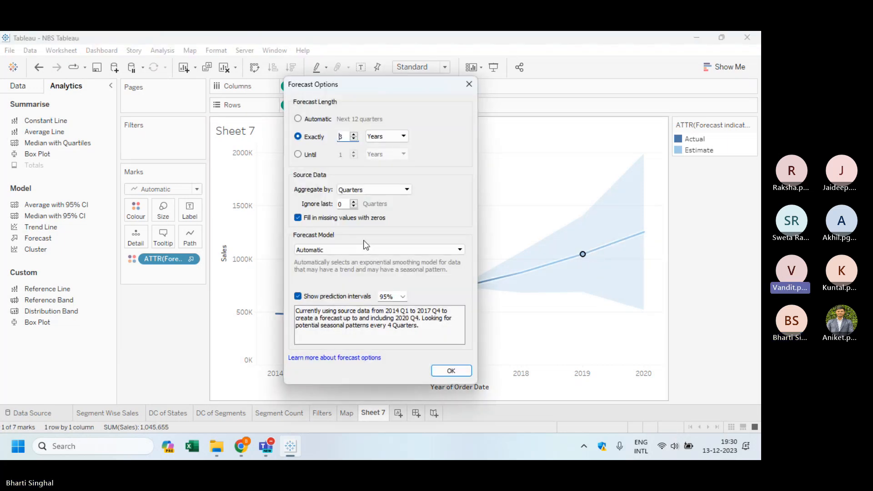
pyautogui.click(387, 136)
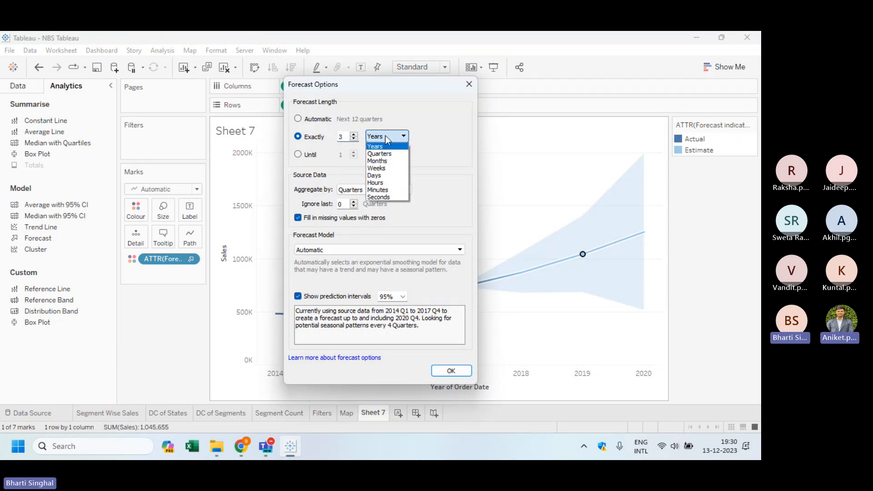
pyautogui.click(386, 151)
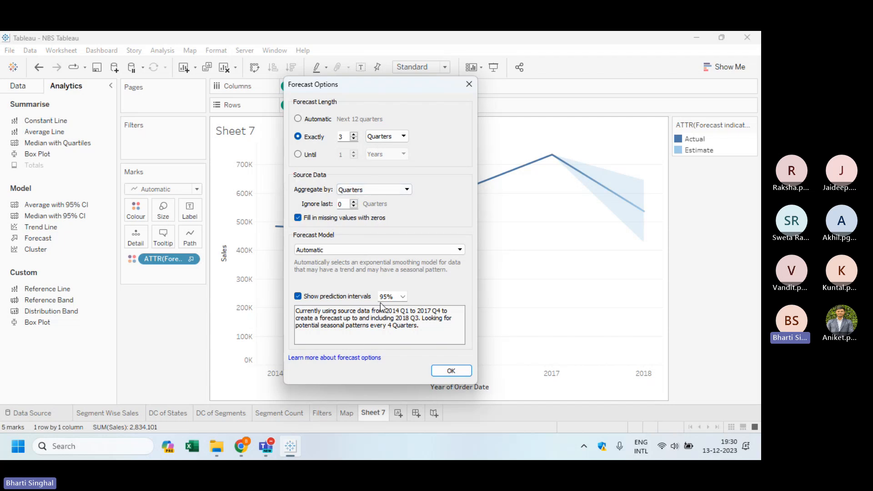
pyautogui.click(450, 371)
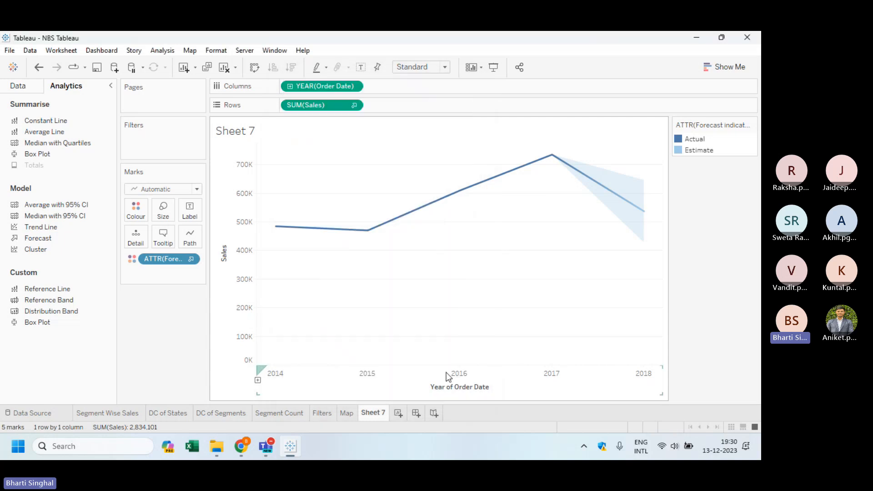
# Step: Drill the Order Date axis down to quarters and inspect the sales marks from 2017 Q4 through the 2018 forecast
pyautogui.moveTo(563, 164)
pyautogui.click(258, 381)
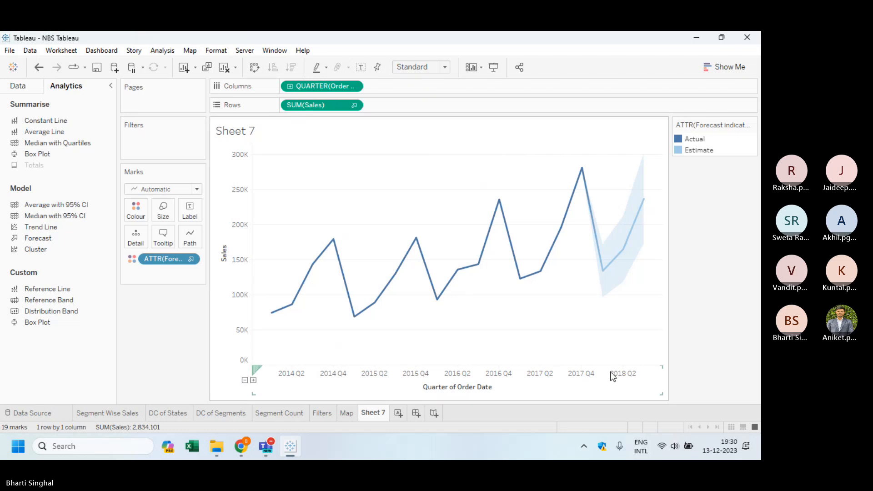
pyautogui.moveTo(591, 211)
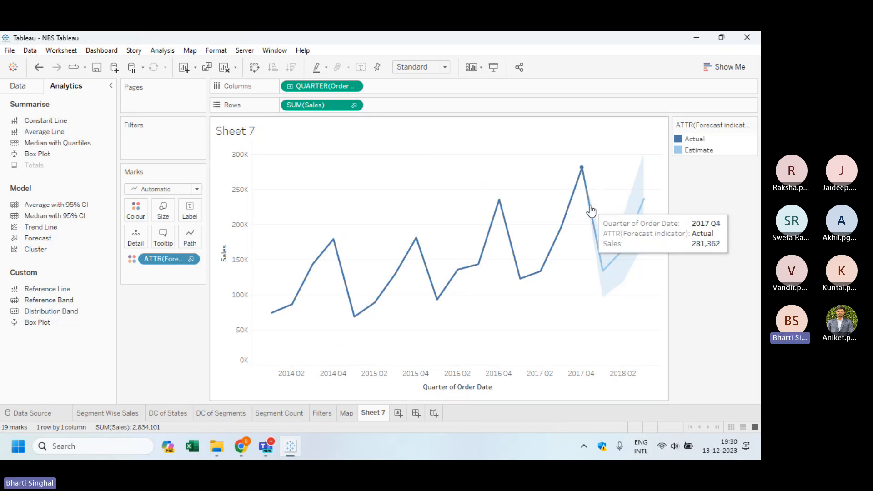
pyautogui.moveTo(605, 275)
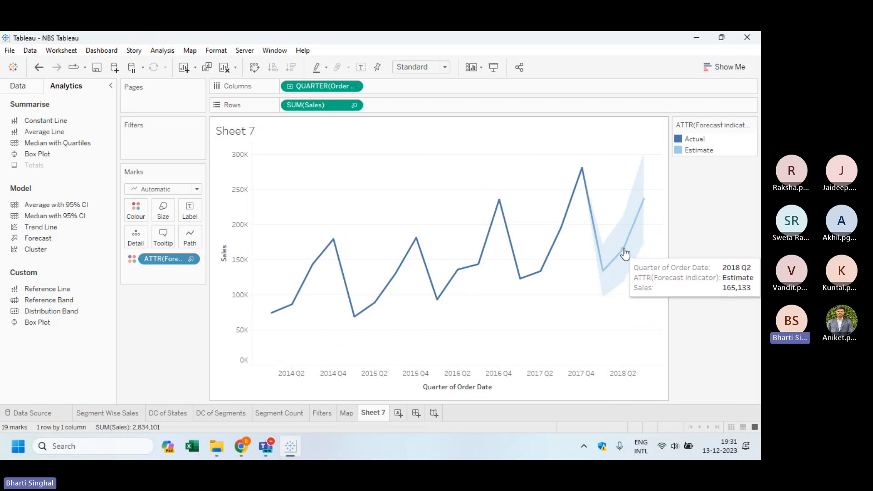
pyautogui.moveTo(639, 223)
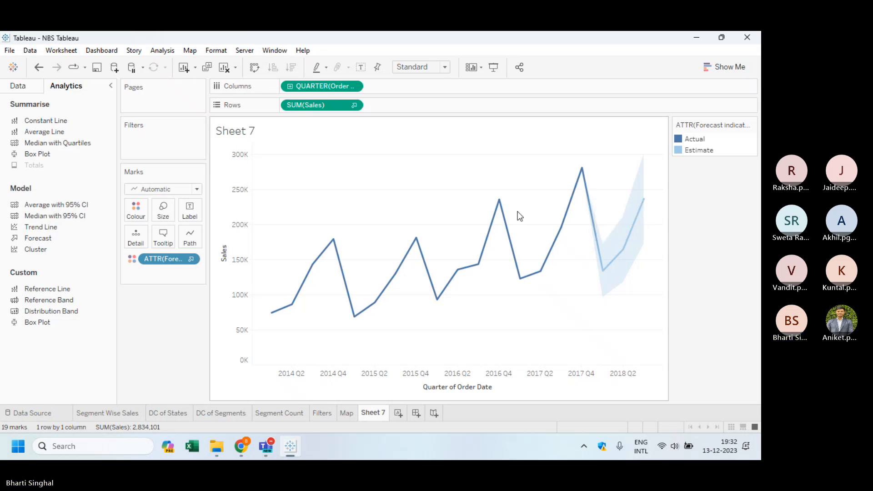
# Step: Switch to the Teams meeting window and stop sharing the screen
pyautogui.click(305, 50)
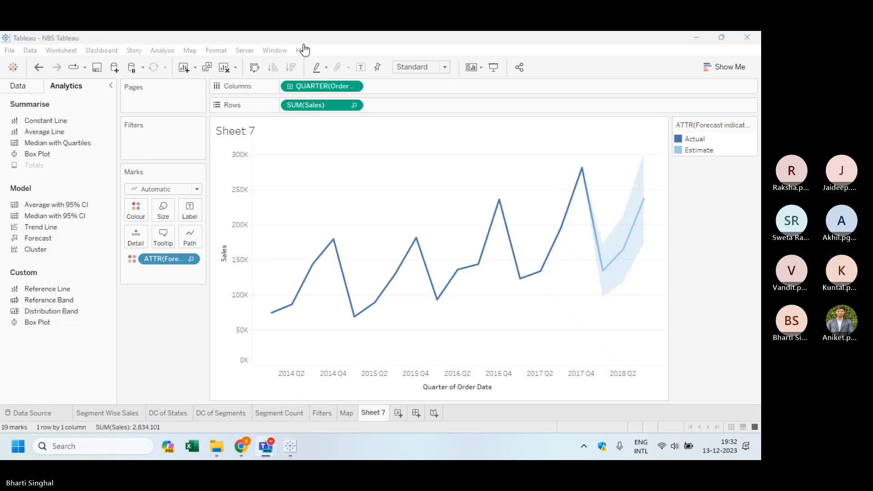
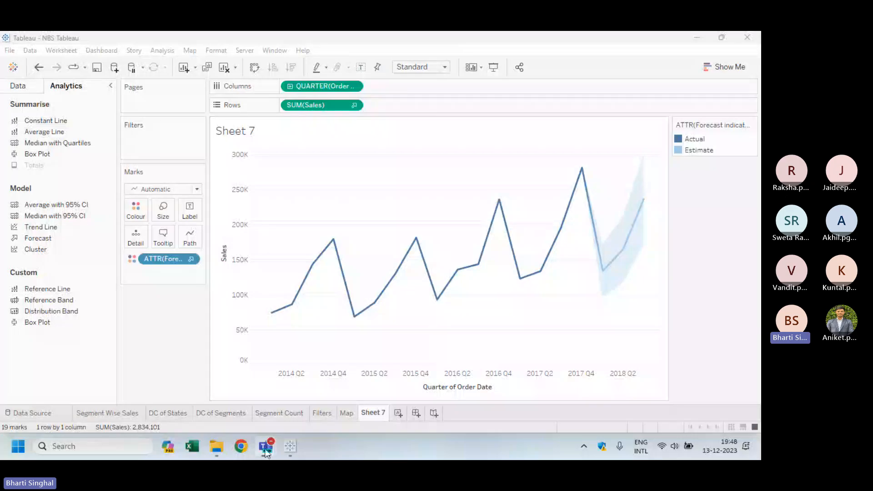
pyautogui.moveTo(267, 453)
pyautogui.click(287, 376)
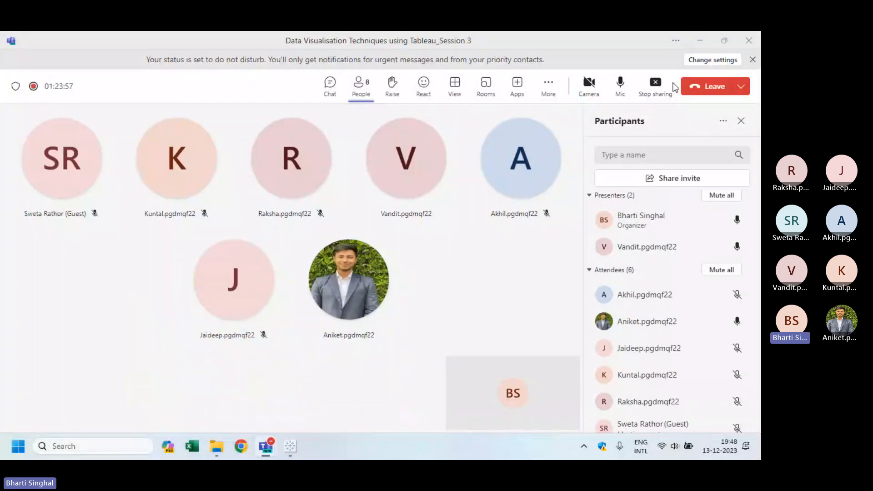
pyautogui.click(672, 86)
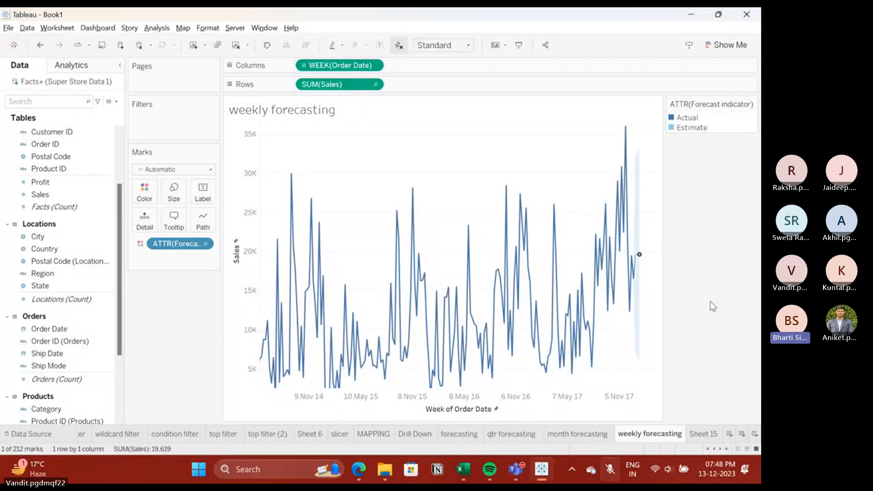
# Step: Examine the January 2018 estimates at the end of the weekly forecasting chart
pyautogui.click(640, 259)
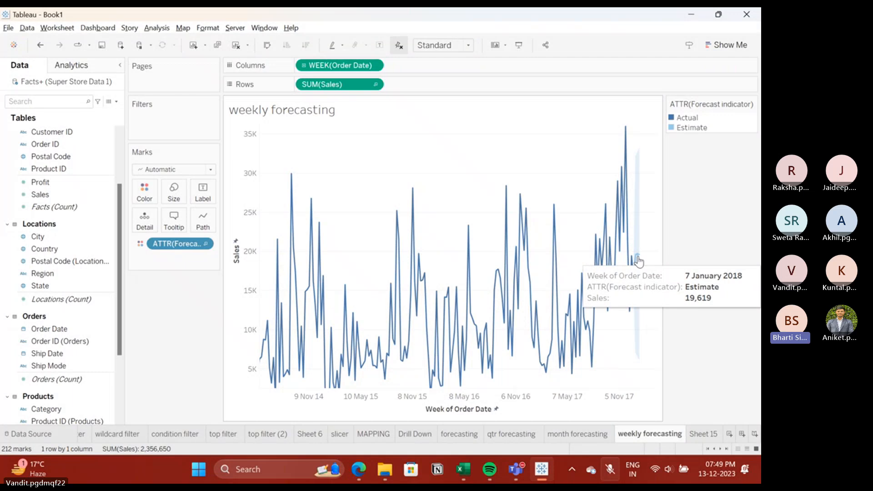
pyautogui.scroll(3, 638, 260)
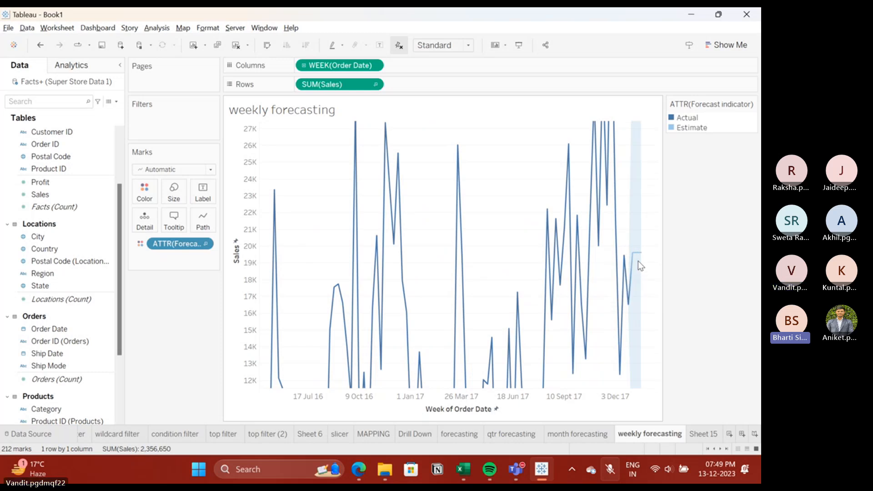
pyautogui.scroll(-2, 638, 261)
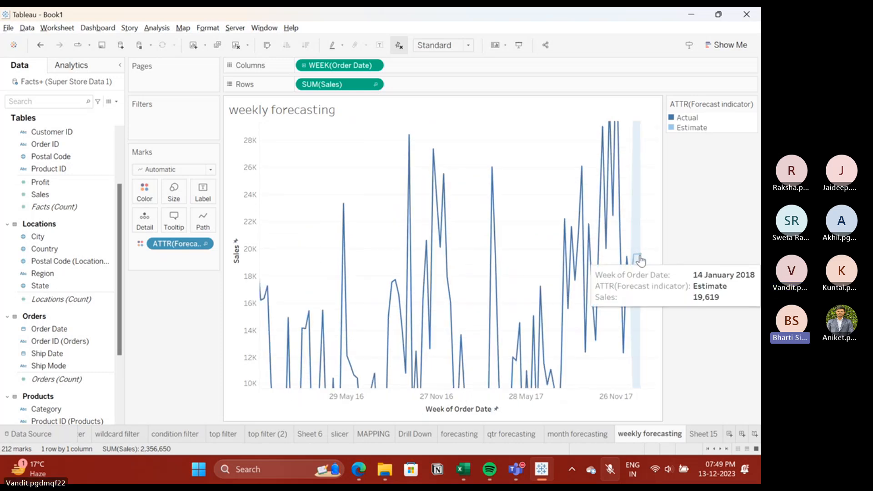
# Step: Open the forecast options from the 14 January 2018 estimate on the weekly chart and check the forecast length
pyautogui.click(640, 261)
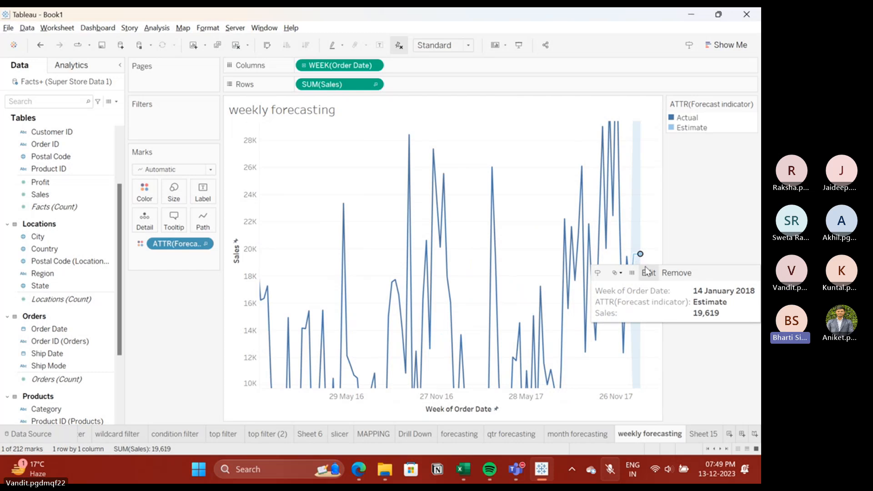
pyautogui.click(646, 268)
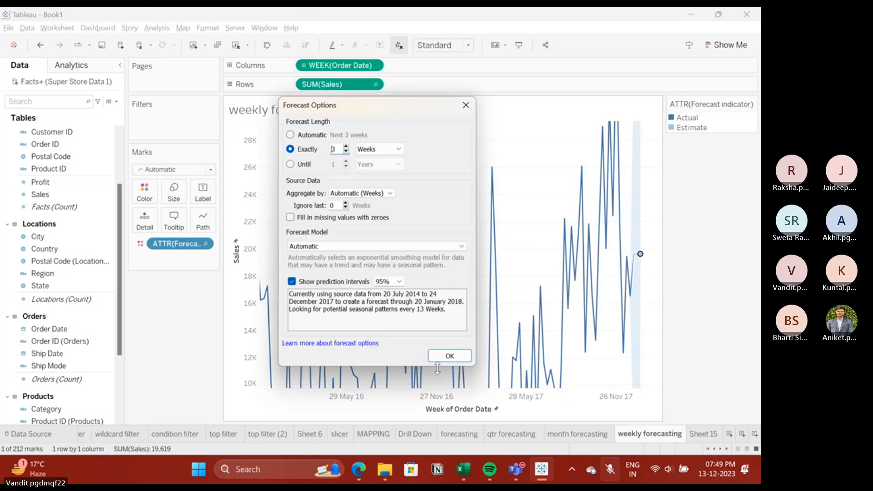
pyautogui.click(449, 357)
pyautogui.moveTo(636, 259)
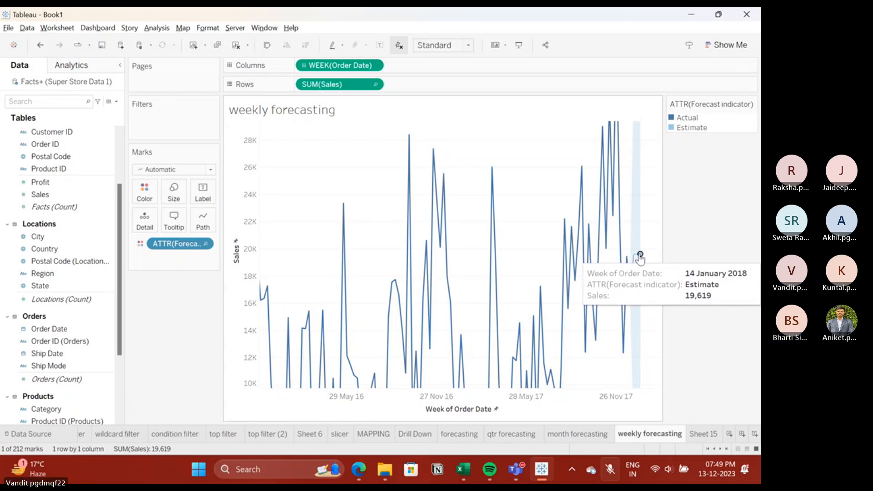
pyautogui.click(655, 267)
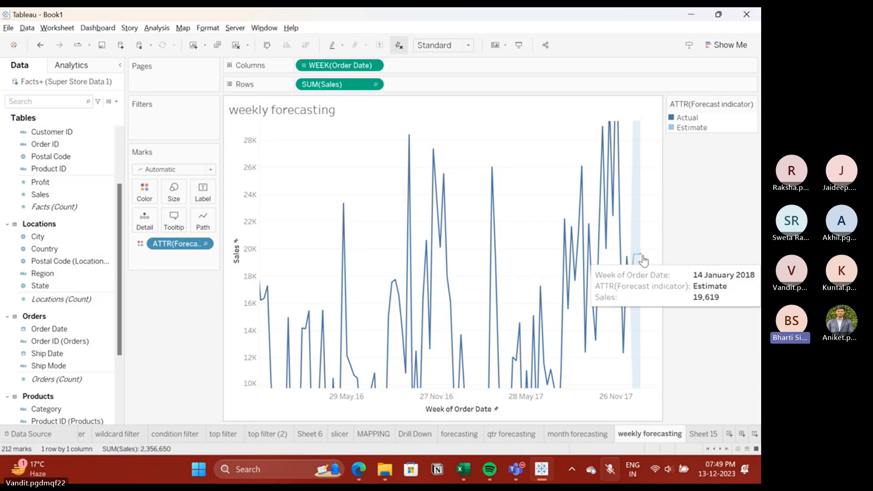
pyautogui.click(640, 255)
pyautogui.click(649, 273)
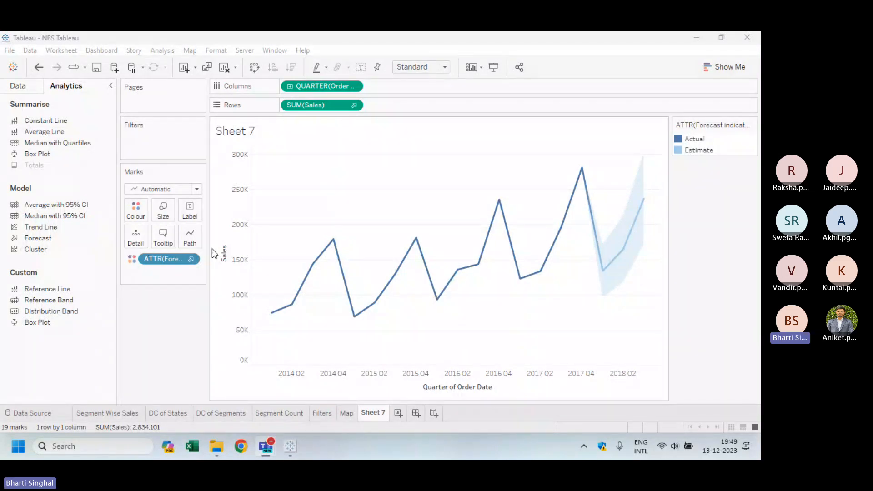
# Step: Try the Shape and Circle mark types on the quarterly forecast, restore Automatic, and inspect the 2018 estimates
pyautogui.click(197, 188)
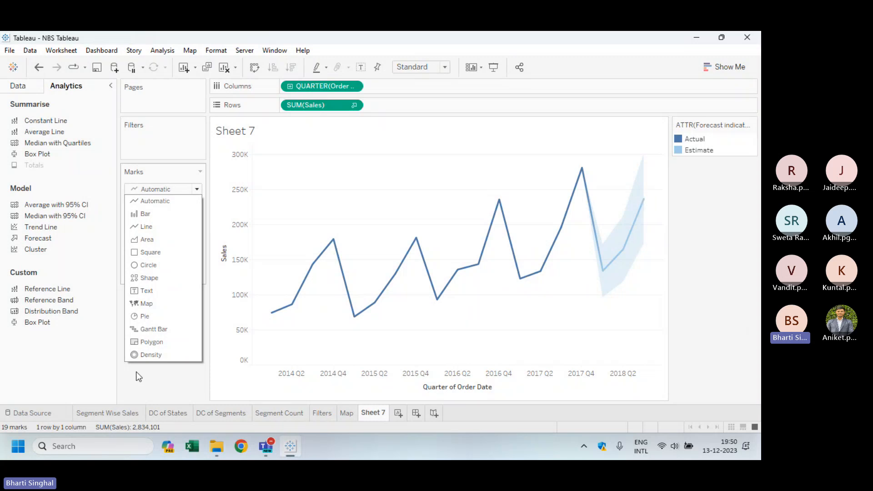
pyautogui.click(162, 277)
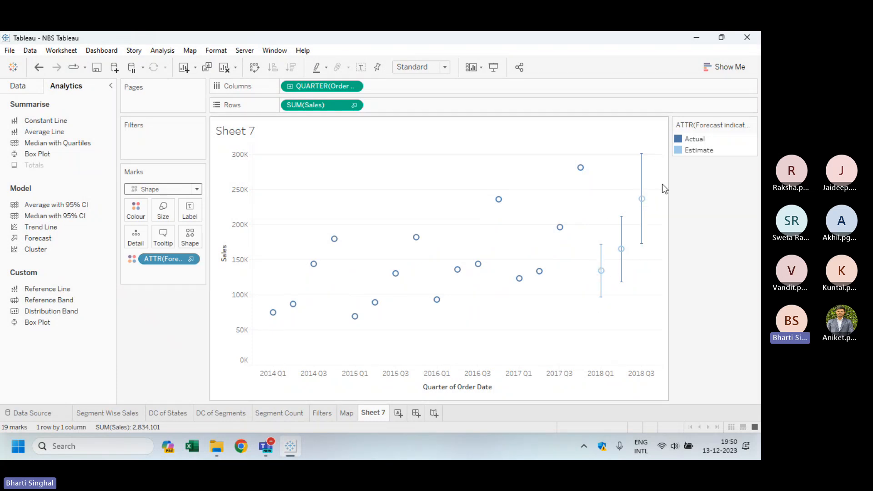
pyautogui.moveTo(639, 200)
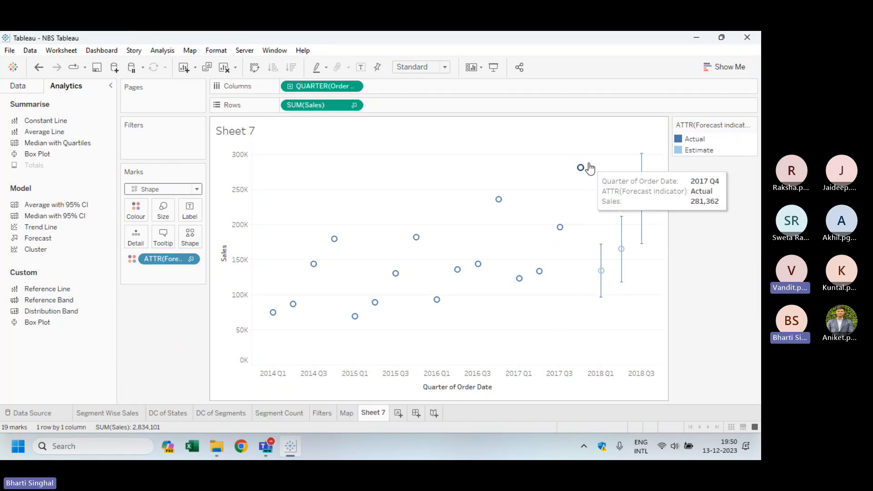
pyautogui.click(173, 190)
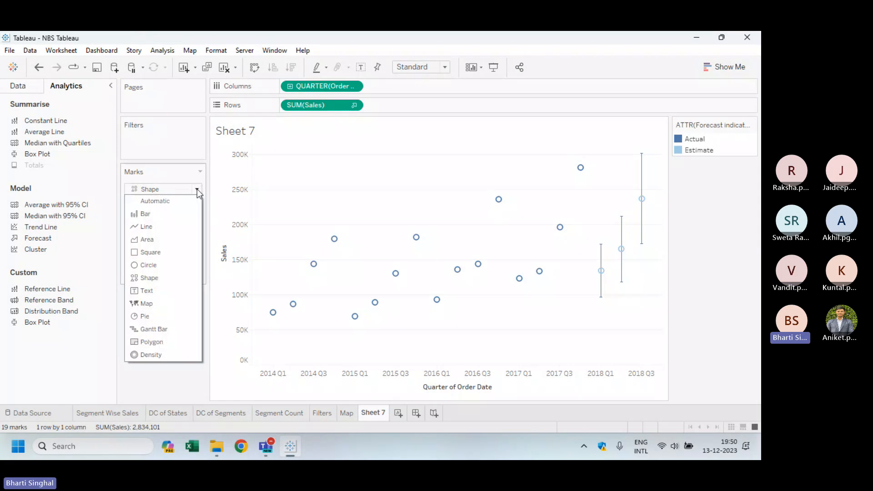
pyautogui.click(166, 264)
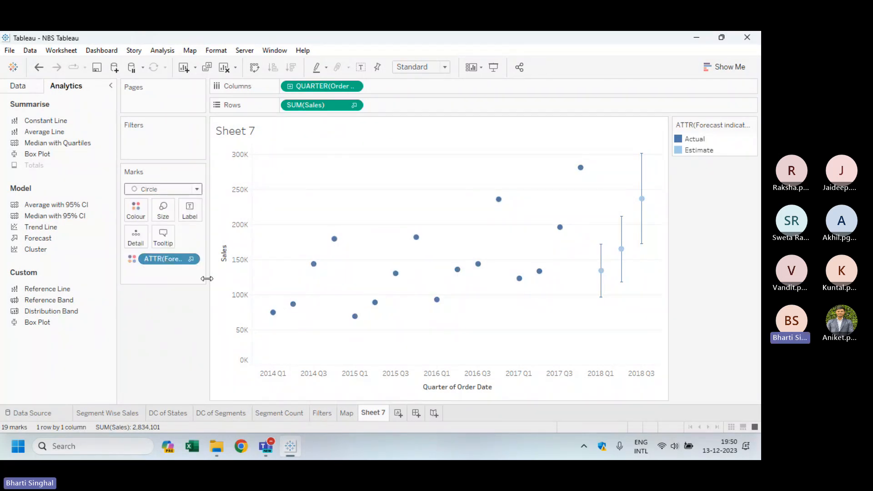
pyautogui.click(164, 189)
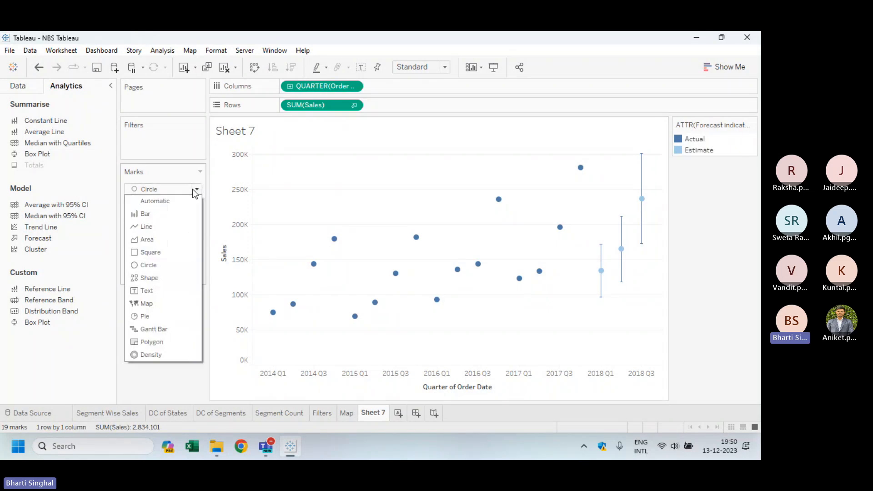
pyautogui.click(172, 200)
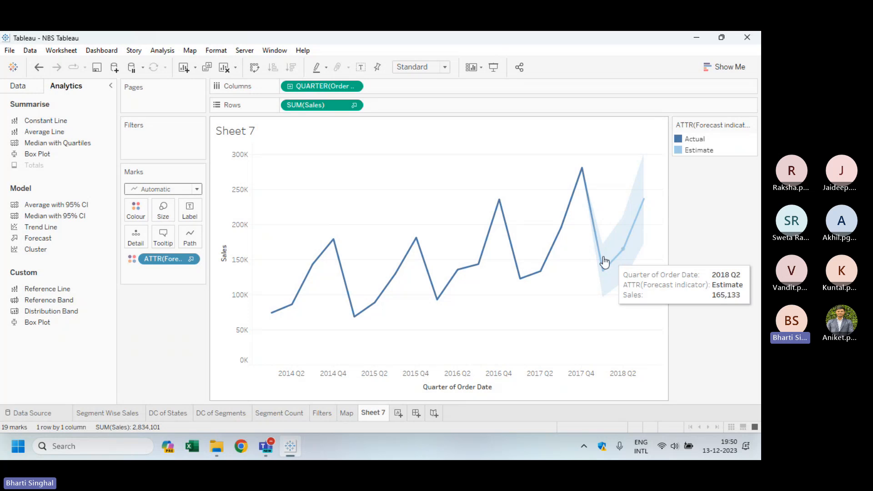
pyautogui.moveTo(627, 253)
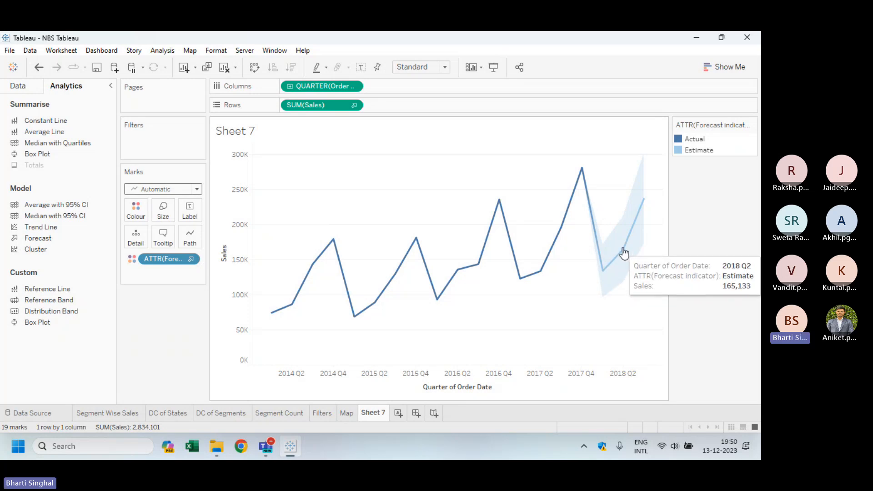
pyautogui.moveTo(602, 275)
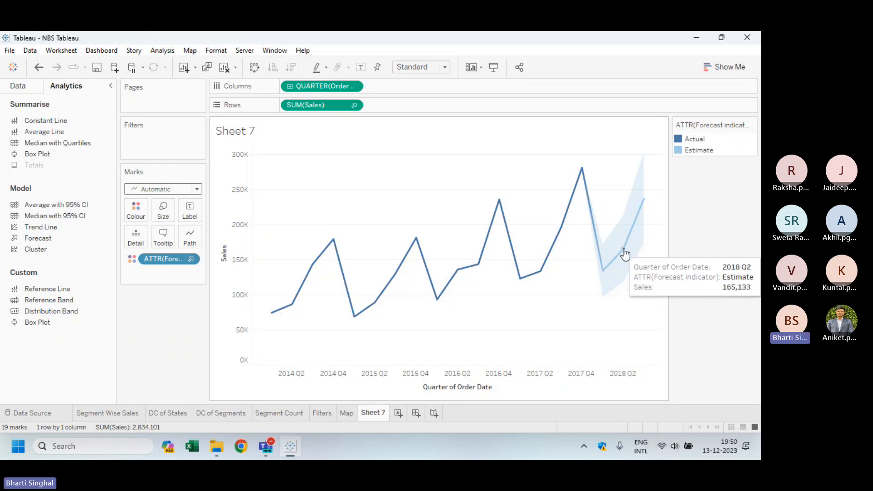
pyautogui.moveTo(643, 212)
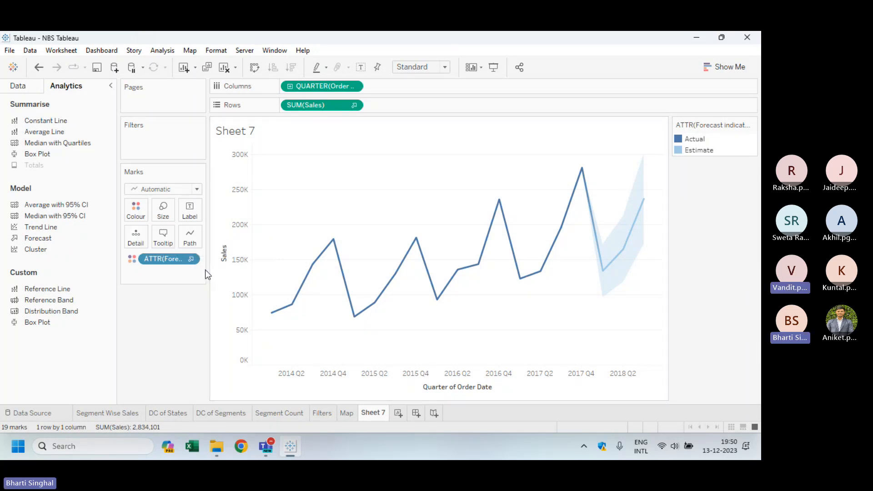
# Step: Show a highlighter for the forecast indicator and view its formatting options without changing them
pyautogui.rightClick(152, 260)
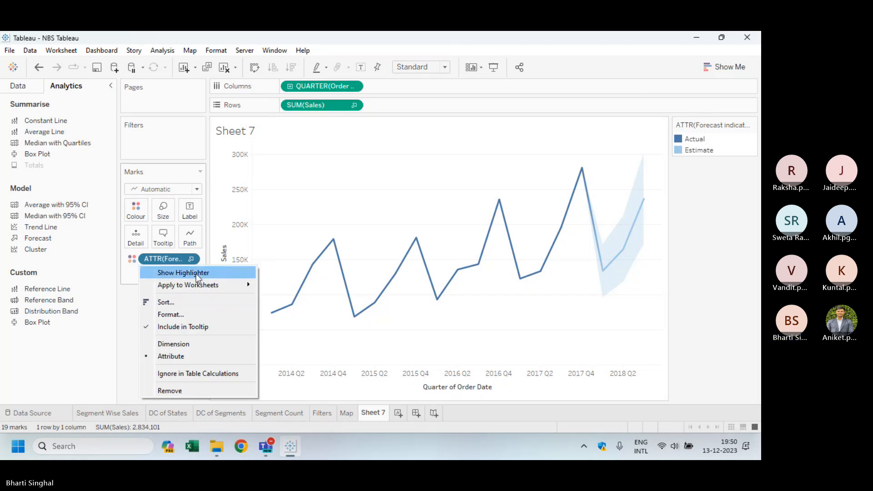
pyautogui.click(184, 273)
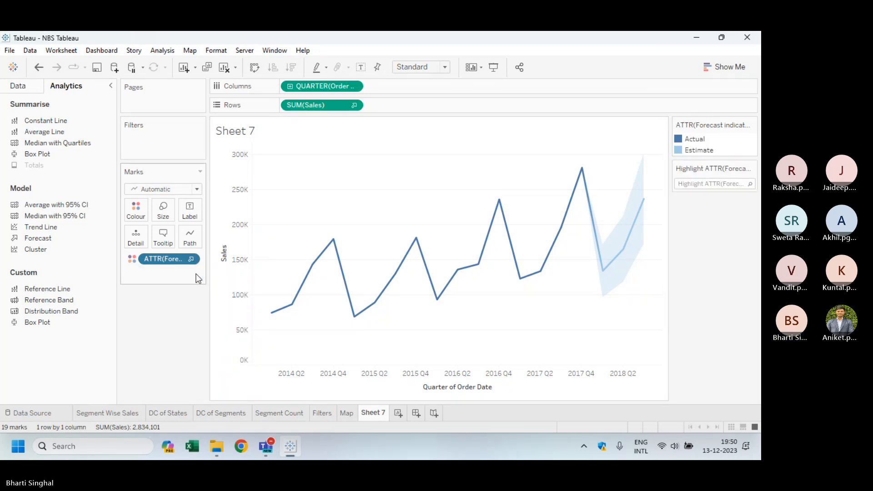
pyautogui.click(754, 169)
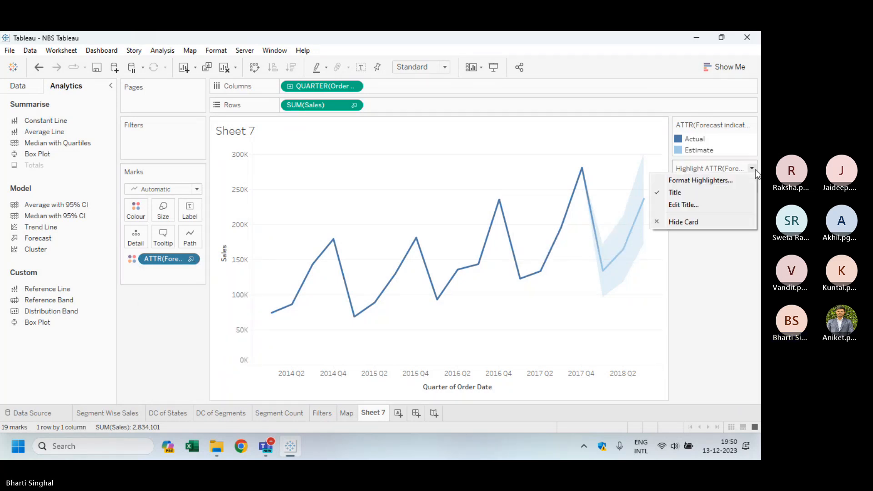
pyautogui.click(724, 182)
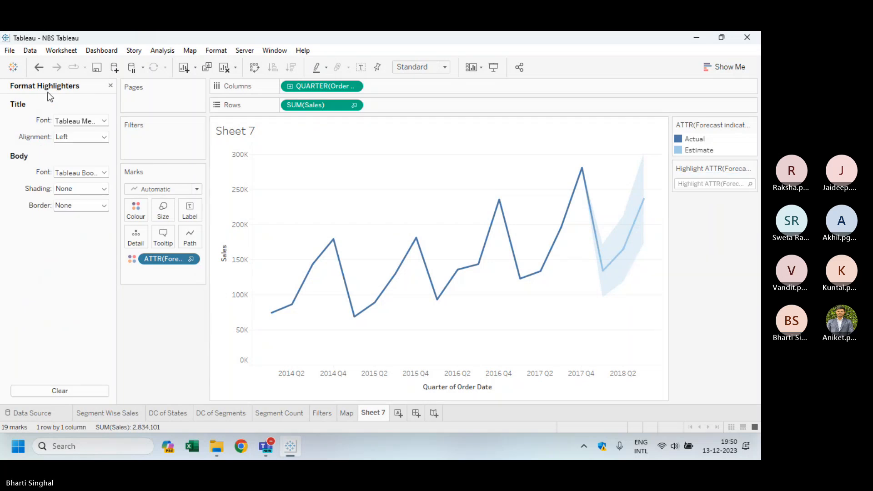
pyautogui.click(110, 85)
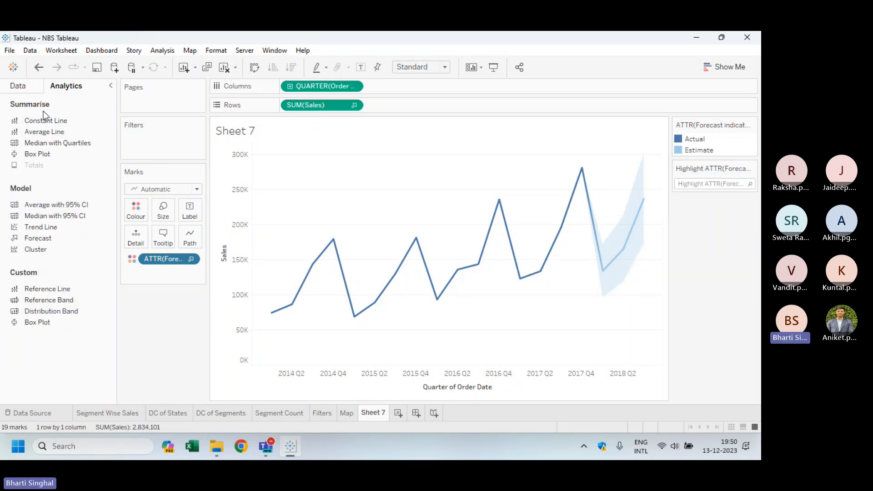
# Step: Rename the Sheet 7 worksheet as Forecasting
pyautogui.click(17, 86)
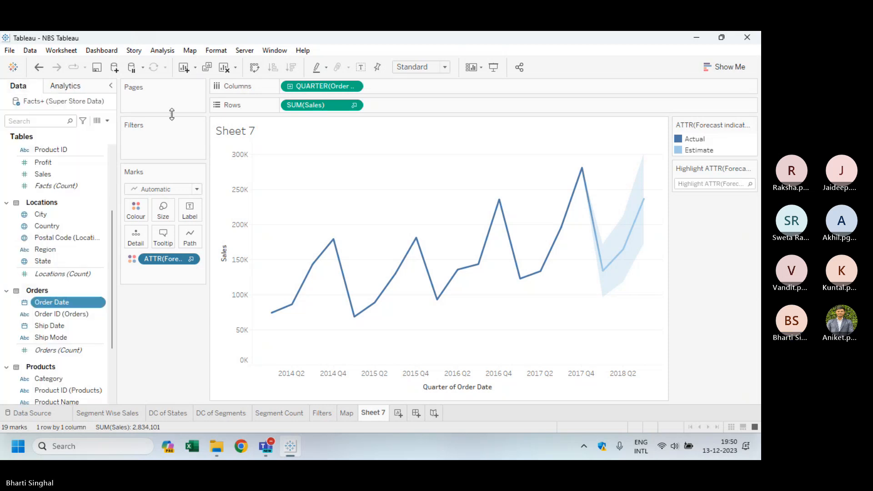
pyautogui.rightClick(372, 413)
pyautogui.click(402, 277)
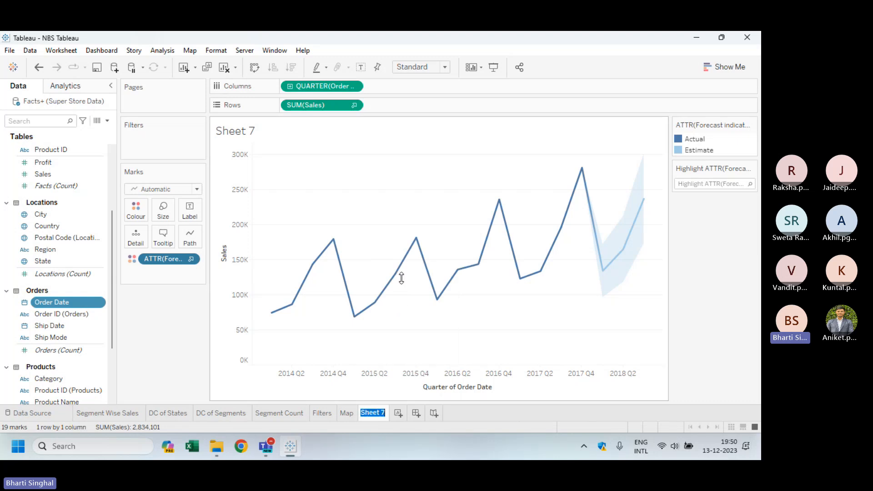
pyautogui.write('Forecasting')
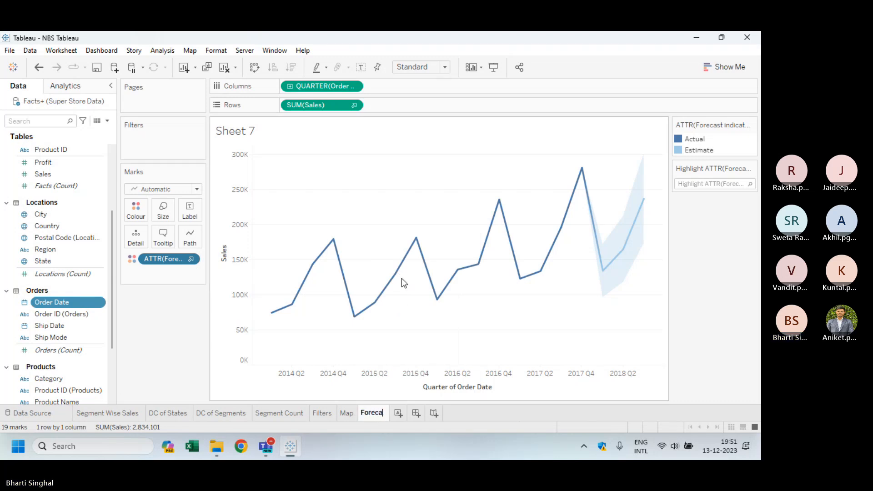
pyautogui.press('Return')
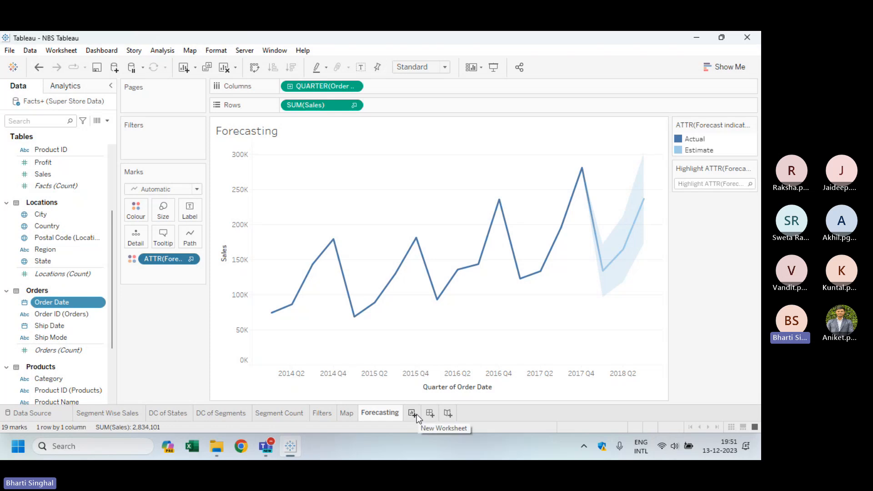
pyautogui.click(9, 50)
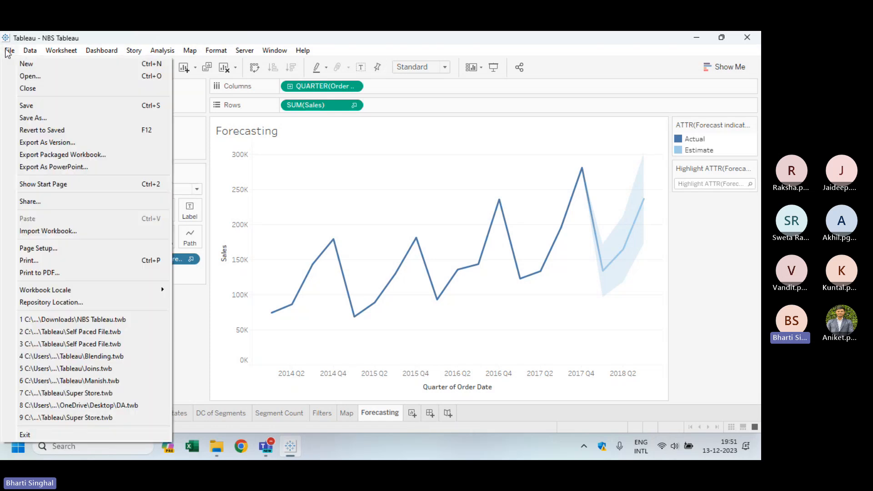
pyautogui.click(26, 55)
pyautogui.click(26, 52)
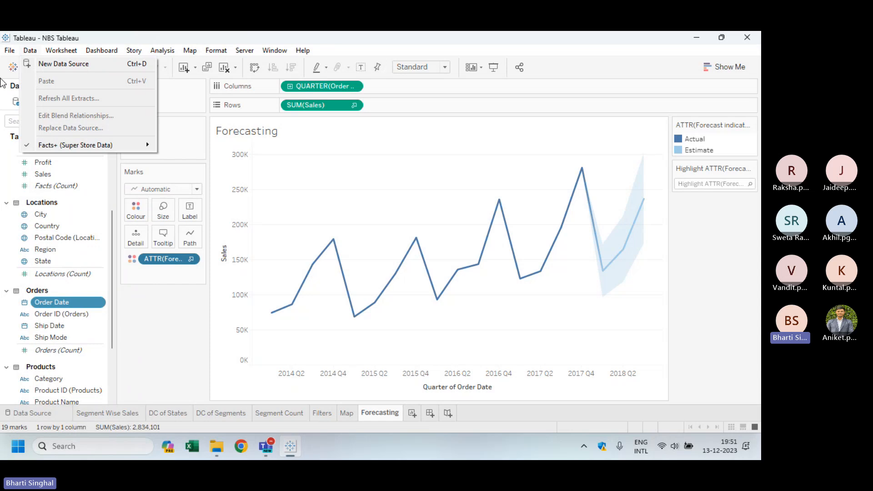
pyautogui.moveTo(13, 53)
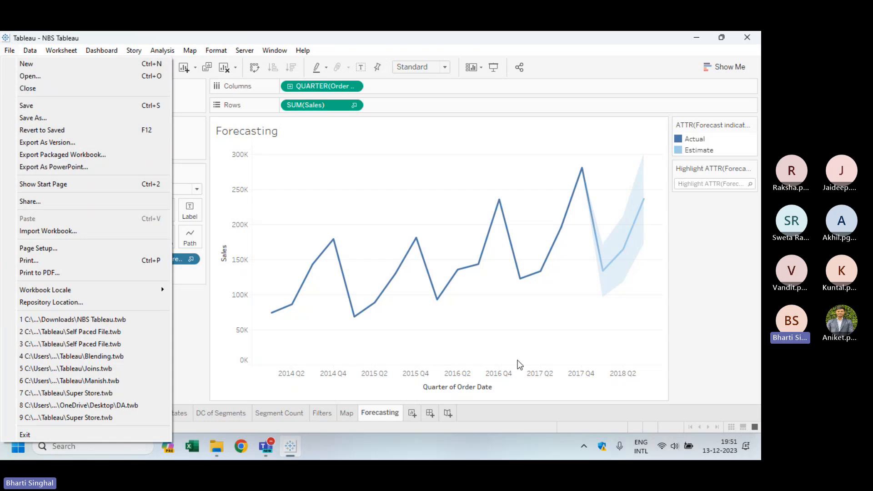
pyautogui.click(430, 427)
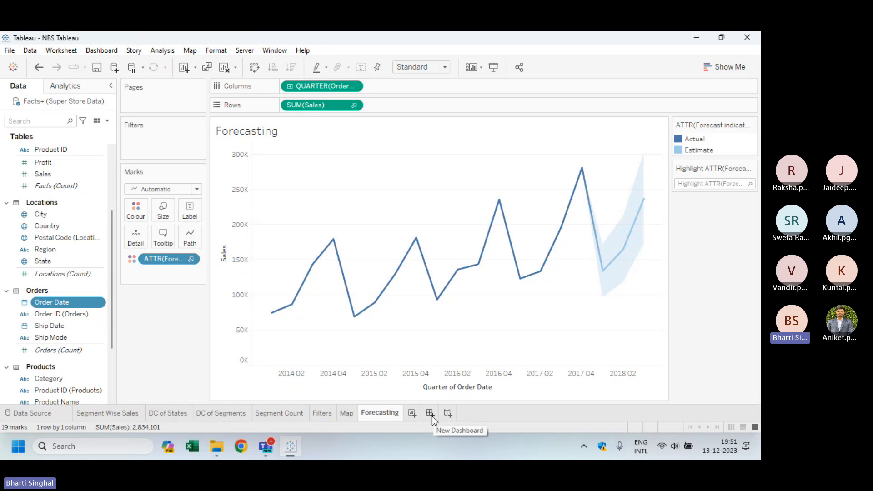
# Step: Create a new dashboard and place the Segment Count sheet on its empty canvas
pyautogui.click(430, 414)
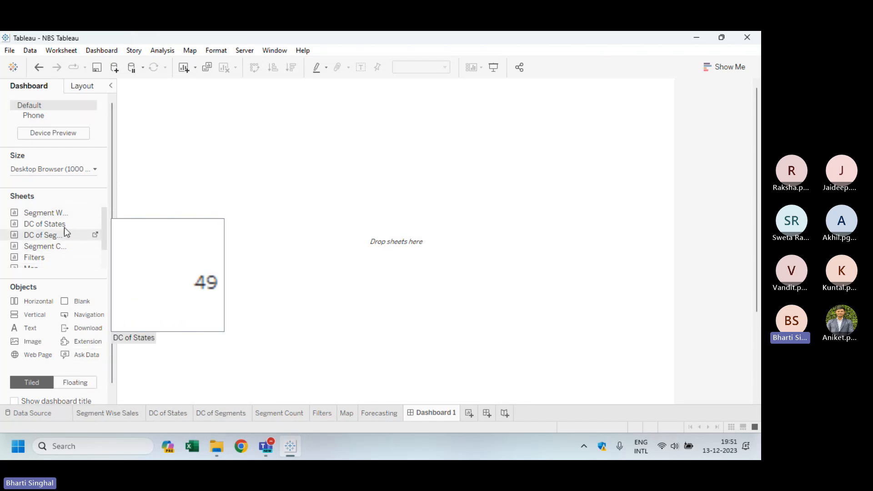
pyautogui.moveTo(106, 209); pyautogui.dragTo(100, 245)
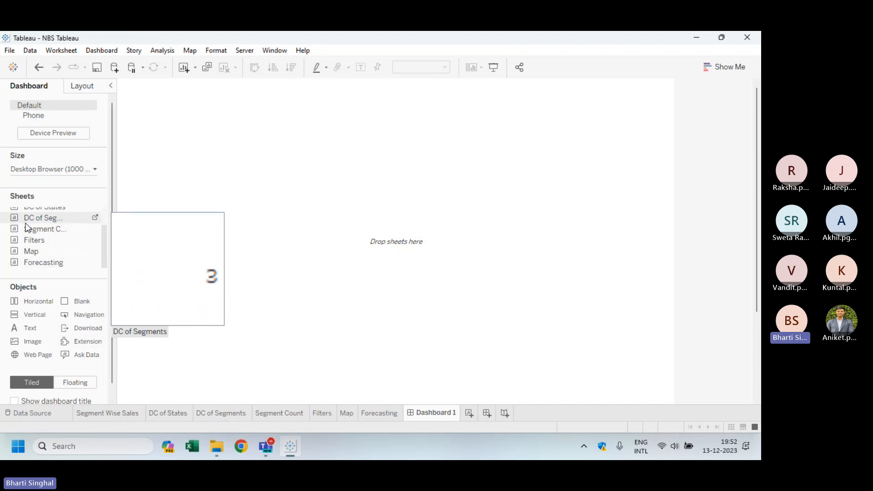
pyautogui.moveTo(107, 241); pyautogui.dragTo(107, 220)
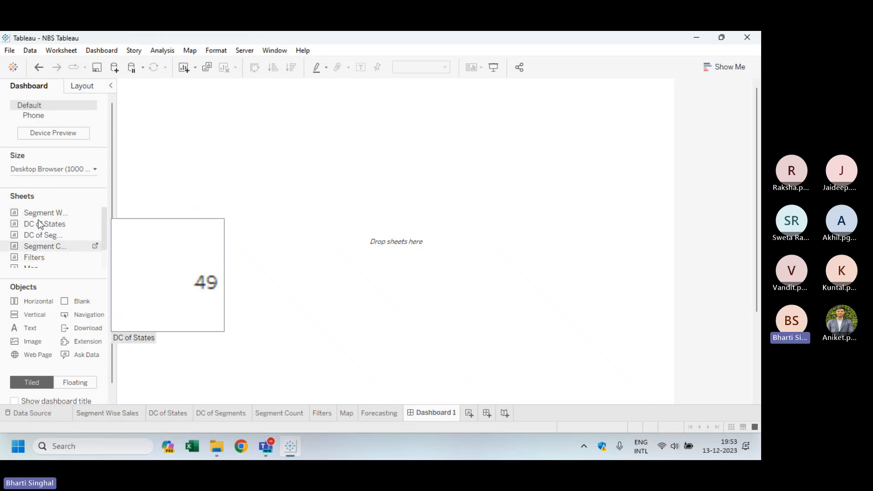
pyautogui.moveTo(38, 237)
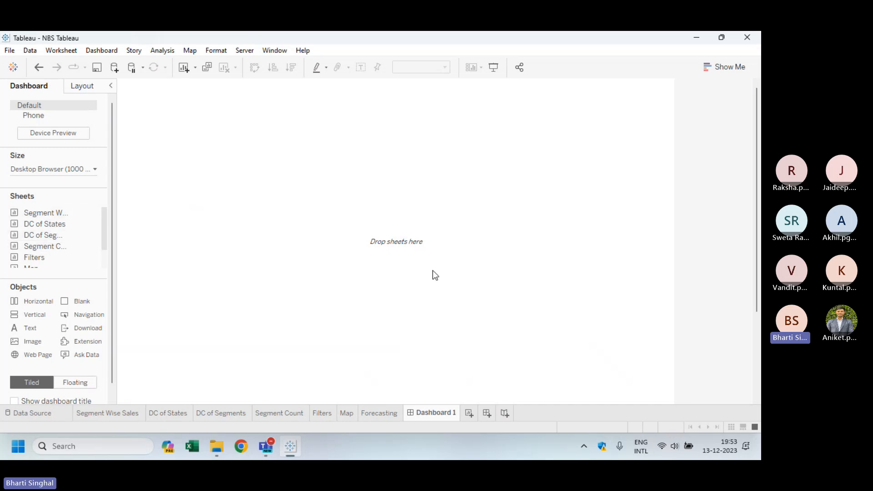
pyautogui.moveTo(56, 258)
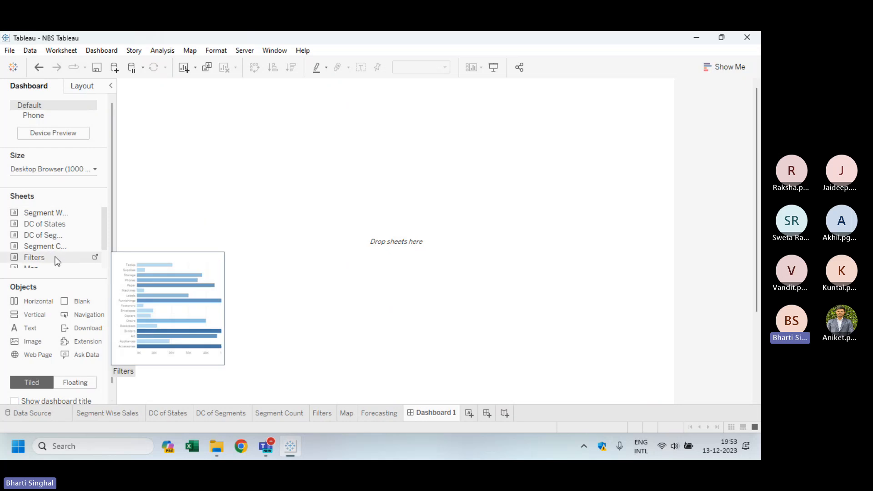
pyautogui.moveTo(42, 246); pyautogui.dragTo(229, 190)
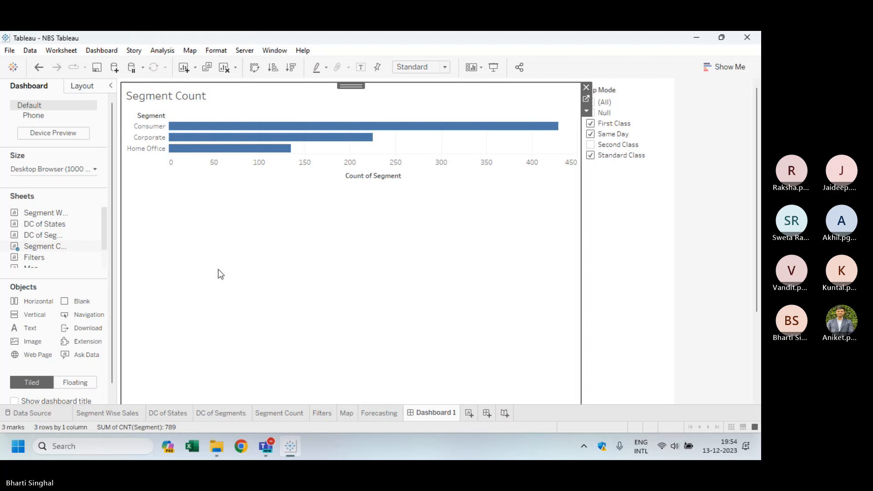
pyautogui.scroll(-2, 106, 229)
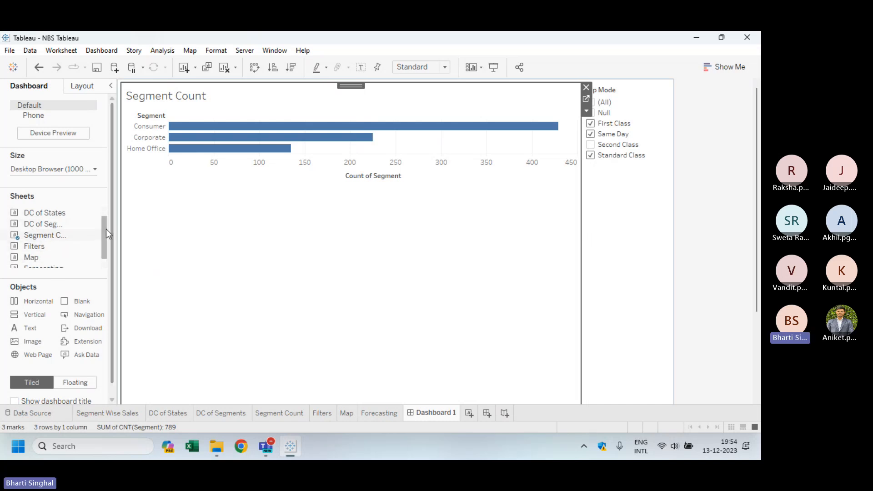
# Step: Add the Map, Forecasting and Filters sheets, arranging Forecasting above Segment Count and Filters below Map in a two-by-two grid
pyautogui.moveTo(39, 252); pyautogui.dragTo(245, 288)
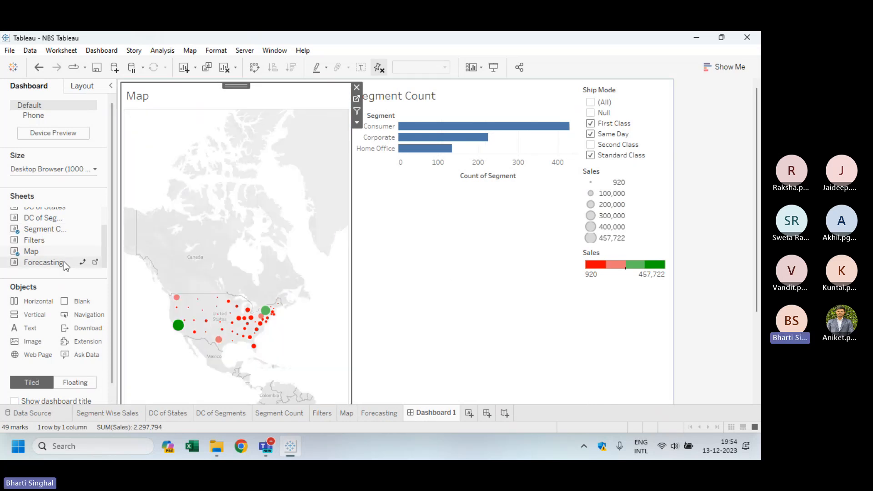
pyautogui.moveTo(63, 263); pyautogui.dragTo(425, 321)
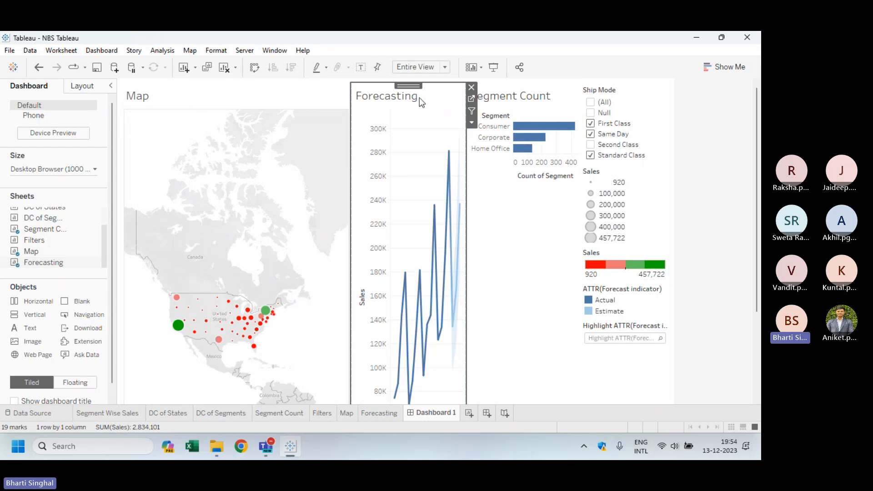
pyautogui.moveTo(413, 83); pyautogui.dragTo(507, 252)
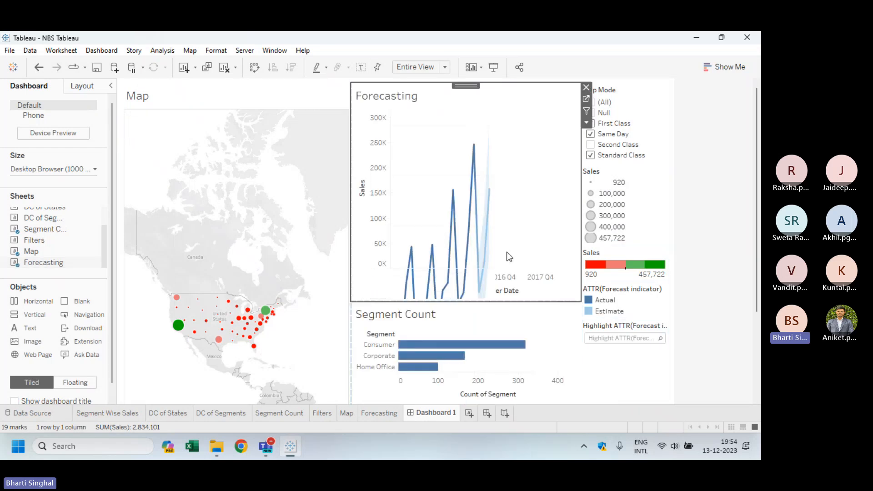
pyautogui.moveTo(476, 303); pyautogui.dragTo(481, 260)
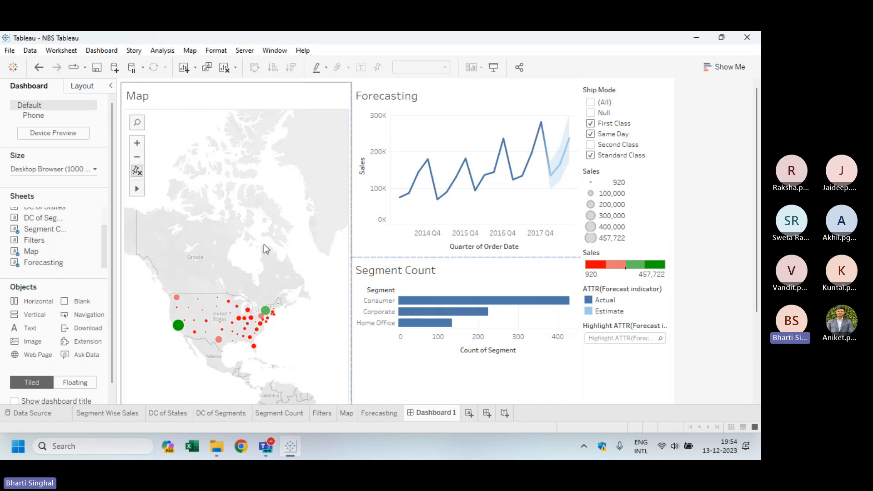
pyautogui.moveTo(32, 240); pyautogui.dragTo(244, 258)
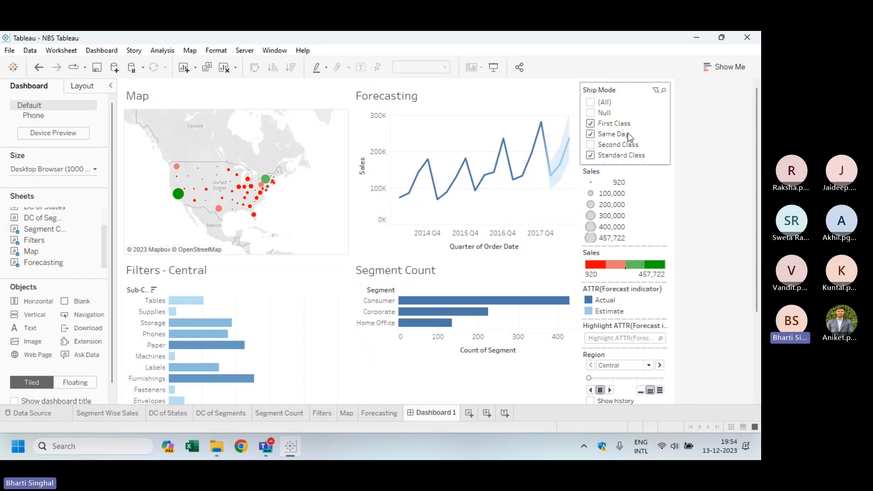
# Step: Include Second Class in the Ship Mode filter and remove that filter card from the dashboard
pyautogui.click(591, 144)
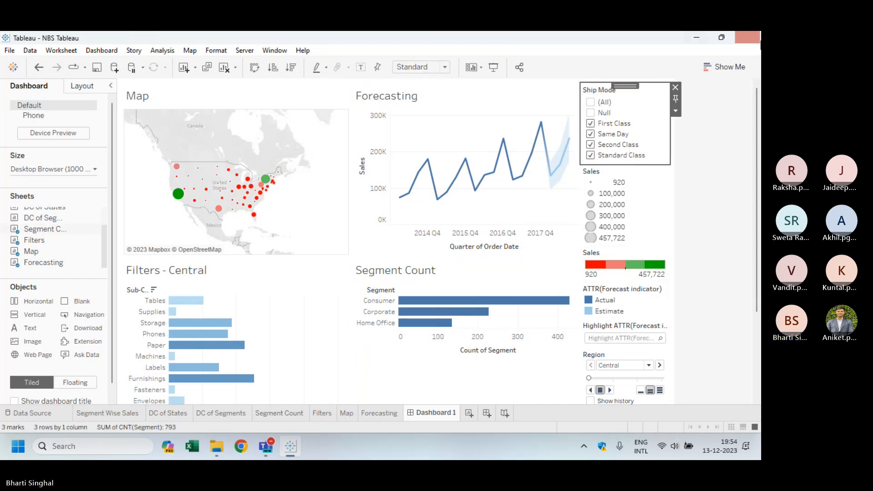
pyautogui.click(676, 88)
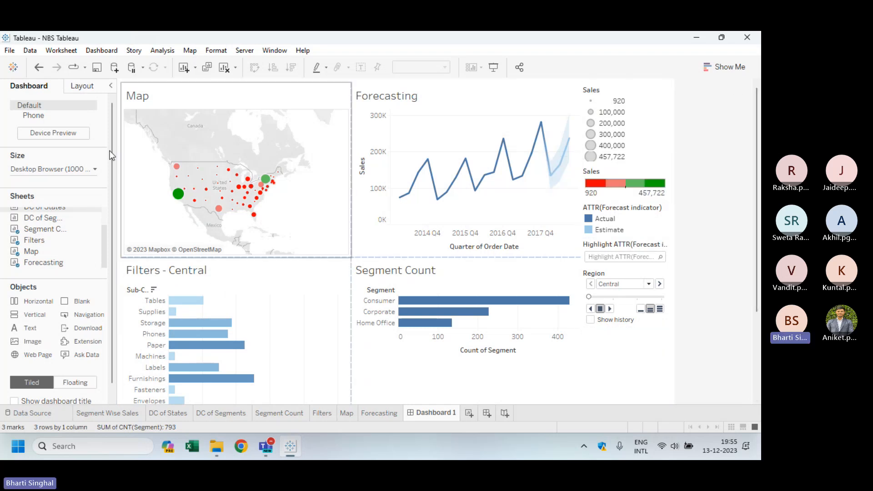
# Step: Select the outer Tiled container around the whole dashboard and remove that container while keeping its contents
pyautogui.click(83, 86)
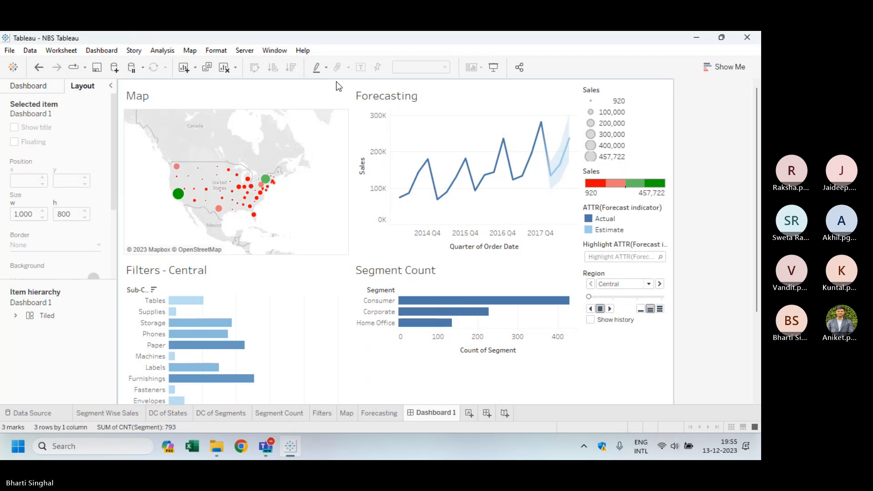
pyautogui.click(323, 81)
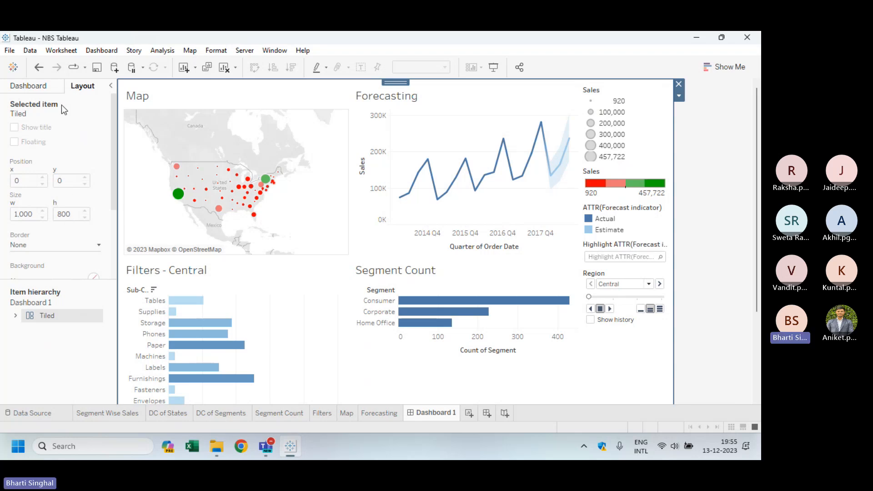
pyautogui.click(680, 96)
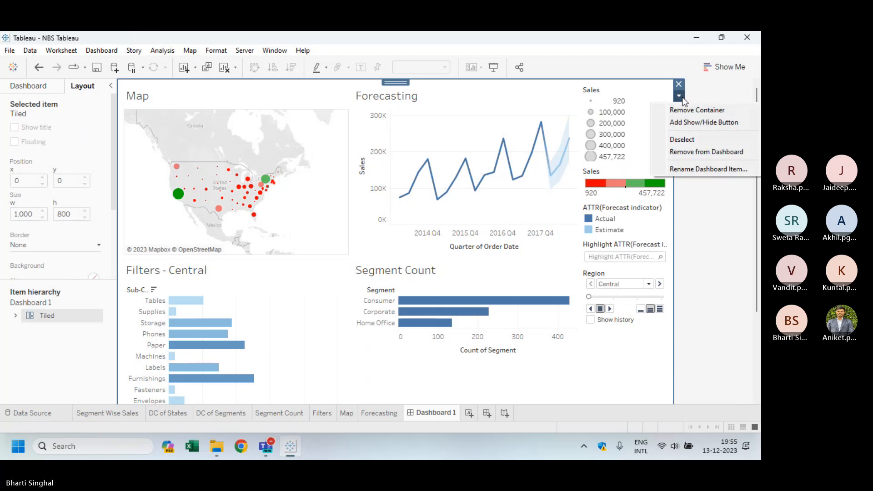
pyautogui.click(692, 110)
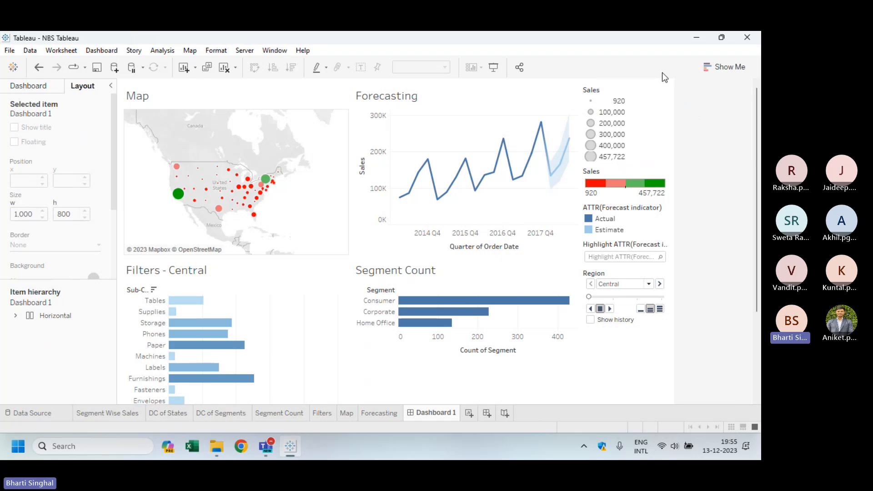
pyautogui.click(658, 84)
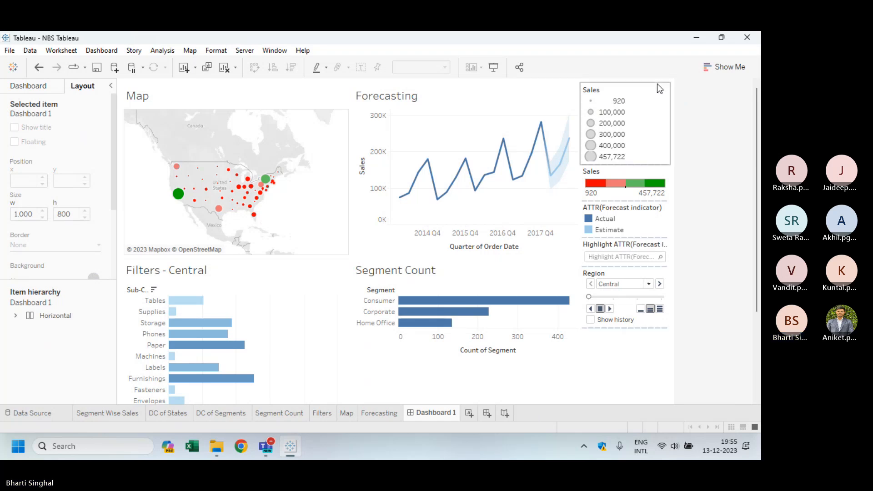
pyautogui.click(531, 82)
pyautogui.doubleClick(527, 87)
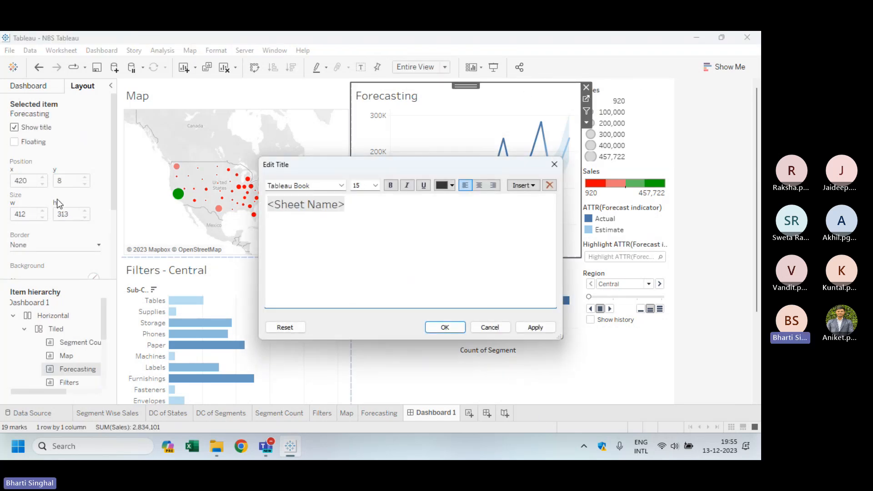
pyautogui.click(554, 165)
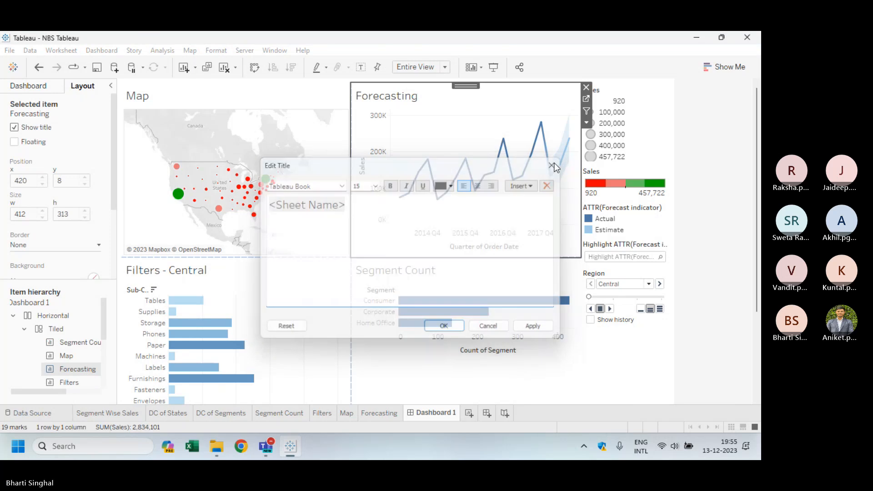
pyautogui.click(298, 82)
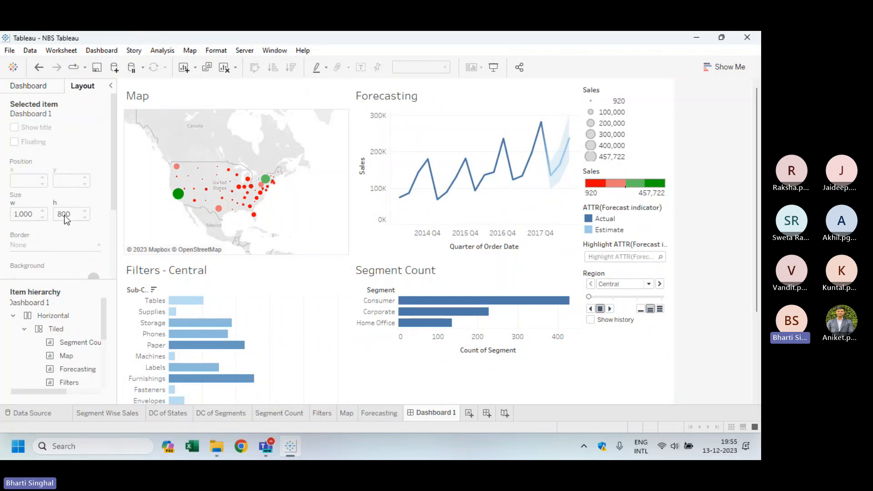
# Step: View the dashboard's Phone layout and return to the Default layout
pyautogui.click(36, 87)
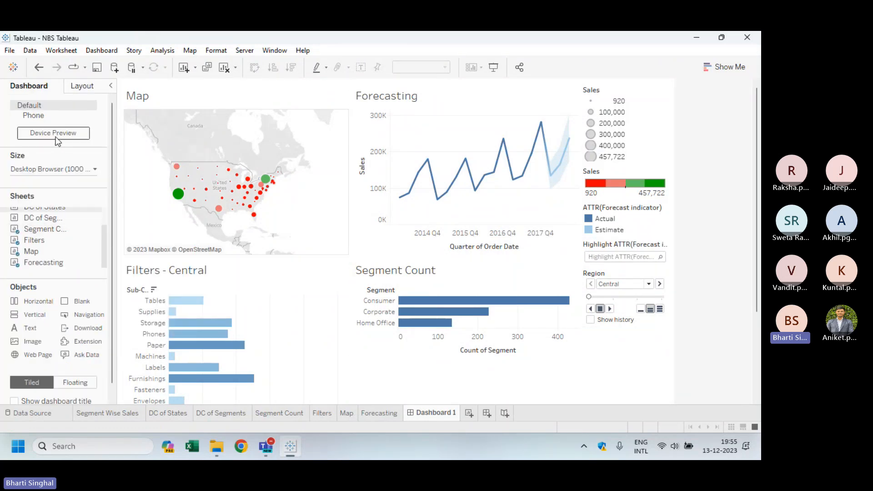
pyautogui.click(41, 117)
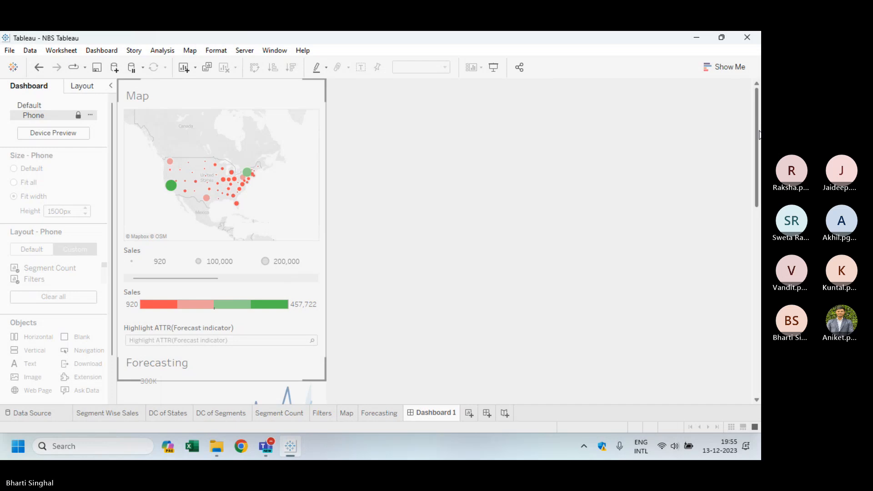
pyautogui.moveTo(759, 135); pyautogui.dragTo(757, 187)
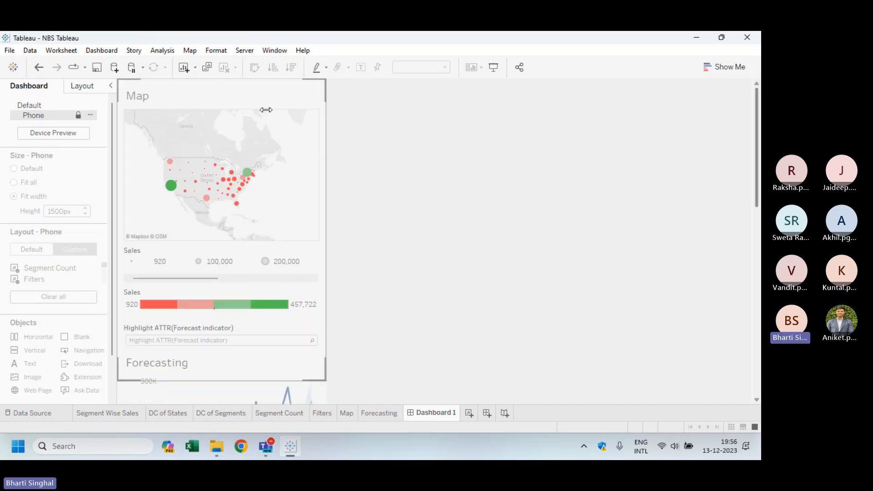
pyautogui.click(27, 106)
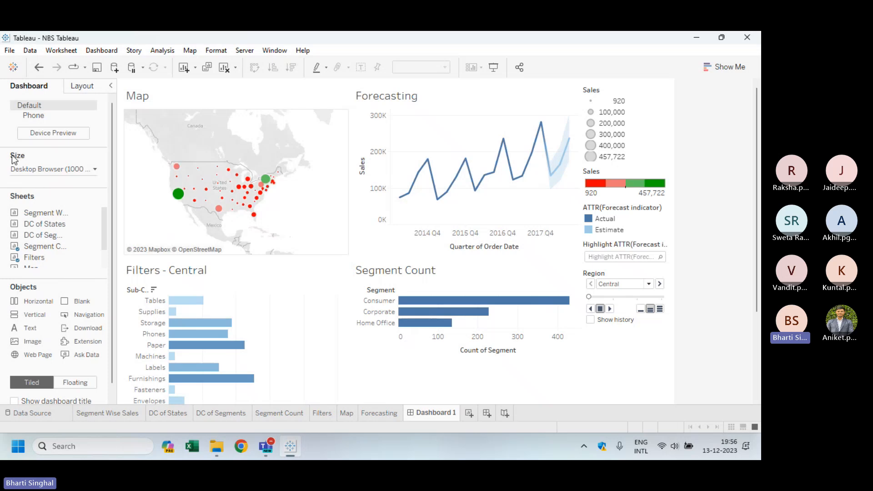
# Step: Set the fixed dashboard width to 1200 px
pyautogui.click(41, 170)
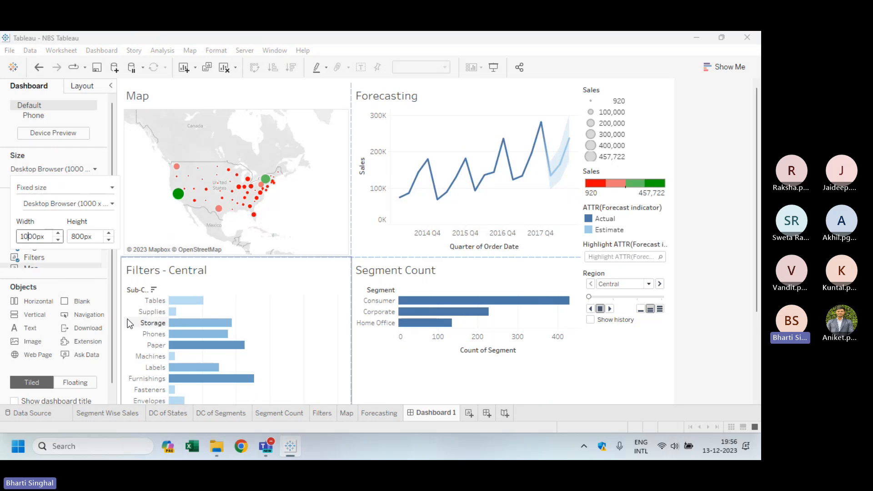
pyautogui.press('BackSpace')
pyautogui.write('2')
pyautogui.press('Return')
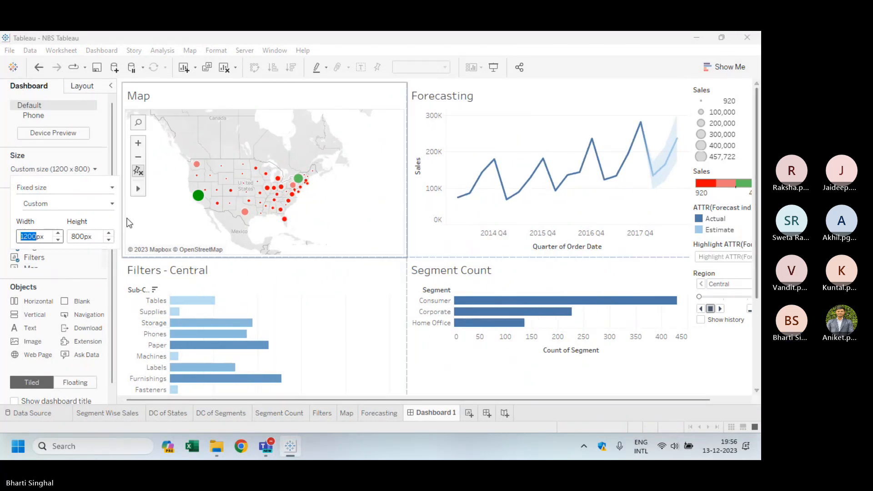
pyautogui.click(5, 201)
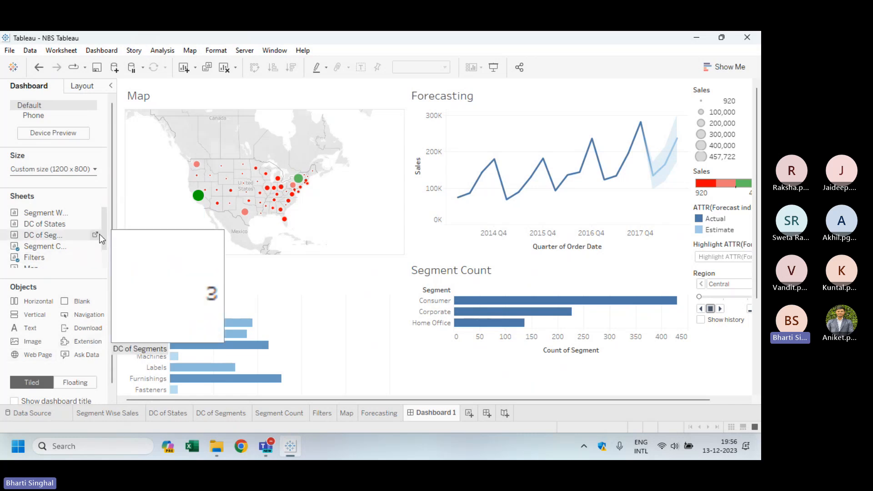
# Step: Add an image object beside the Filters sheet, browse for an image file, and leave the object without an image
pyautogui.scroll(-1, 103, 249)
pyautogui.scroll(-1, 103, 249)
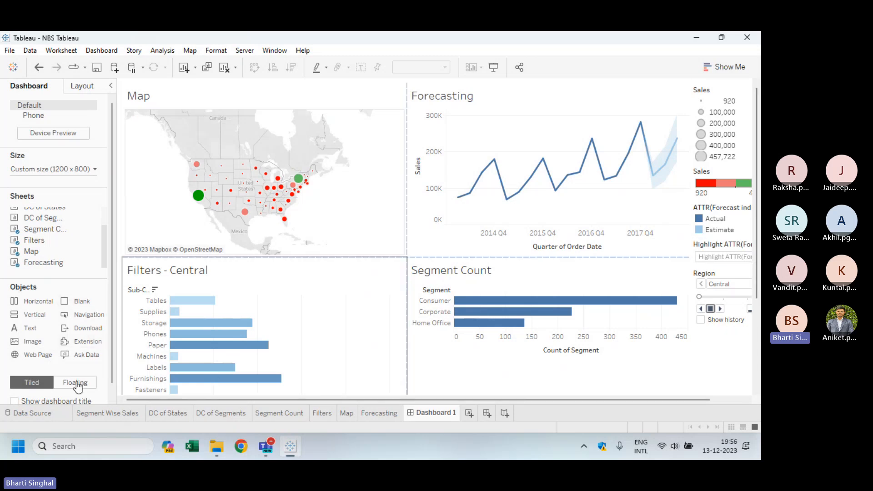
pyautogui.doubleClick(33, 342)
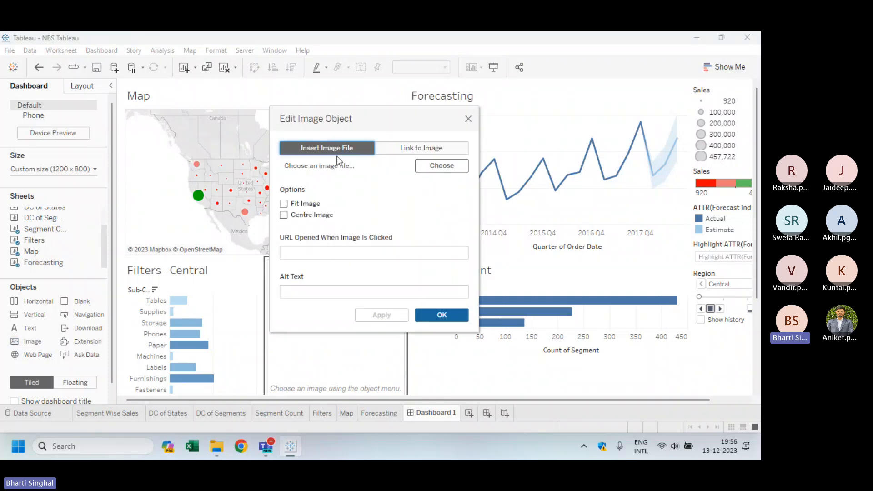
pyautogui.click(440, 168)
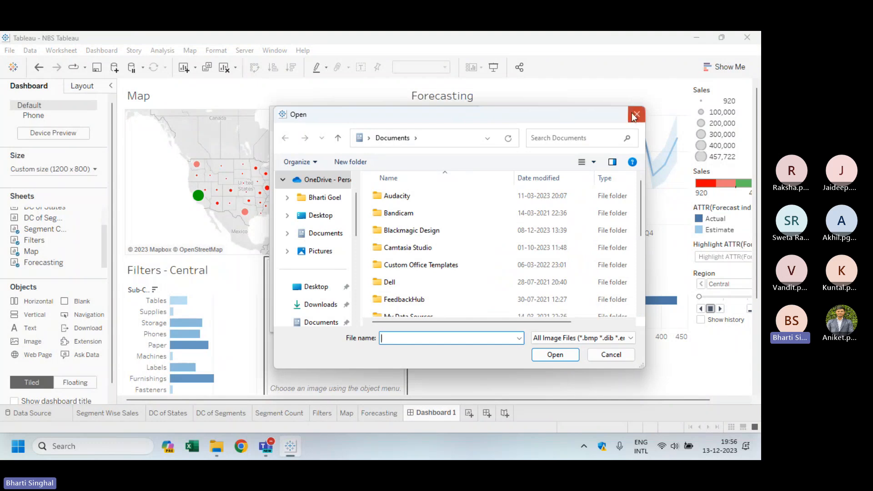
pyautogui.click(635, 115)
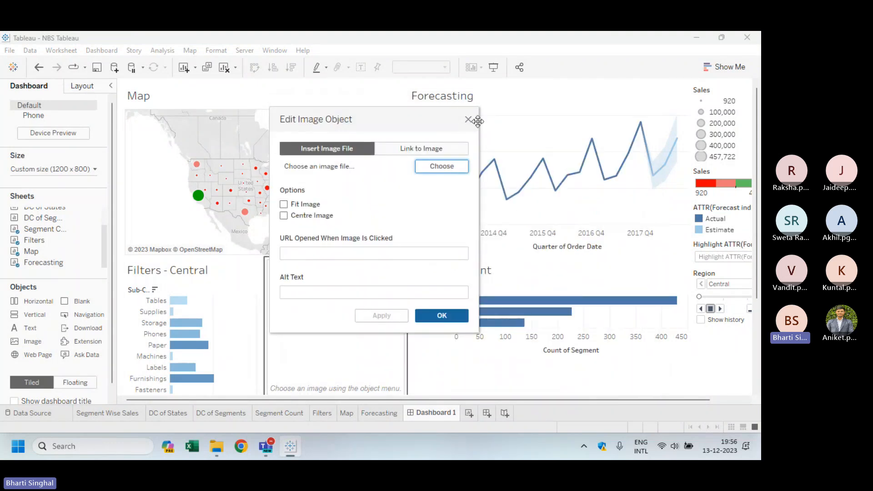
pyautogui.click(468, 120)
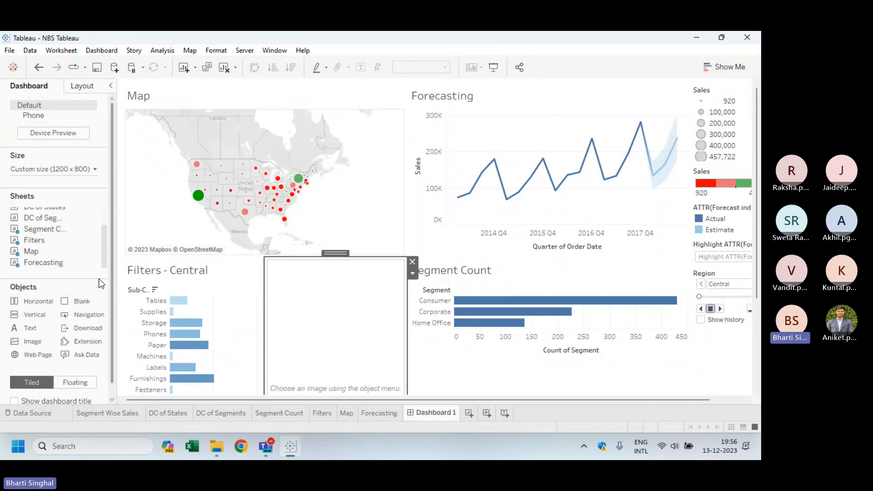
# Step: Switch object placement to Floating and back to Tiled, and show the dashboard title
pyautogui.scroll(-2, 111, 267)
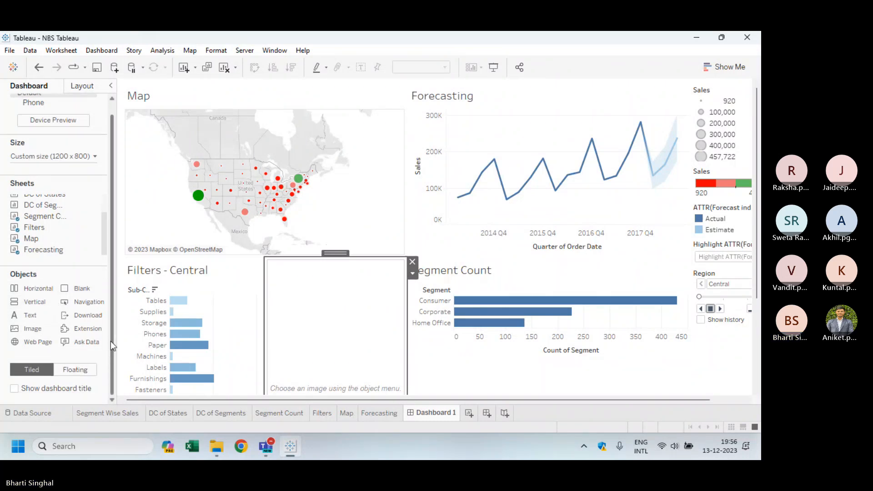
pyautogui.click(76, 370)
pyautogui.click(29, 373)
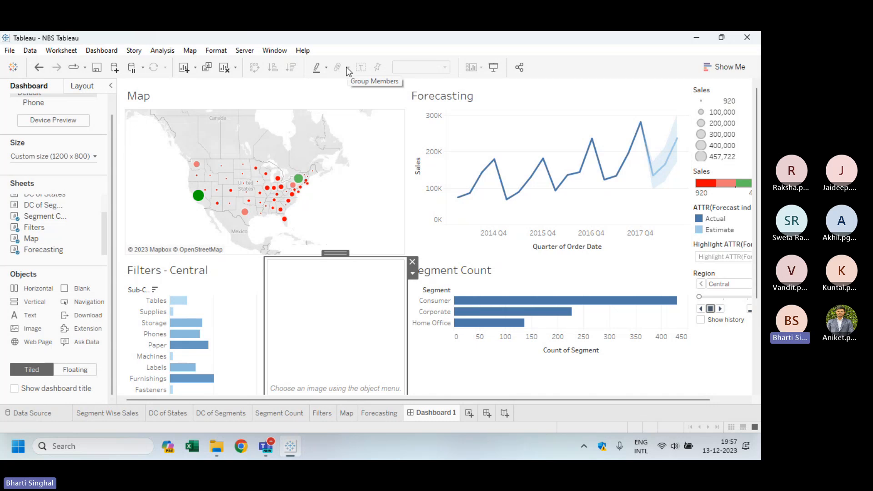
pyautogui.click(14, 389)
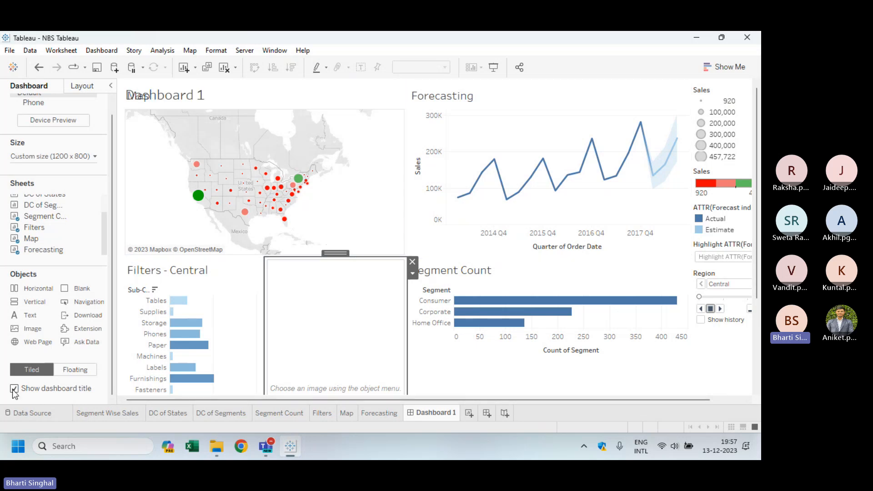
# Step: Try to make room for the dashboard title by moving and shortening the Map sheet, and undo the resize
pyautogui.click(168, 97)
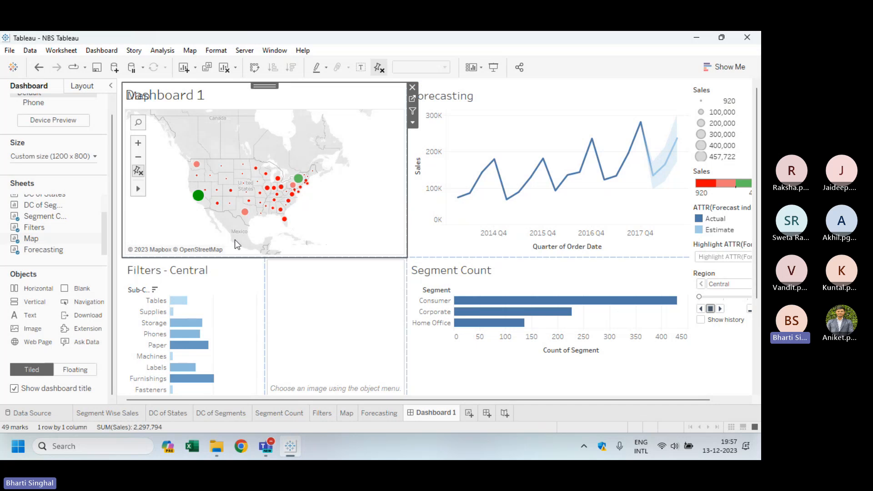
pyautogui.moveTo(263, 86); pyautogui.dragTo(286, 116)
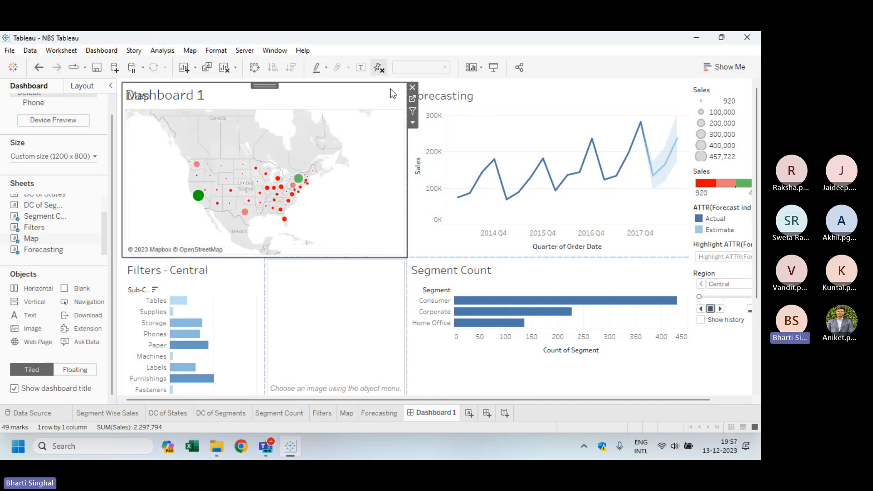
pyautogui.moveTo(269, 86); pyautogui.dragTo(270, 102)
pyautogui.moveTo(269, 257); pyautogui.dragTo(270, 230)
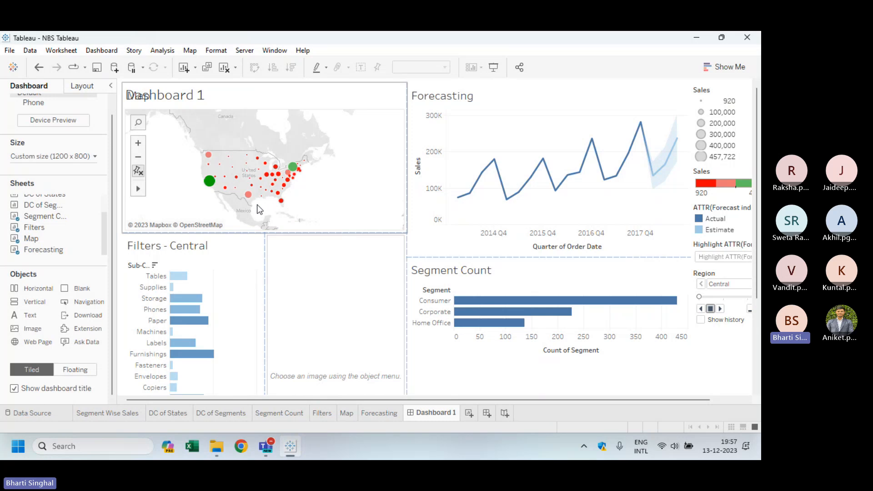
pyautogui.hotkey('ctrl', 'z')
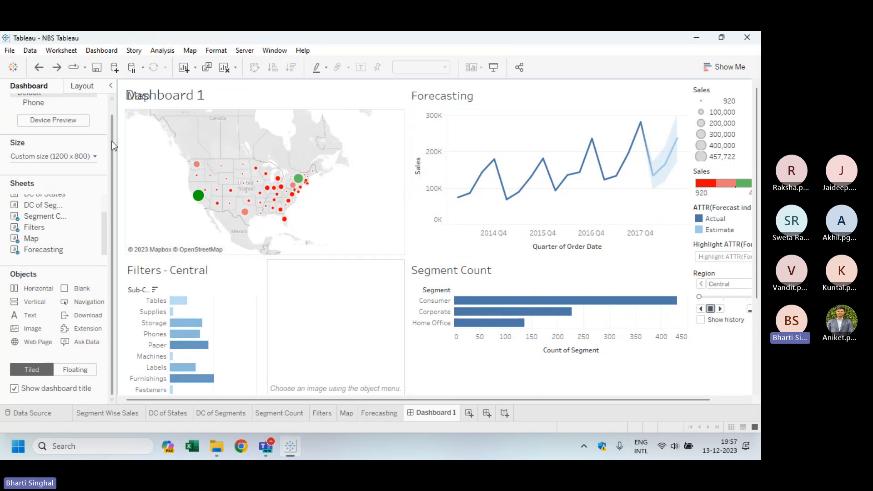
# Step: Open the dashboard's layout settings, examine its item hierarchy, and collapse and restore the side pane
pyautogui.click(86, 89)
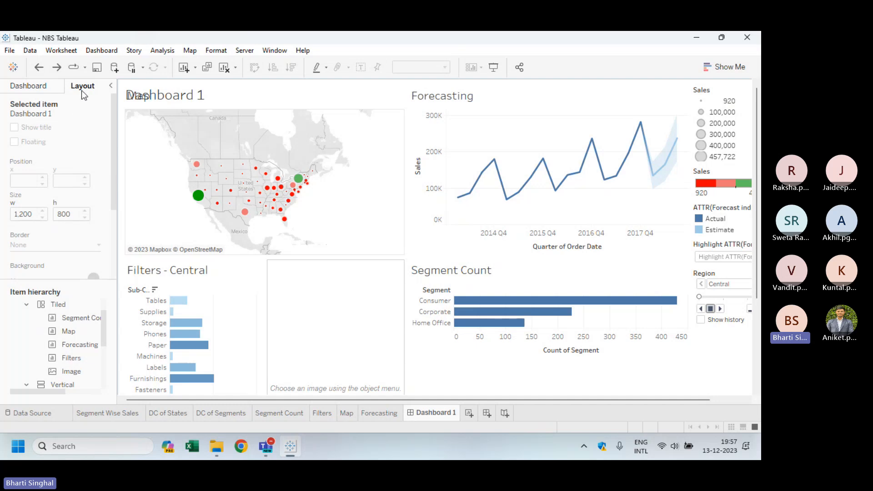
pyautogui.moveTo(102, 321); pyautogui.dragTo(102, 299)
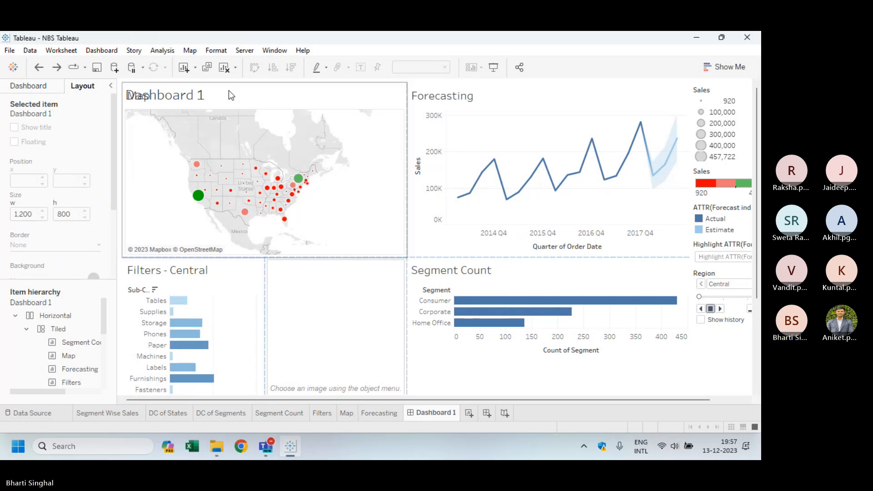
pyautogui.click(111, 86)
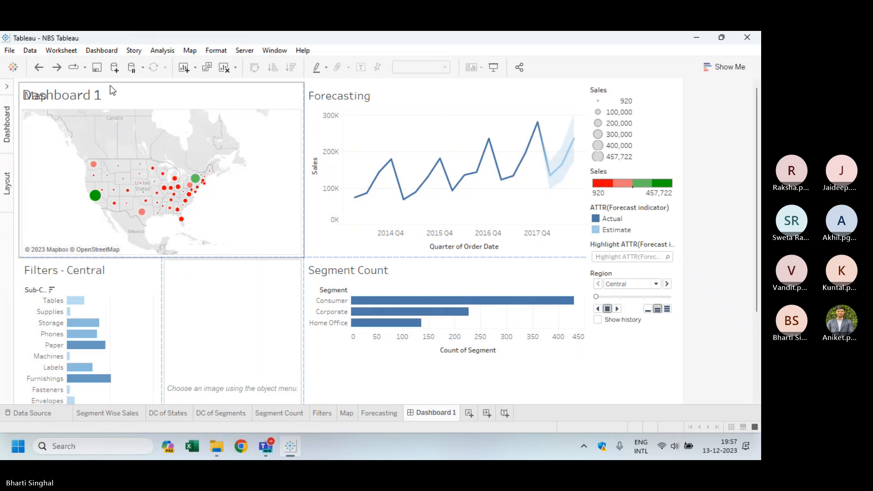
pyautogui.click(7, 182)
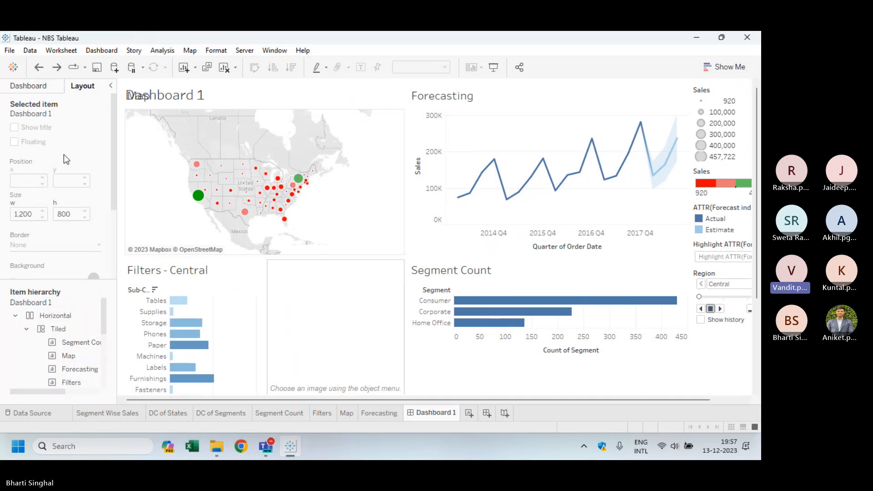
# Step: Inspect the layout properties of the Forecasting sheet, the outer tiled container and the Map sheet, including the Map's background colour options
pyautogui.click(539, 116)
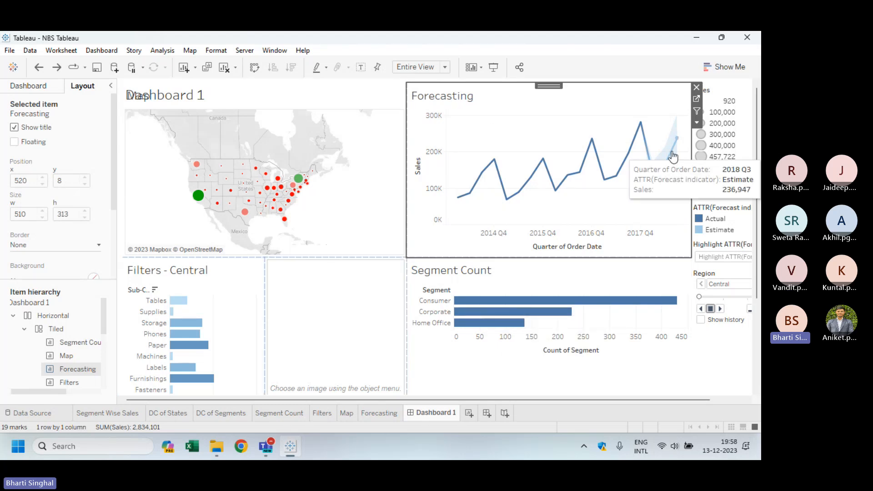
pyautogui.click(743, 81)
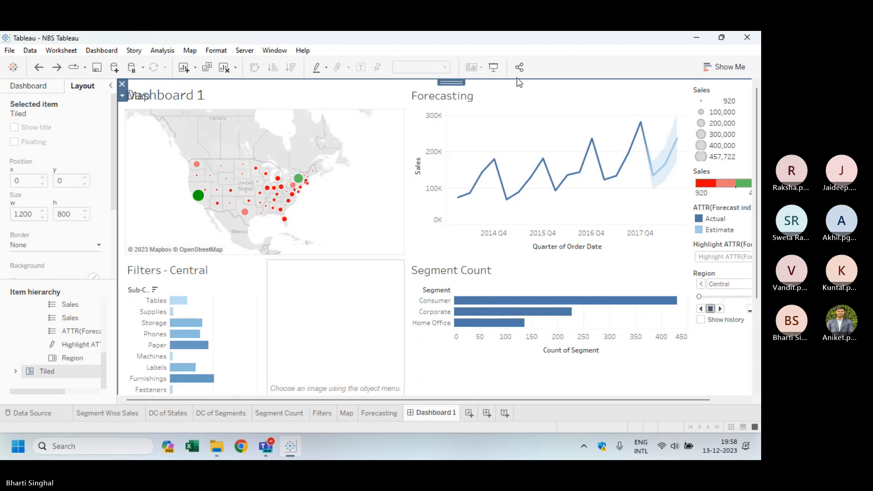
pyautogui.moveTo(455, 82); pyautogui.dragTo(457, 117)
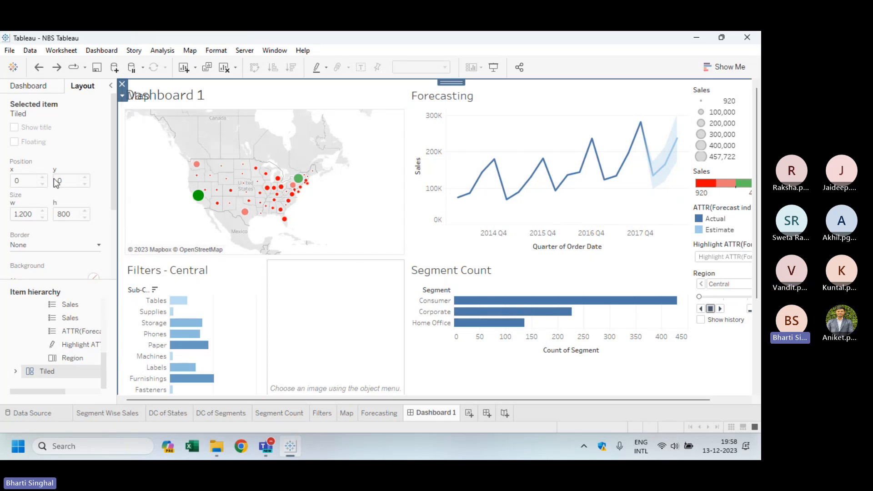
pyautogui.click(253, 102)
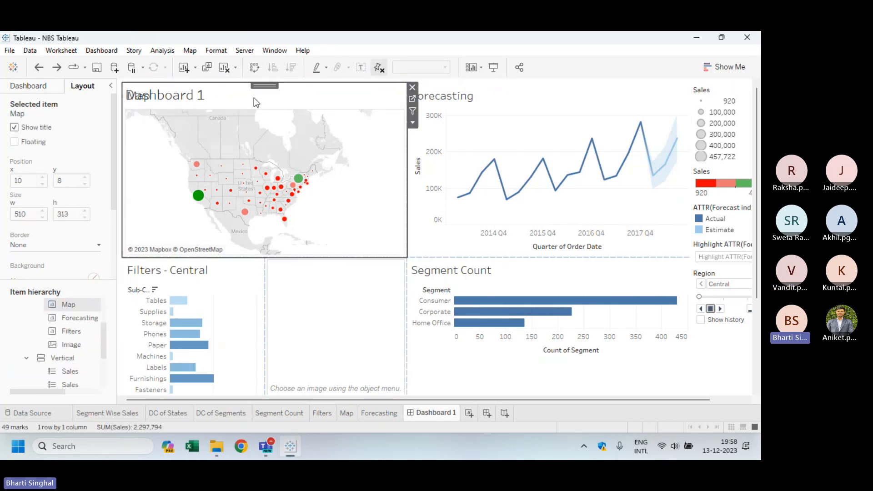
pyautogui.click(52, 316)
pyautogui.click(64, 305)
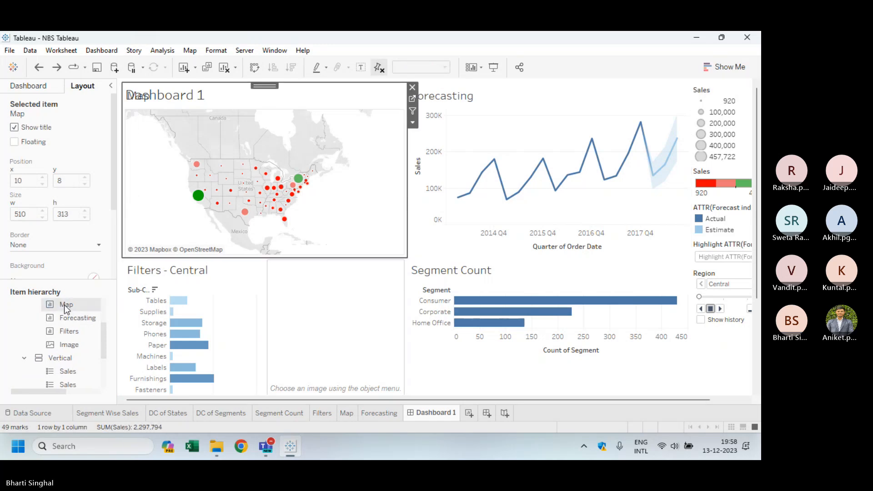
pyautogui.click(64, 274)
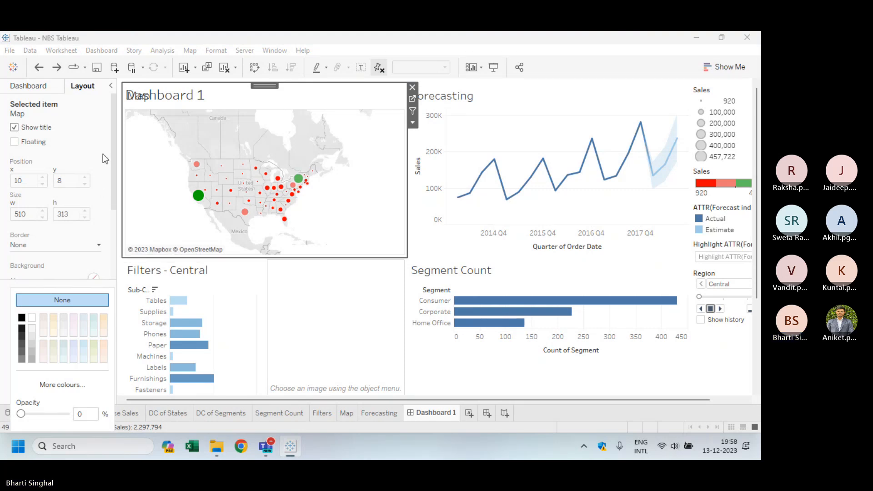
# Step: Make the Forecasting sheet floating, move it over the map, and return it to its tiled placement
pyautogui.click(497, 94)
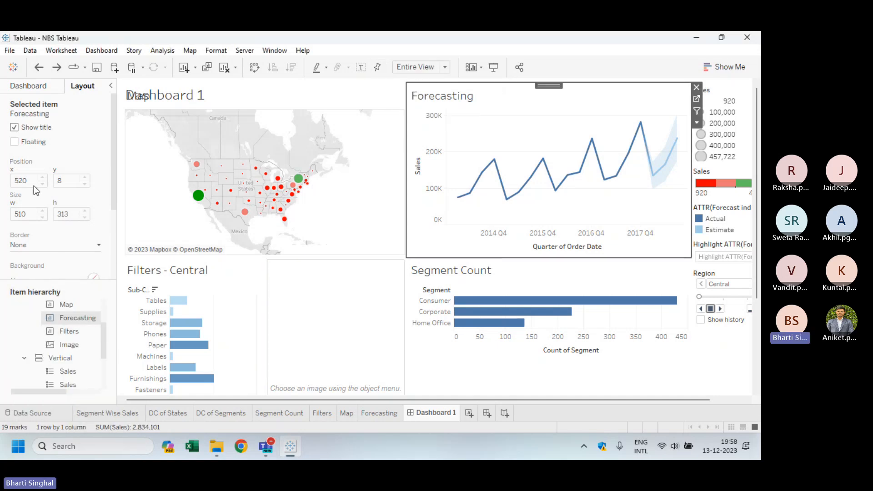
pyautogui.click(14, 142)
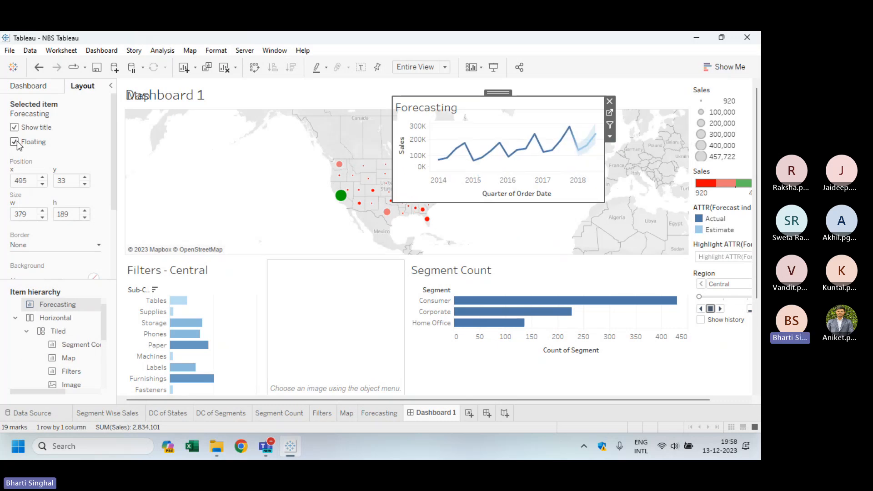
pyautogui.moveTo(490, 96); pyautogui.dragTo(542, 92)
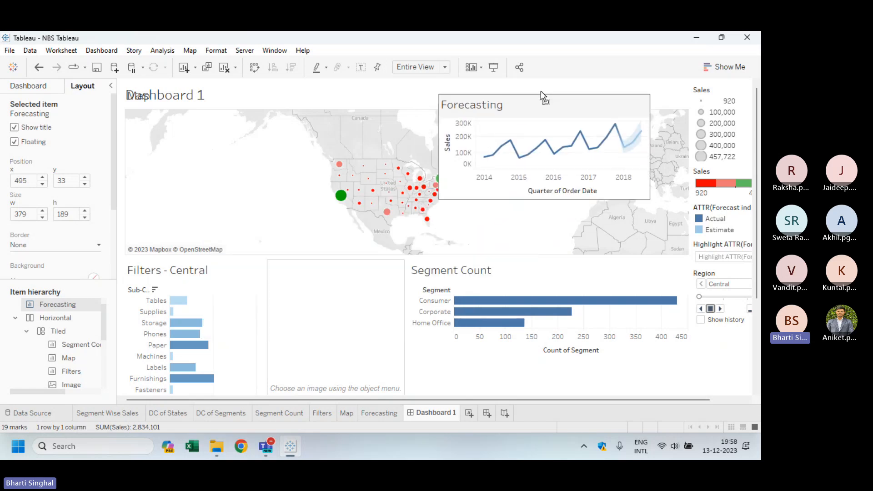
pyautogui.click(14, 141)
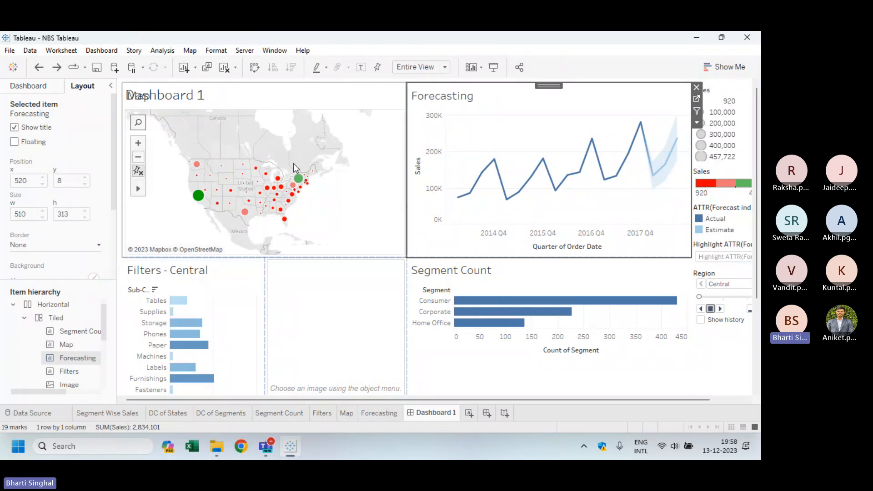
# Step: Remove the empty image object beside the Filters sheet from the dashboard
pyautogui.click(347, 333)
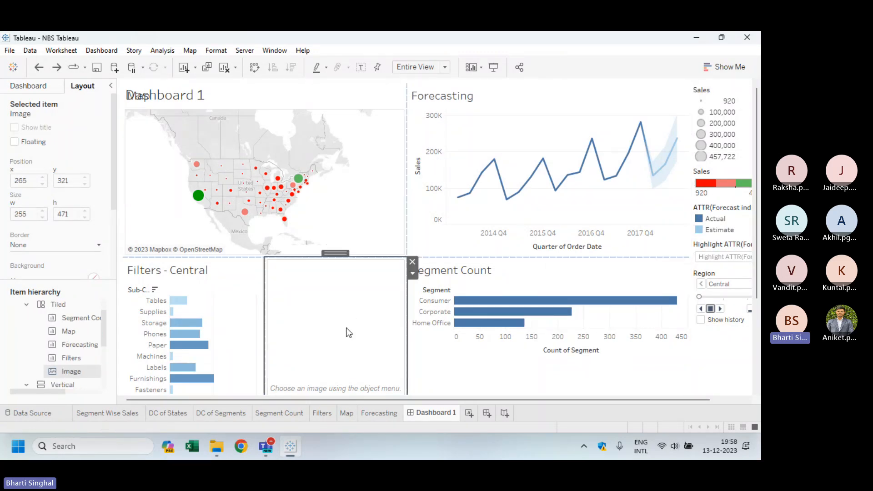
pyautogui.click(412, 262)
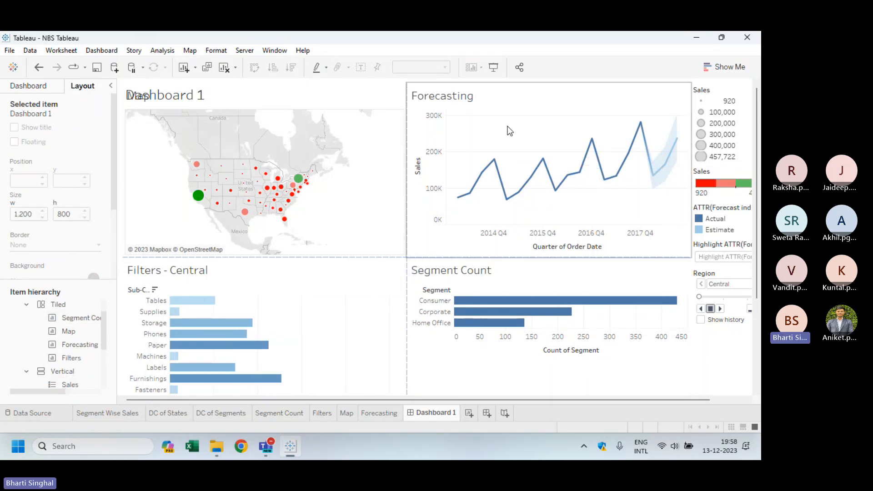
# Step: Hide the Forecasting sheet's title on the dashboard and show it again
pyautogui.click(515, 106)
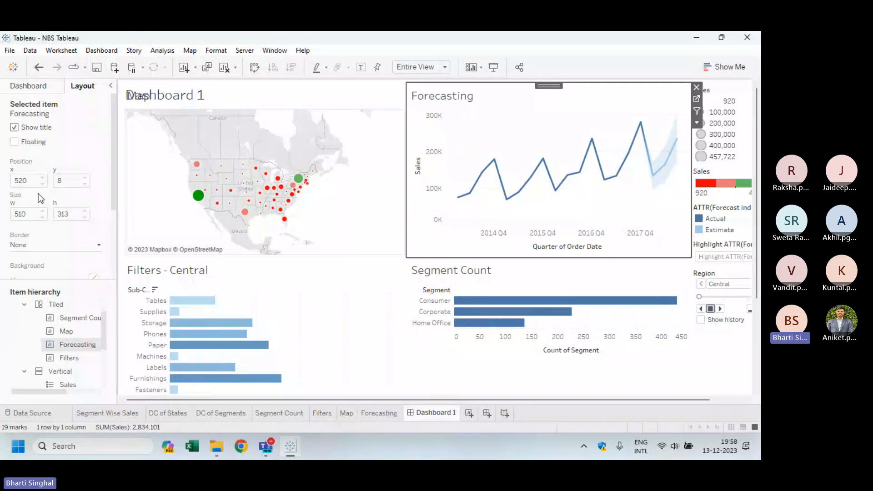
pyautogui.click(14, 128)
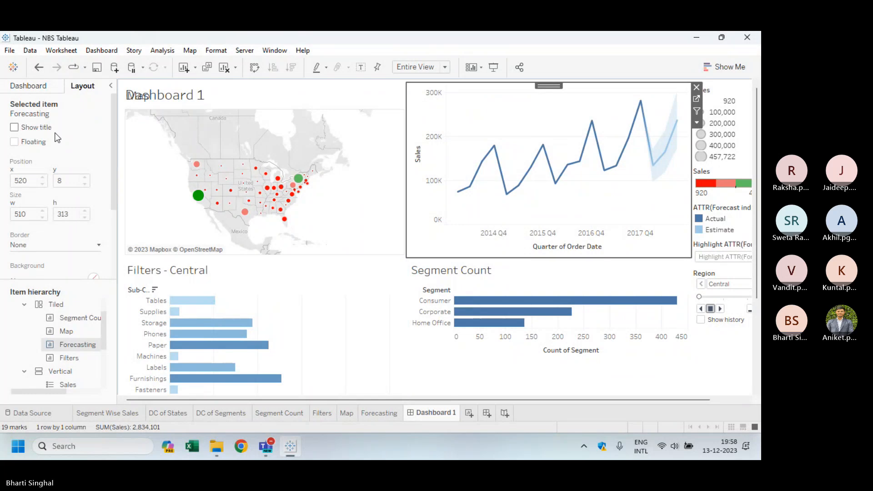
pyautogui.click(14, 128)
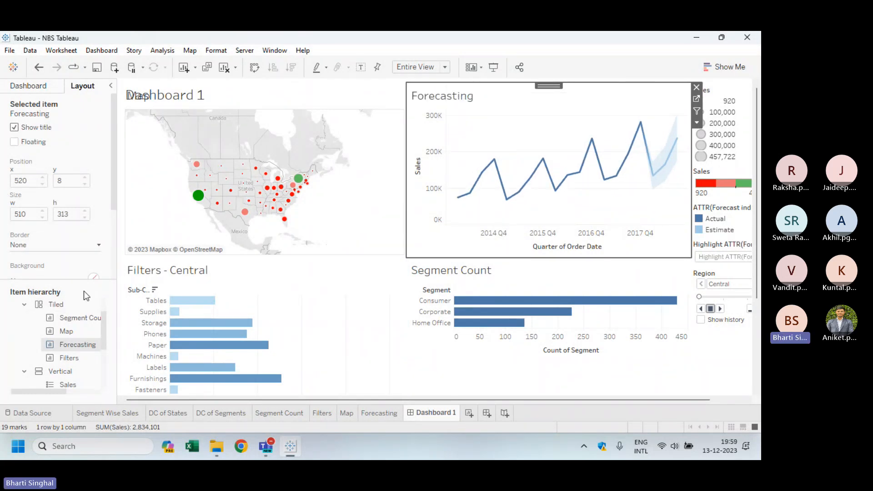
# Step: Give the Forecasting sheet a thin solid orange border and a light orange background at 75% opacity
pyautogui.click(92, 245)
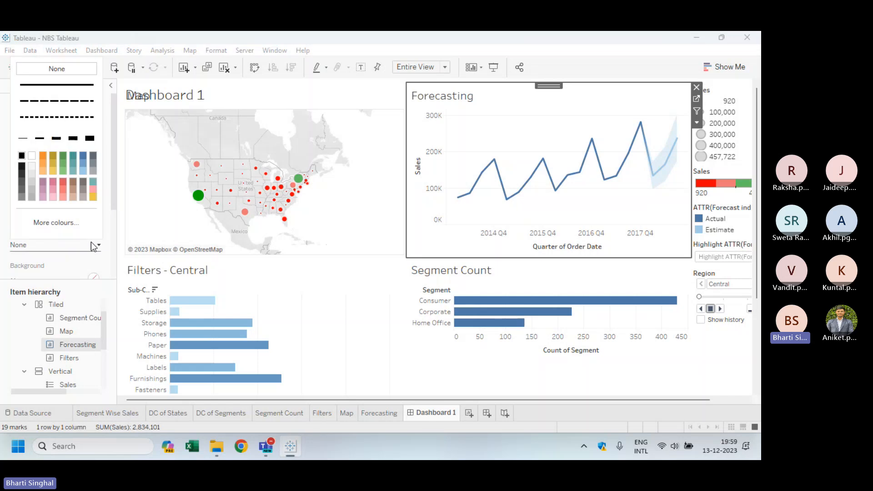
pyautogui.click(46, 156)
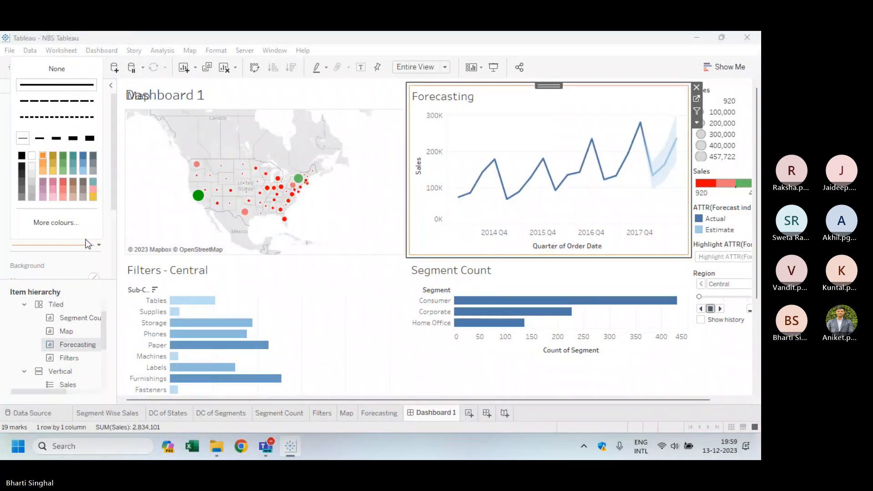
pyautogui.scroll(-5, 113, 231)
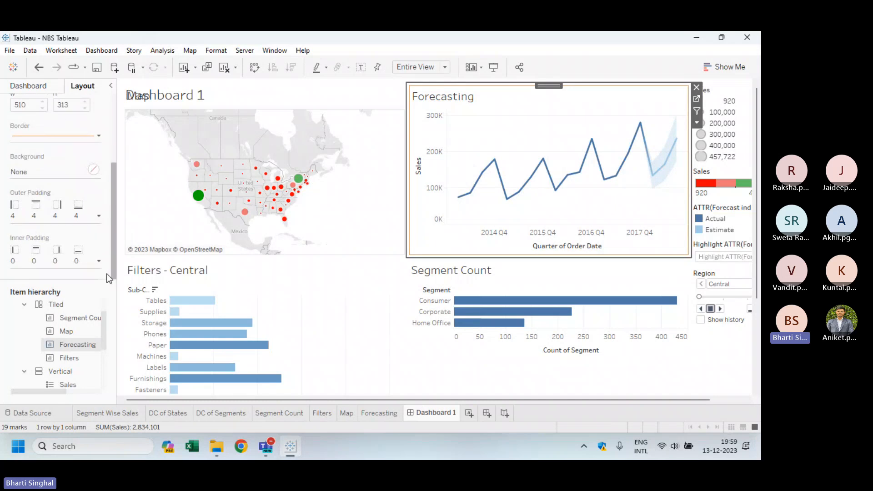
pyautogui.click(94, 170)
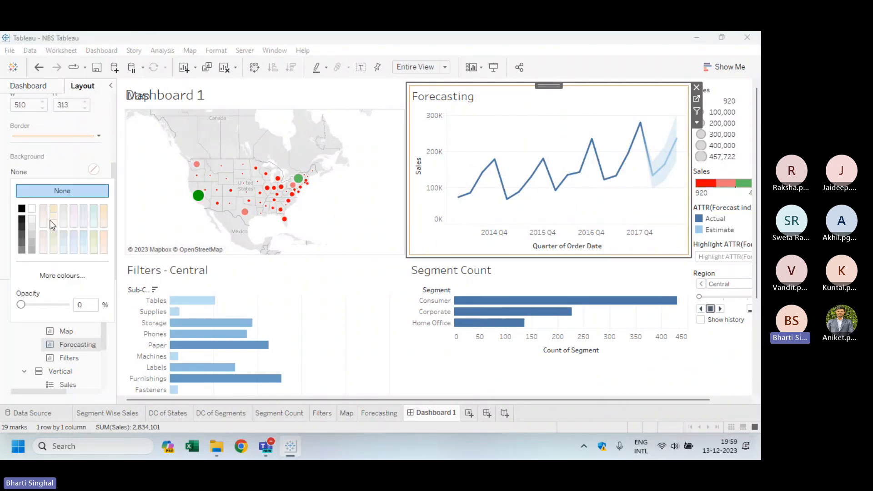
pyautogui.click(104, 213)
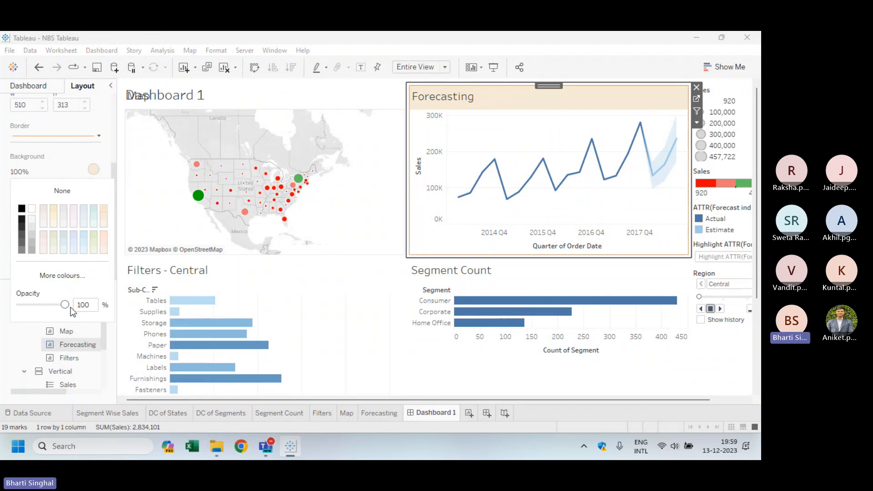
pyautogui.moveTo(57, 309)
pyautogui.mouseDown()
pyautogui.moveTo(5, 312)
pyautogui.moveTo(58, 313)
pyautogui.mouseUp()
pyautogui.click(114, 171)
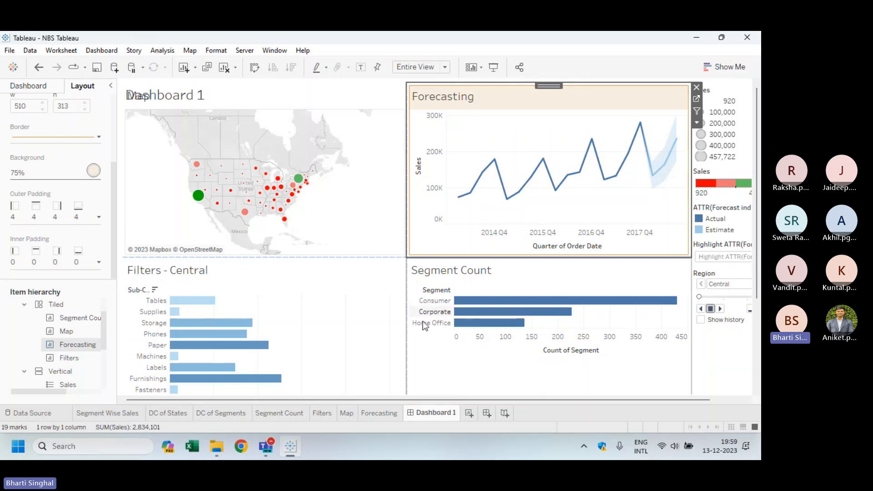
# Step: Deselect the Forecasting sheet and review the padding settings and the rest of the item hierarchy
pyautogui.click(409, 365)
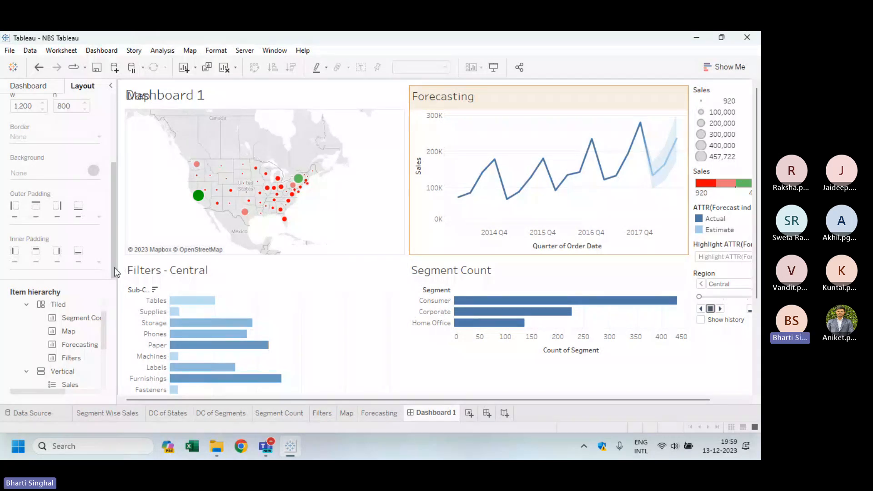
pyautogui.moveTo(114, 269); pyautogui.dragTo(114, 278)
pyautogui.moveTo(103, 324)
pyautogui.mouseDown()
pyautogui.moveTo(103, 351)
pyautogui.moveTo(102, 321)
pyautogui.mouseUp()
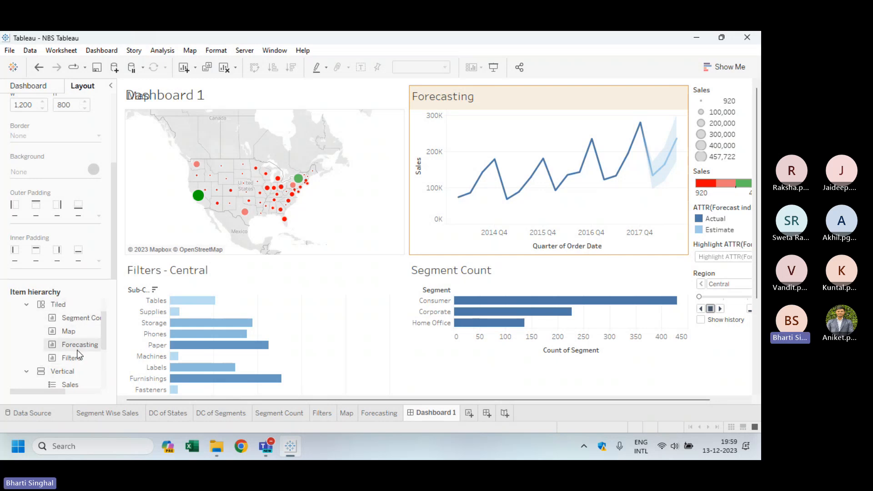
pyautogui.moveTo(104, 319); pyautogui.dragTo(100, 368)
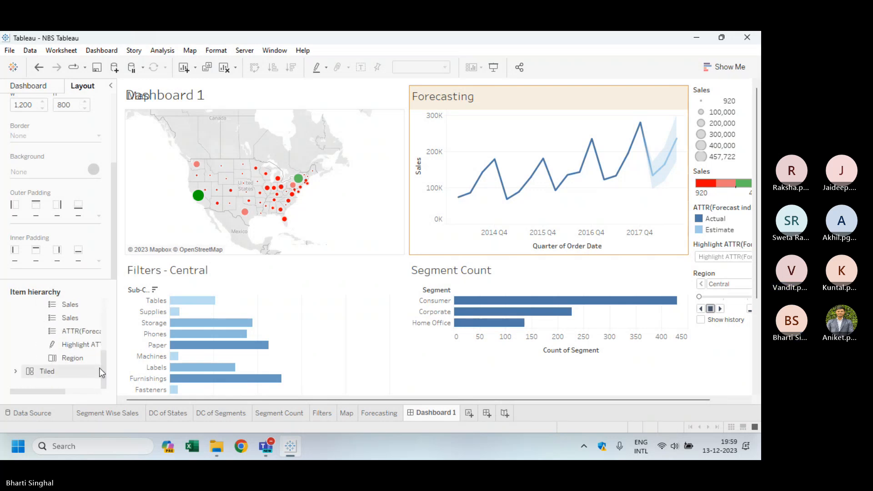
# Step: Return to the dashboard settings and rename Dashboard 1 as "Sales Report"
pyautogui.click(29, 85)
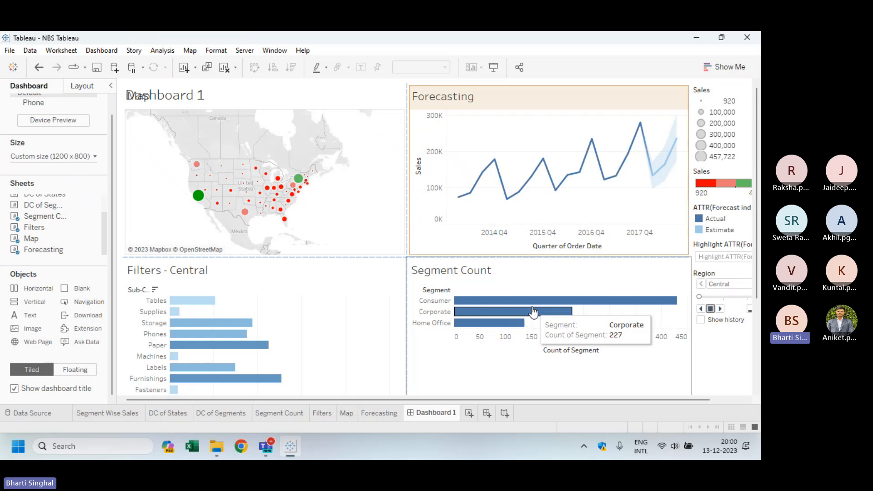
pyautogui.moveTo(531, 162)
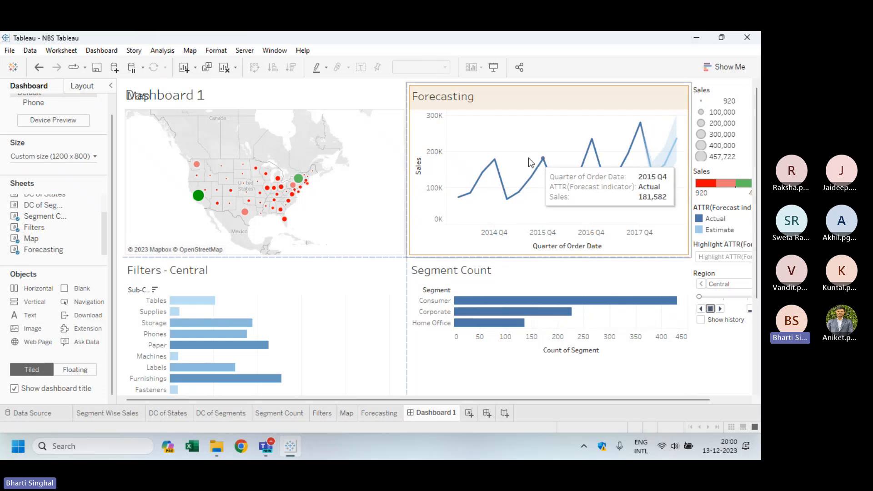
pyautogui.click(193, 101)
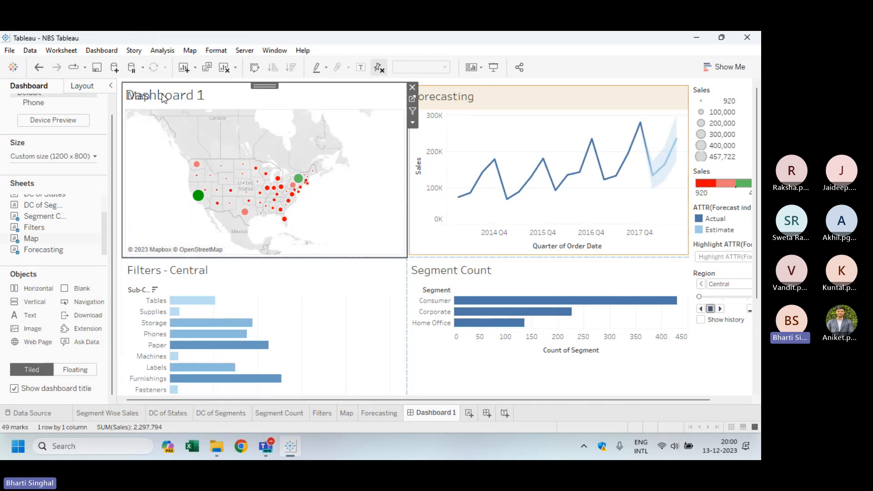
pyautogui.rightClick(432, 413)
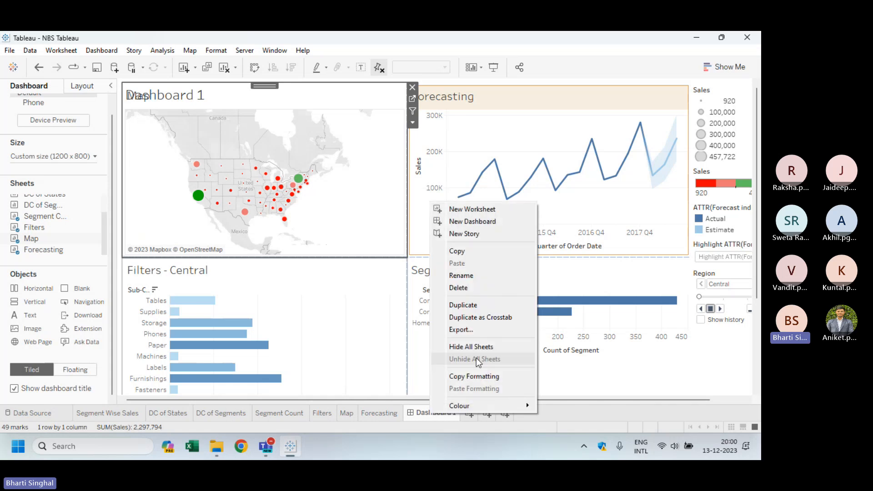
pyautogui.click(489, 277)
pyautogui.write('Sales')
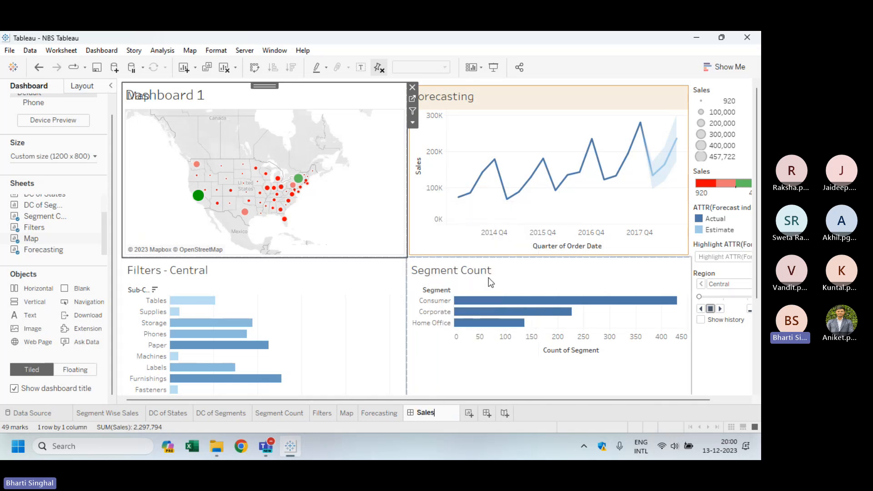
pyautogui.write(' Report')
pyautogui.press('Return')
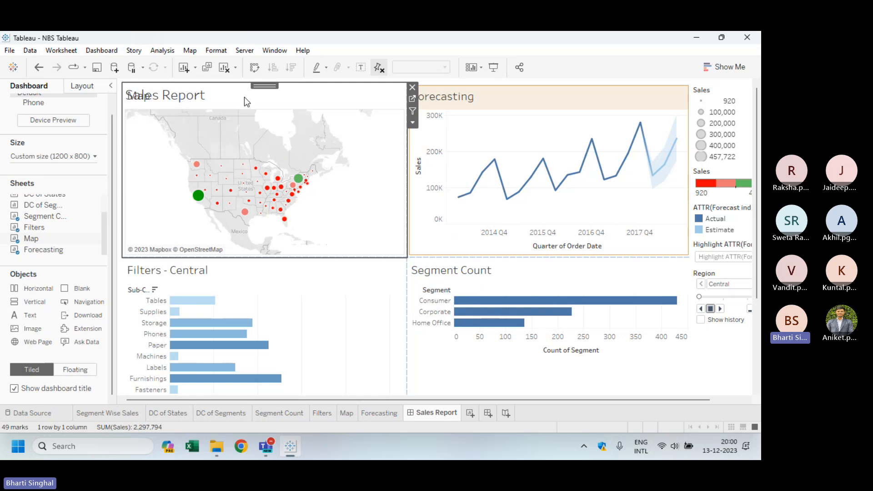
pyautogui.scroll(1, 115, 167)
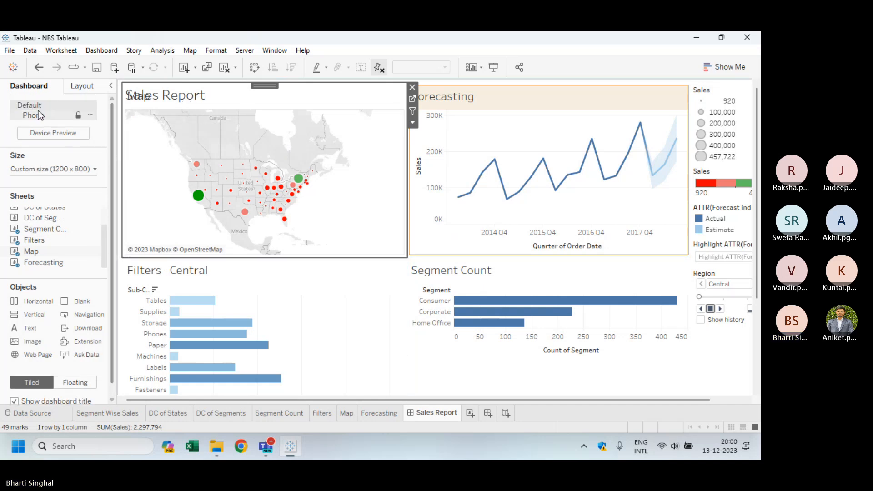
# Step: Try making the Map sheet floating on the dashboard and undo the change
pyautogui.moveTo(101, 252)
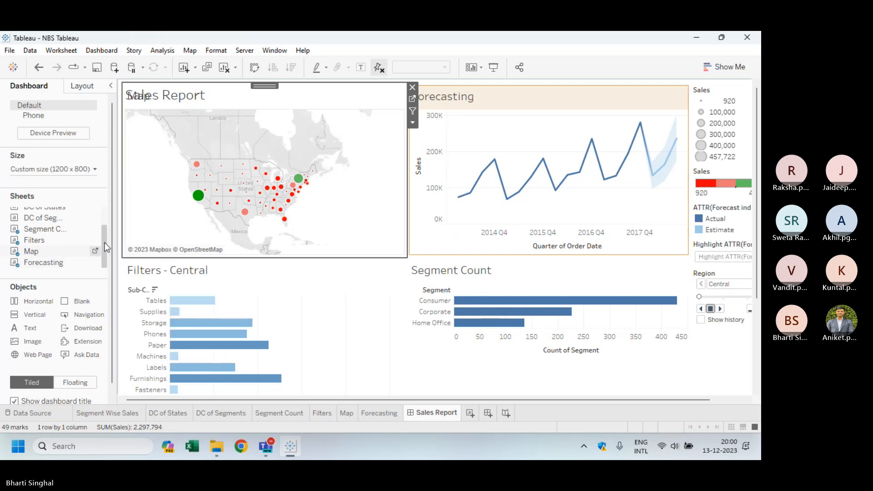
pyautogui.scroll(2, 91, 241)
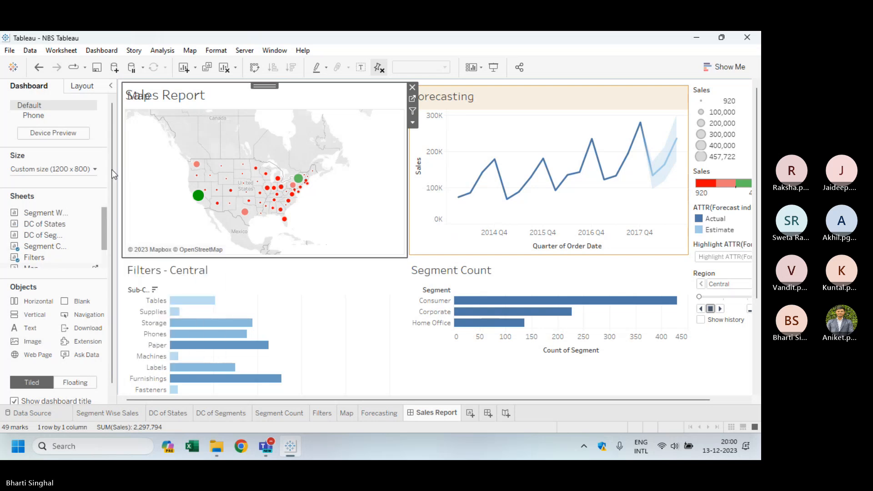
pyautogui.click(81, 85)
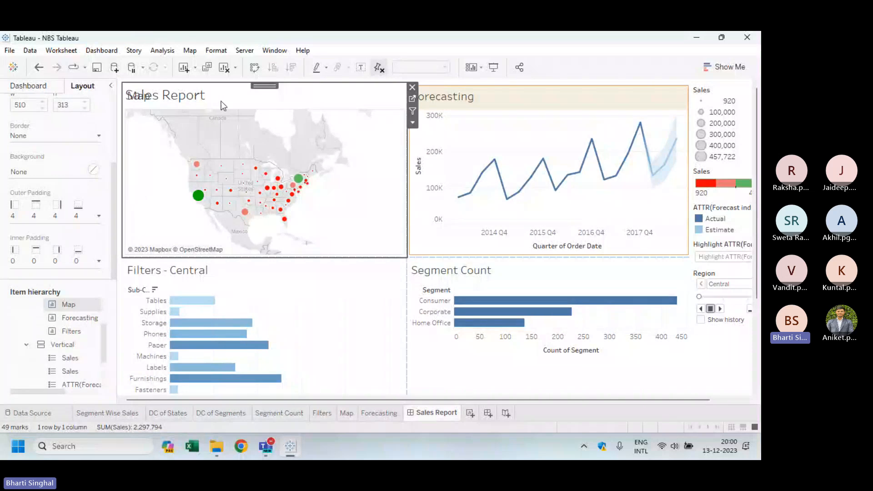
pyautogui.moveTo(113, 220); pyautogui.dragTo(130, 142)
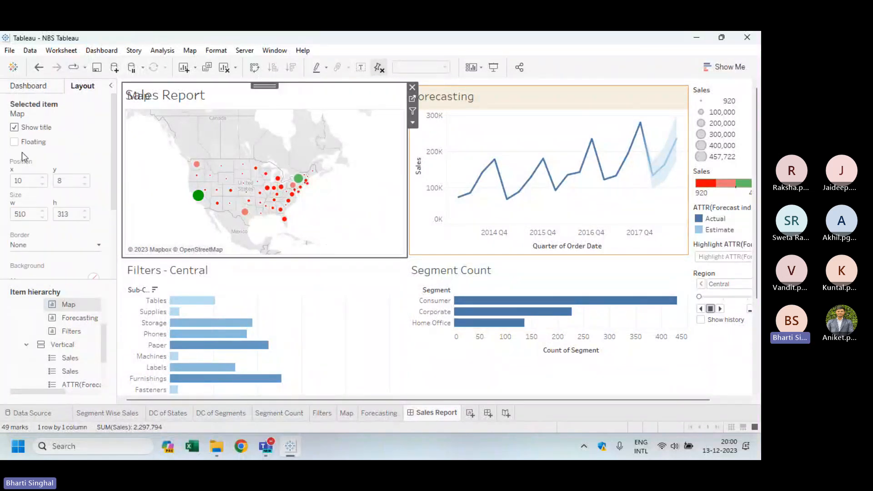
pyautogui.click(14, 142)
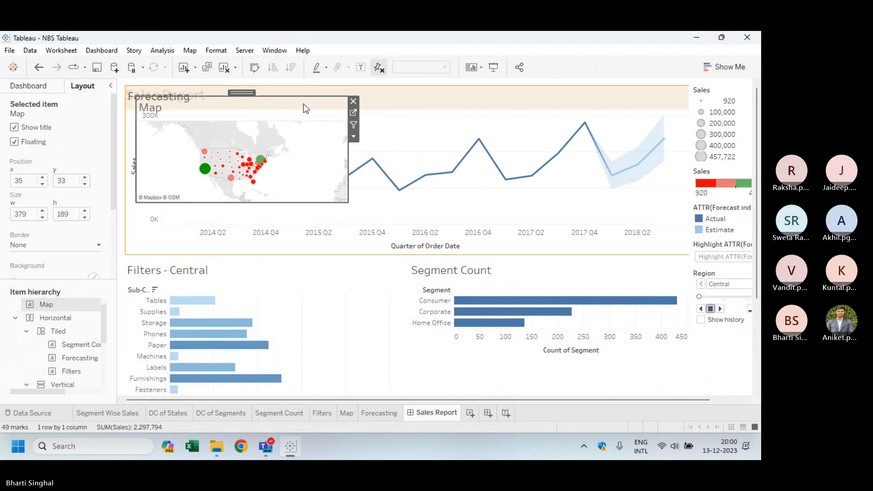
pyautogui.hotkey('ctrl', 'z')
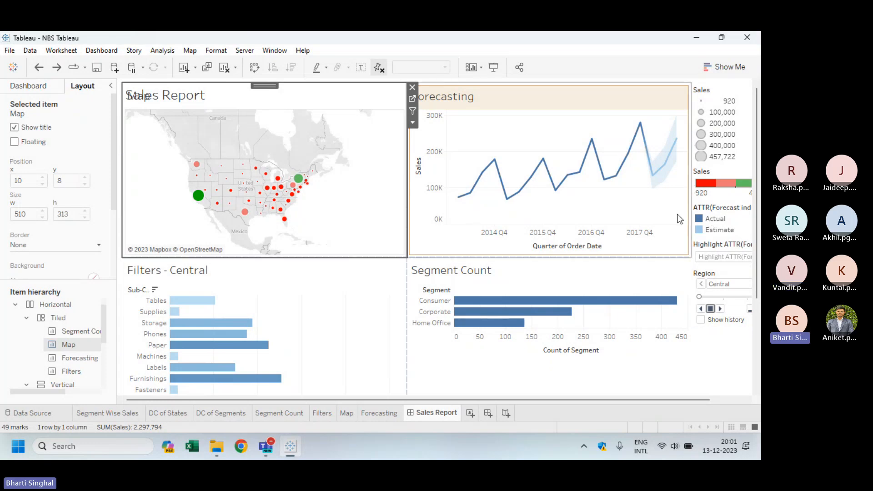
# Step: Examine the dashboard's size settings and the available size types: fixed size, automatic and range
pyautogui.click(28, 86)
pyautogui.click(89, 168)
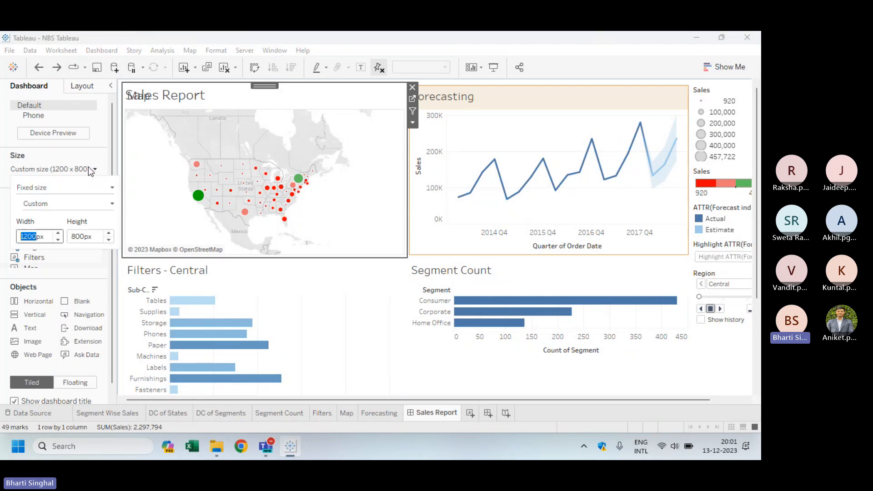
pyautogui.click(61, 191)
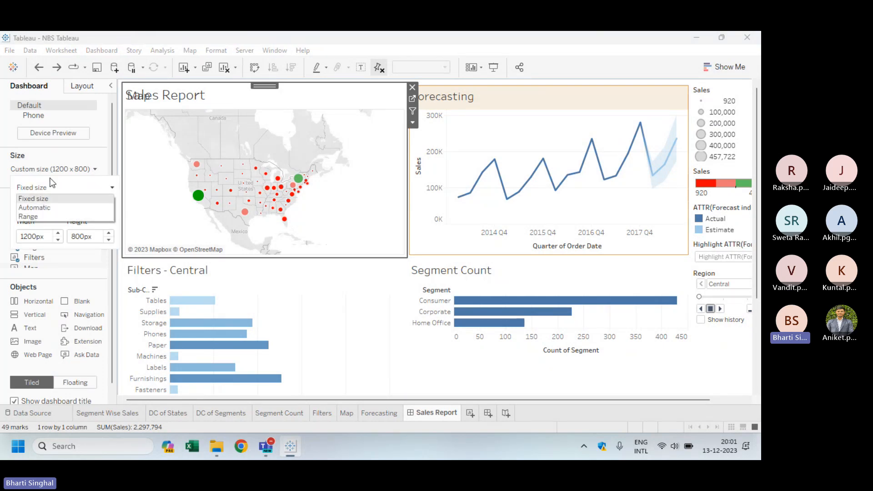
pyautogui.click(66, 162)
pyautogui.click(69, 168)
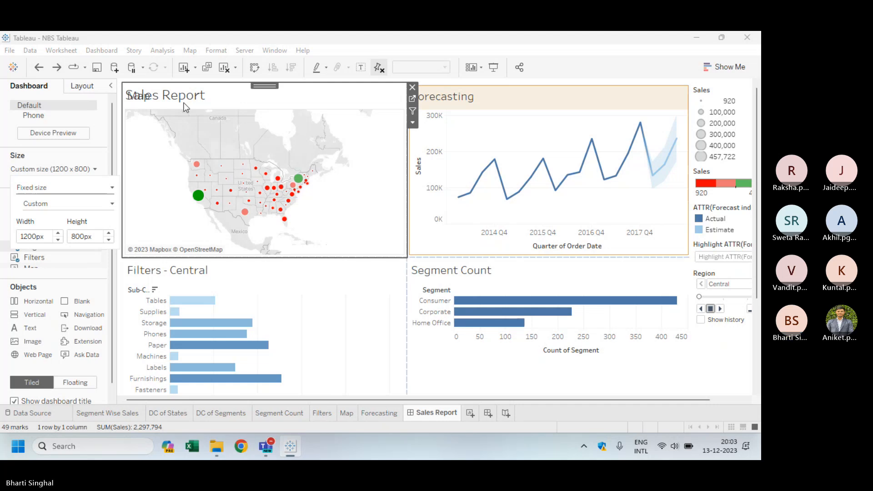
pyautogui.click(296, 47)
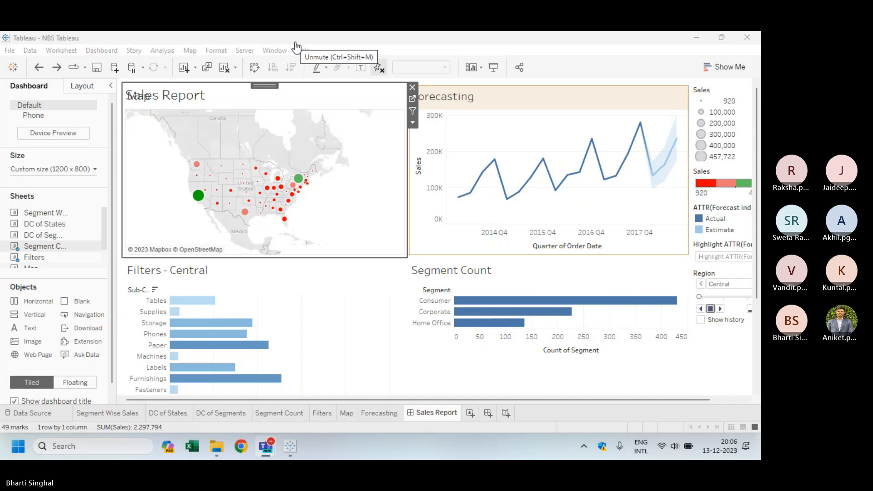
pyautogui.click(296, 47)
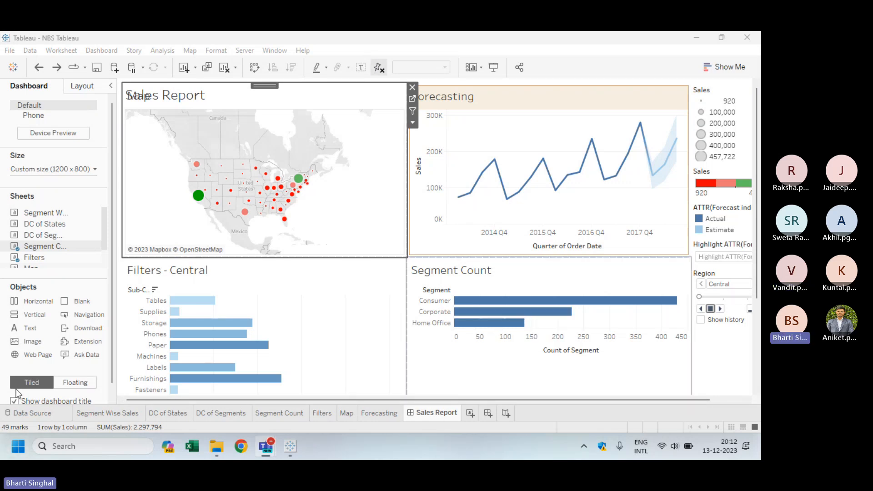
pyautogui.scroll(-1, 111, 280)
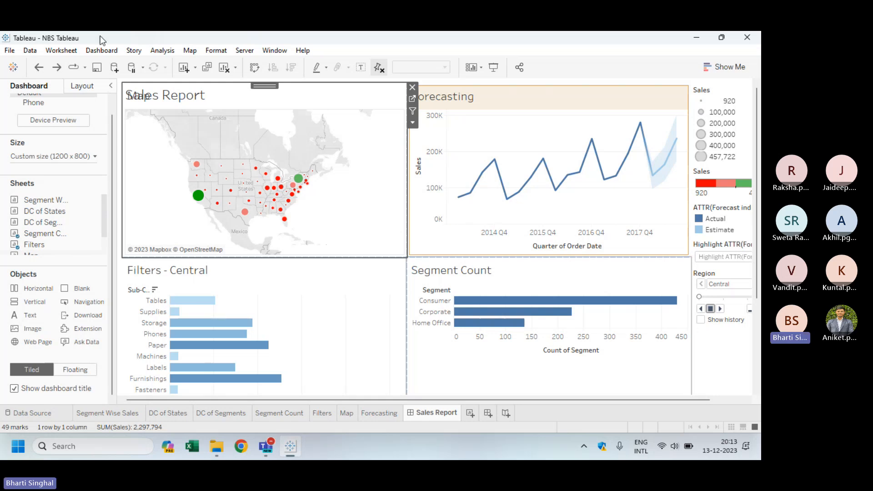
# Step: Create a new story and place the Segment Wise Sales sheet in its first story point
pyautogui.click(505, 414)
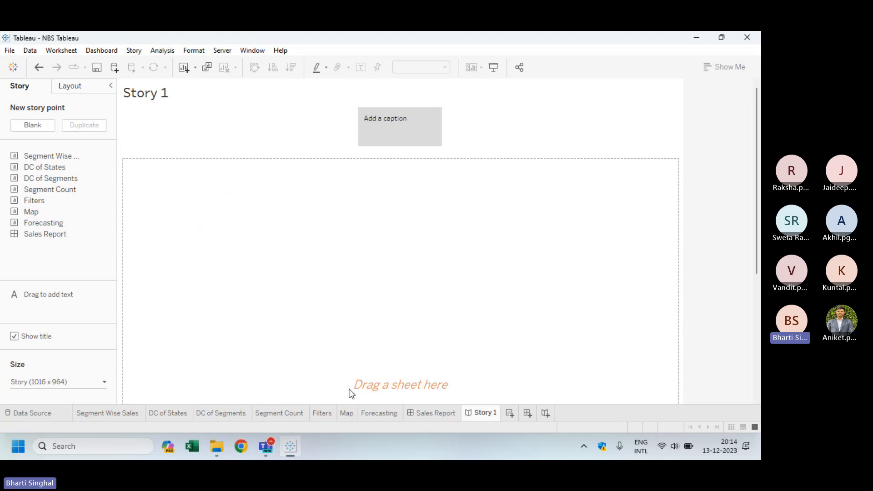
pyautogui.moveTo(63, 157); pyautogui.dragTo(359, 282)
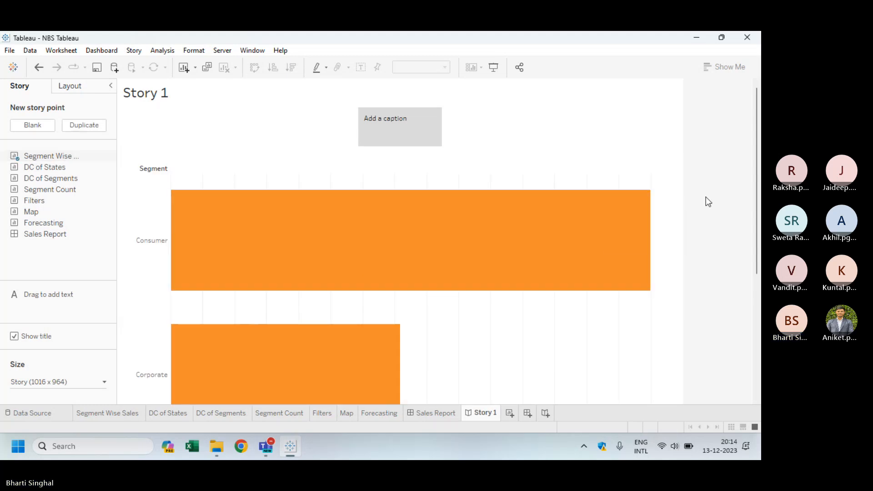
pyautogui.moveTo(757, 174); pyautogui.dragTo(760, 283)
pyautogui.scroll(5, 371, 273)
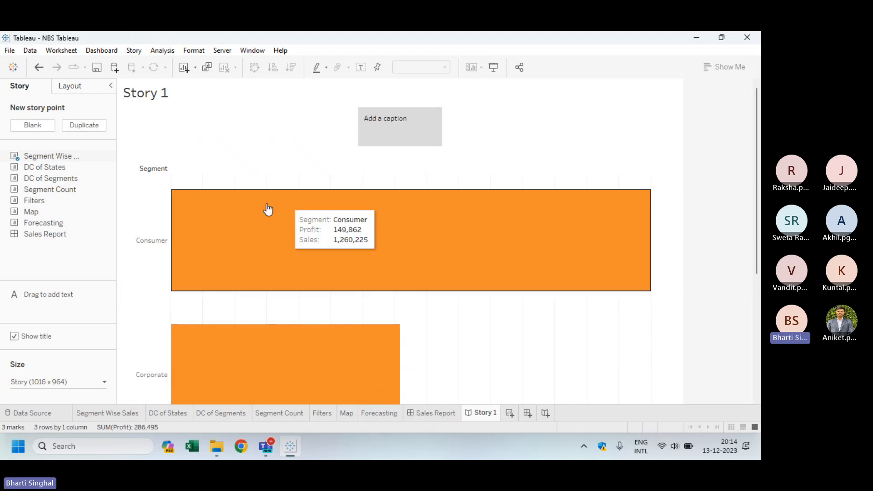
pyautogui.moveTo(70, 160)
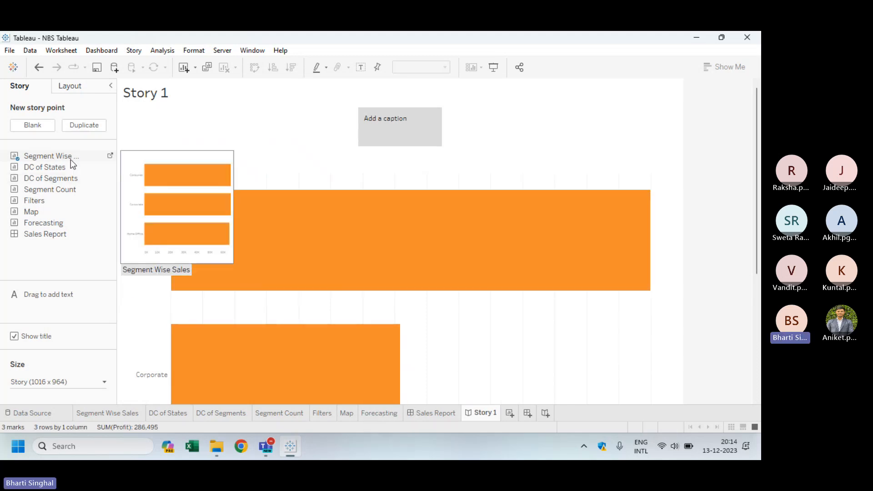
# Step: Set the Segment Wise Sales worksheet's view to Fit Width and return to Story 1
pyautogui.click(97, 413)
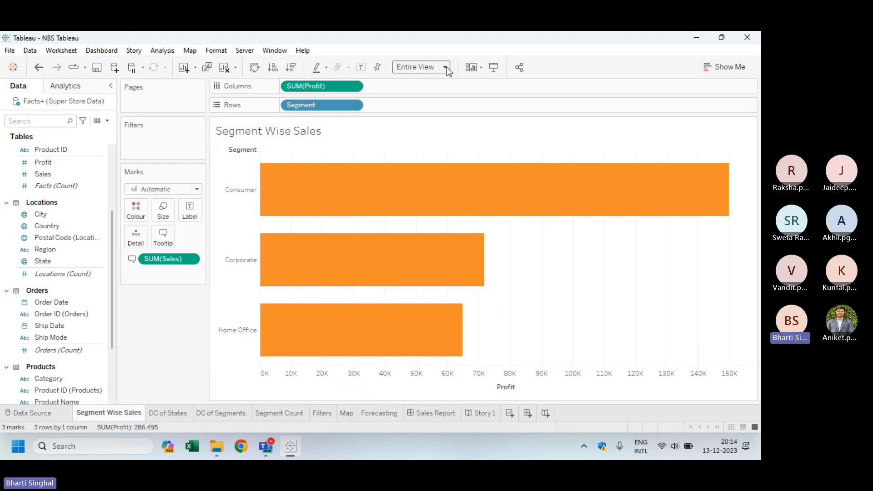
pyautogui.click(447, 66)
pyautogui.click(429, 99)
pyautogui.click(434, 68)
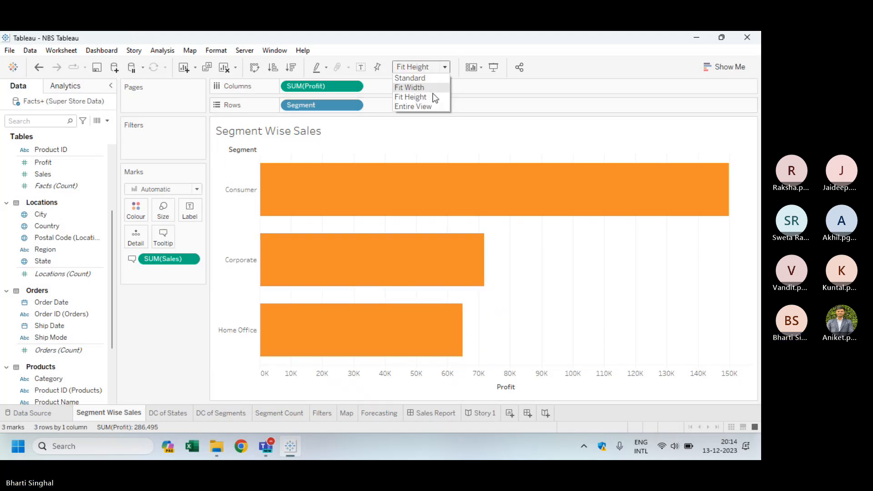
pyautogui.click(430, 90)
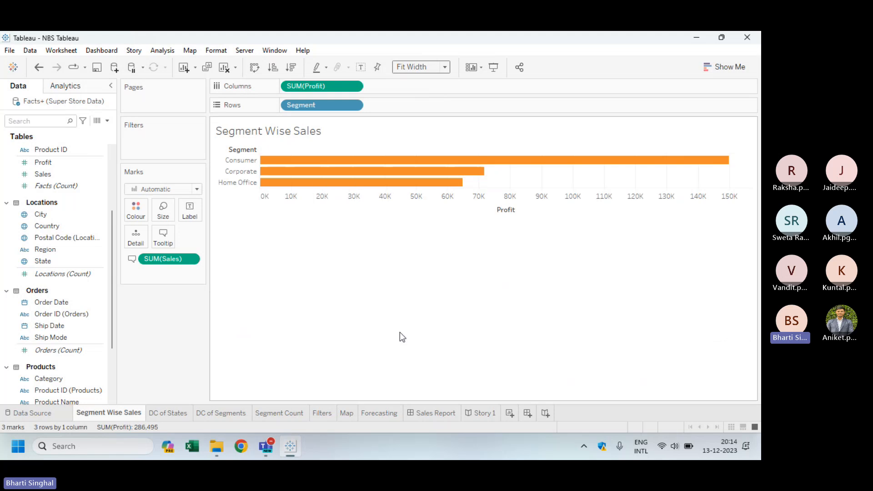
pyautogui.click(481, 413)
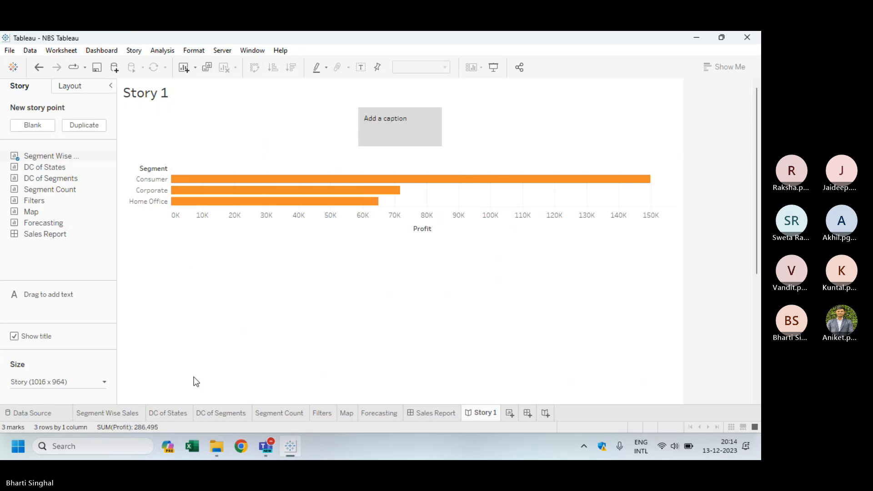
# Step: Try replacing the story point's sheet with Segment Count and undo the replacement
pyautogui.moveTo(69, 238)
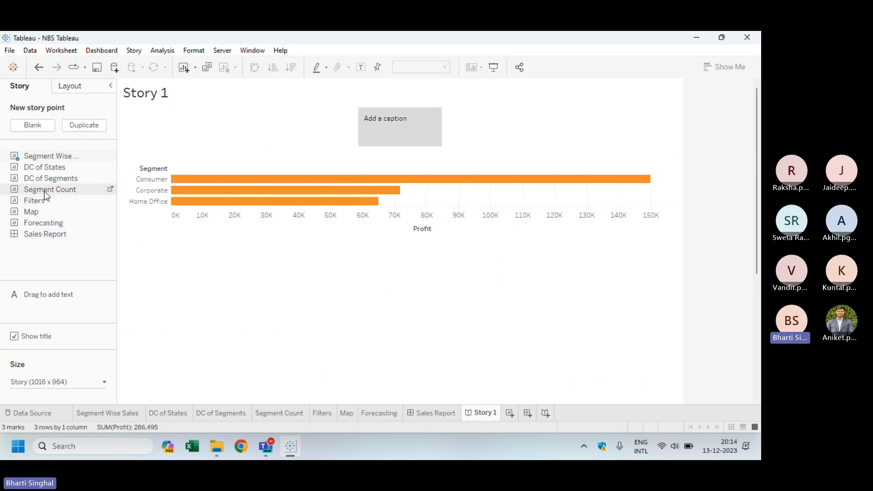
pyautogui.moveTo(45, 190); pyautogui.dragTo(290, 257)
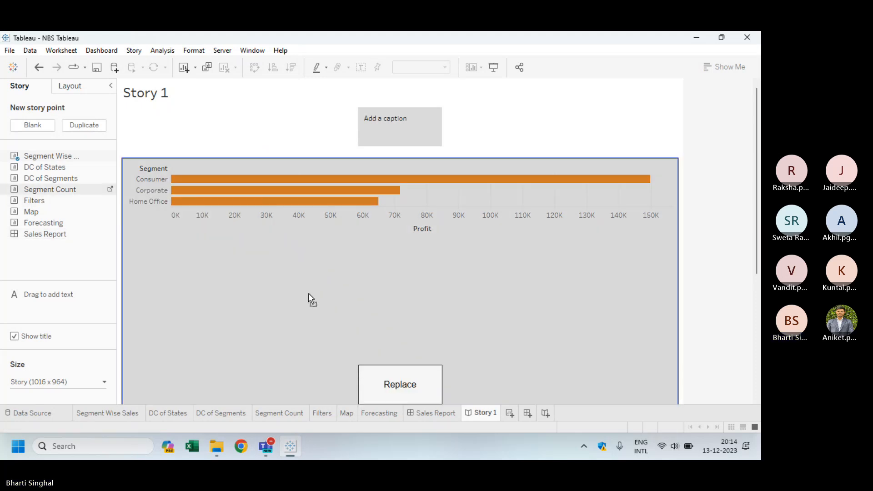
pyautogui.moveTo(309, 295); pyautogui.dragTo(308, 294)
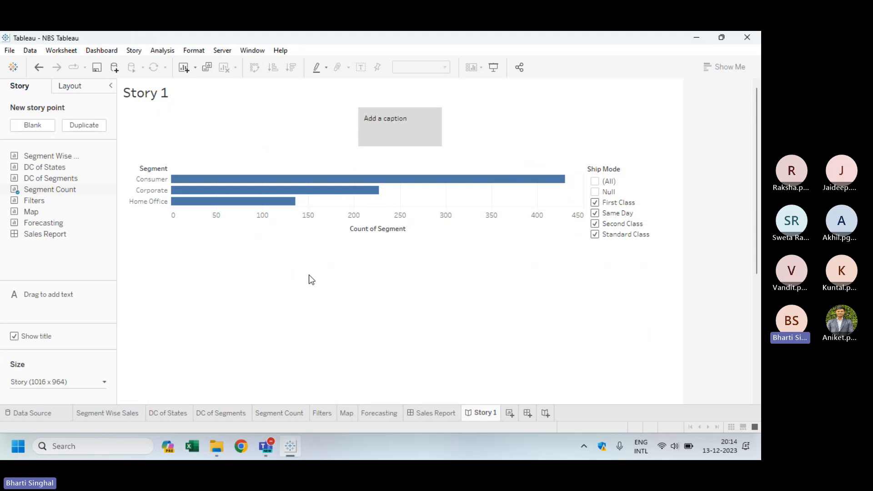
pyautogui.hotkey('ctrl', 'z')
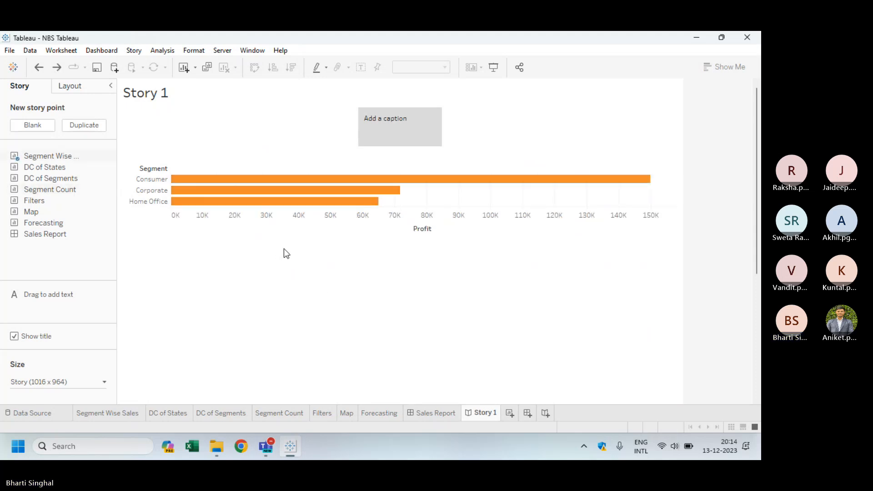
# Step: Caption the story point "Consumer has highest Profit", and highlight the Consumer bar briefly before clearing the selection
pyautogui.click(390, 123)
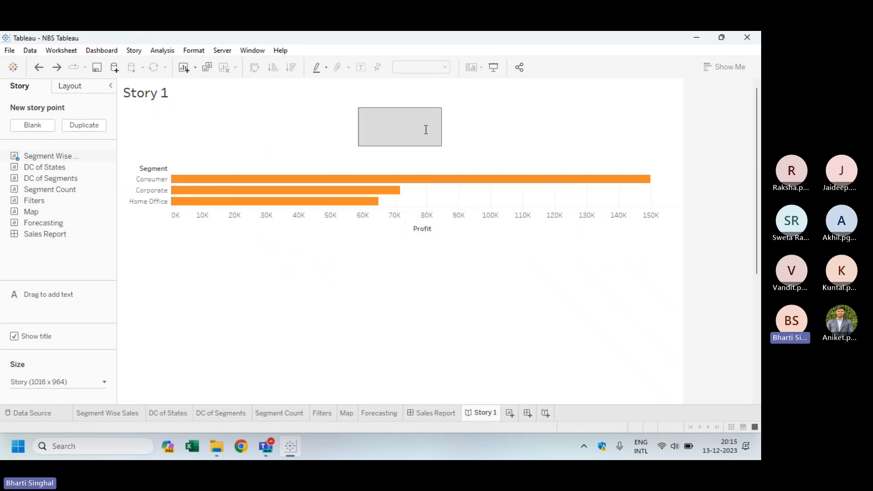
pyautogui.moveTo(421, 120)
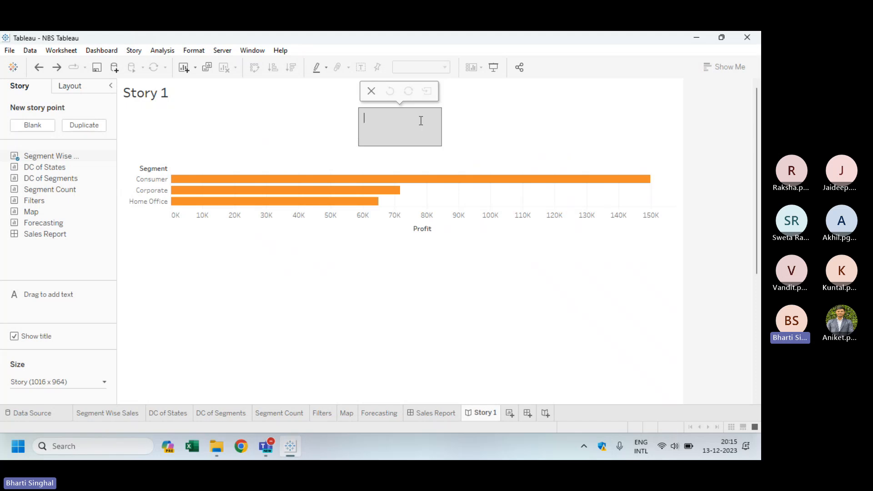
pyautogui.write('Cons')
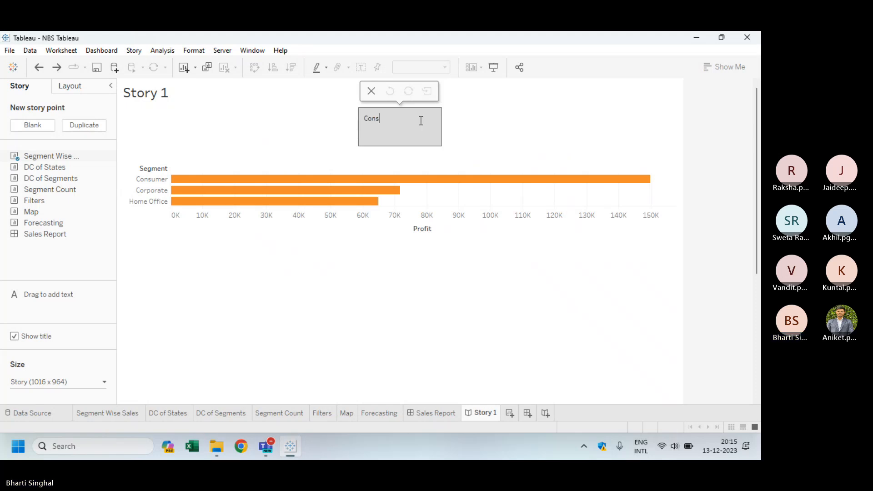
pyautogui.write('umer has hi')
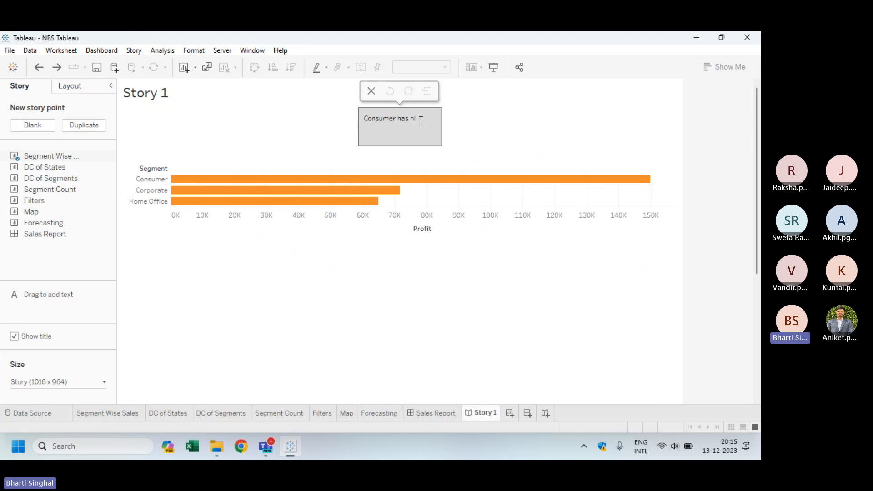
pyautogui.write('ghest Profit')
pyautogui.press('Return')
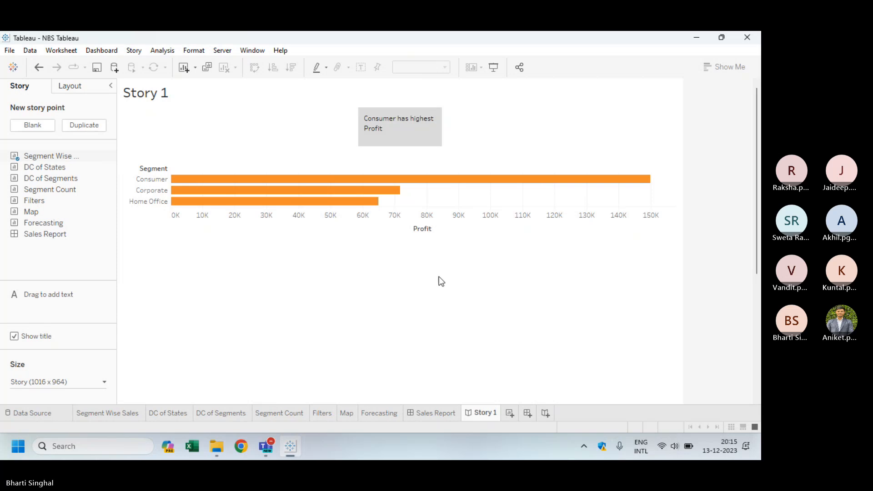
pyautogui.click(445, 180)
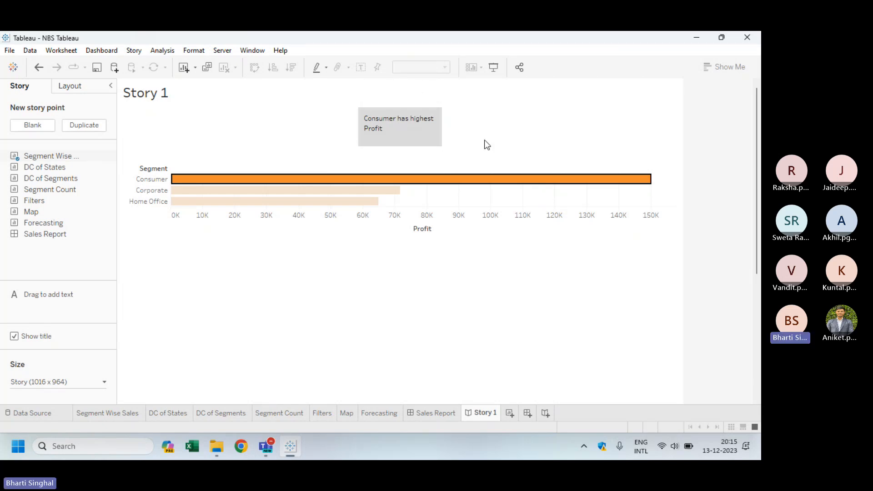
pyautogui.click(367, 240)
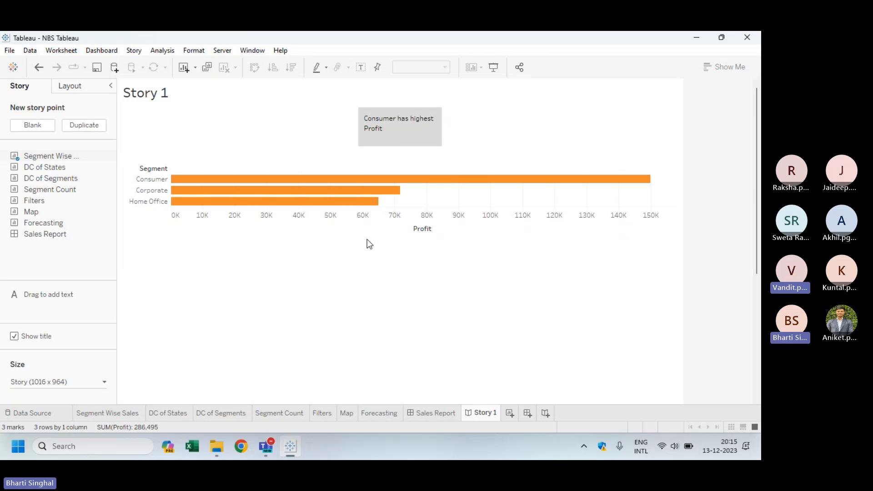
# Step: Add the Filters sheet as a new story point before the captioned one and switch between the two points
pyautogui.moveTo(52, 199); pyautogui.dragTo(300, 117)
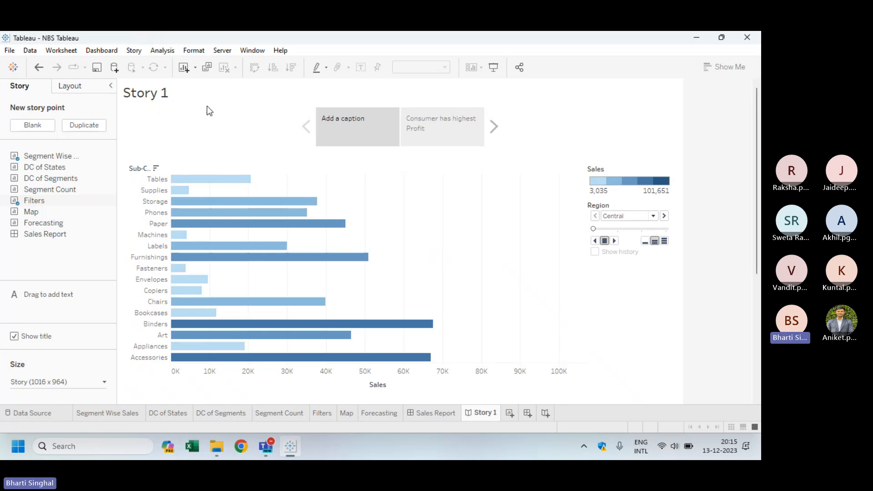
pyautogui.doubleClick(345, 122)
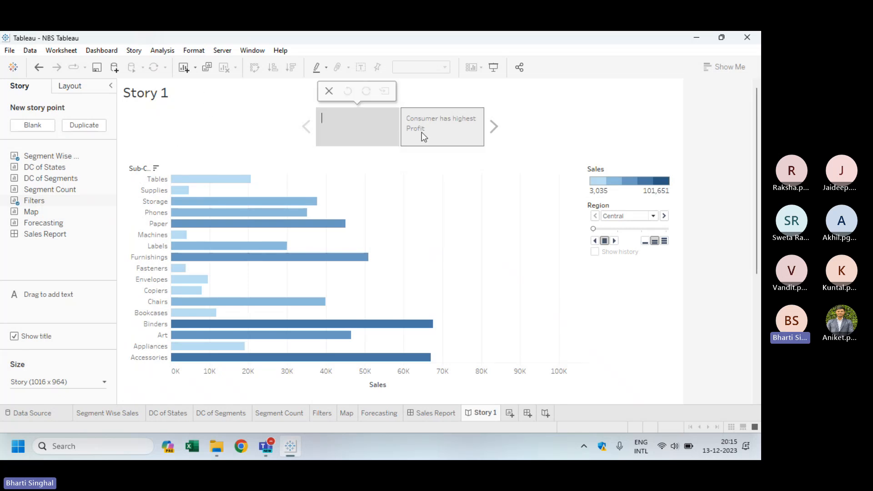
pyautogui.click(423, 133)
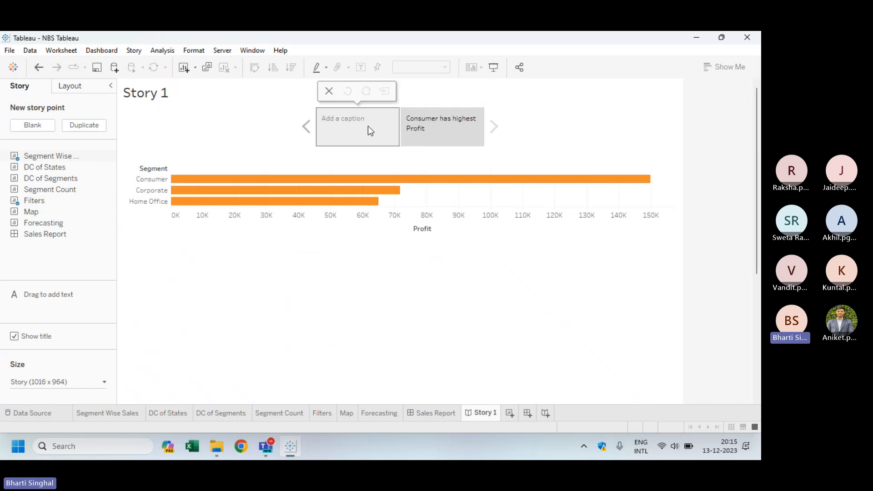
pyautogui.click(354, 138)
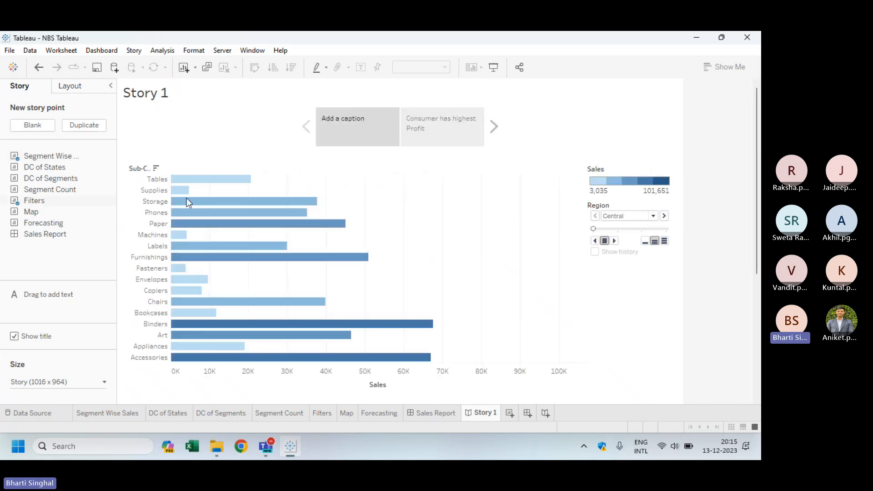
# Step: Start the caption of the Filters story point with "The difference between SC Sales", correcting the spelling of "between"
pyautogui.click(359, 118)
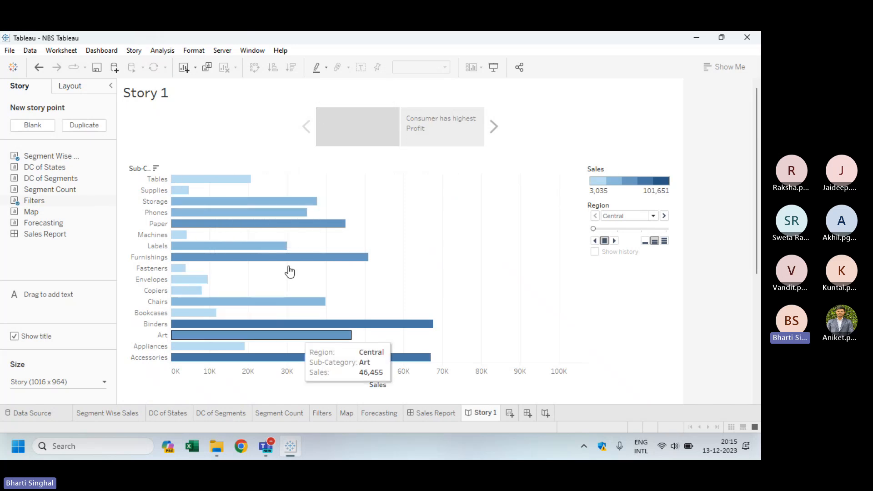
pyautogui.click(364, 119)
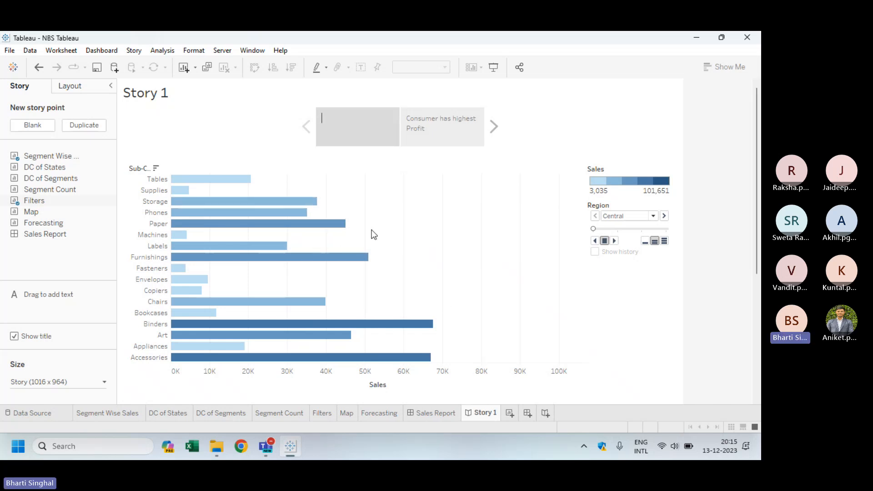
pyautogui.moveTo(345, 120)
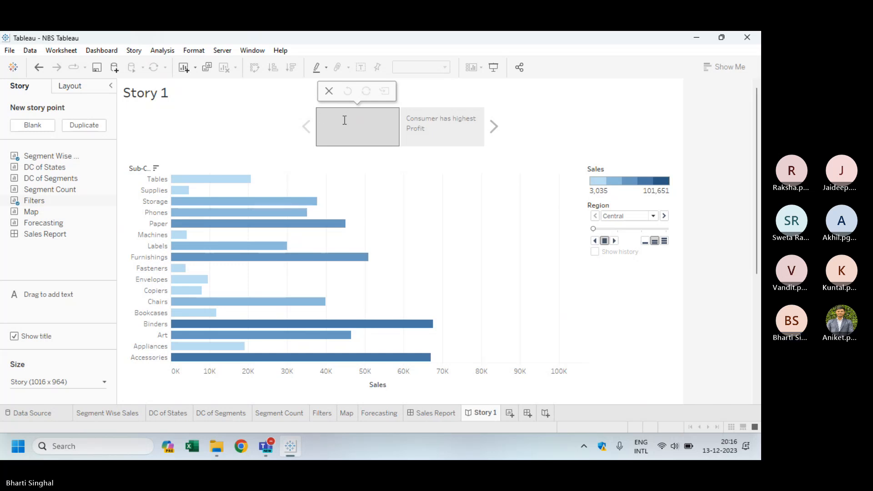
pyautogui.write('The diffe')
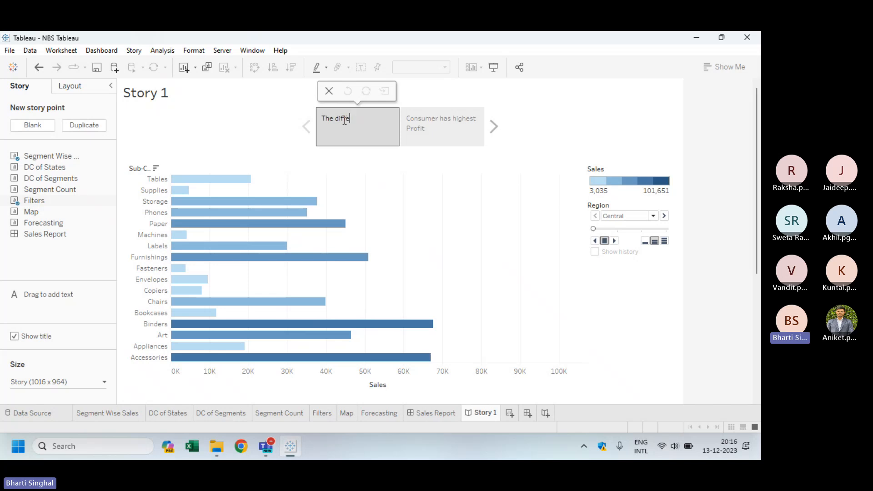
pyautogui.write('rence bwteen SC Sales')
pyautogui.click(372, 119)
pyautogui.write('e')
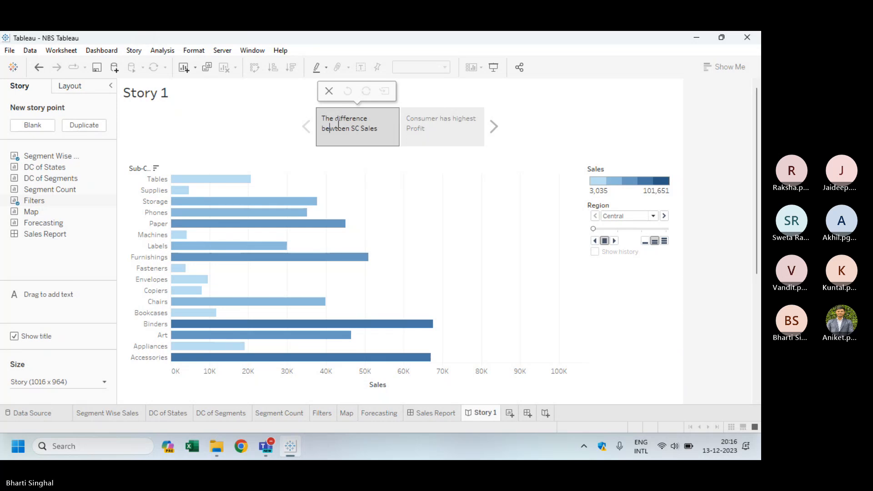
pyautogui.press('Delete')
pyautogui.press('Delete')
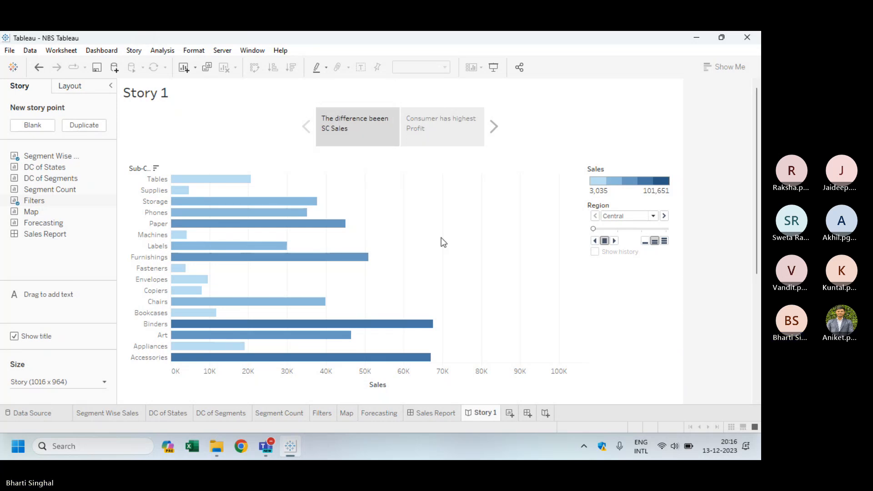
pyautogui.write('tw')
# Step: Extend the caption to "The difference between first and last SC Sales is extremely high" and inspect the shortest and longest sub-category bars
pyautogui.click(353, 129)
pyautogui.write('first ')
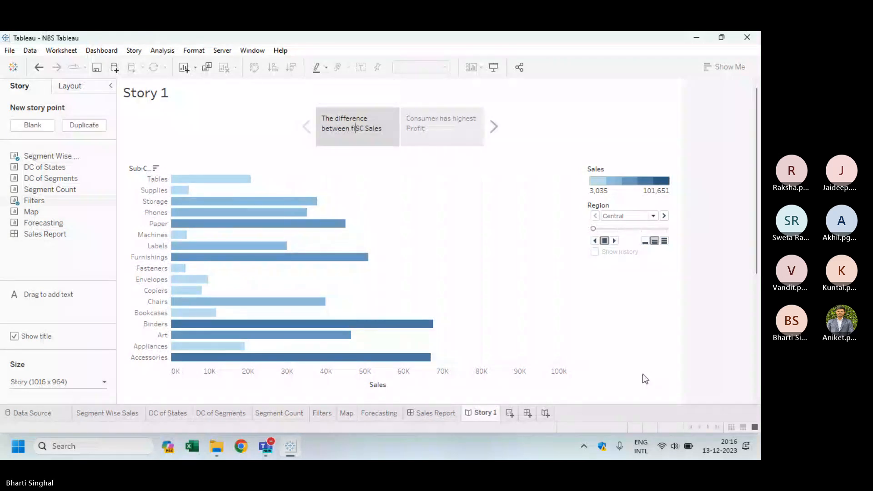
pyautogui.write('and')
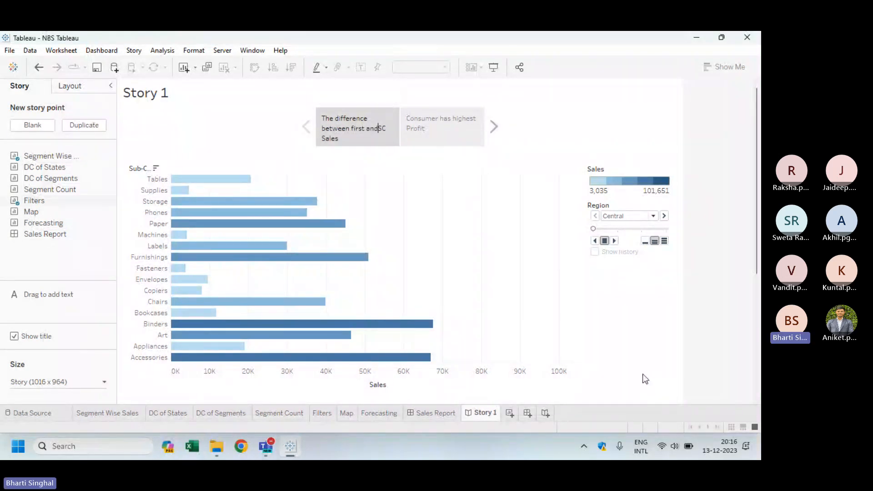
pyautogui.write(' last')
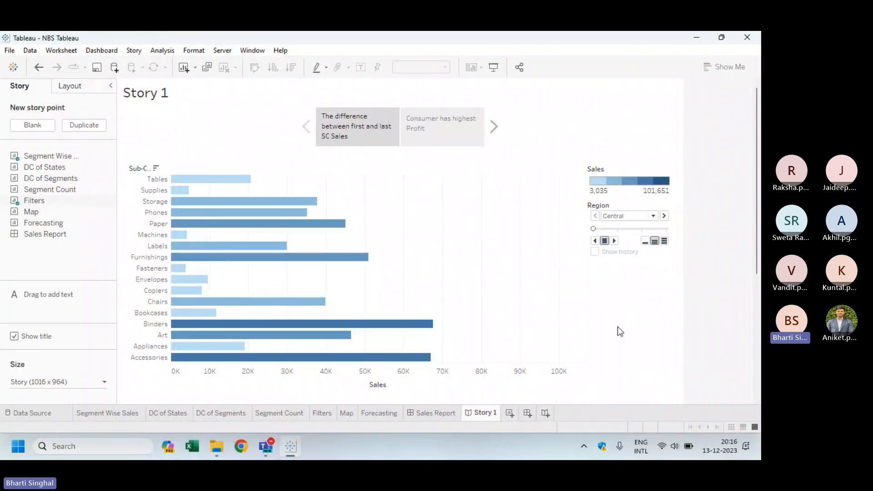
pyautogui.click(357, 138)
pyautogui.write('is extr')
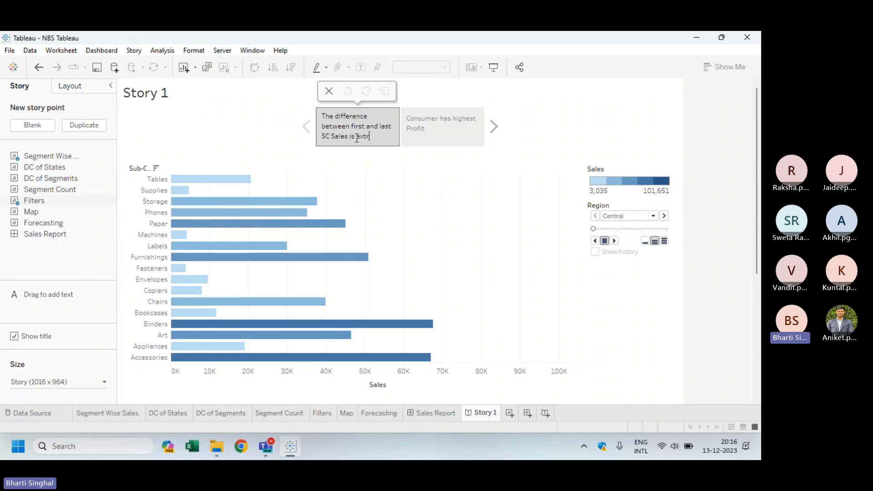
pyautogui.write('emely high')
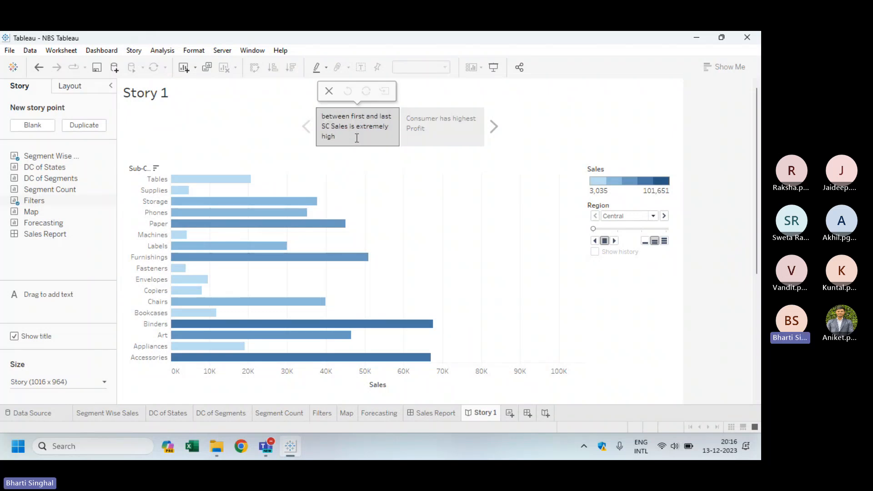
pyautogui.click(410, 230)
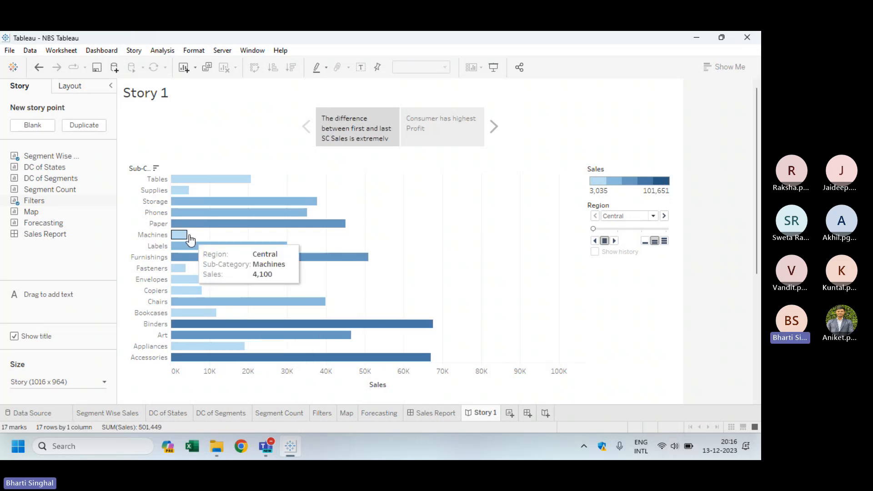
pyautogui.moveTo(182, 274)
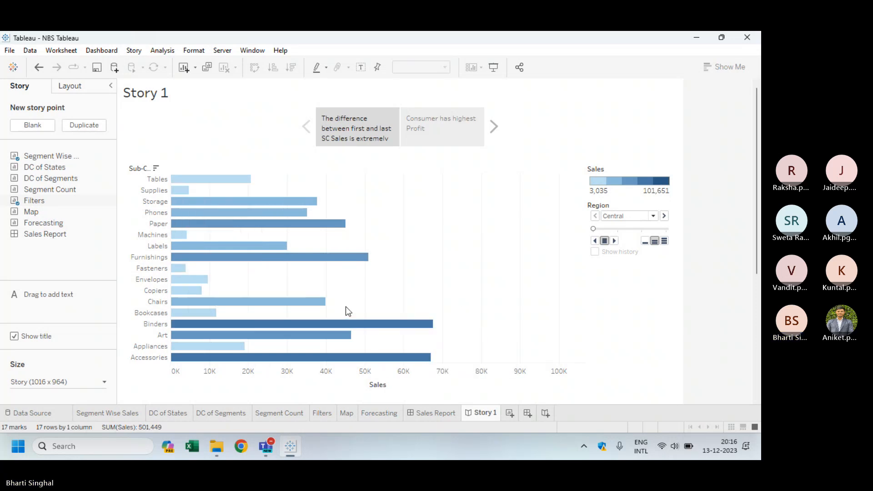
pyautogui.moveTo(419, 366)
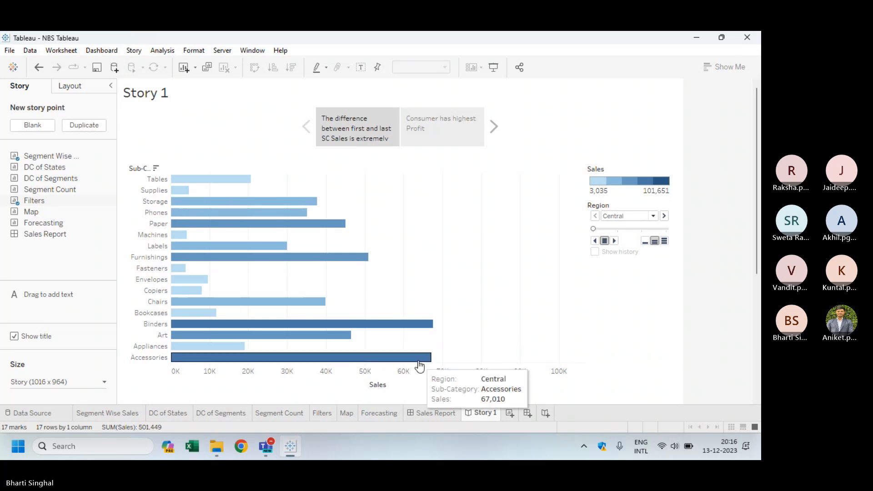
pyautogui.moveTo(422, 330)
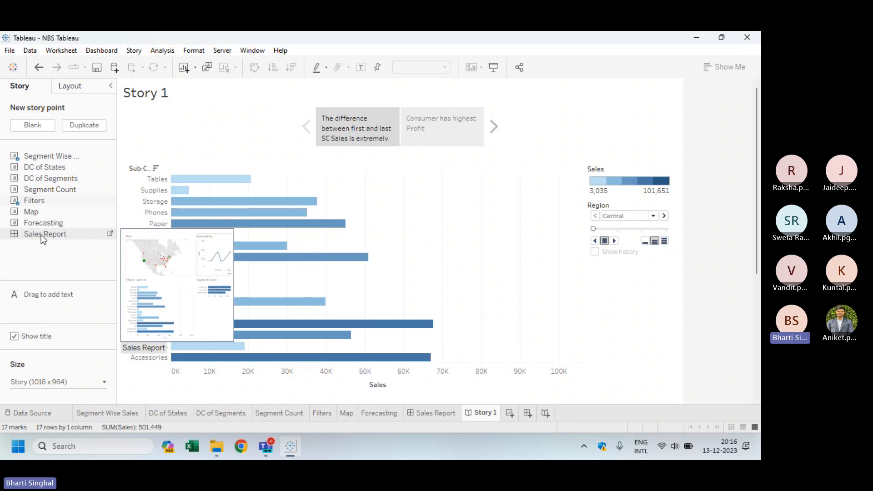
# Step: Add the Sales Report dashboard as a new story point before the existing two, leaving its caption empty
pyautogui.moveTo(41, 235); pyautogui.dragTo(205, 124)
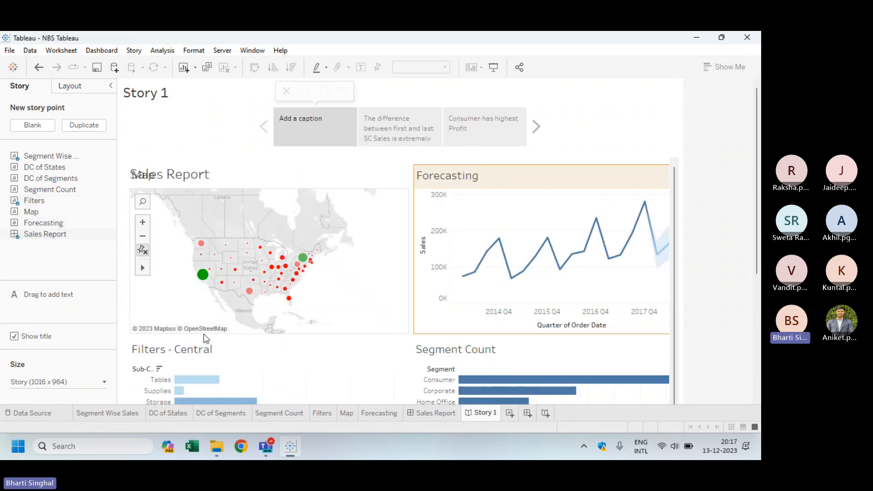
pyautogui.doubleClick(307, 126)
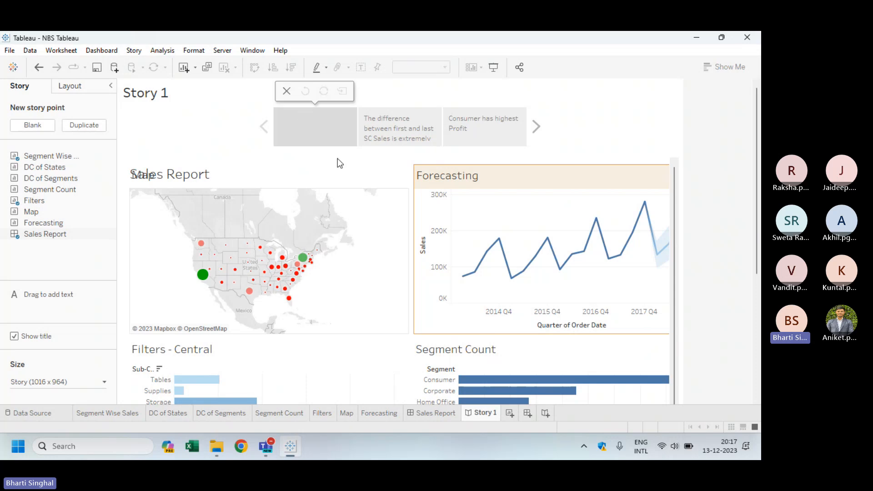
pyautogui.click(653, 145)
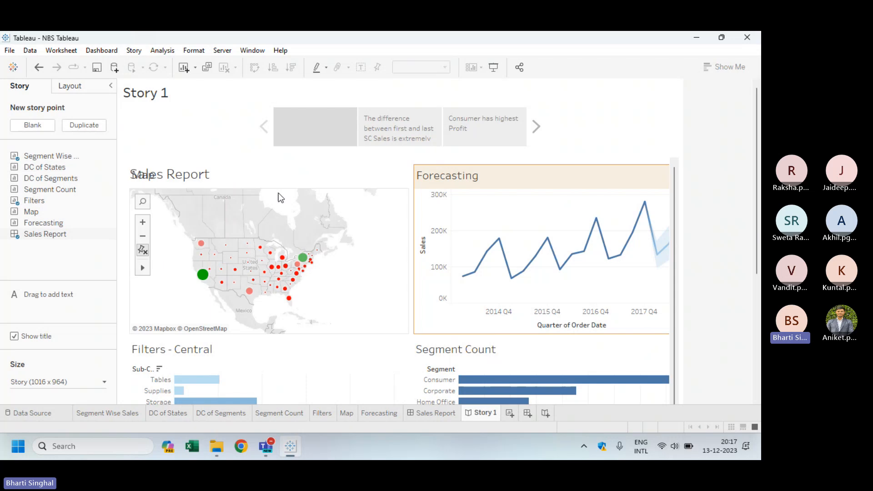
pyautogui.moveTo(505, 267)
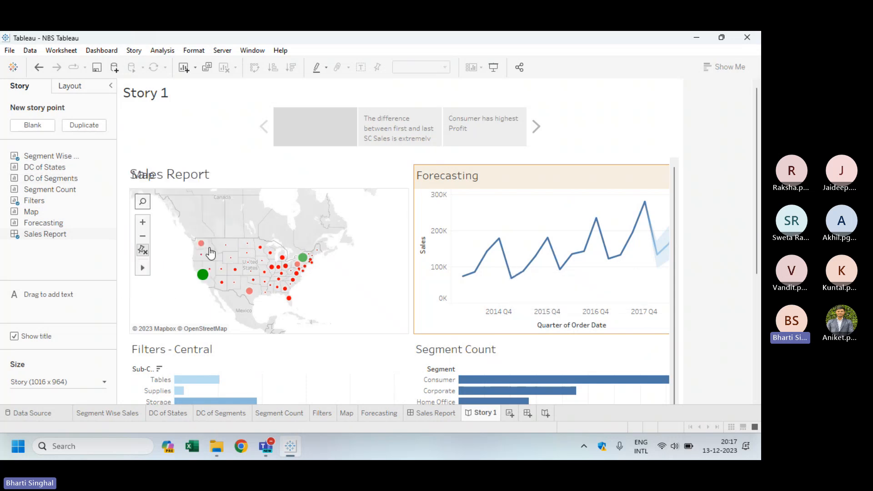
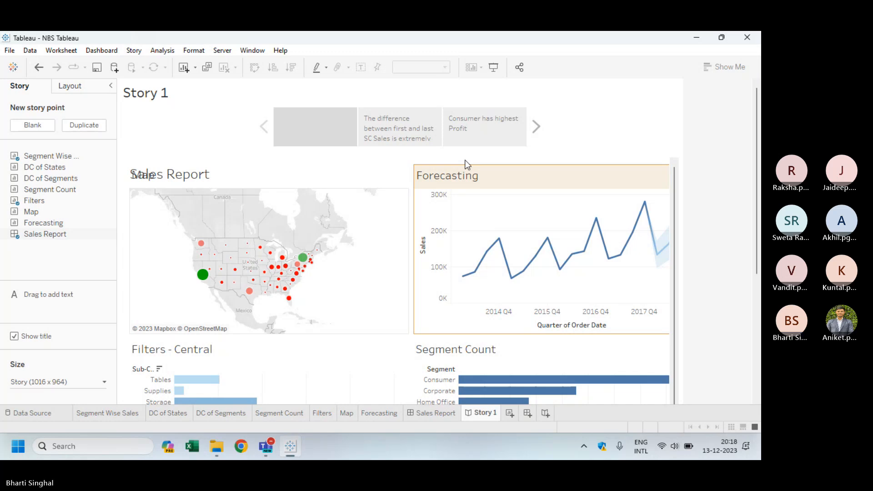
# Step: View the Segment Wise Sales, DC of States and DC of Segments worksheets, then review the story points in Story 1
pyautogui.click(97, 411)
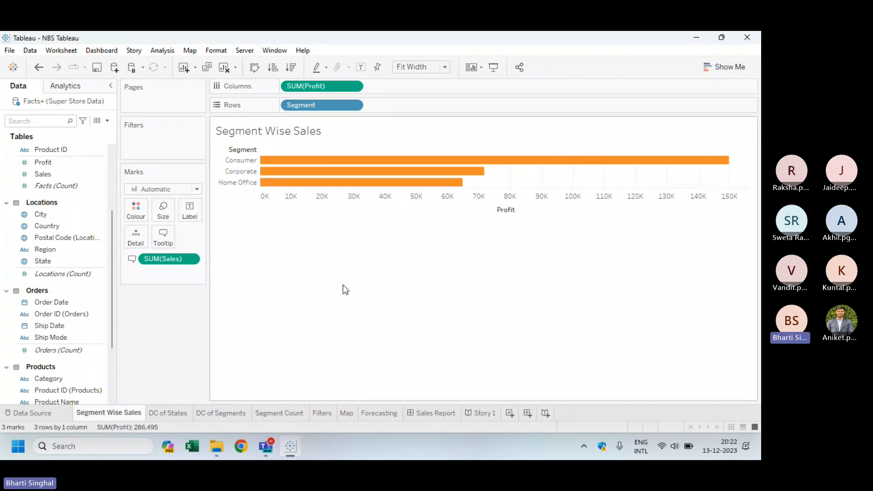
pyautogui.click(181, 415)
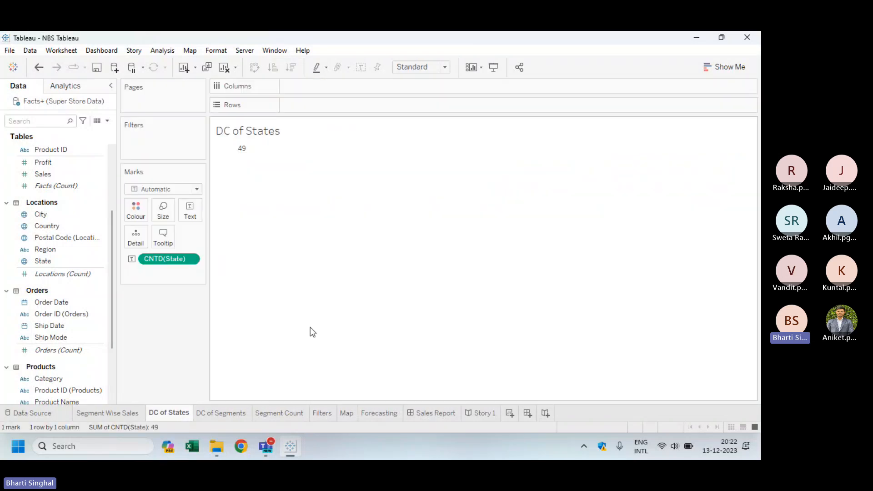
pyautogui.click(214, 413)
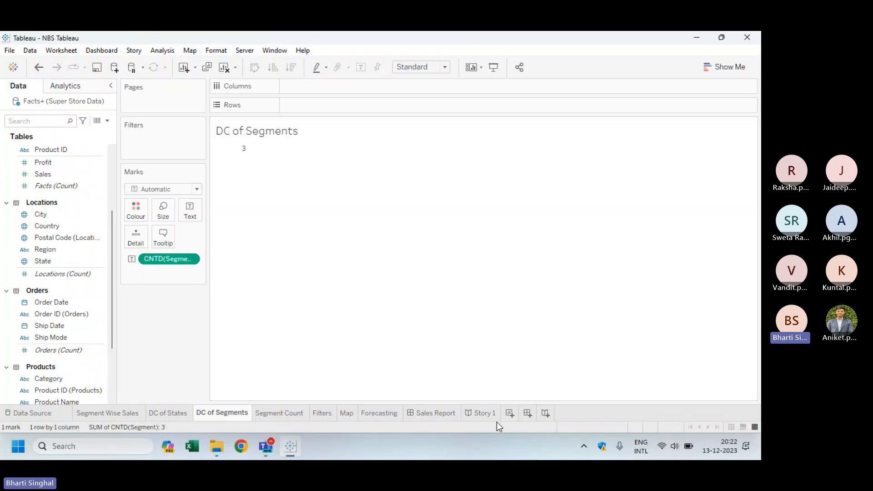
pyautogui.click(484, 414)
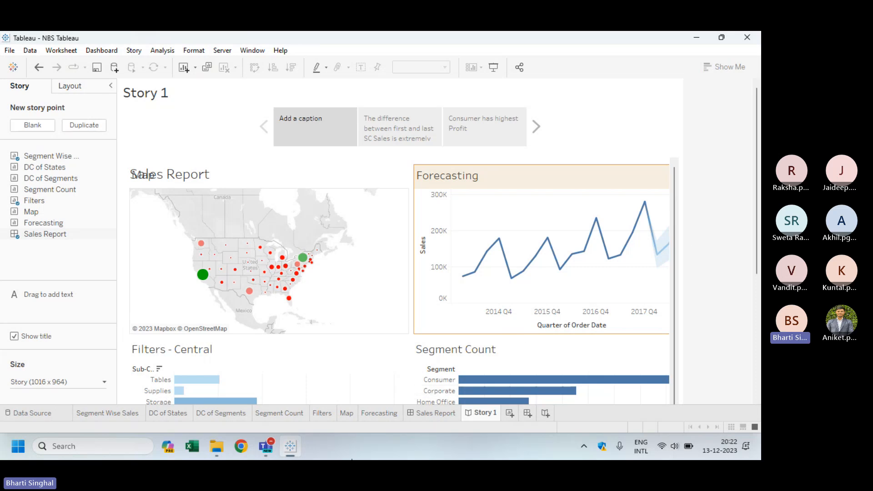
pyautogui.moveTo(50, 152)
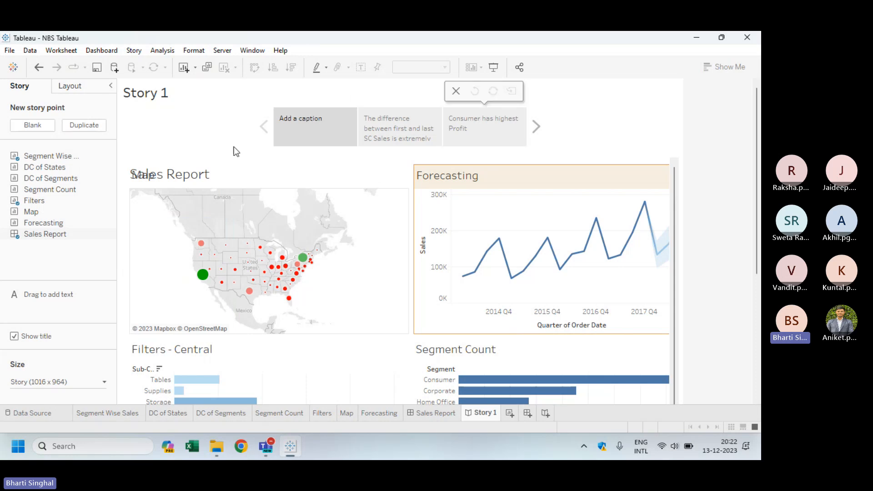
pyautogui.moveTo(509, 145)
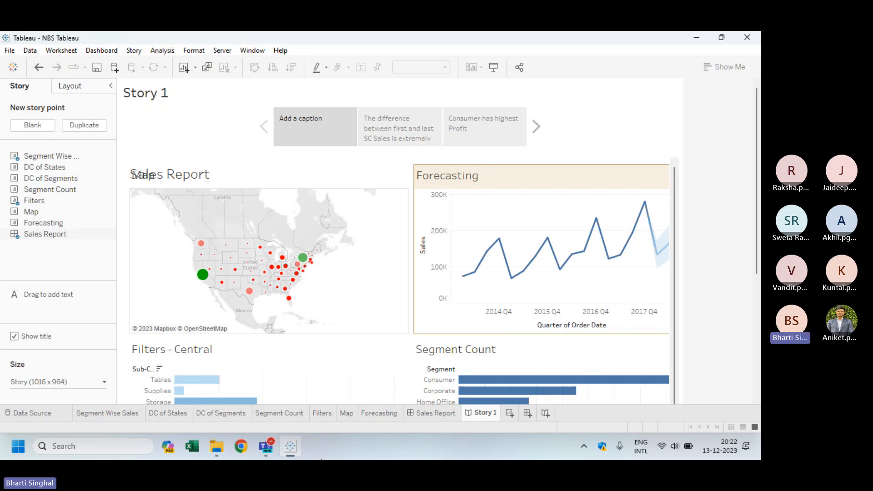
pyautogui.moveTo(393, 115)
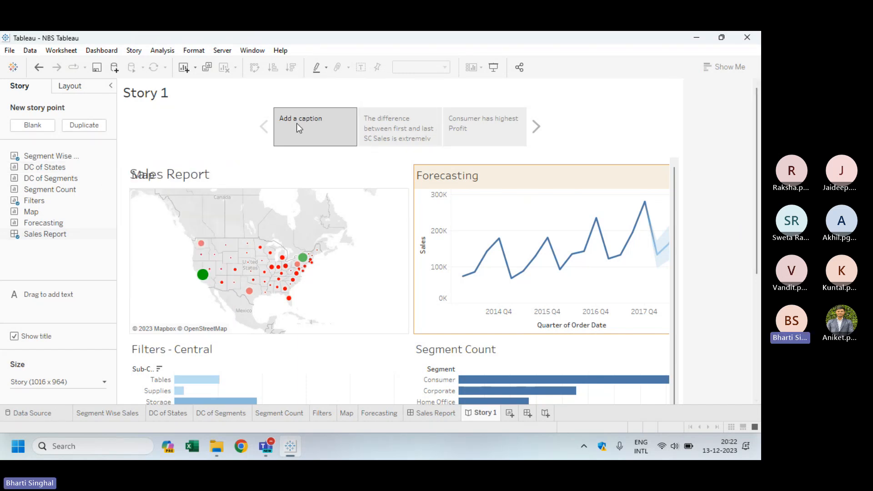
pyautogui.moveTo(297, 124)
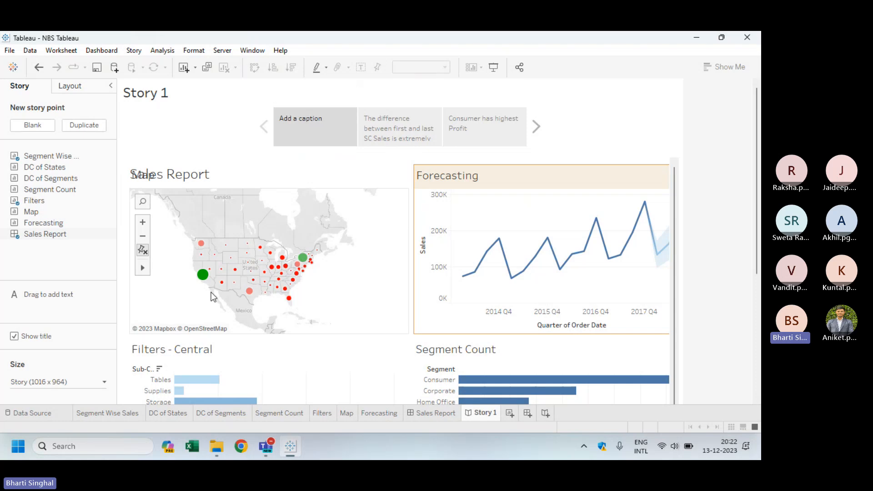
# Step: Hide the story title and show it again
pyautogui.moveTo(497, 244)
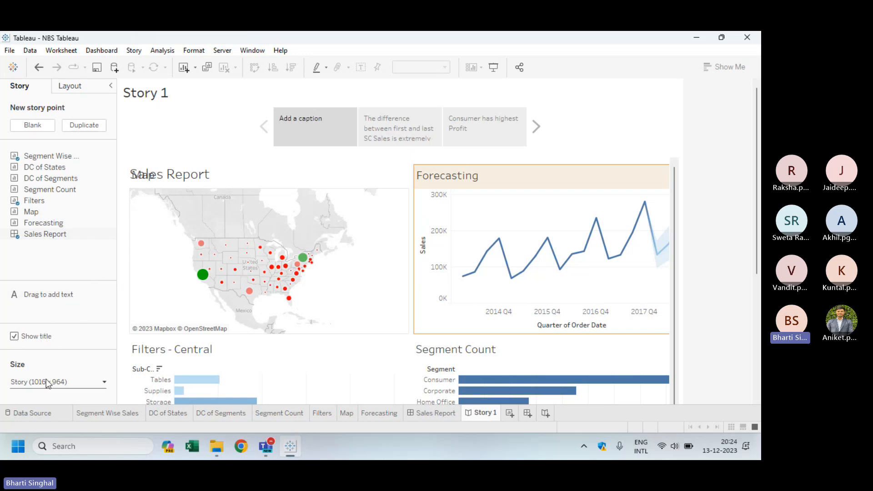
pyautogui.click(25, 337)
pyautogui.click(26, 339)
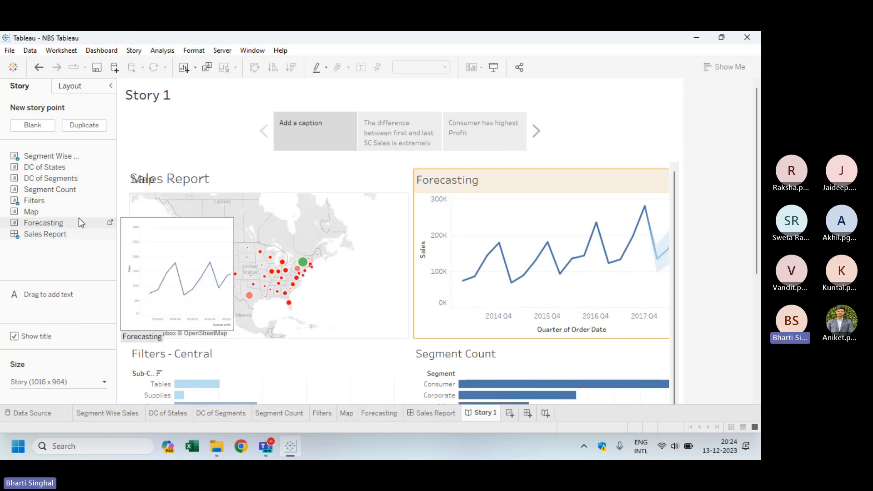
# Step: Try the Numbers, Dots and Arrows only navigator styles for the story and switch back to Caption boxes
pyautogui.click(69, 88)
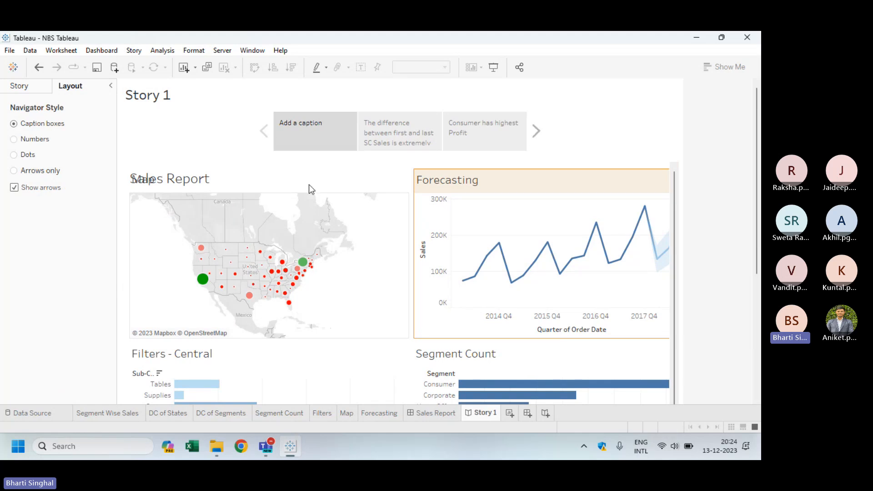
pyautogui.click(15, 140)
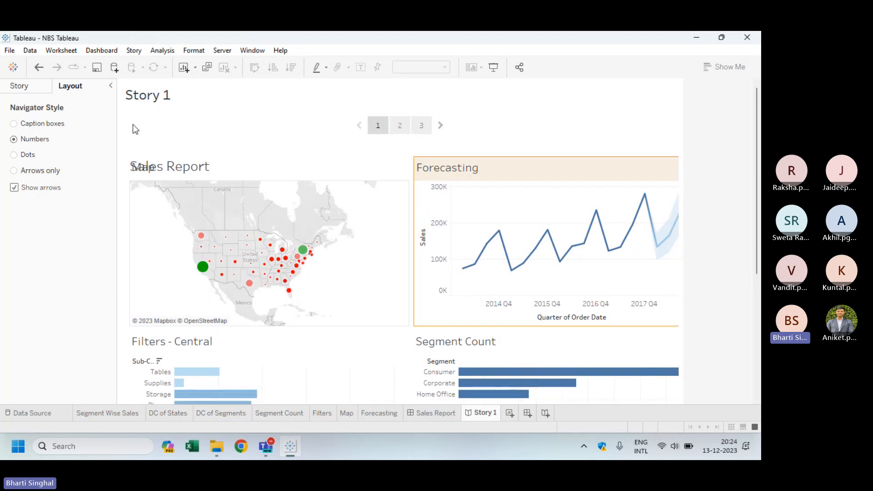
pyautogui.click(15, 155)
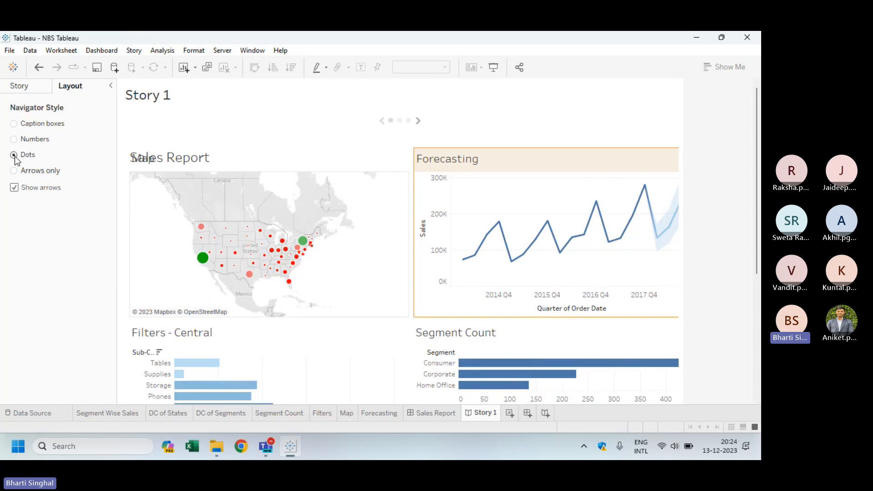
pyautogui.click(15, 171)
pyautogui.click(15, 123)
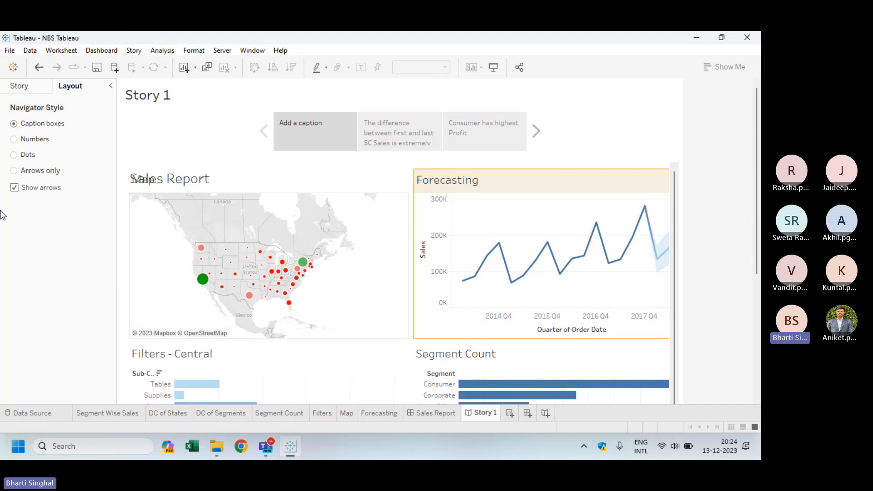
# Step: Hide the story navigator's arrows, show them again, and return to the story point settings
pyautogui.click(14, 188)
pyautogui.click(15, 188)
pyautogui.click(28, 90)
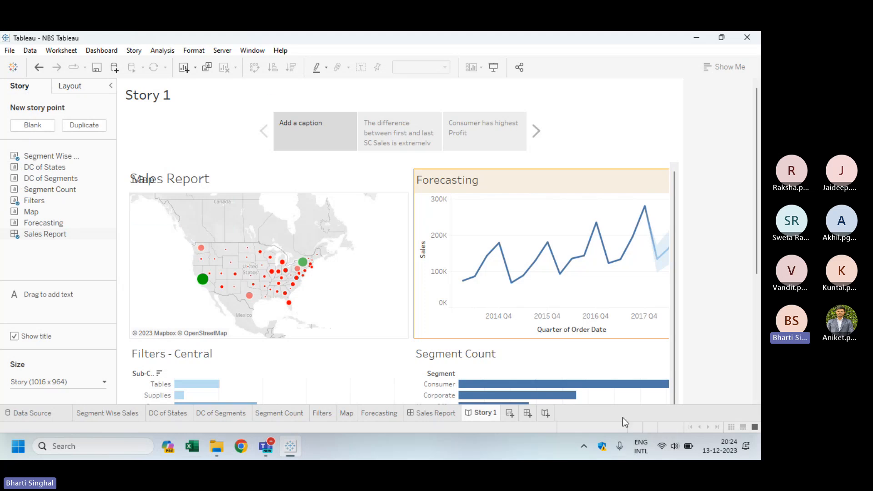
# Step: Save the NBS Tableau workbook
pyautogui.click(10, 50)
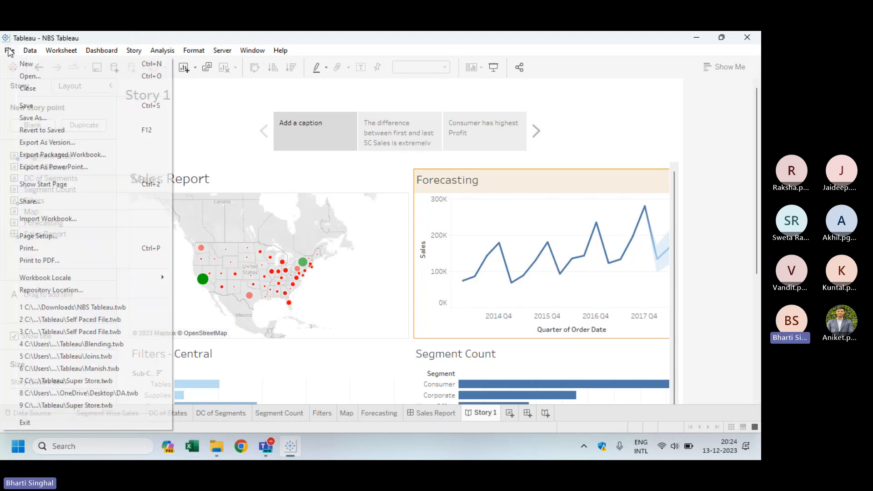
pyautogui.click(47, 107)
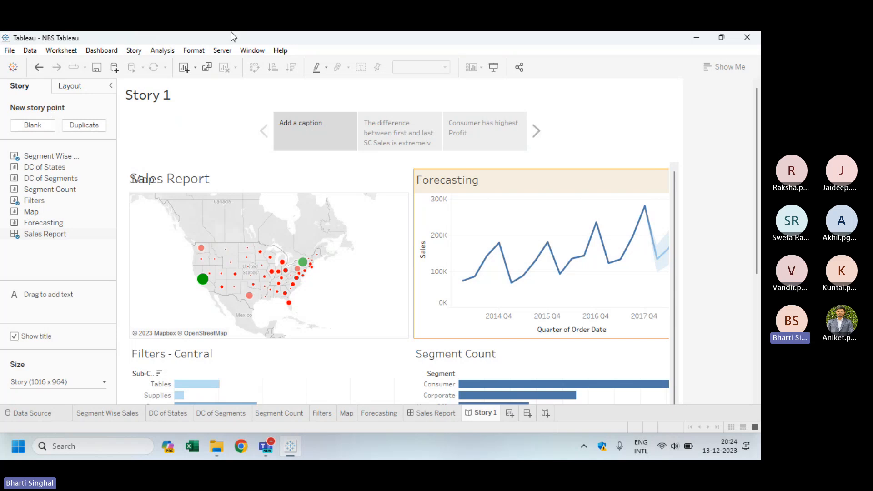
pyautogui.click(449, 44)
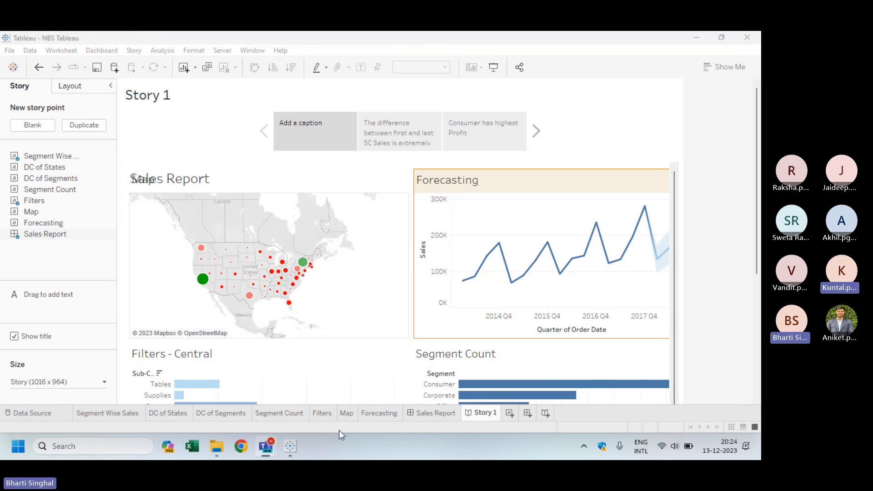
# Step: Switch to the Teams meeting, review the participants list and one attendee's contact card, and return to Tableau
pyautogui.moveTo(269, 448)
pyautogui.click(182, 361)
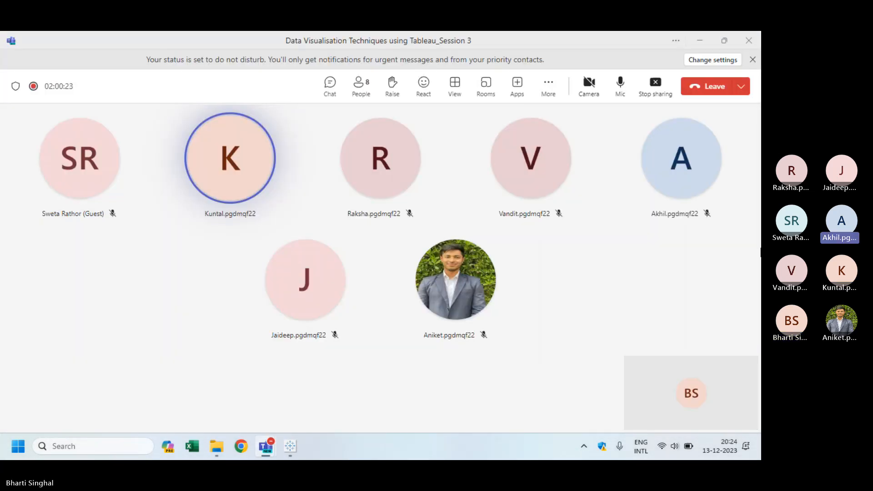
pyautogui.click(370, 93)
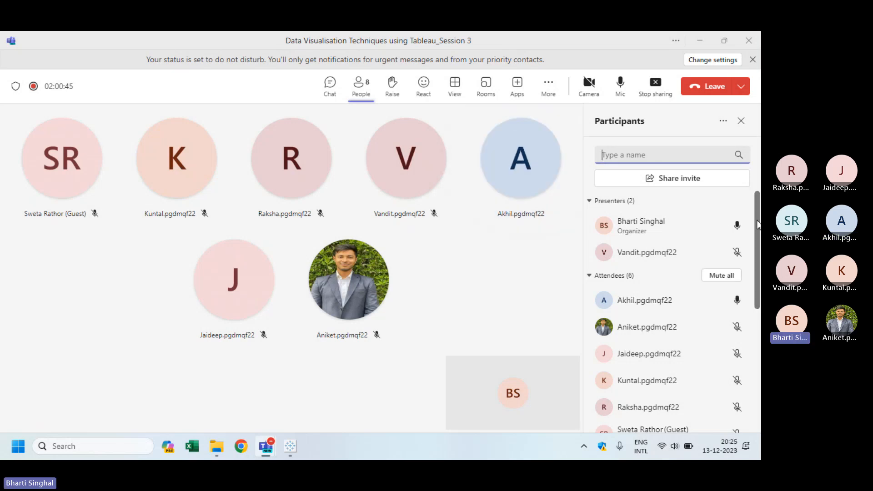
pyautogui.scroll(-1, 758, 246)
pyautogui.scroll(-1, 760, 249)
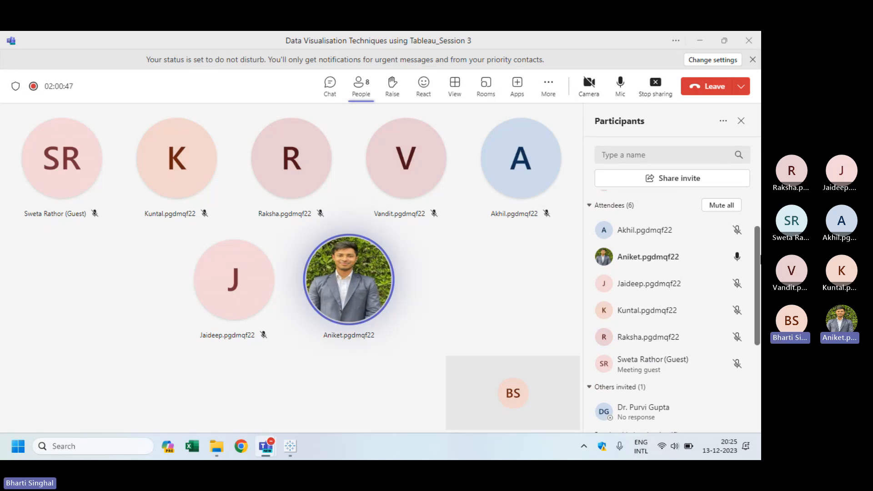
pyautogui.scroll(-1, 760, 259)
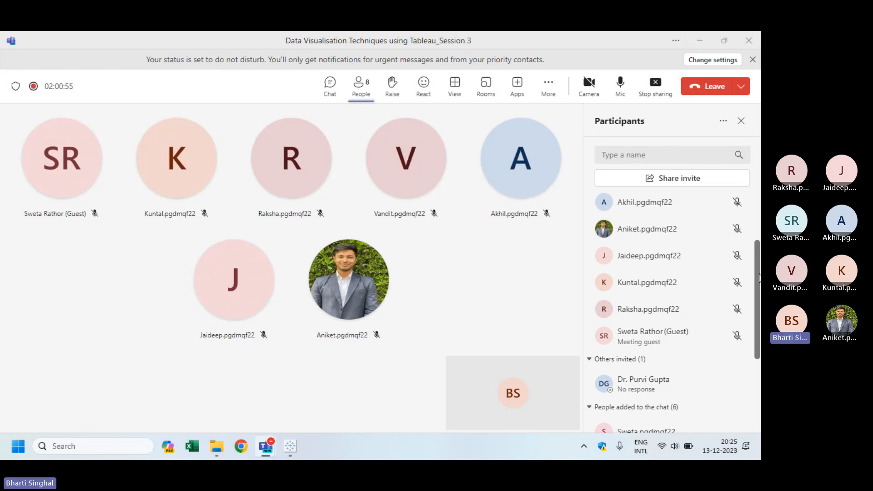
pyautogui.scroll(-1, 757, 284)
pyautogui.scroll(-1, 757, 282)
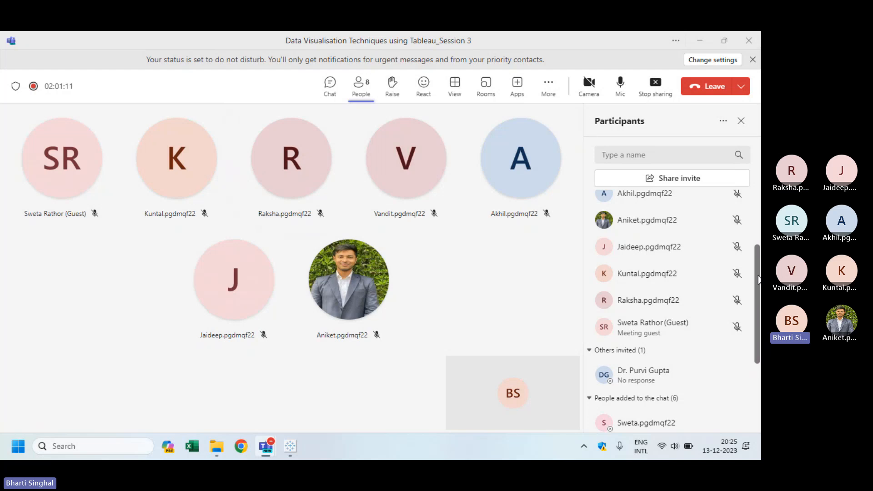
pyautogui.moveTo(757, 285); pyautogui.dragTo(759, 239)
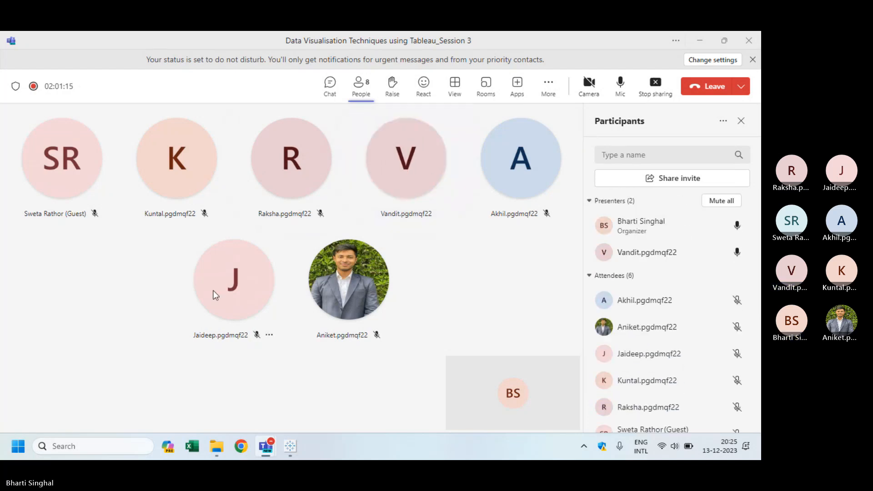
pyautogui.click(208, 294)
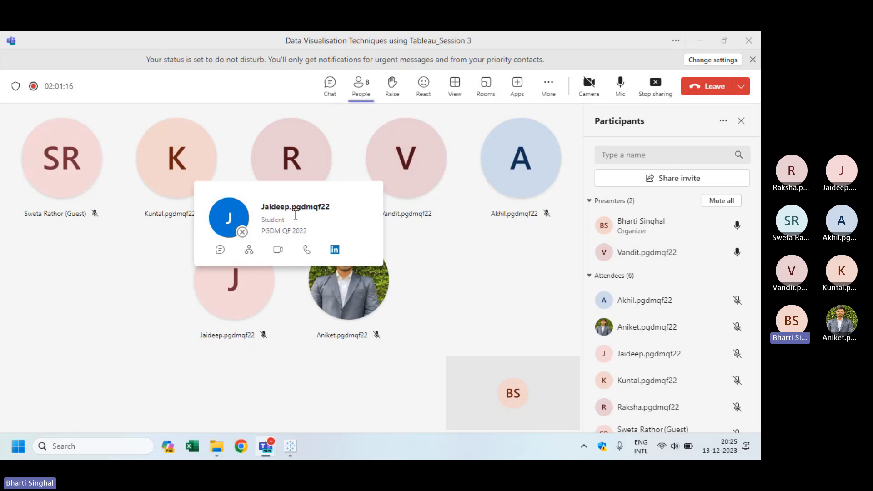
pyautogui.click(290, 446)
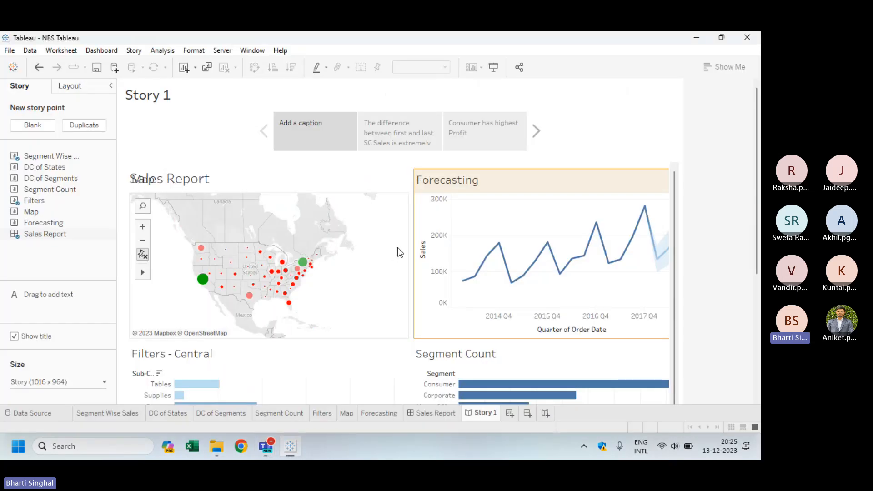
# Step: Open the bookmarked Tableau course outline spreadsheet in Chrome and review its modules and topics down to the calculations module
pyautogui.click(241, 449)
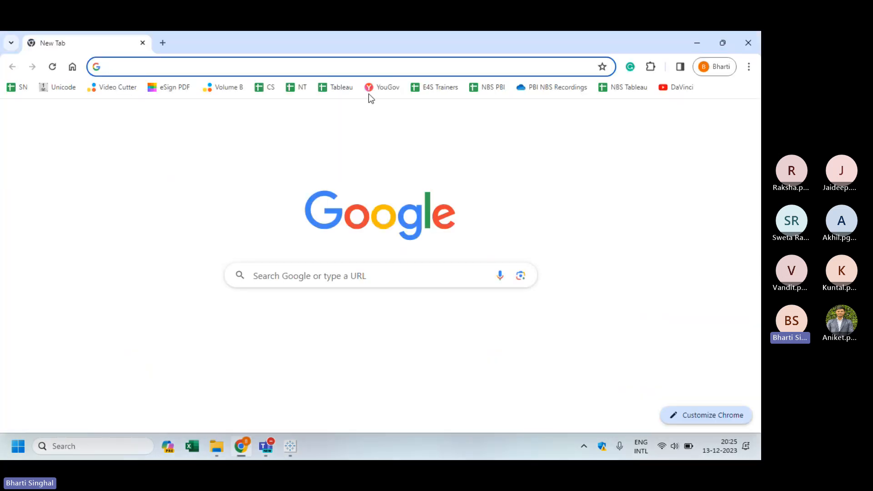
pyautogui.click(337, 88)
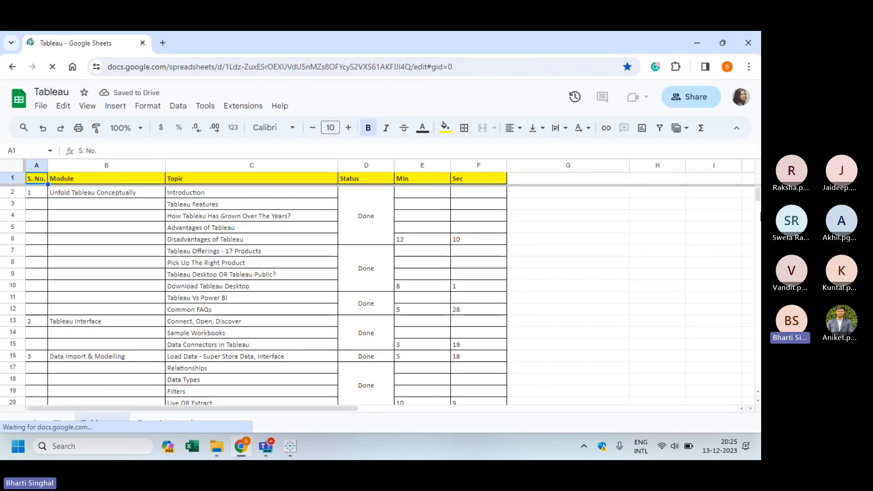
pyautogui.scroll(-5, 300, 303)
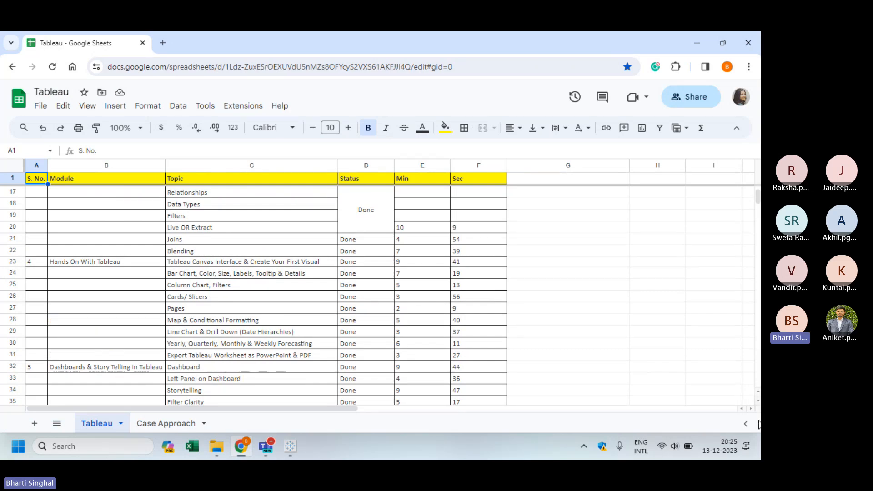
pyautogui.click(758, 401)
pyautogui.scroll(-6, 323, 385)
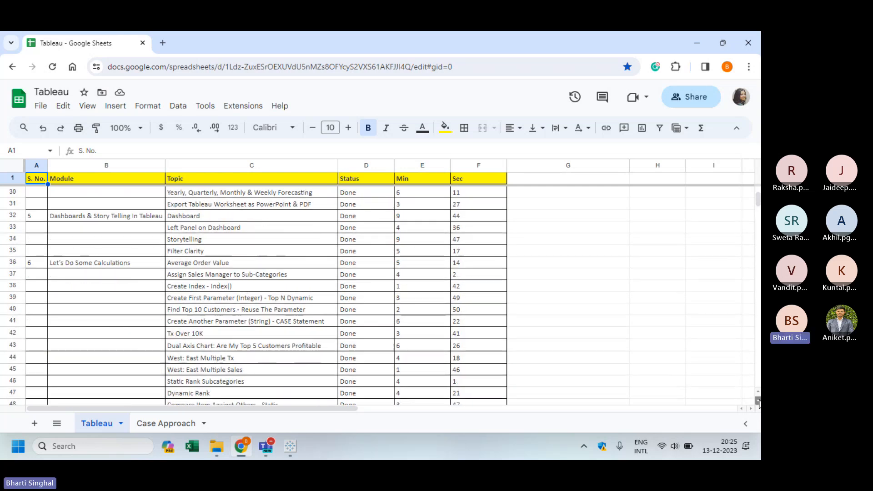
pyautogui.scroll(2, 182, 227)
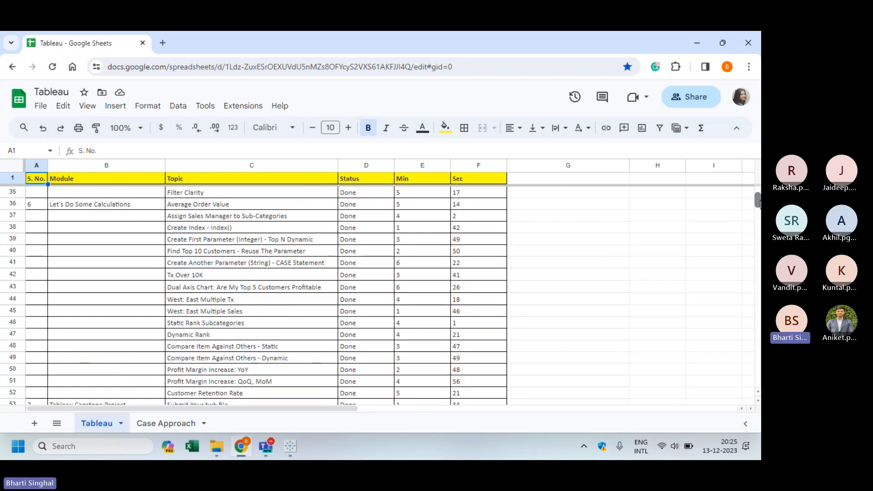
# Step: Highlight the modules and topics from Let's Do Some Calculations through Bonus Content, cells B36:C55, and review them
pyautogui.click(62, 207)
pyautogui.moveTo(63, 207); pyautogui.dragTo(314, 348)
pyautogui.scroll(-1, 382, 317)
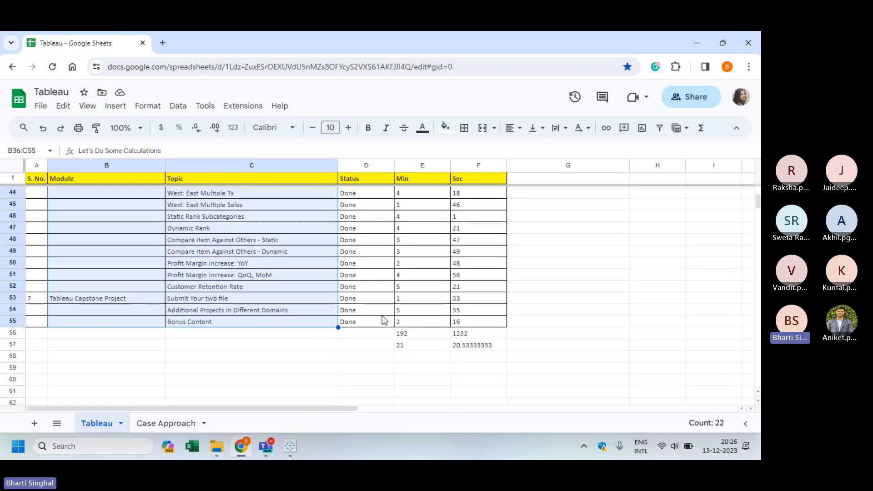
pyautogui.scroll(1, 382, 318)
pyautogui.moveTo(760, 213); pyautogui.dragTo(760, 206)
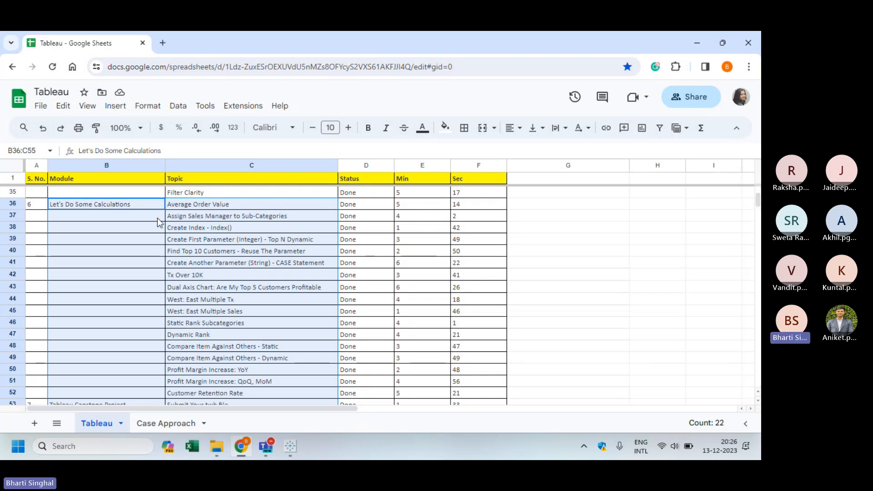
# Step: Highlight the calculation topics in C36:C52 and the capstone project topics in C53:C55, and return to the earlier modules
pyautogui.click(128, 205)
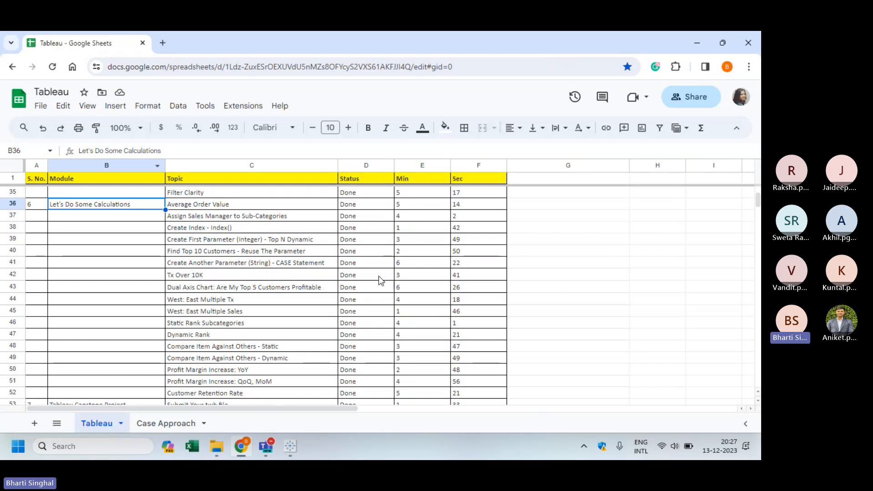
pyautogui.moveTo(230, 204); pyautogui.dragTo(242, 403)
pyautogui.scroll(-2, 240, 400)
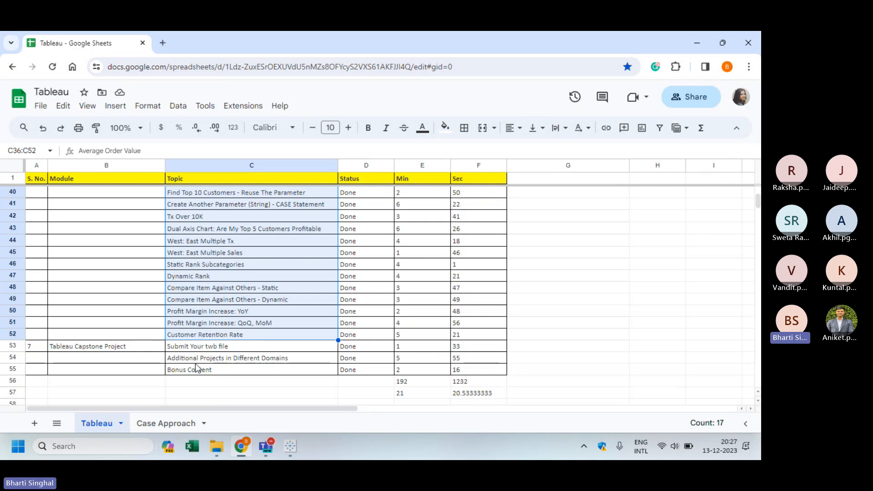
pyautogui.moveTo(246, 348); pyautogui.dragTo(245, 373)
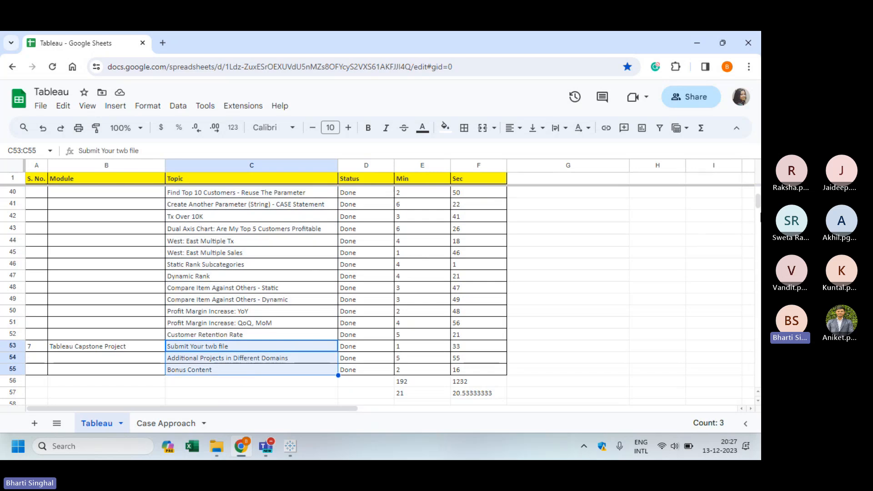
pyautogui.moveTo(758, 201); pyautogui.dragTo(759, 195)
pyautogui.click(632, 316)
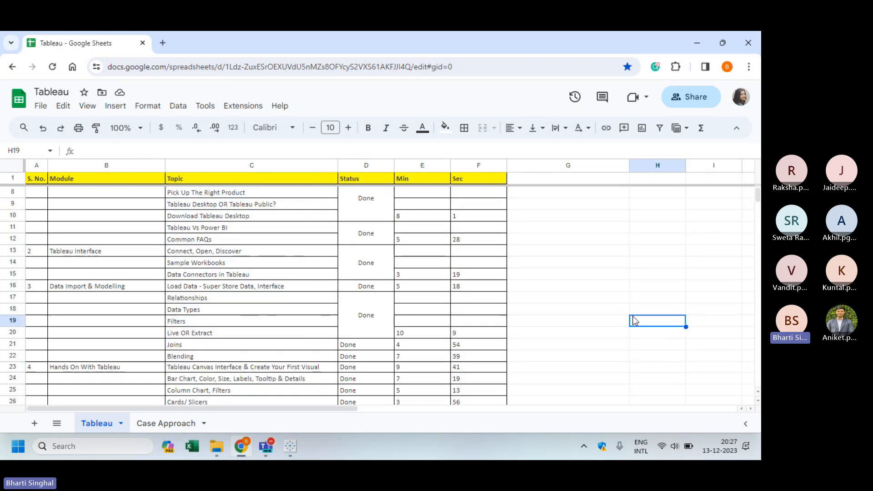
# Step: Close the course outline spreadsheet and stop sharing the screen in the meeting
pyautogui.click(142, 43)
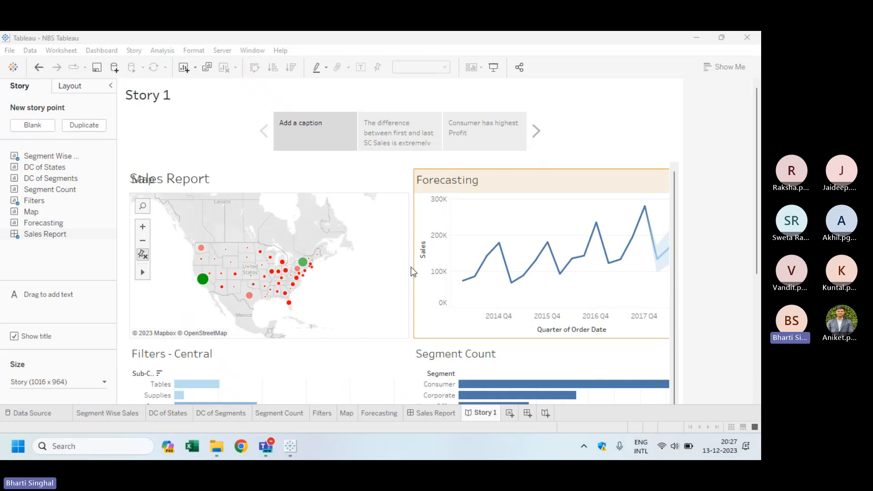
pyautogui.click(509, 47)
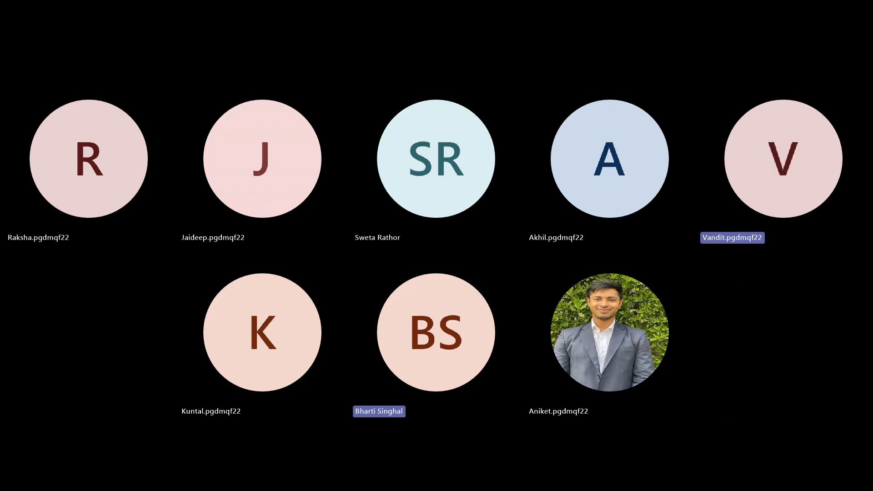